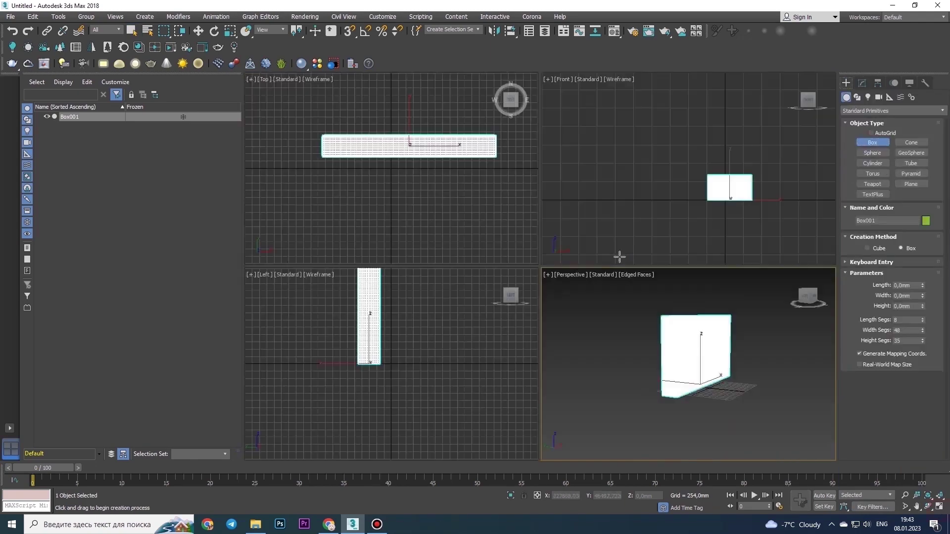
Create a second box in front of the green headboard and maximize the perspective view.
{"action": "left_click_drag", "start_coordinate": [454, 214], "coordinate": [790, 238]}
{"action": "key", "text": "alt+w"}
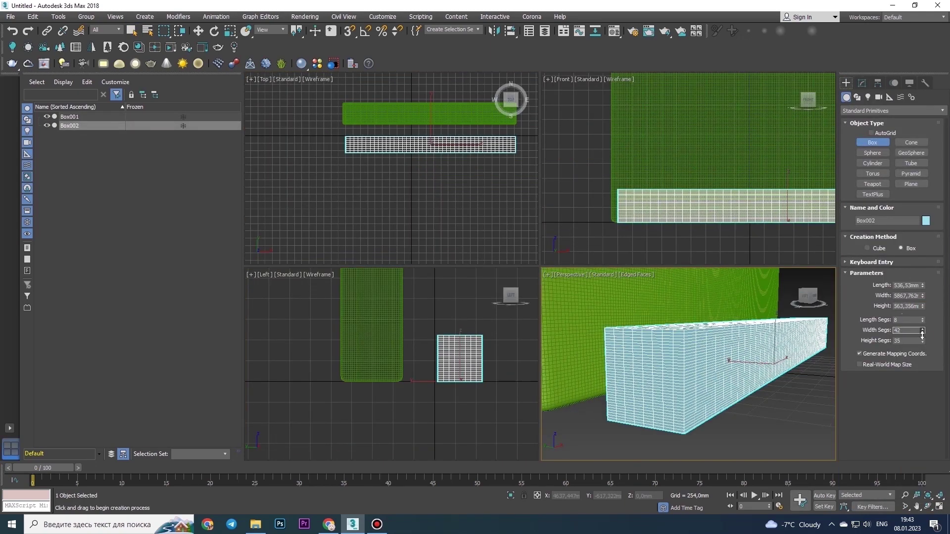
{"action": "key", "text": "alt+w"}
{"action": "middle_click_drag", "start_coordinate": [684, 316], "coordinate": [455, 254], "text": "alt"}
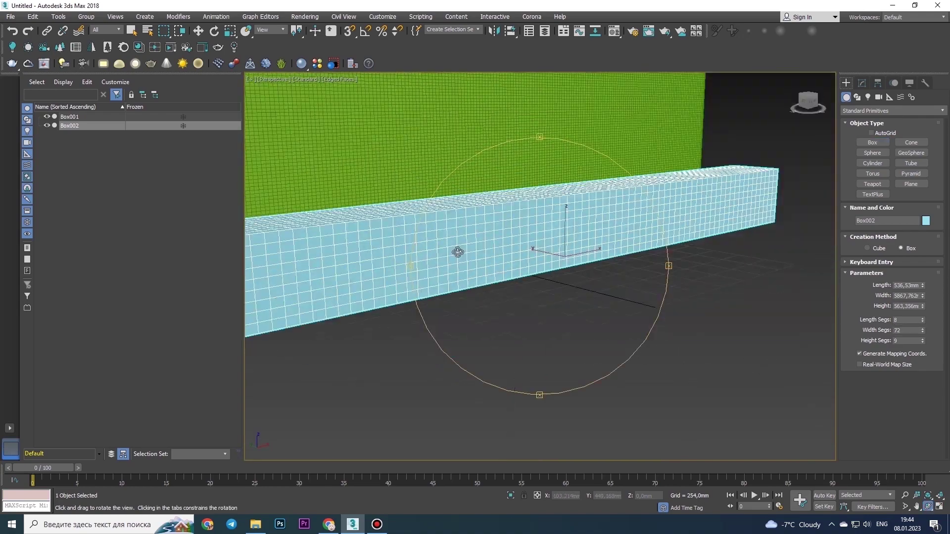
Convert the new box to Editable Poly, then undo back to its box parameters.
{"action": "right_click", "coordinate": [598, 308]}
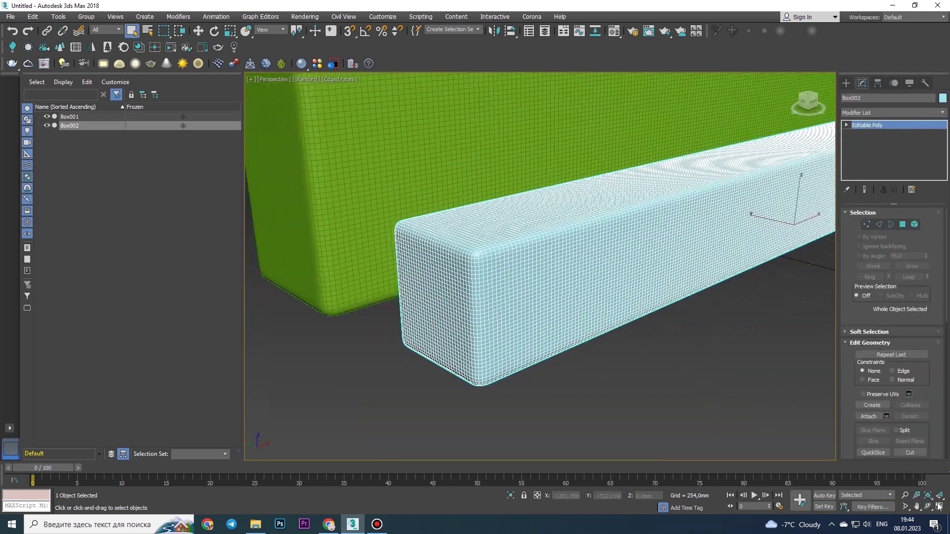
{"action": "left_click", "coordinate": [939, 507]}
{"action": "right_click", "coordinate": [540, 219]}
{"action": "key", "text": "ctrl+z"}
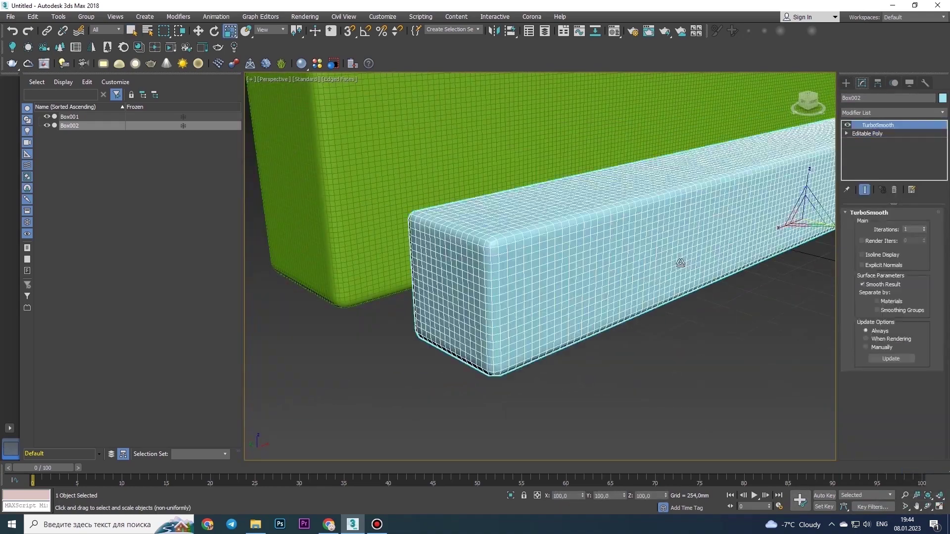
Reduce the box Length to about 91 mm, trying and undoing a UVW Map modifier.
{"action": "left_click_drag", "start_coordinate": [922, 225], "coordinate": [876, 256]}
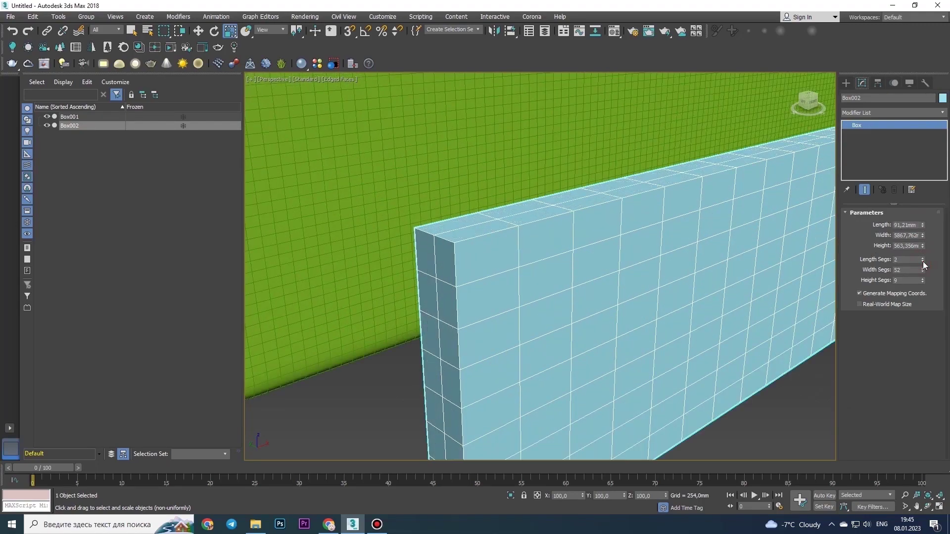
{"action": "scroll", "coordinate": [646, 254], "scroll_direction": "down", "scroll_amount": 3}
{"action": "left_click", "coordinate": [892, 113]}
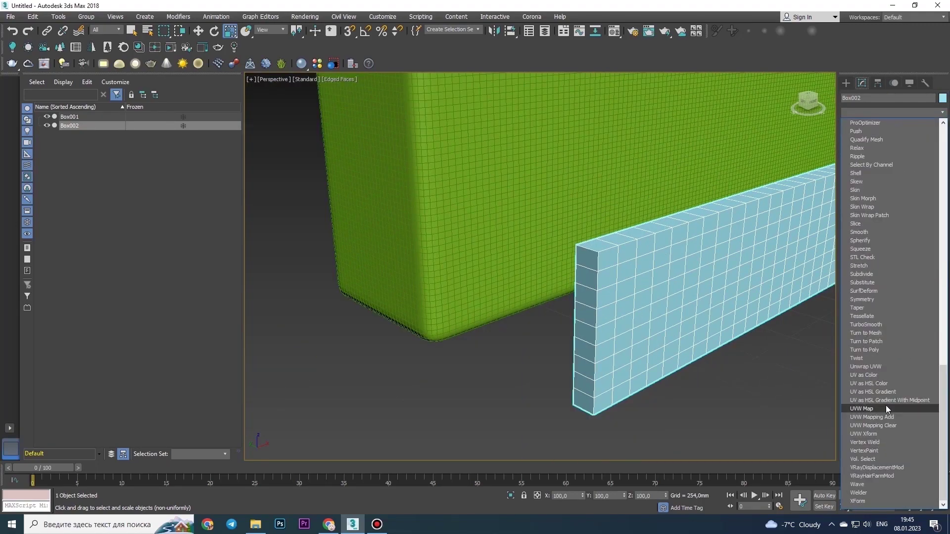
{"action": "left_click", "coordinate": [886, 409]}
{"action": "key", "text": "ctrl+z"}
{"action": "scroll", "coordinate": [720, 276], "scroll_direction": "up", "scroll_amount": 5}
{"action": "scroll", "coordinate": [748, 338], "scroll_direction": "down", "scroll_amount": 8}
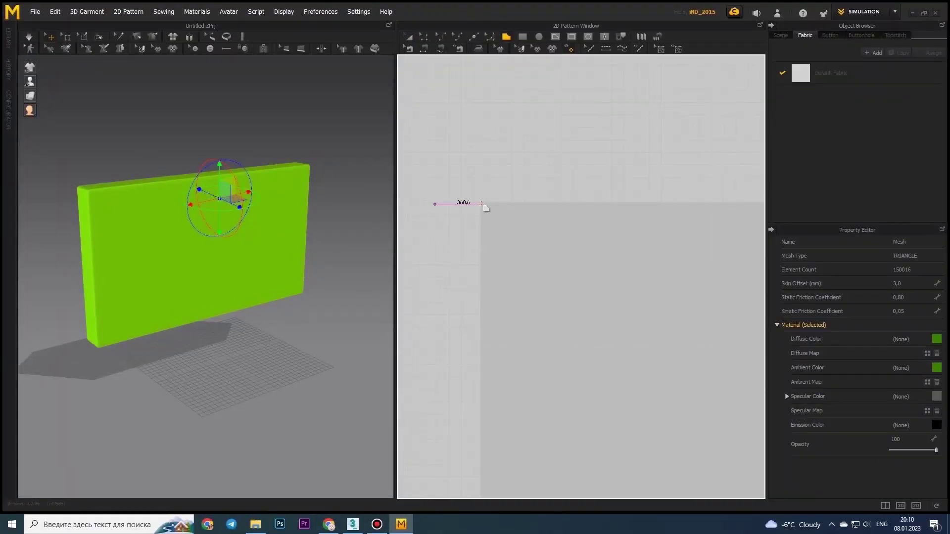
Click out a closed notched-corner panel outline, about 4800 by 2690 mm, with the Polygon tool.
{"action": "left_click", "coordinate": [481, 203]}
{"action": "scroll", "coordinate": [483, 156], "scroll_direction": "up", "scroll_amount": 2}
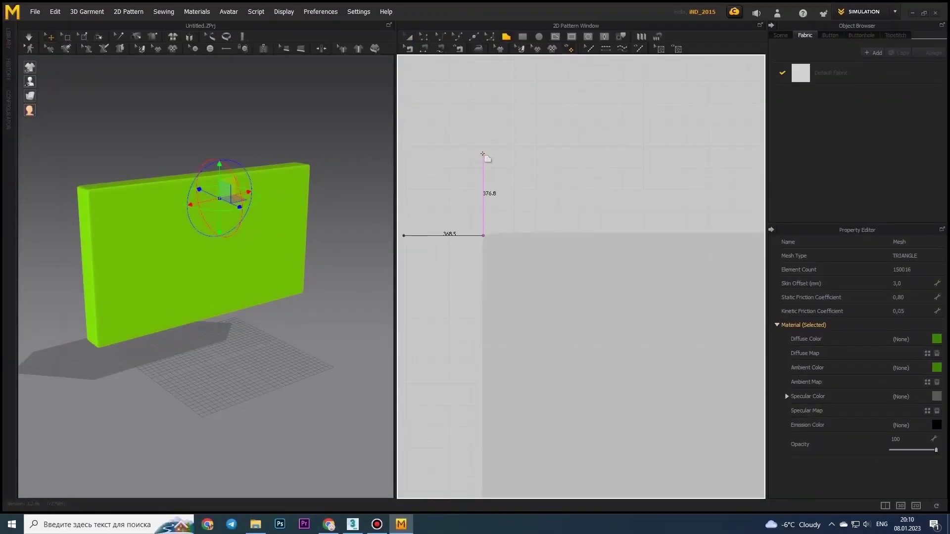
{"action": "left_click", "coordinate": [484, 157]}
{"action": "left_click", "coordinate": [633, 155]}
{"action": "scroll", "coordinate": [635, 208], "scroll_direction": "down", "scroll_amount": 2}
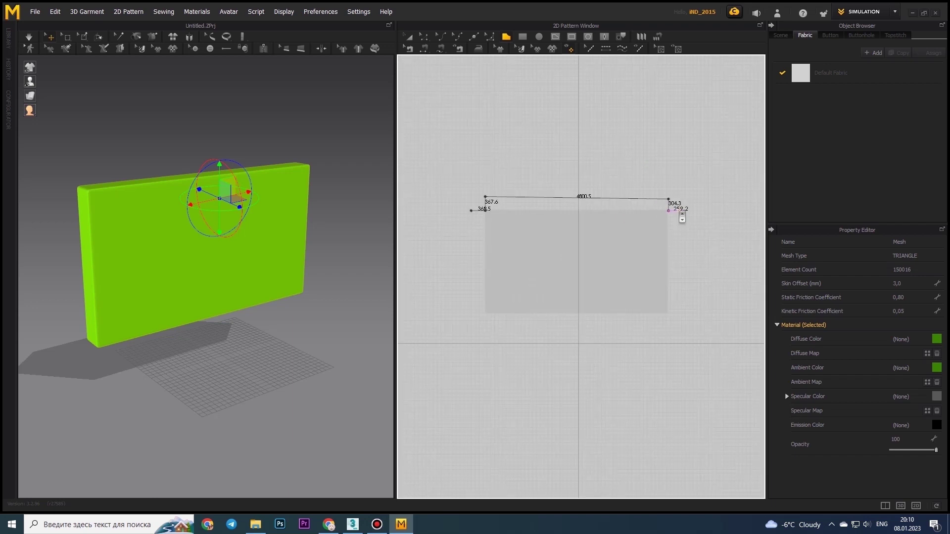
{"action": "left_click", "coordinate": [674, 206]}
{"action": "scroll", "coordinate": [680, 211], "scroll_direction": "up", "scroll_amount": 2}
{"action": "scroll", "coordinate": [683, 303], "scroll_direction": "down", "scroll_amount": 3}
{"action": "left_click", "coordinate": [640, 350]}
{"action": "scroll", "coordinate": [639, 350], "scroll_direction": "down", "scroll_amount": 4}
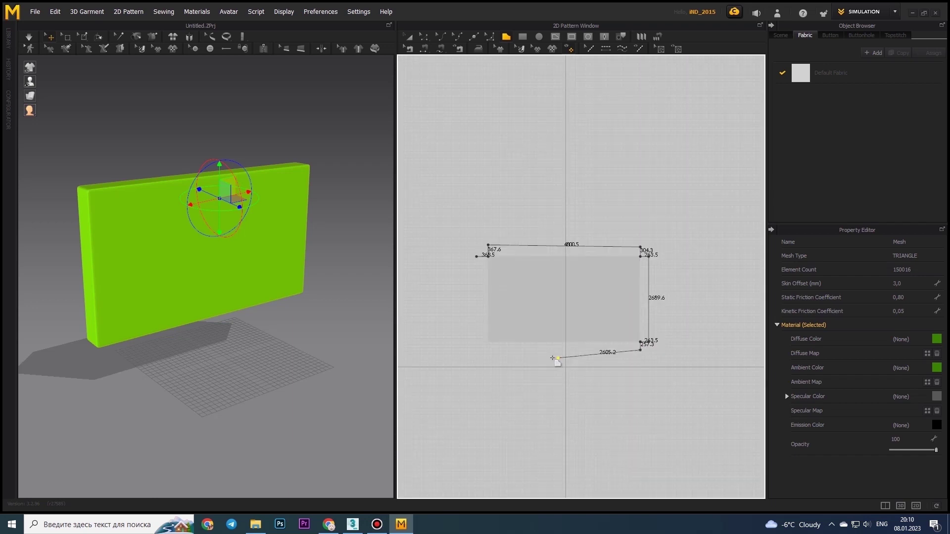
{"action": "left_click", "coordinate": [475, 256]}
{"action": "scroll", "coordinate": [638, 237], "scroll_direction": "up", "scroll_amount": 5}
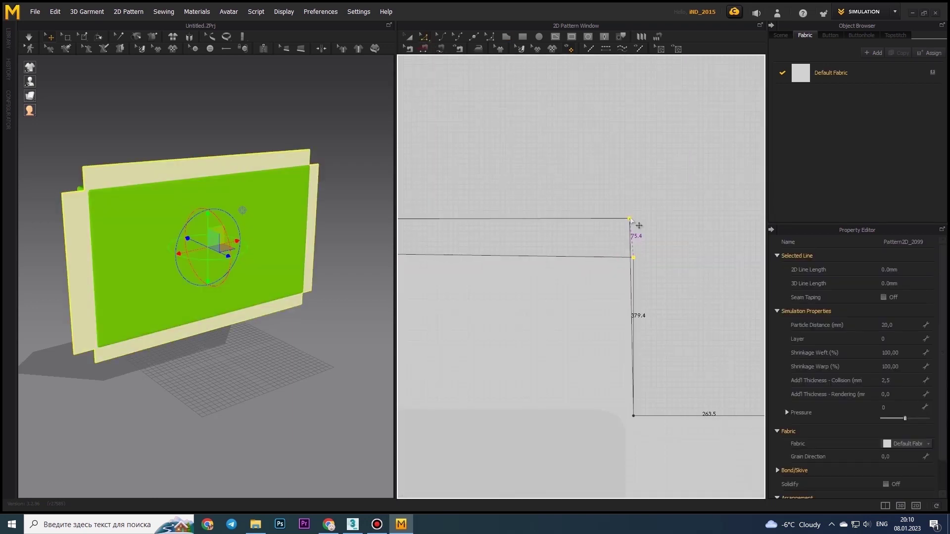
{"action": "scroll", "coordinate": [651, 238], "scroll_direction": "up", "scroll_amount": 5}
Check the panel's right and bottom edges, then draw a rectangle pattern above it.
{"action": "left_click", "coordinate": [662, 258]}
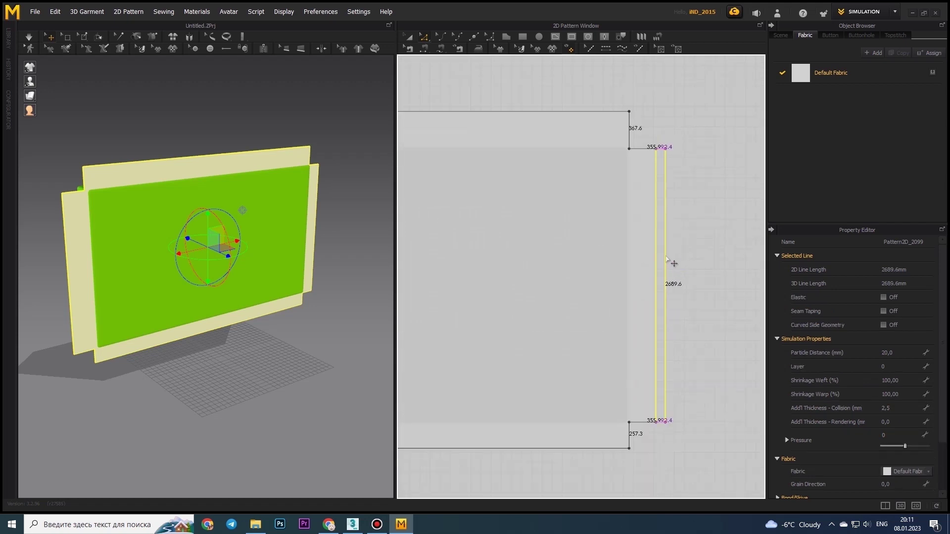
{"action": "scroll", "coordinate": [666, 257], "scroll_direction": "down", "scroll_amount": 5}
{"action": "left_click", "coordinate": [554, 282]}
{"action": "key", "text": "h"}
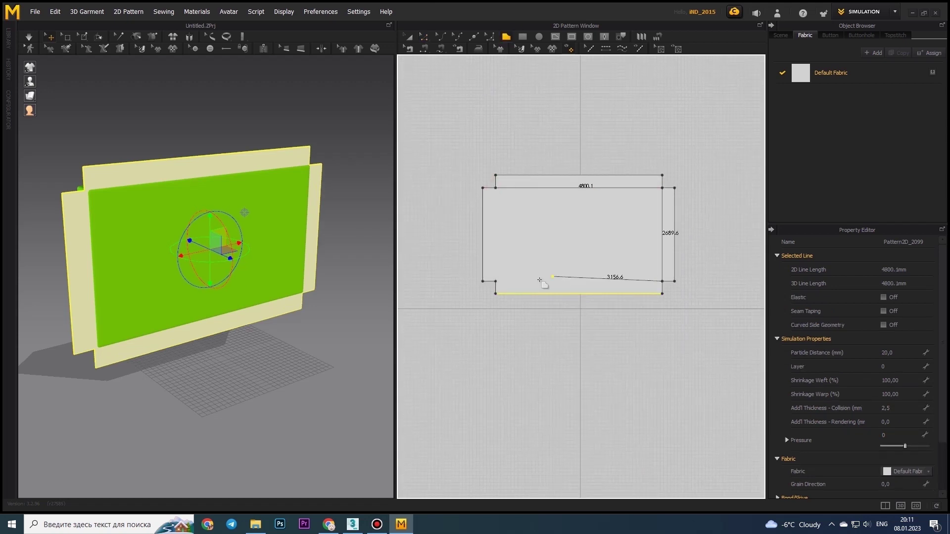
{"action": "left_click_drag", "start_coordinate": [568, 209], "coordinate": [568, 84]}
Add vertical internal fold lines and one horizontal line, then reposition the top piece.
{"action": "scroll", "coordinate": [577, 189], "scroll_direction": "up", "scroll_amount": 3}
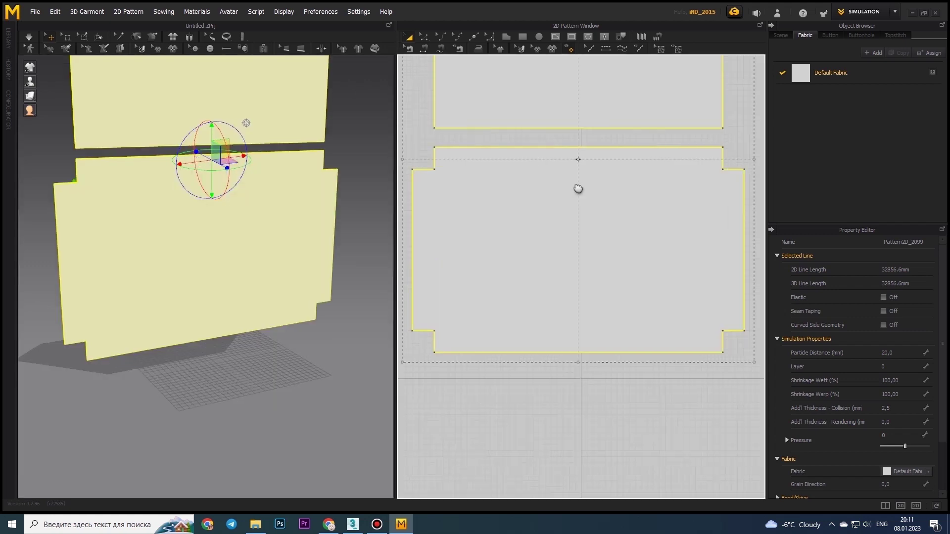
{"action": "double_click", "coordinate": [466, 352]}
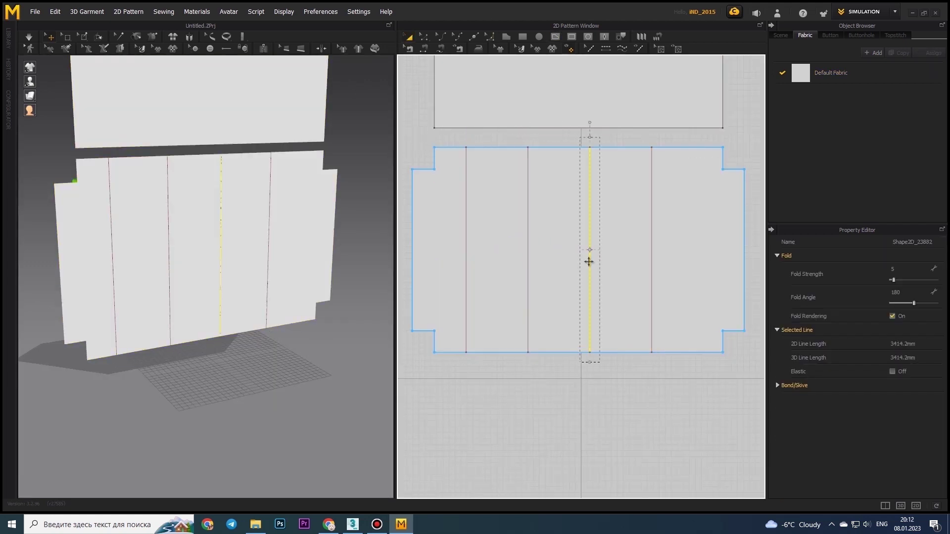
{"action": "key", "text": "ctrl+z"}
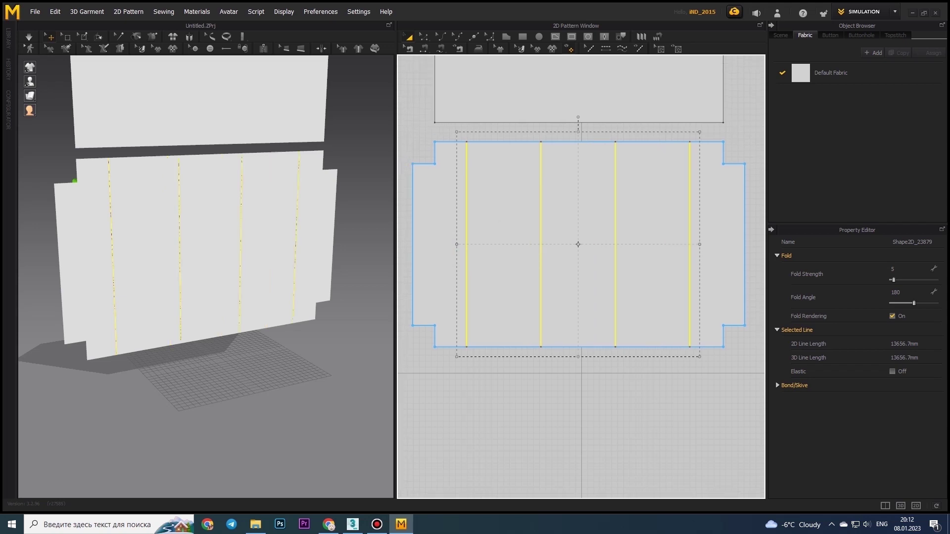
{"action": "double_click", "coordinate": [414, 270]}
{"action": "scroll", "coordinate": [673, 222], "scroll_direction": "down", "scroll_amount": 2}
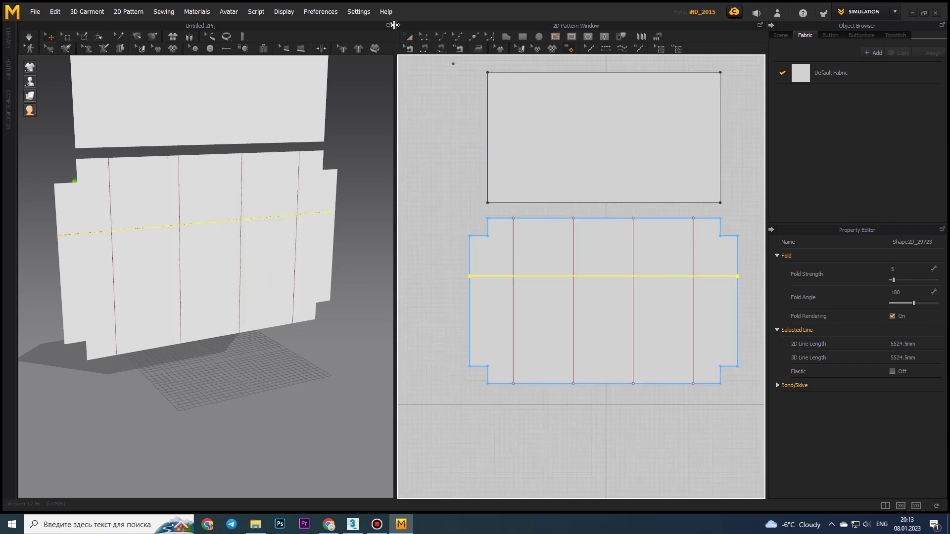
{"action": "left_click_drag", "start_coordinate": [612, 122], "coordinate": [605, 123]}
{"action": "scroll", "coordinate": [604, 123], "scroll_direction": "down", "scroll_amount": 1}
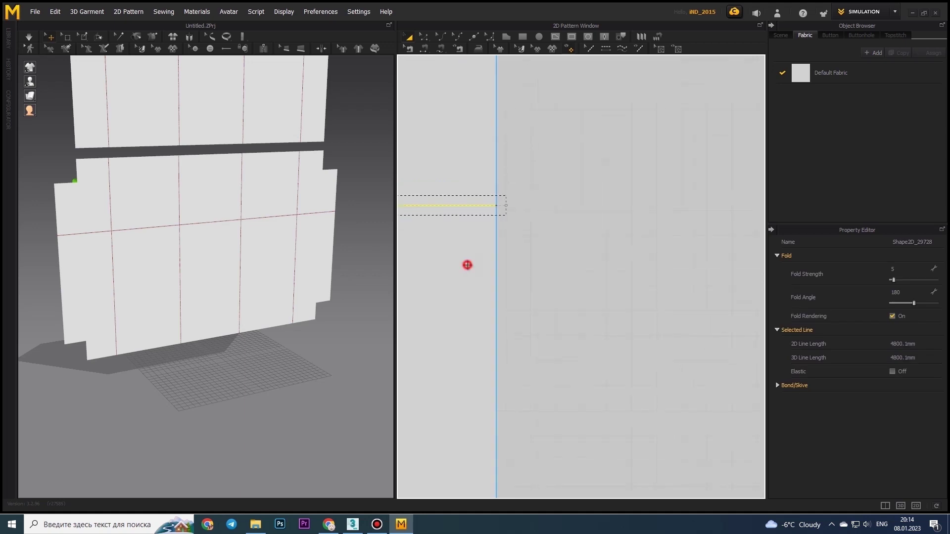
Move the panel down in 3D and sew the long edges of the two panels.
{"action": "left_click_drag", "start_coordinate": [213, 208], "coordinate": [216, 227]}
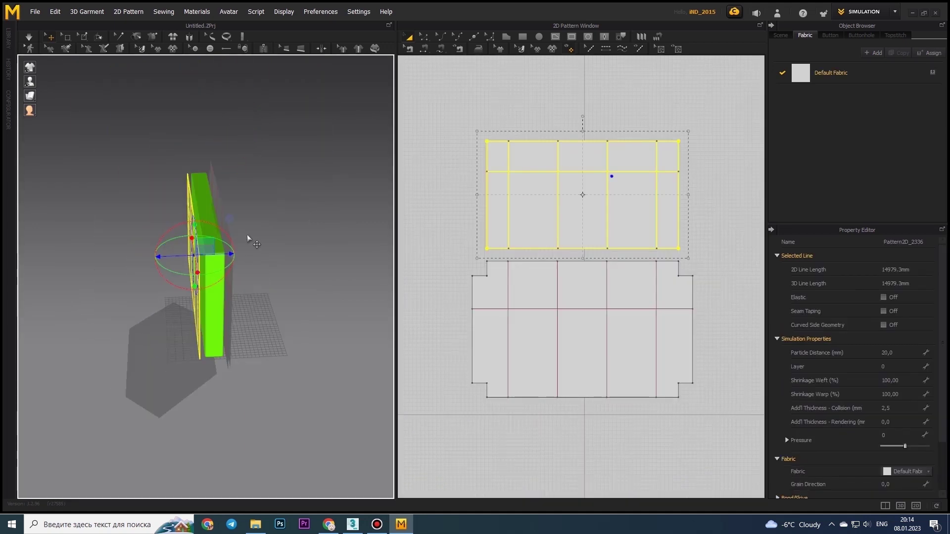
{"action": "right_click_drag", "start_coordinate": [383, 255], "coordinate": [317, 257]}
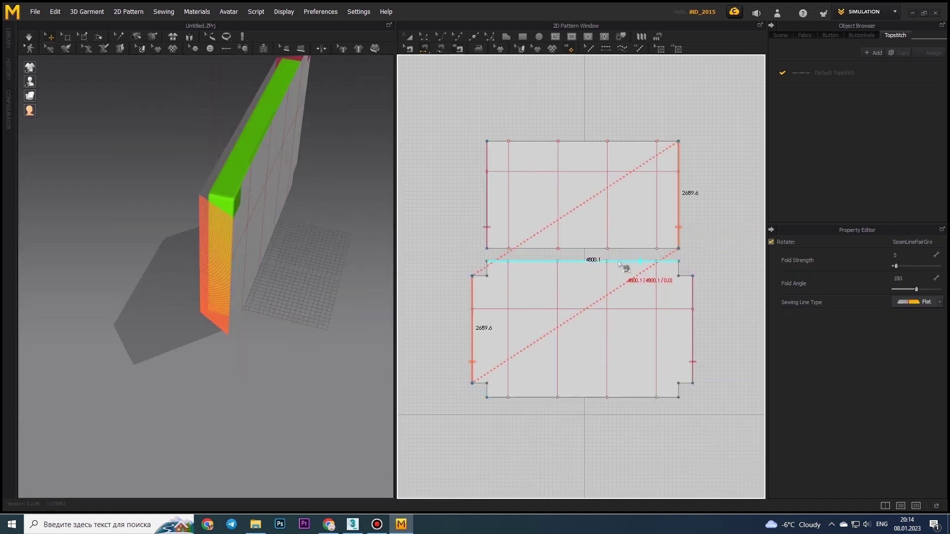
{"action": "key", "text": "ctrl+z"}
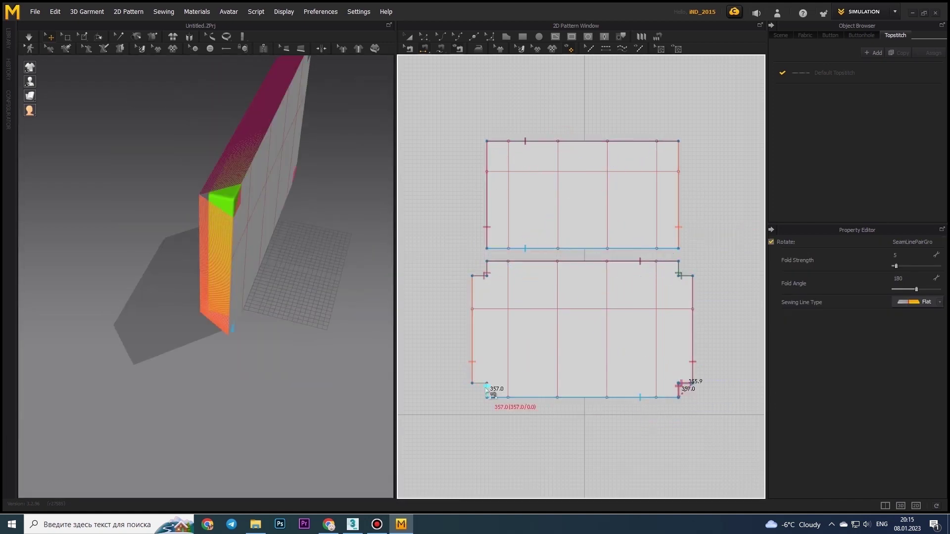
Copy the notched panel and paste a third piece below the others.
{"action": "left_click", "coordinate": [47, 218]}
{"action": "key", "text": "ctrl+a"}
{"action": "left_click", "coordinate": [422, 280]}
{"action": "left_click", "coordinate": [470, 301]}
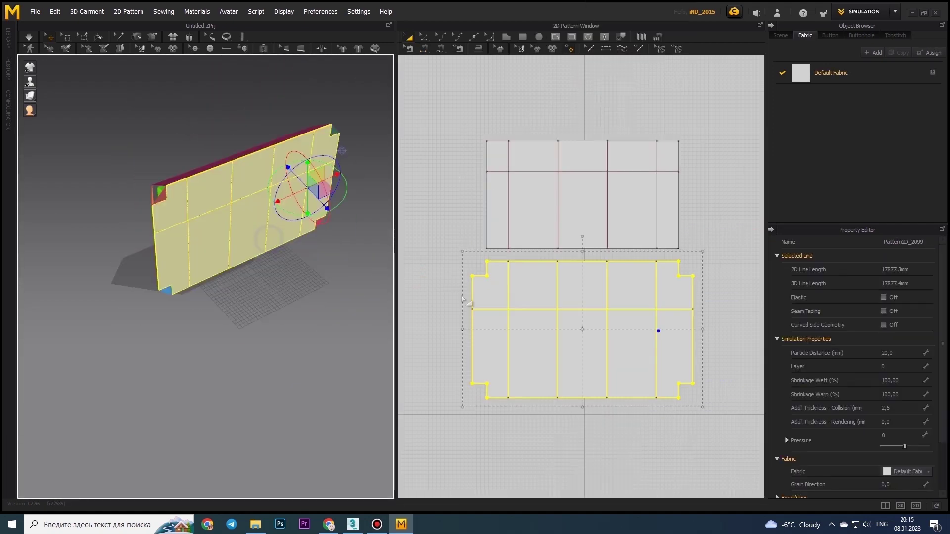
{"action": "key", "text": "ctrl+c"}
{"action": "key", "text": "ctrl+v"}
{"action": "left_click", "coordinate": [569, 401]}
Sew the notch and side edges between panels and simulate the cushion.
{"action": "left_click", "coordinate": [426, 44]}
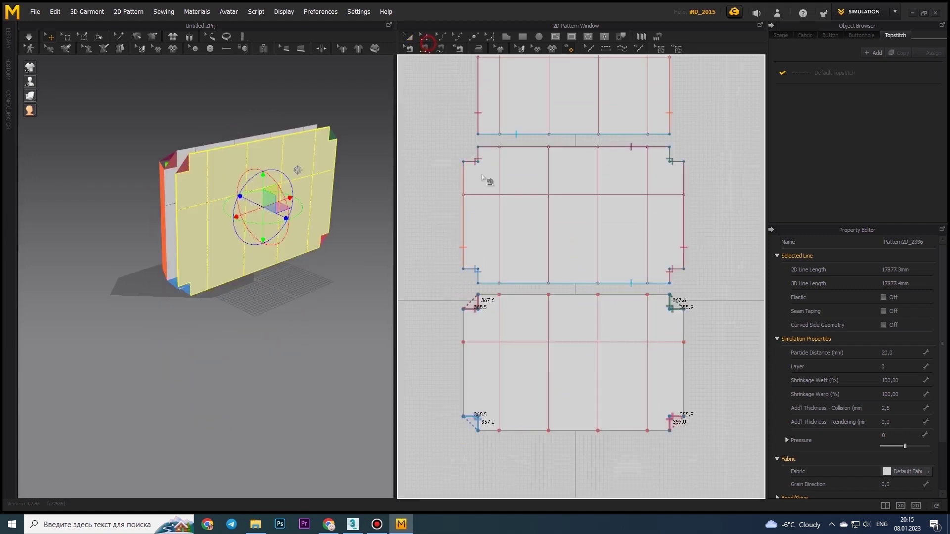
{"action": "left_click", "coordinate": [515, 283]}
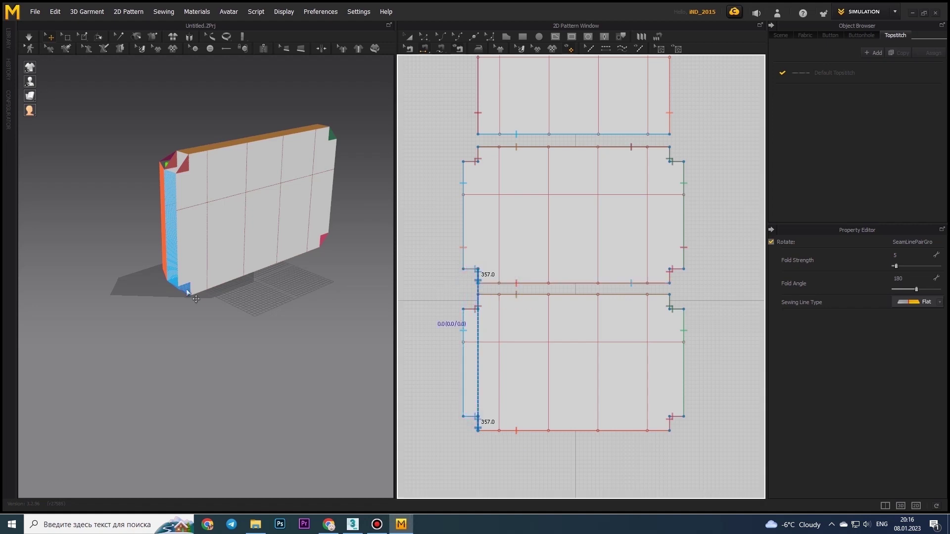
{"action": "scroll", "coordinate": [187, 293], "scroll_direction": "up", "scroll_amount": 5}
{"action": "left_click", "coordinate": [474, 275]}
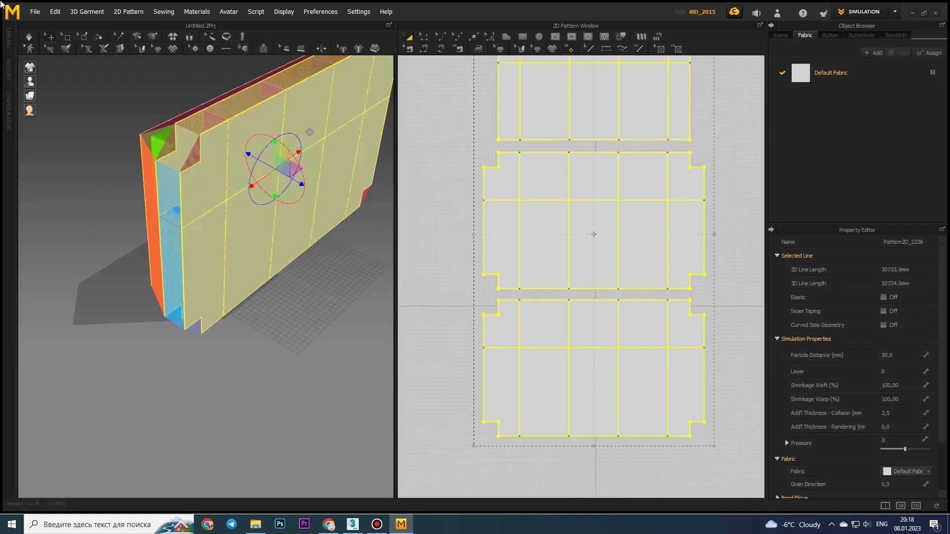
{"action": "key", "text": "space"}
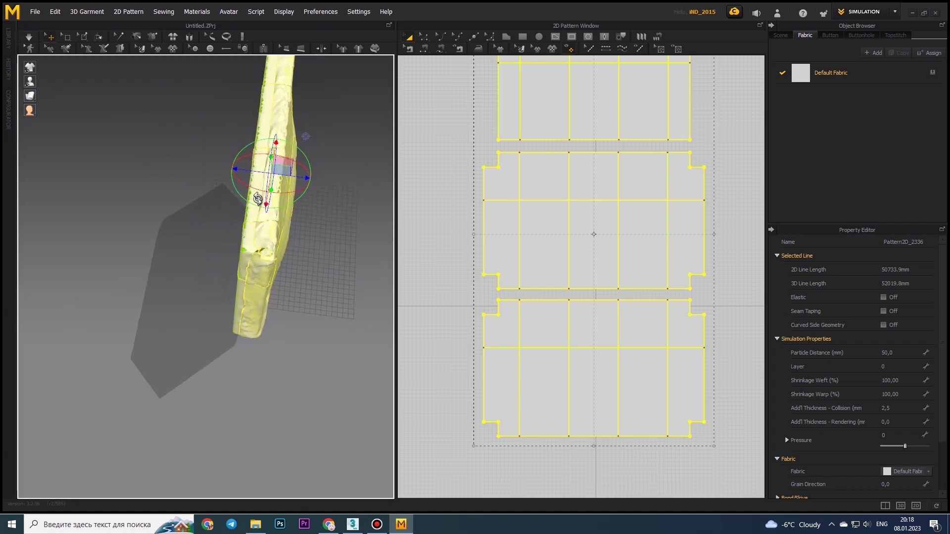
Re-simulate all patterns and set the bottom pattern's Pressure to 0.
{"action": "key", "text": "ctrl+a"}
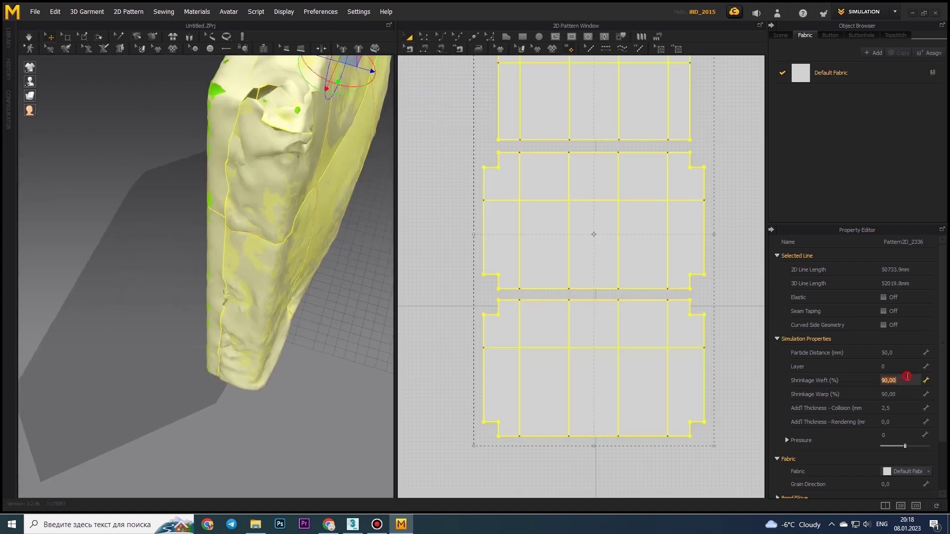
{"action": "key", "text": "Return"}
{"action": "left_click", "coordinate": [569, 317]}
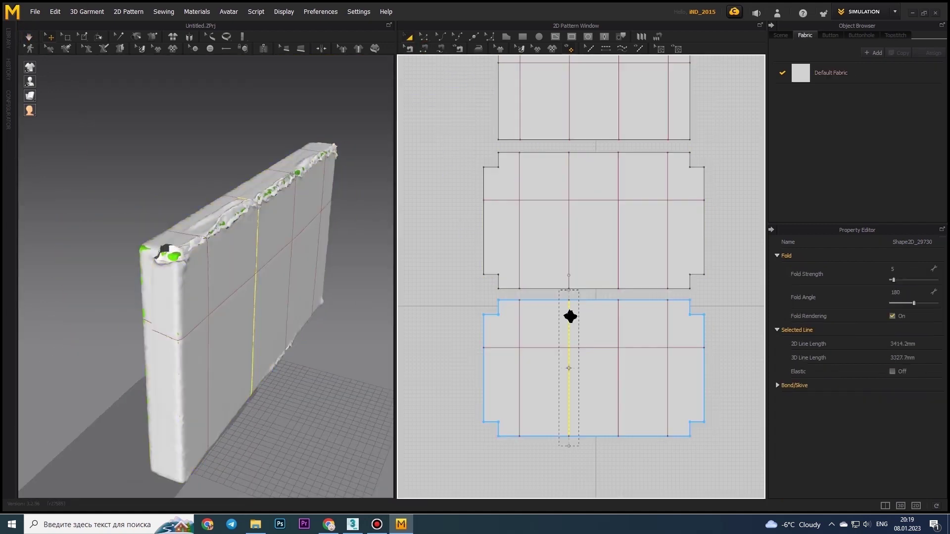
{"action": "right_click", "coordinate": [570, 316]}
{"action": "left_click", "coordinate": [36, 45]}
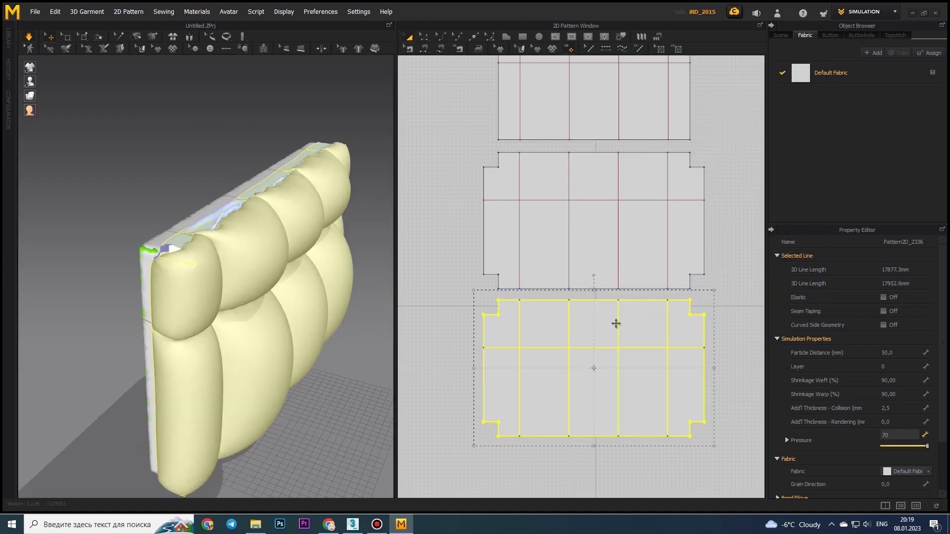
{"action": "mouse_move", "coordinate": [297, 247]}
{"action": "right_mouse_down"}
{"action": "mouse_move", "coordinate": [365, 252]}
{"action": "mouse_move", "coordinate": [307, 290]}
{"action": "mouse_move", "coordinate": [278, 141]}
{"action": "right_mouse_up"}
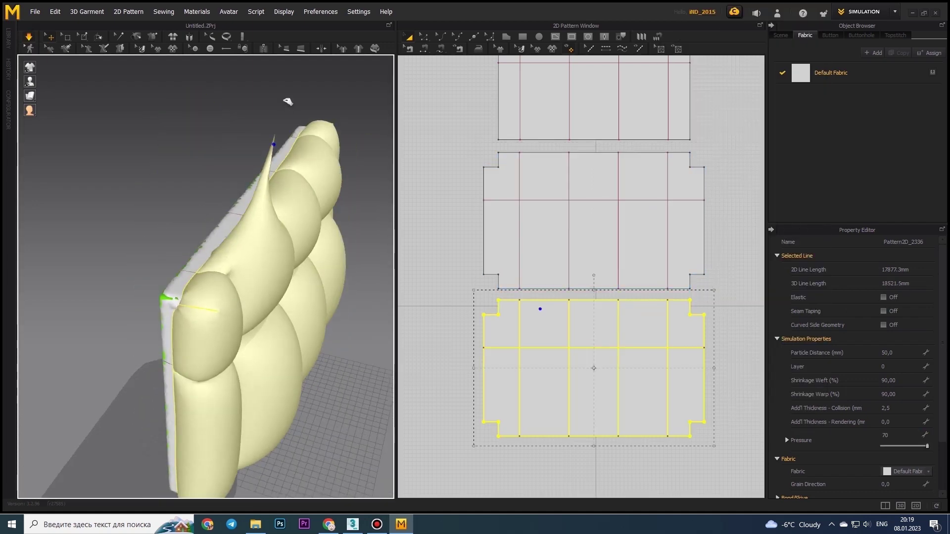
{"action": "right_click_drag", "start_coordinate": [287, 101], "coordinate": [274, 120]}
{"action": "key", "text": "ctrl+z"}
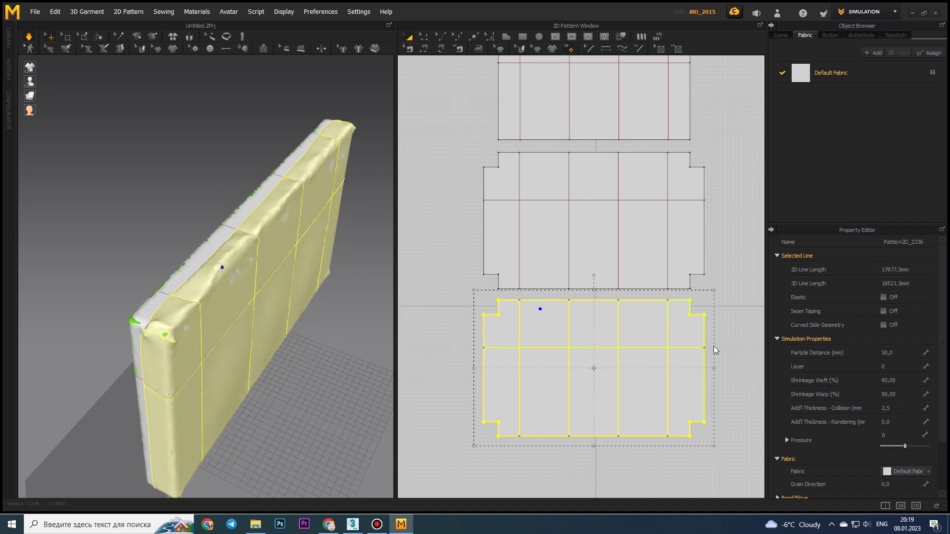
Select the middle pattern and add the top and bottom patterns to the selection.
{"action": "right_click", "coordinate": [501, 218]}
{"action": "left_click", "coordinate": [29, 40]}
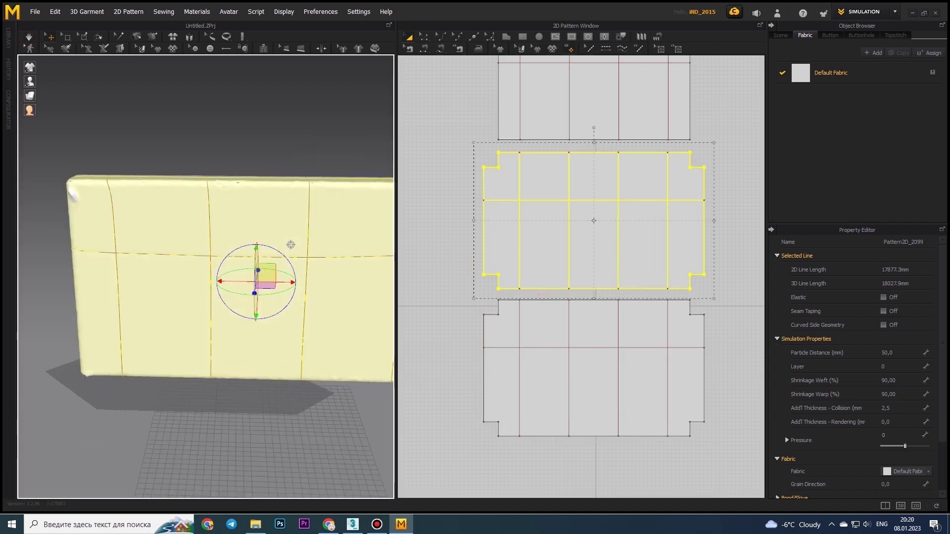
{"action": "left_click", "coordinate": [560, 347], "text": "shift"}
{"action": "left_click", "coordinate": [593, 99], "text": "shift"}
{"action": "right_click_drag", "start_coordinate": [296, 296], "coordinate": [395, 299]}
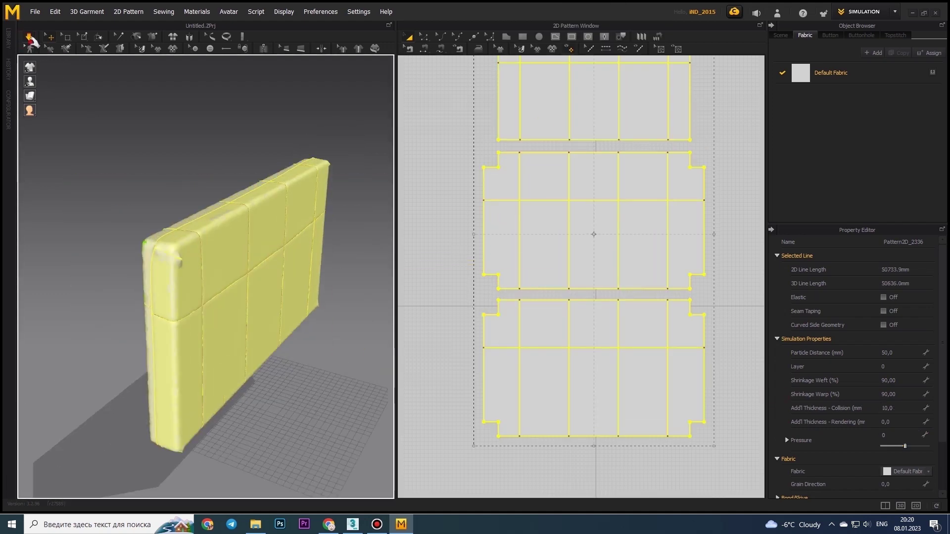
Clear the selection and zoom in on the horizontal fold line of the top piece.
{"action": "key", "text": "Escape"}
{"action": "scroll", "coordinate": [220, 267], "scroll_direction": "up", "scroll_amount": 5}
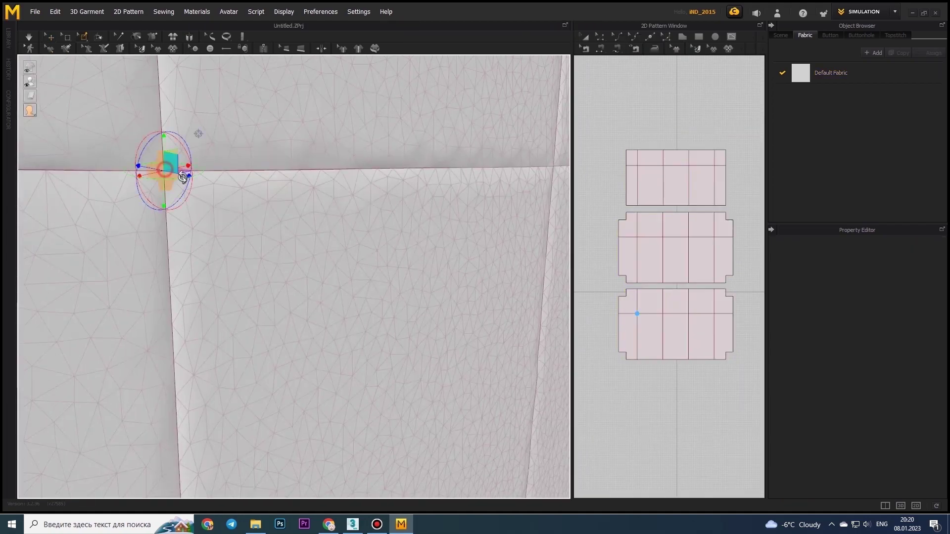
{"action": "scroll", "coordinate": [265, 223], "scroll_direction": "down", "scroll_amount": 2}
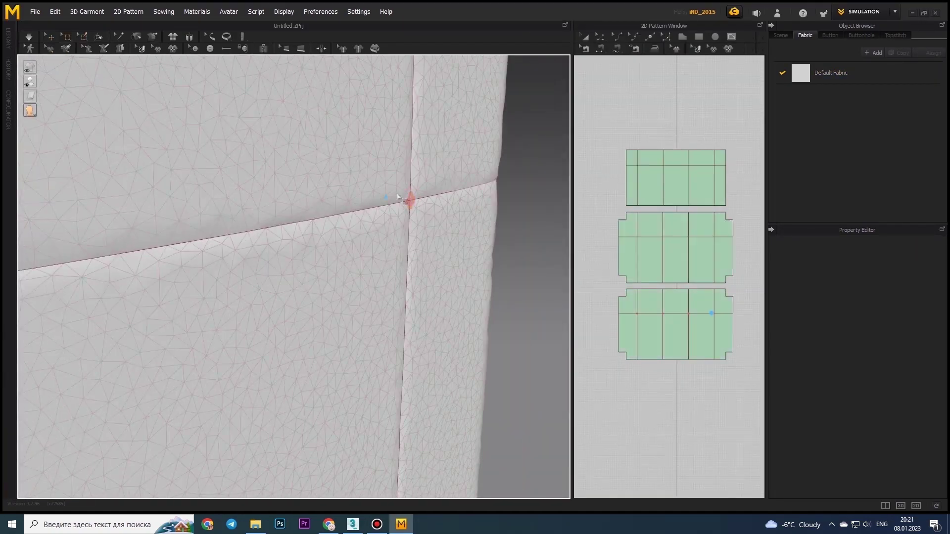
{"action": "scroll", "coordinate": [250, 243], "scroll_direction": "down", "scroll_amount": 6}
{"action": "scroll", "coordinate": [655, 166], "scroll_direction": "up", "scroll_amount": 5}
{"action": "left_click", "coordinate": [660, 171]}
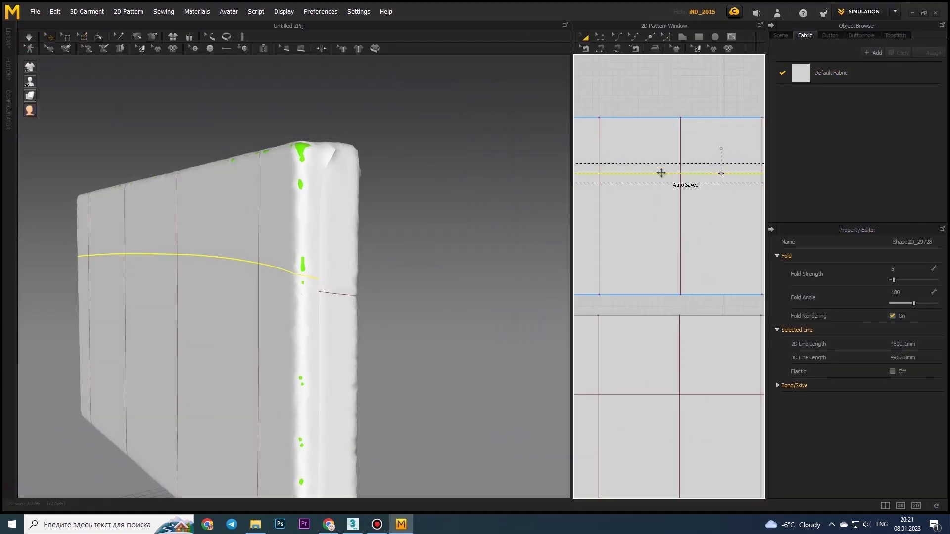
{"action": "scroll", "coordinate": [661, 172], "scroll_direction": "up", "scroll_amount": 3}
{"action": "scroll", "coordinate": [420, 271], "scroll_direction": "up", "scroll_amount": 3}
{"action": "scroll", "coordinate": [360, 272], "scroll_direction": "up", "scroll_amount": 3}
{"action": "scroll", "coordinate": [181, 271], "scroll_direction": "up", "scroll_amount": 3}
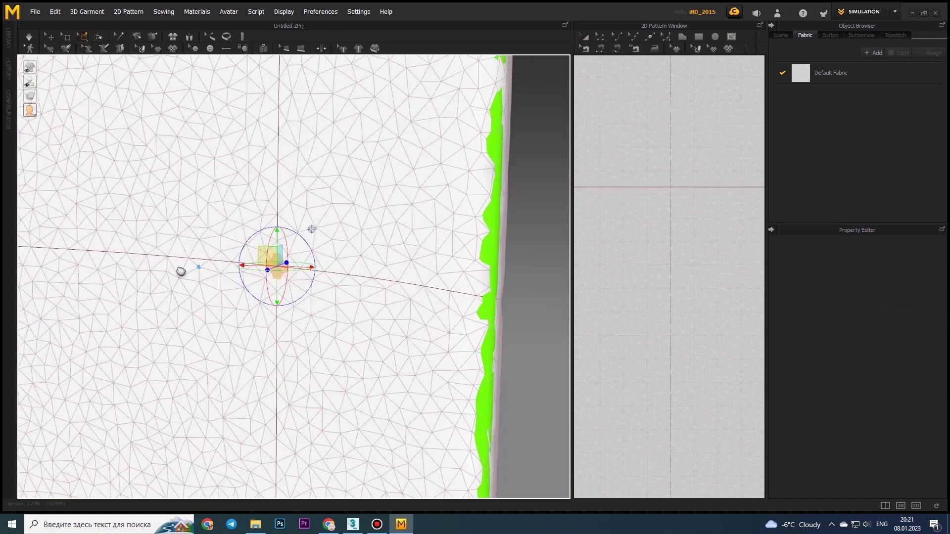
Zoom back out to the whole board and select the middle pattern piece.
{"action": "right_click_drag", "start_coordinate": [180, 271], "coordinate": [355, 295]}
{"action": "scroll", "coordinate": [355, 295], "scroll_direction": "down", "scroll_amount": 5}
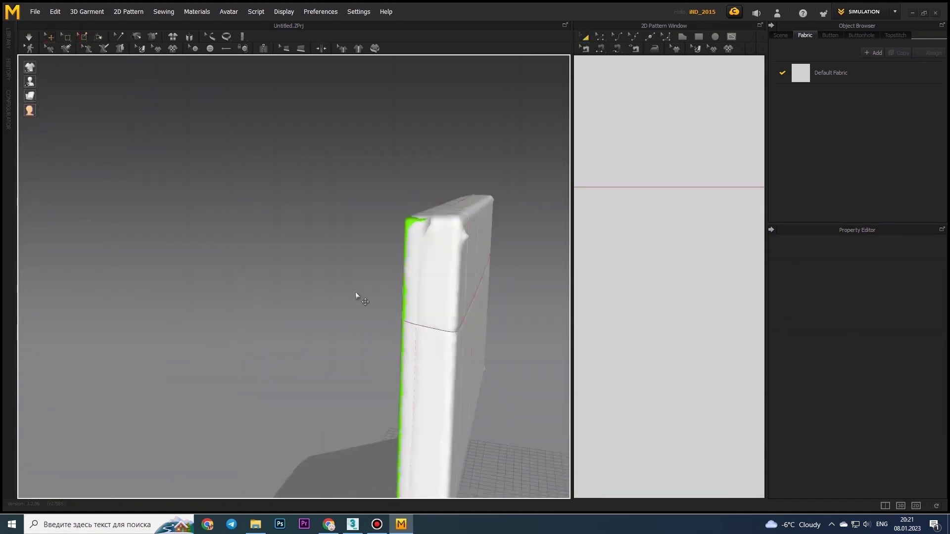
{"action": "scroll", "coordinate": [617, 272], "scroll_direction": "down", "scroll_amount": 5}
{"action": "left_click", "coordinate": [633, 233]}
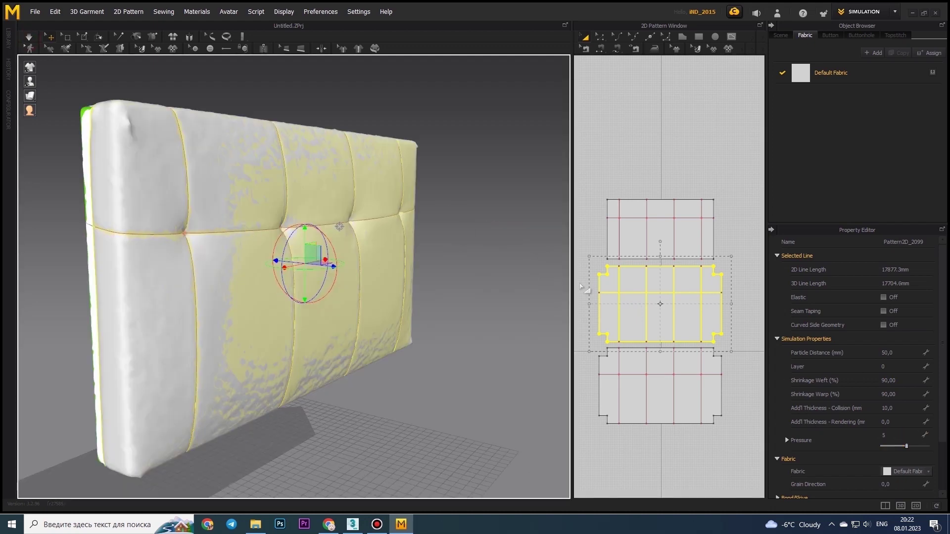
Set Pressure to 5, then 10, on the selected panels and resume simulation.
{"action": "left_click_drag", "start_coordinate": [581, 285], "coordinate": [737, 398]}
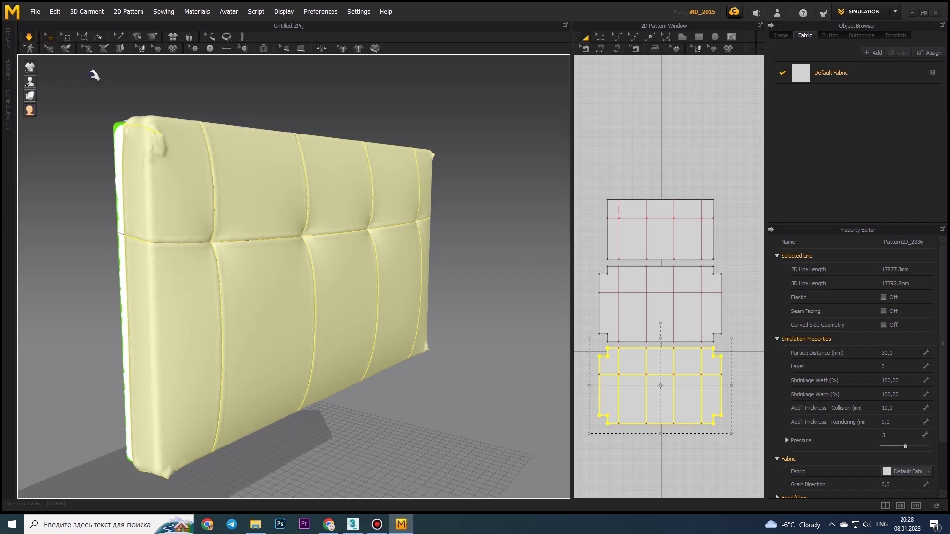
{"action": "left_click", "coordinate": [898, 437]}
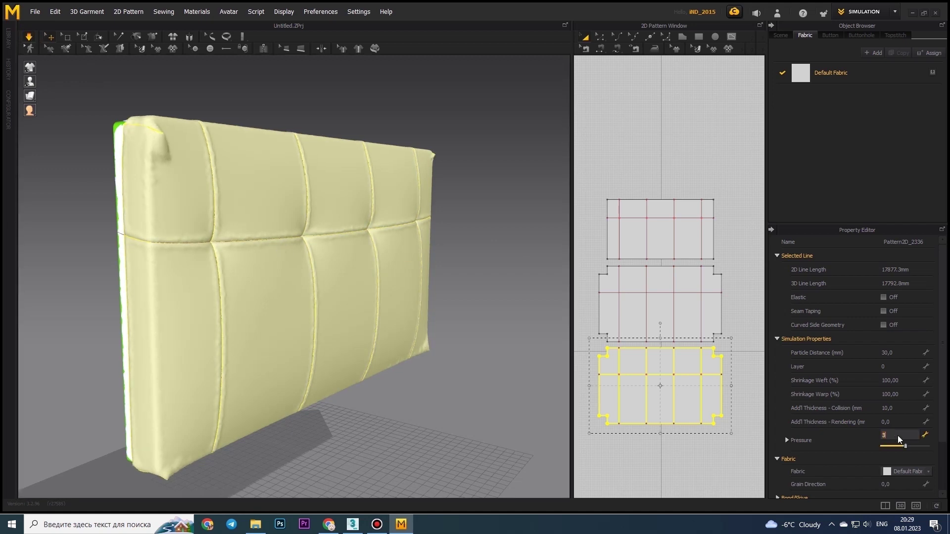
{"action": "type", "text": "5"}
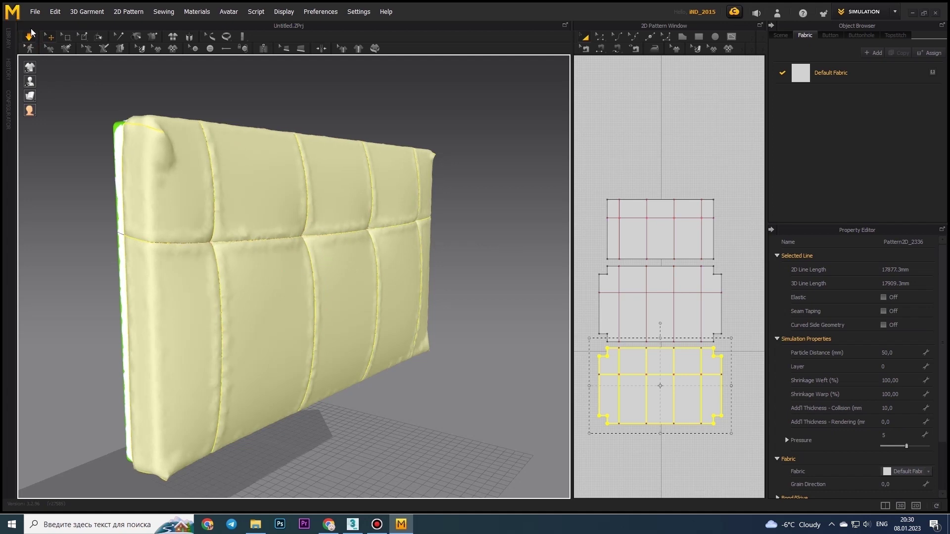
{"action": "right_click_drag", "start_coordinate": [380, 248], "coordinate": [297, 248]}
{"action": "left_click", "coordinate": [888, 435]}
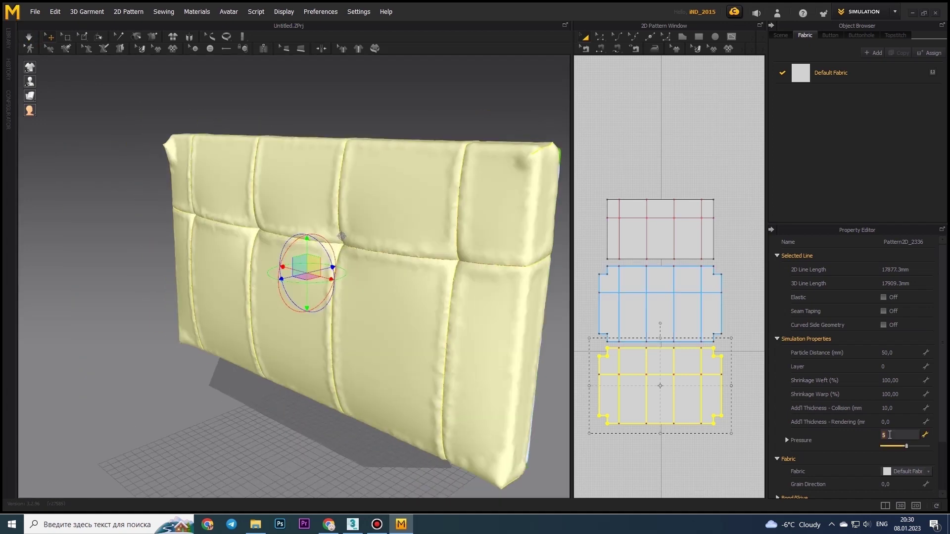
{"action": "type", "text": "10"}
{"action": "key", "text": "Return"}
{"action": "key", "text": "space"}
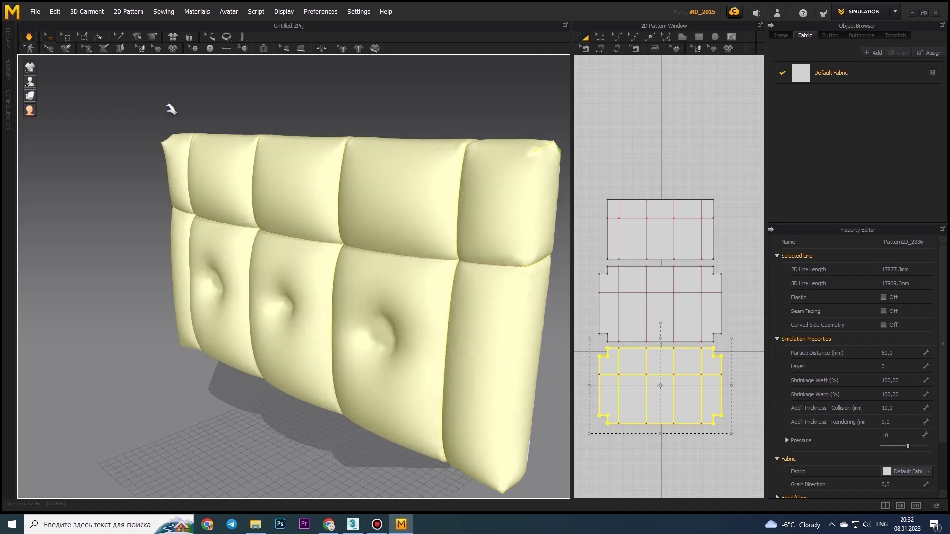
Set the Default Fabric Particle Distance to 5 and re-simulate with the finer mesh.
{"action": "left_click", "coordinate": [831, 73]}
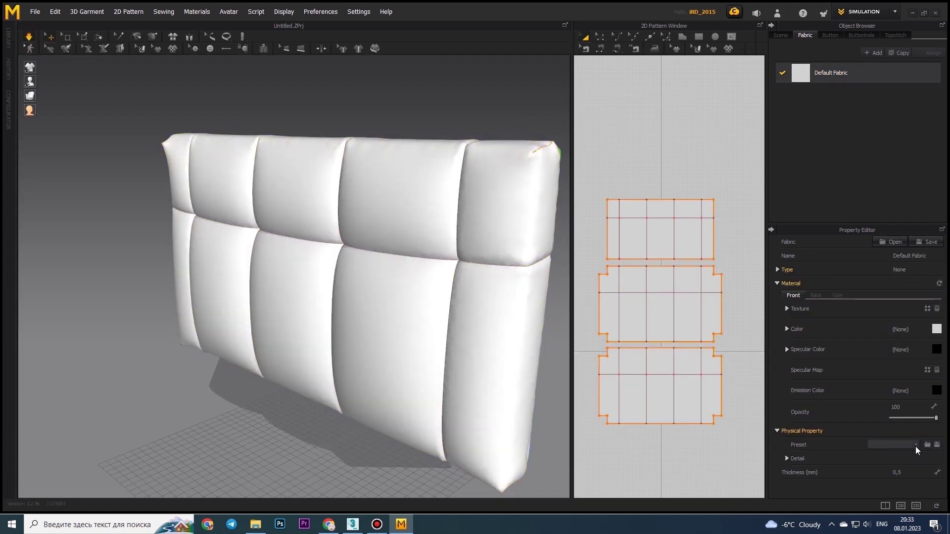
{"action": "left_click", "coordinate": [28, 36]}
{"action": "right_click_drag", "start_coordinate": [316, 267], "coordinate": [373, 267]}
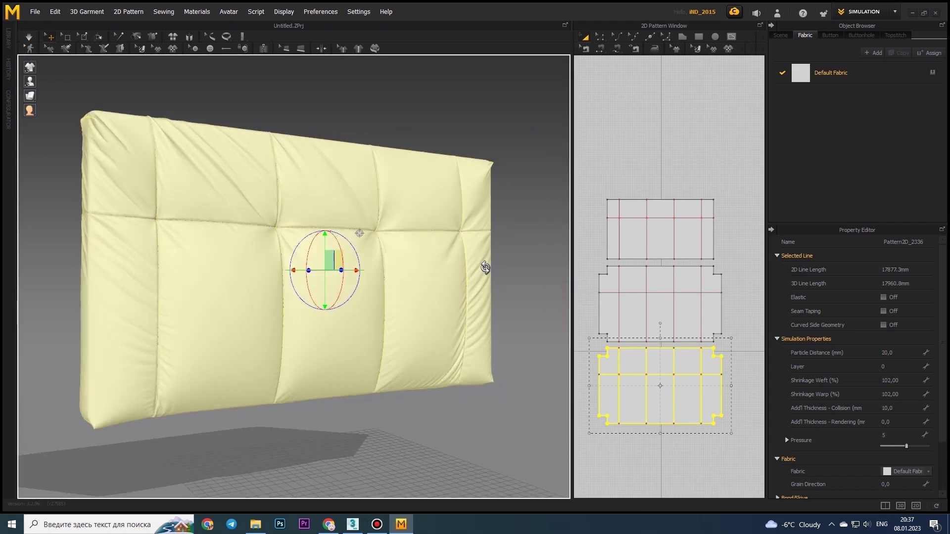
{"action": "left_click", "coordinate": [893, 351]}
{"action": "type", "text": "10"}
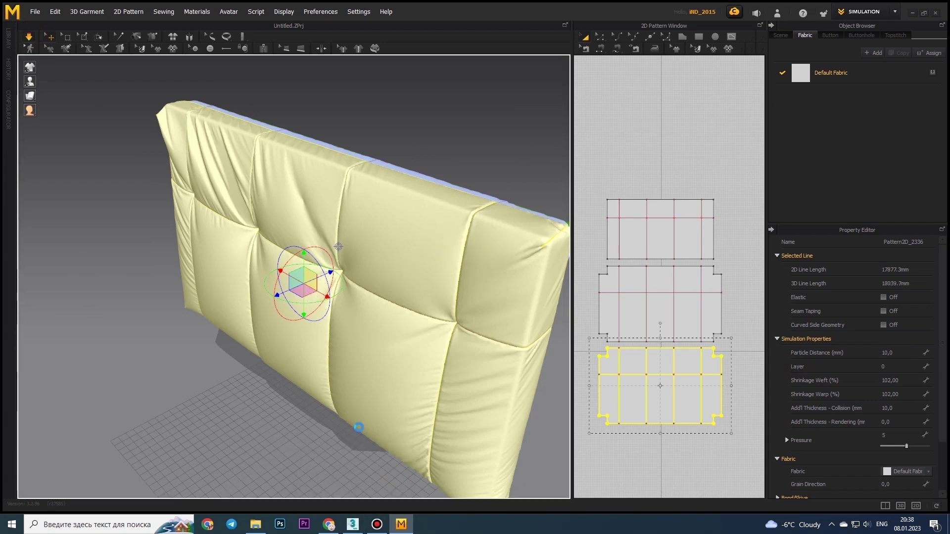
{"action": "right_click_drag", "start_coordinate": [396, 187], "coordinate": [243, 163]}
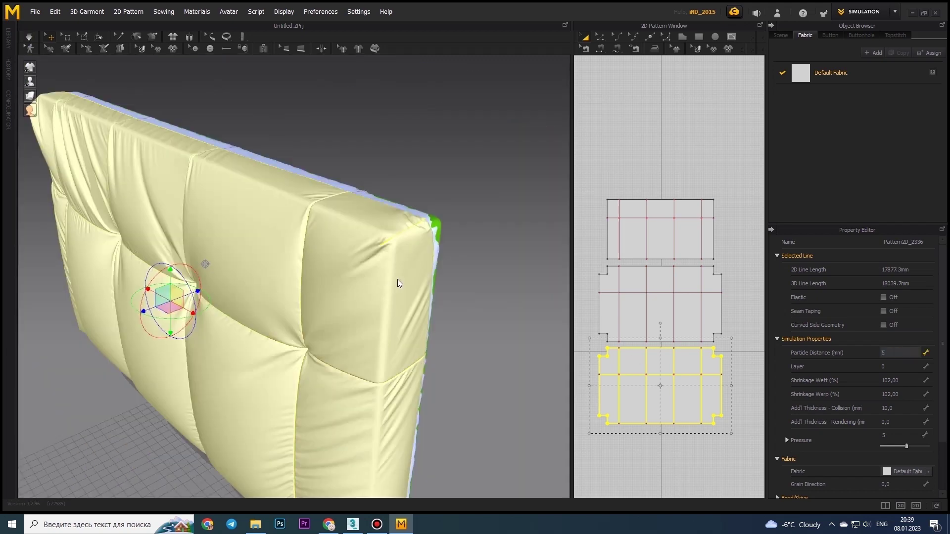
{"action": "key", "text": "Return"}
{"action": "key", "text": "space"}
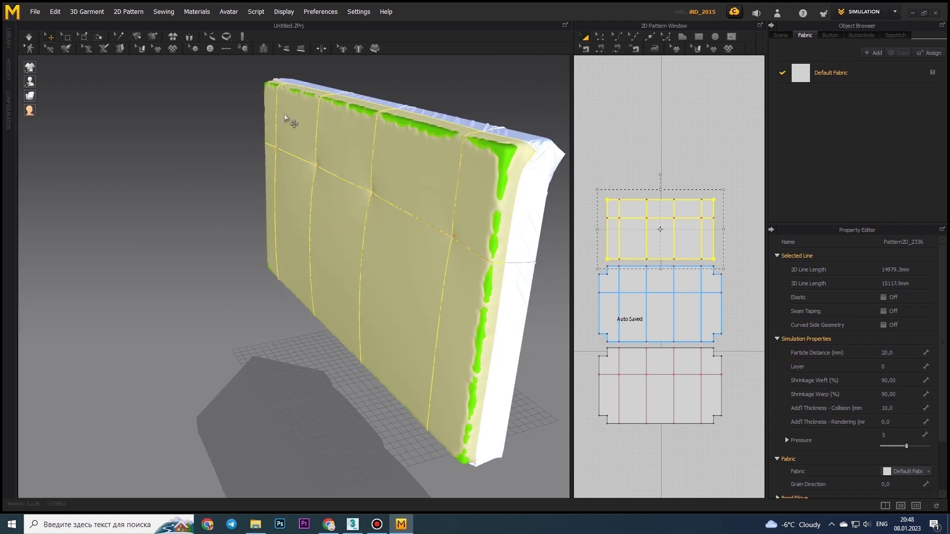
Set Shrinkage Weft and Warp to 100 and simulate the wrinkled mattress cover.
{"action": "key", "text": "Tab"}
{"action": "type", "text": "100"}
{"action": "key", "text": "Return"}
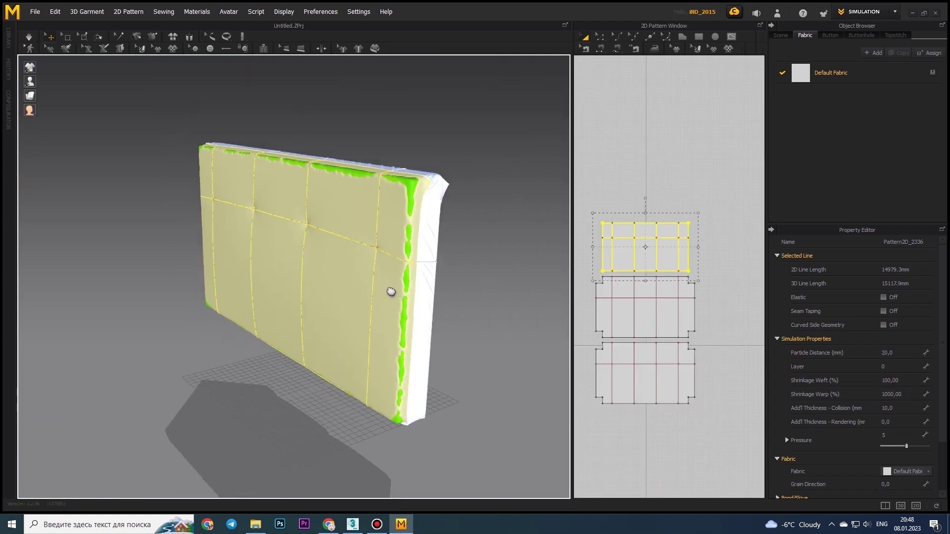
{"action": "key", "text": "space"}
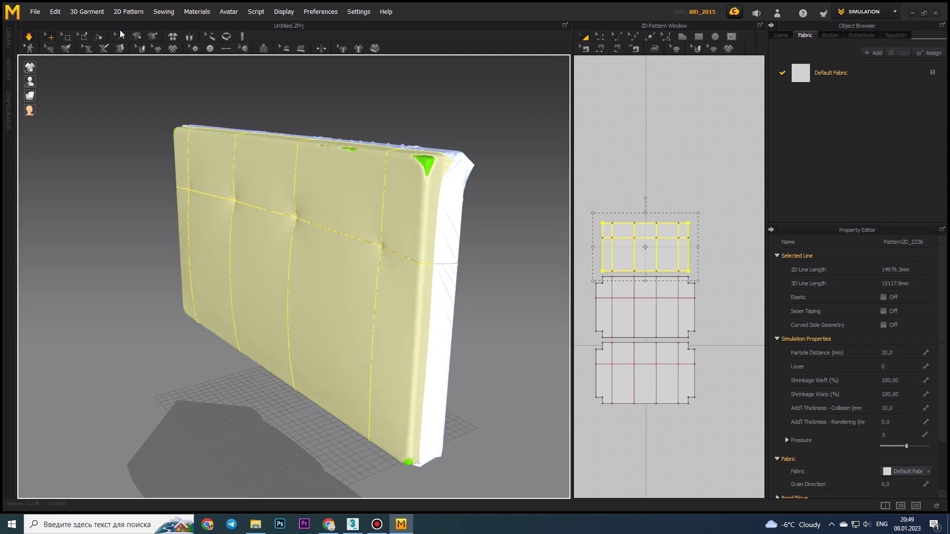
{"action": "mouse_move", "coordinate": [321, 178]}
{"action": "right_mouse_down"}
{"action": "mouse_move", "coordinate": [297, 186]}
{"action": "mouse_move", "coordinate": [257, 232]}
{"action": "right_mouse_up"}
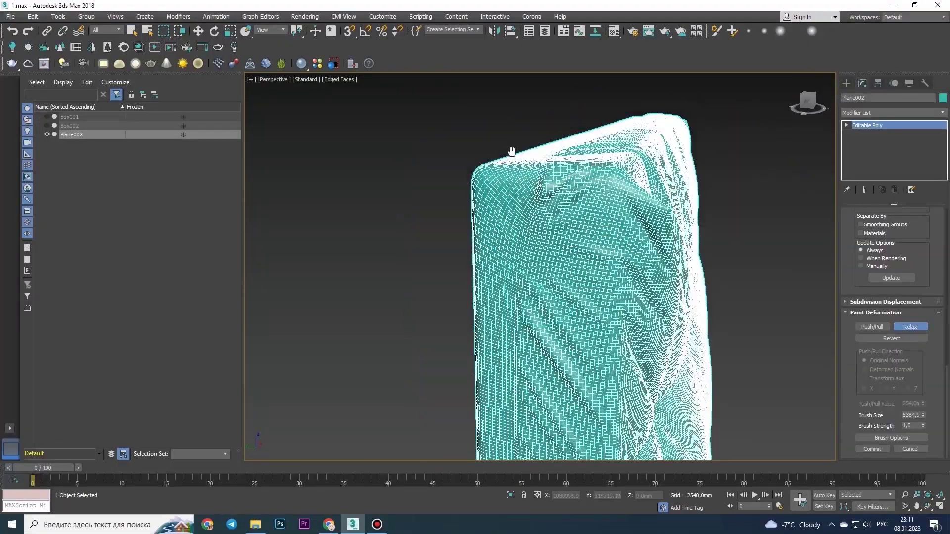
Switch the viewport to plain shaded display and orbit around the imported cloth cushion.
{"action": "left_click", "coordinate": [339, 79]}
{"action": "left_click", "coordinate": [376, 178]}
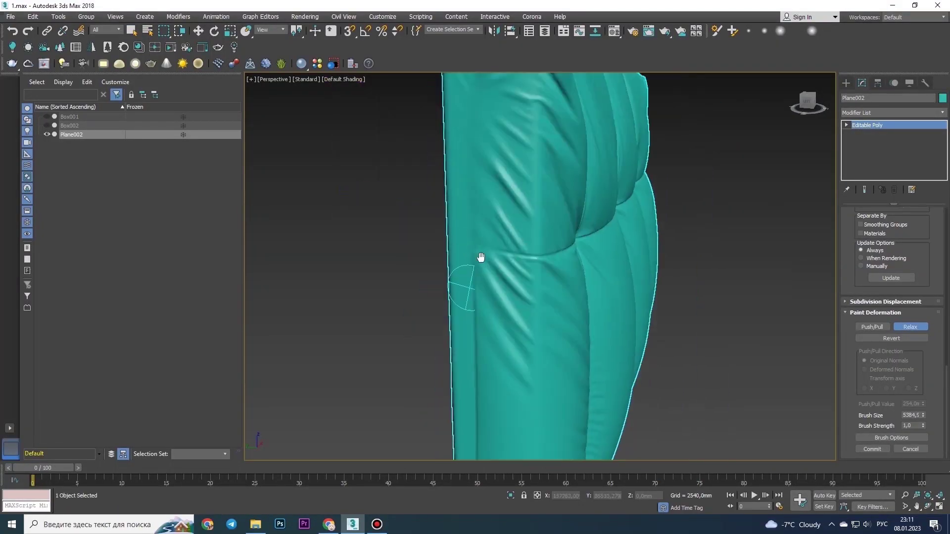
{"action": "middle_click_drag", "start_coordinate": [515, 348], "coordinate": [533, 180], "text": "alt"}
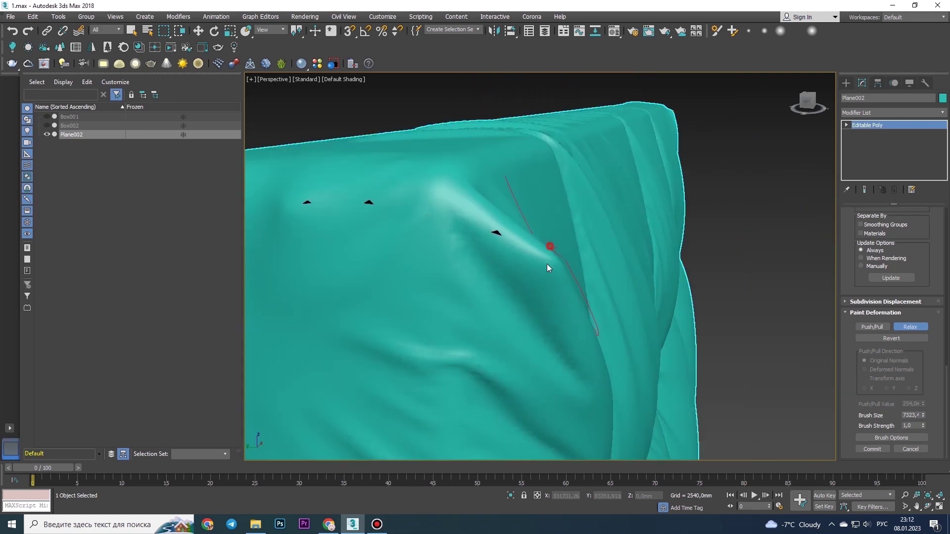
{"action": "middle_click_drag", "start_coordinate": [547, 263], "coordinate": [699, 318], "text": "alt"}
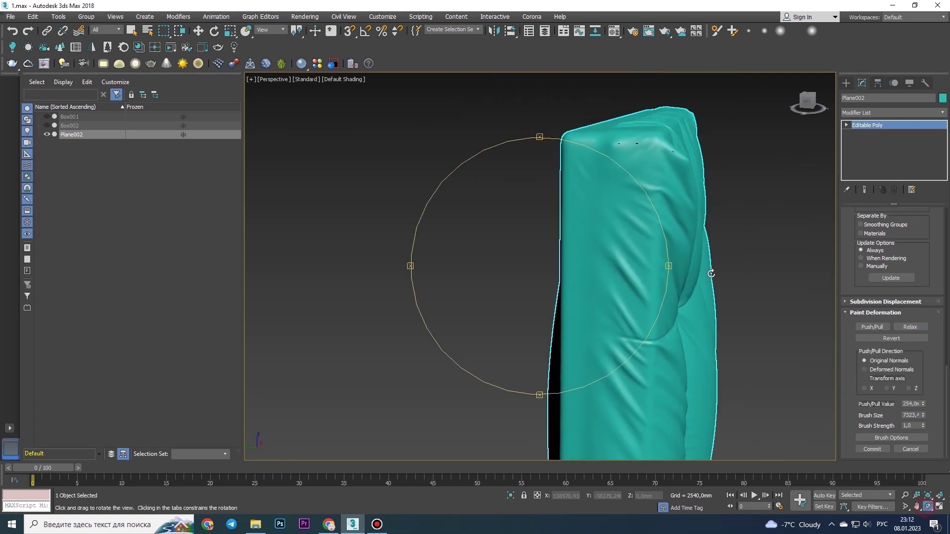
{"action": "scroll", "coordinate": [573, 276], "scroll_direction": "up", "scroll_amount": 3}
{"action": "scroll", "coordinate": [403, 211], "scroll_direction": "down", "scroll_amount": 3}
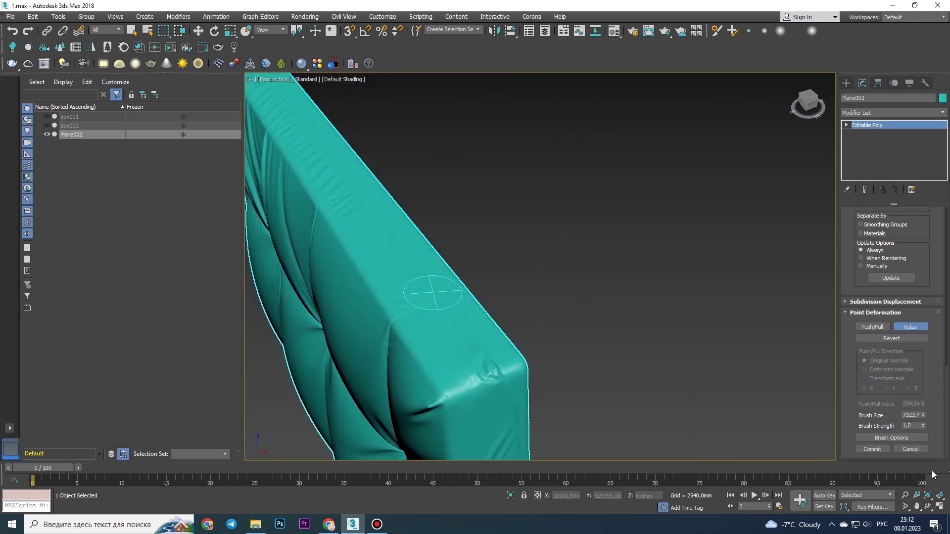
{"action": "middle_click_drag", "start_coordinate": [404, 212], "coordinate": [774, 258], "text": "alt"}
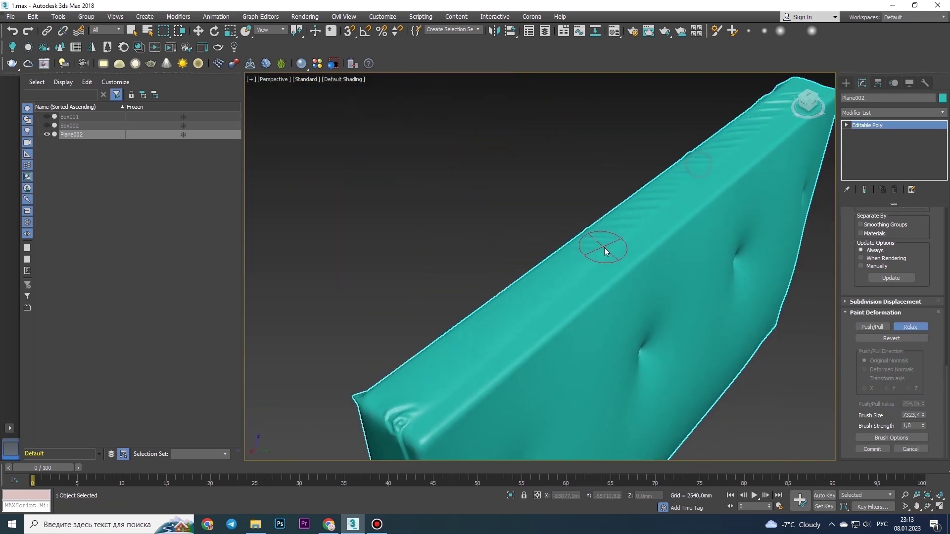
{"action": "middle_click_drag", "start_coordinate": [604, 247], "coordinate": [663, 168], "text": "alt"}
{"action": "middle_click_drag", "start_coordinate": [551, 242], "coordinate": [680, 292], "text": "alt"}
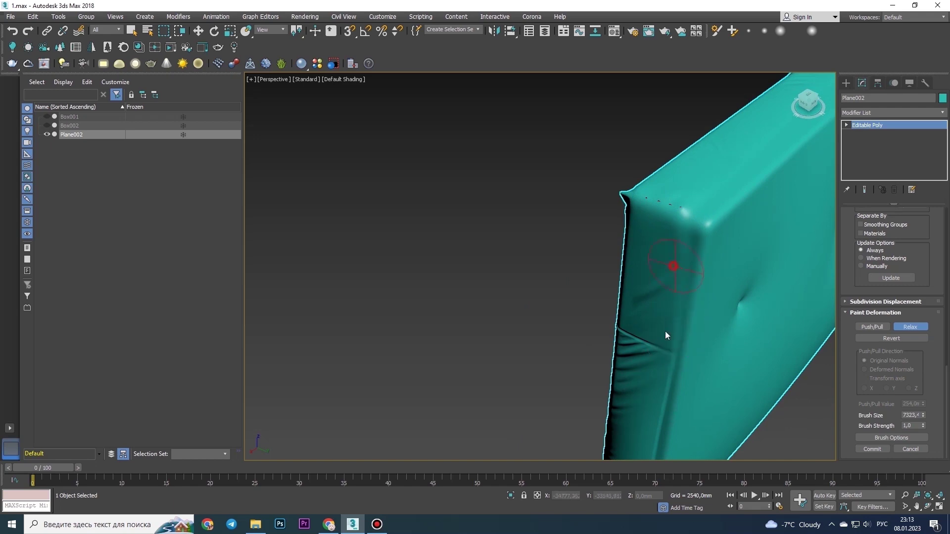
{"action": "middle_click_drag", "start_coordinate": [664, 331], "coordinate": [643, 241]}
{"action": "mouse_move", "coordinate": [619, 429]}
{"action": "middle_mouse_down", "text": "alt"}
{"action": "mouse_move", "coordinate": [628, 245]}
{"action": "mouse_move", "coordinate": [569, 171]}
{"action": "mouse_move", "coordinate": [755, 201]}
{"action": "middle_mouse_up", "text": "alt"}
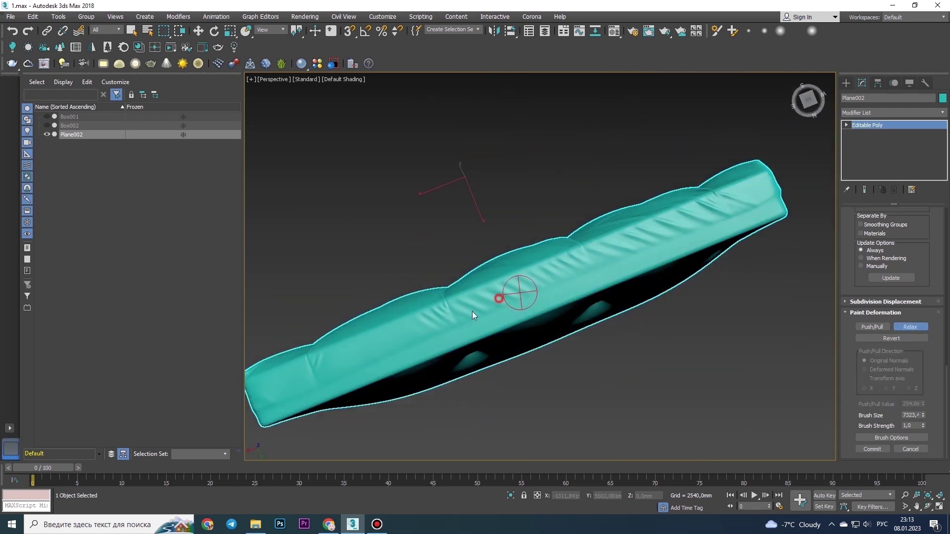
{"action": "middle_click_drag", "start_coordinate": [494, 296], "coordinate": [796, 166], "text": "alt"}
{"action": "scroll", "coordinate": [762, 217], "scroll_direction": "up", "scroll_amount": 5}
{"action": "scroll", "coordinate": [654, 212], "scroll_direction": "down", "scroll_amount": 2}
{"action": "mouse_move", "coordinate": [654, 212]}
{"action": "middle_mouse_down", "text": "alt"}
{"action": "mouse_move", "coordinate": [687, 161]}
{"action": "mouse_move", "coordinate": [545, 236]}
{"action": "middle_mouse_up", "text": "alt"}
{"action": "key", "text": "ctrl+r"}
{"action": "mouse_move", "coordinate": [545, 236]}
{"action": "left_mouse_down"}
{"action": "mouse_move", "coordinate": [458, 266]}
{"action": "mouse_move", "coordinate": [742, 277]}
{"action": "left_mouse_up"}
Relax the cloth surface with Paint Deformation along the cushion's edge and corner.
{"action": "left_click", "coordinate": [910, 327]}
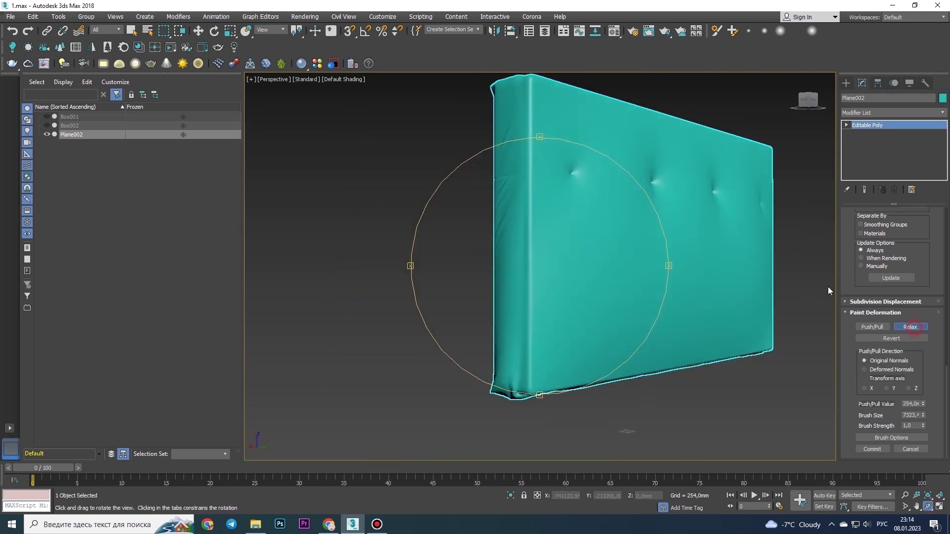
{"action": "middle_click_drag", "start_coordinate": [521, 358], "coordinate": [613, 197], "text": "alt"}
{"action": "scroll", "coordinate": [613, 197], "scroll_direction": "up", "scroll_amount": 4}
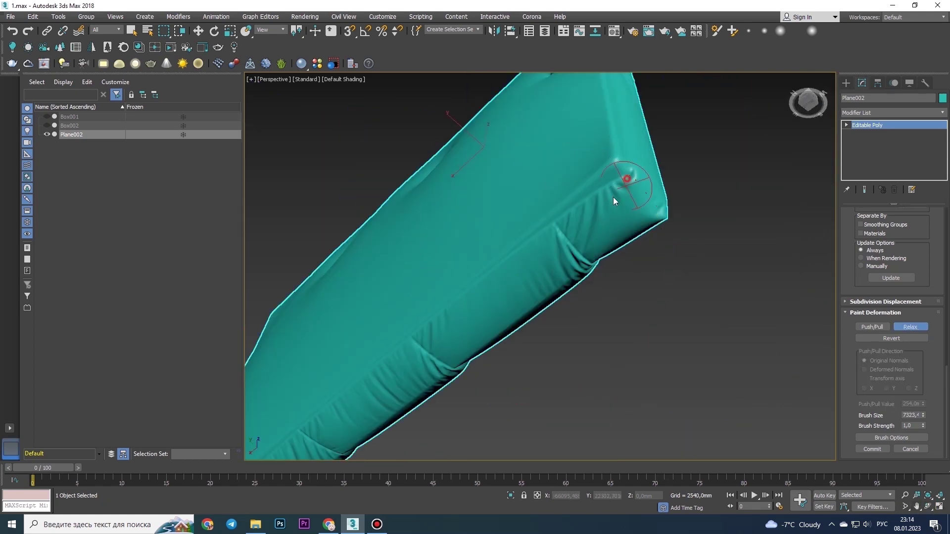
{"action": "mouse_move", "coordinate": [551, 234]}
{"action": "middle_mouse_down", "text": "alt"}
{"action": "mouse_move", "coordinate": [581, 183]}
{"action": "mouse_move", "coordinate": [623, 156]}
{"action": "middle_mouse_up", "text": "alt"}
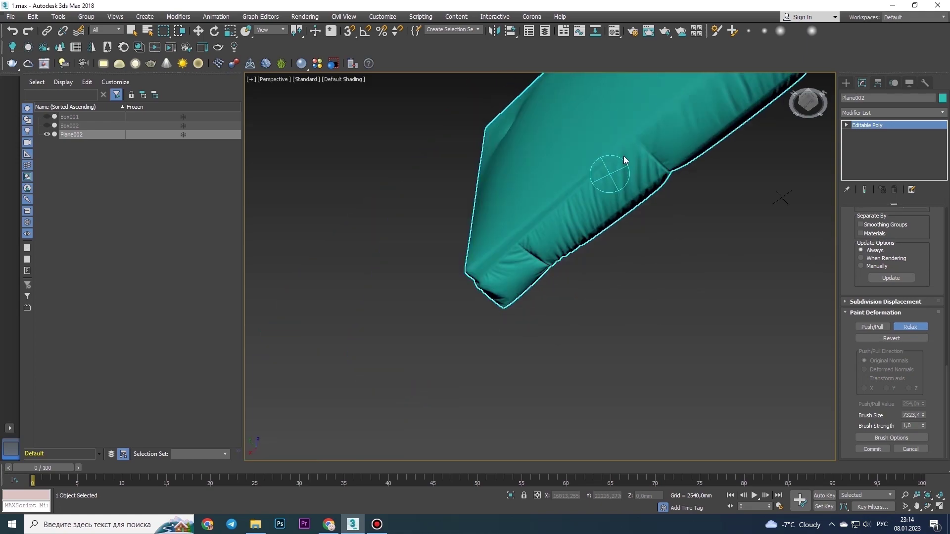
{"action": "mouse_move", "coordinate": [478, 299]}
{"action": "middle_mouse_down", "text": "alt"}
{"action": "mouse_move", "coordinate": [544, 237]}
{"action": "mouse_move", "coordinate": [529, 242]}
{"action": "middle_mouse_up", "text": "alt"}
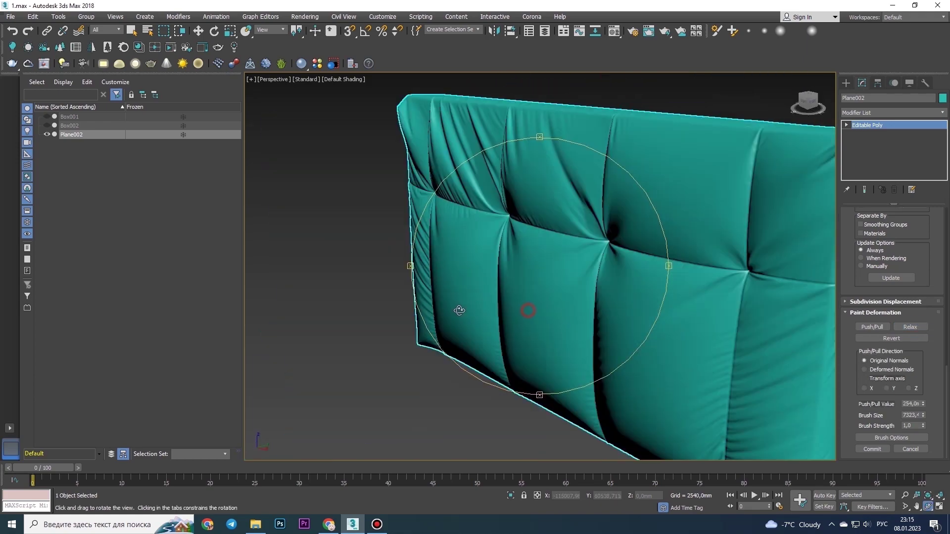
{"action": "scroll", "coordinate": [529, 242], "scroll_direction": "up", "scroll_amount": 4}
Turn on Edged Faces and inspect the cushion mesh from several angles.
{"action": "left_click", "coordinate": [343, 79]}
{"action": "left_click", "coordinate": [371, 179]}
{"action": "mouse_move", "coordinate": [588, 248]}
{"action": "middle_mouse_down", "text": "alt"}
{"action": "mouse_move", "coordinate": [663, 197]}
{"action": "mouse_move", "coordinate": [628, 193]}
{"action": "mouse_move", "coordinate": [614, 214]}
{"action": "mouse_move", "coordinate": [700, 246]}
{"action": "mouse_move", "coordinate": [587, 247]}
{"action": "mouse_move", "coordinate": [572, 232]}
{"action": "middle_mouse_up", "text": "alt"}
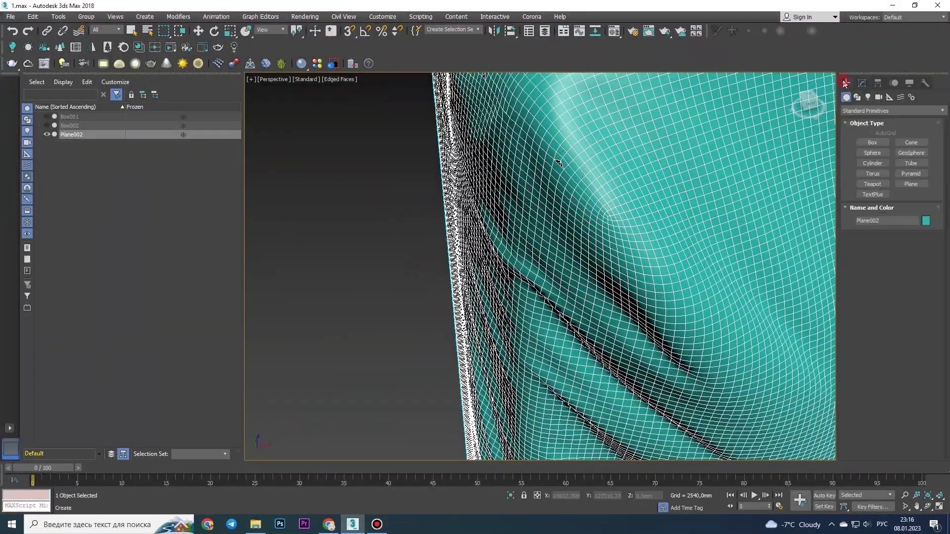
{"action": "mouse_move", "coordinate": [675, 200]}
{"action": "middle_mouse_down", "text": "alt"}
{"action": "mouse_move", "coordinate": [655, 204]}
{"action": "mouse_move", "coordinate": [621, 239]}
{"action": "mouse_move", "coordinate": [639, 299]}
{"action": "mouse_move", "coordinate": [618, 277]}
{"action": "middle_mouse_up", "text": "alt"}
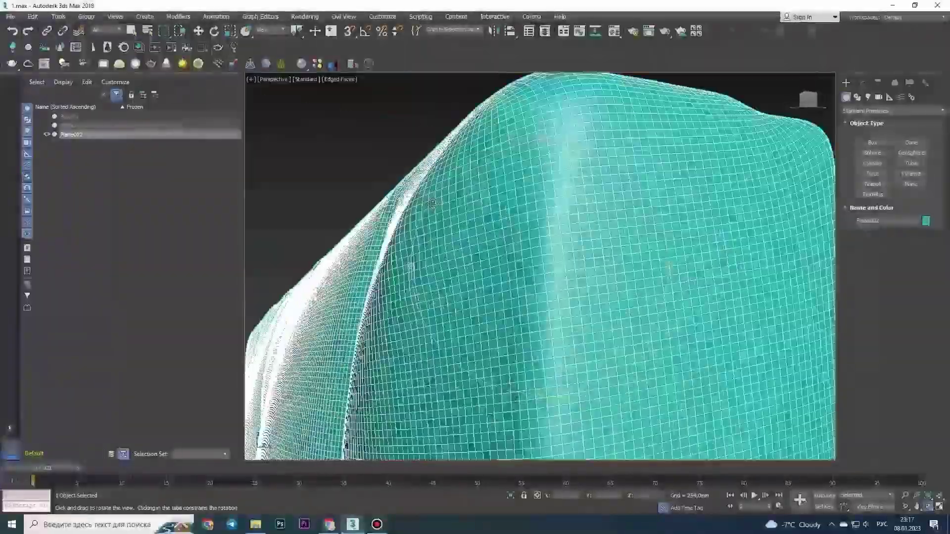
{"action": "mouse_move", "coordinate": [732, 275]}
{"action": "middle_mouse_down", "text": "alt"}
{"action": "mouse_move", "coordinate": [591, 232]}
{"action": "mouse_move", "coordinate": [464, 265]}
{"action": "mouse_move", "coordinate": [565, 197]}
{"action": "middle_mouse_up", "text": "alt"}
{"action": "scroll", "coordinate": [516, 209], "scroll_direction": "up", "scroll_amount": 2}
{"action": "scroll", "coordinate": [517, 209], "scroll_direction": "down", "scroll_amount": 2}
{"action": "scroll", "coordinate": [540, 169], "scroll_direction": "down", "scroll_amount": 2}
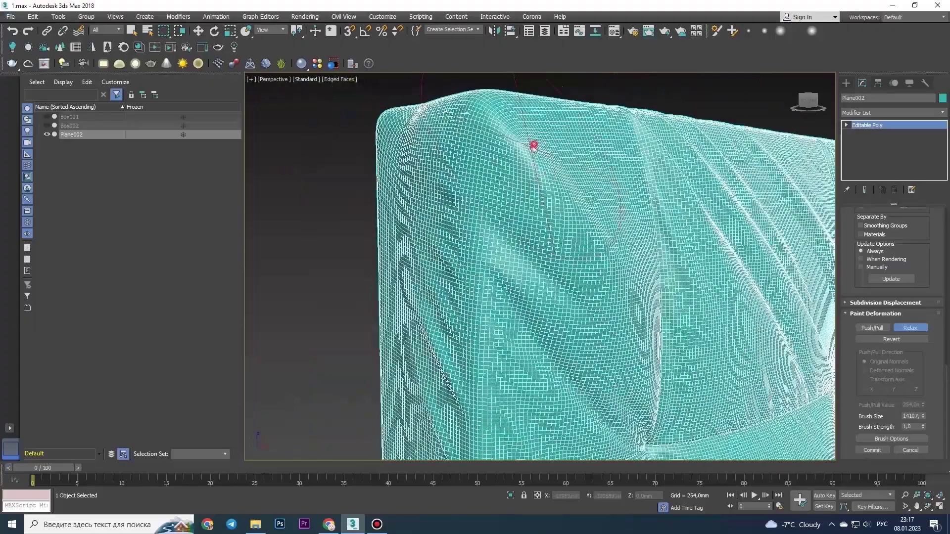
{"action": "middle_click_drag", "start_coordinate": [532, 149], "coordinate": [643, 208], "text": "alt"}
{"action": "middle_click_drag", "start_coordinate": [530, 239], "coordinate": [579, 239], "text": "alt"}
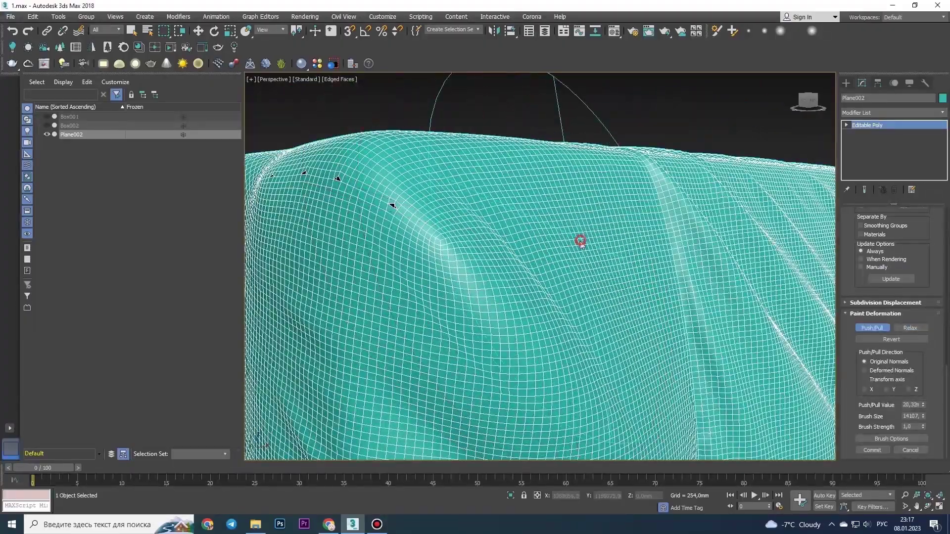
{"action": "middle_click_drag", "start_coordinate": [465, 261], "coordinate": [484, 190], "text": "alt"}
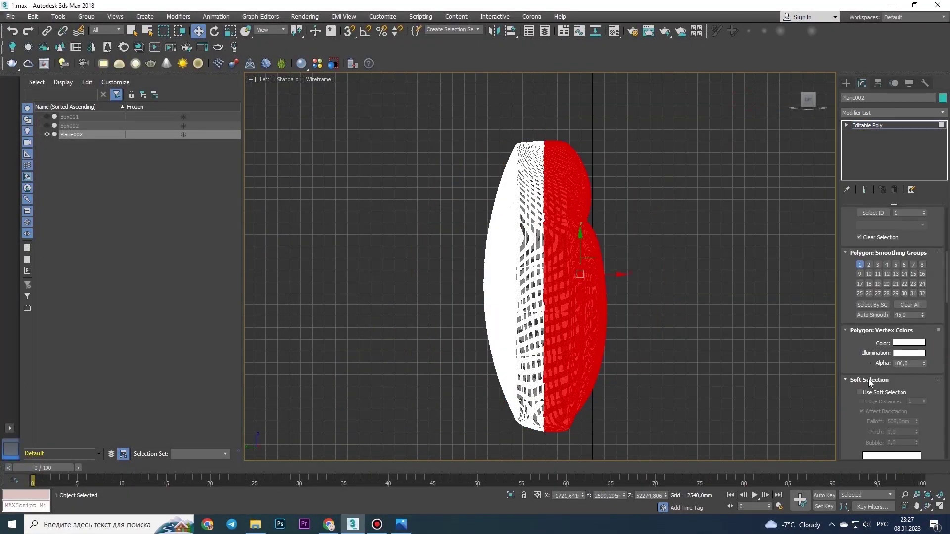
Try collapsing the cushion's FFD 4x4x4 to Editable Poly, undo it, and enter Edge sub-object level.
{"action": "right_click", "coordinate": [564, 280]}
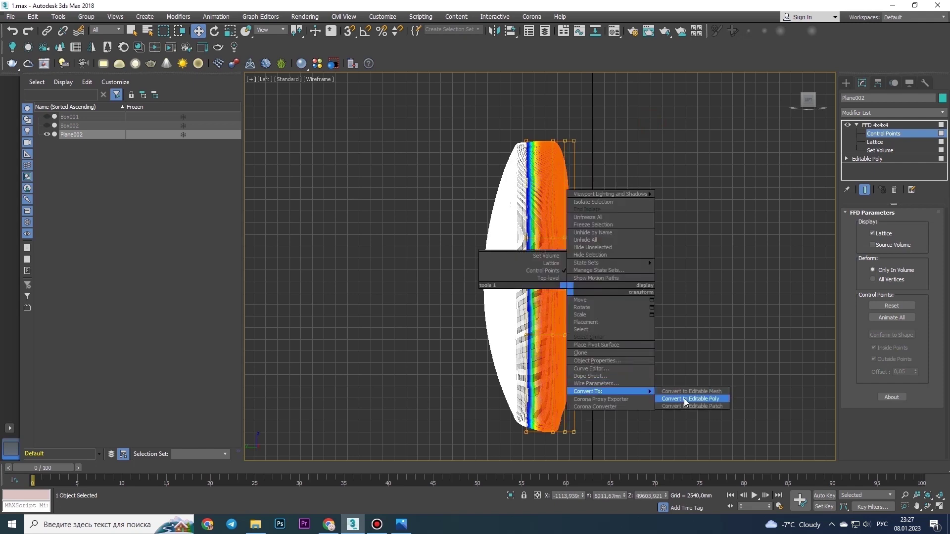
{"action": "left_click", "coordinate": [690, 396]}
{"action": "key", "text": "ctrl+z"}
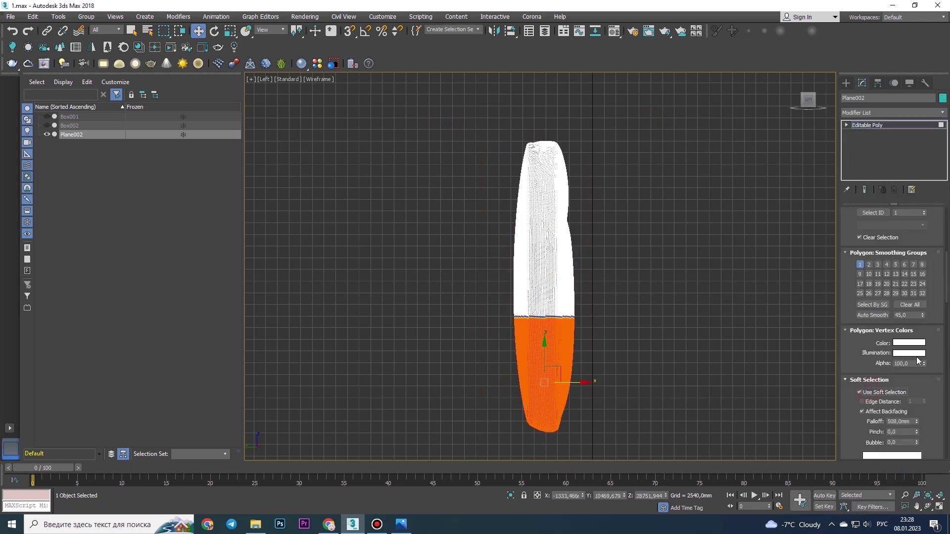
{"action": "left_click", "coordinate": [860, 127]}
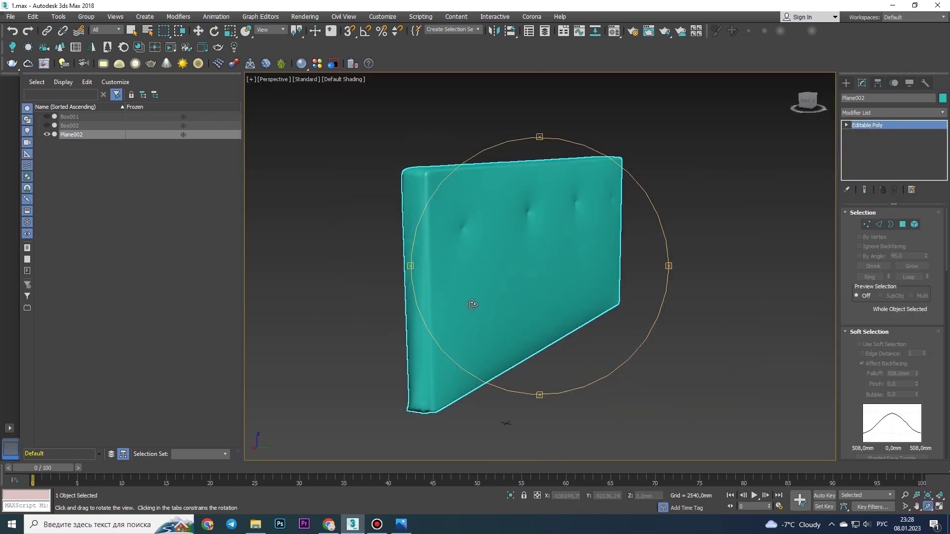
{"action": "left_click", "coordinate": [410, 529]}
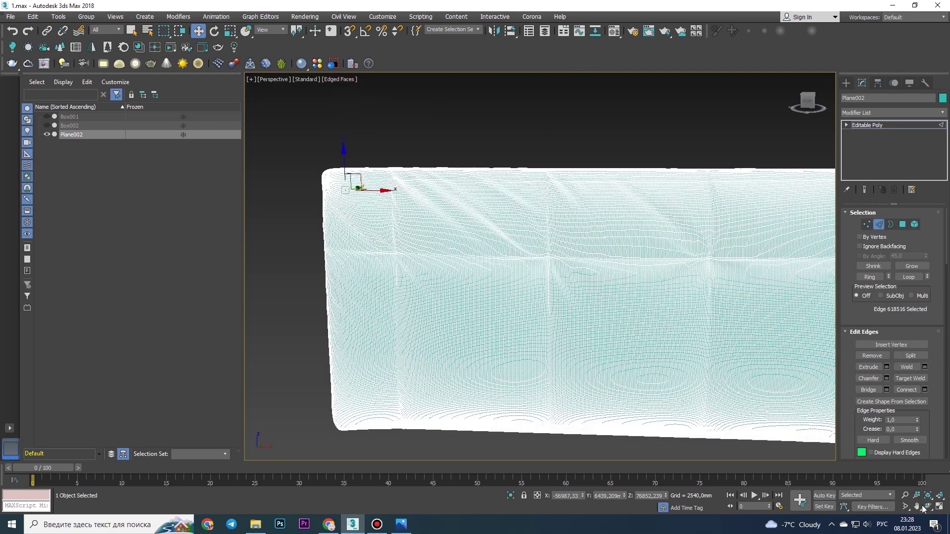
Select the headboard's crease seam edge loops.
{"action": "left_click", "coordinate": [923, 509]}
{"action": "scroll", "coordinate": [500, 204], "scroll_direction": "up", "scroll_amount": 5}
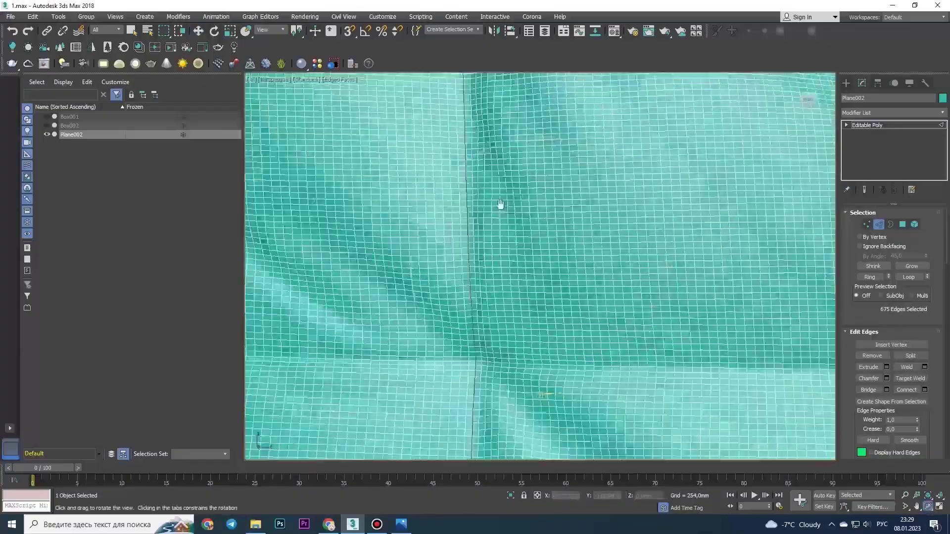
{"action": "scroll", "coordinate": [500, 204], "scroll_direction": "up", "scroll_amount": 5}
{"action": "key", "text": "w"}
{"action": "left_click", "coordinate": [522, 357]}
{"action": "scroll", "coordinate": [523, 357], "scroll_direction": "down", "scroll_amount": 3}
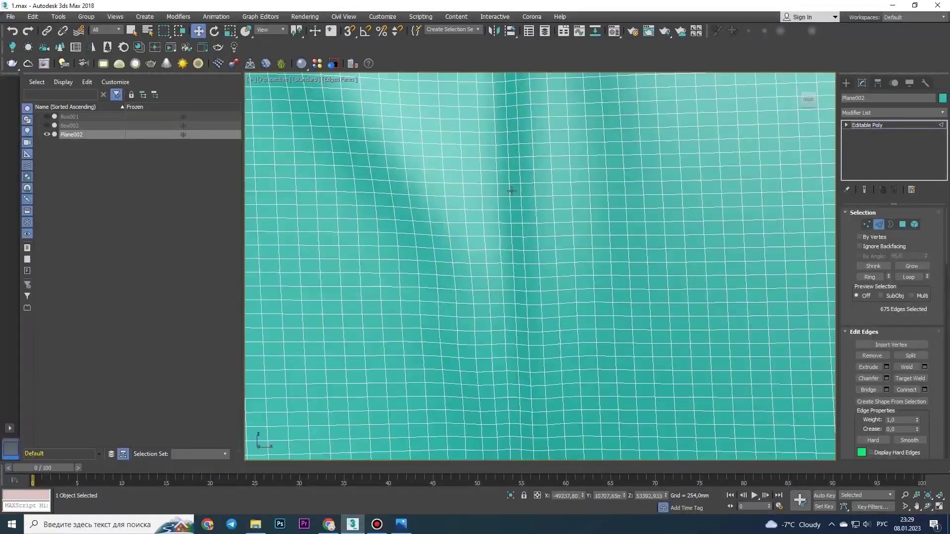
{"action": "scroll", "coordinate": [481, 339], "scroll_direction": "up", "scroll_amount": 3}
{"action": "left_click", "coordinate": [481, 339], "text": "ctrl"}
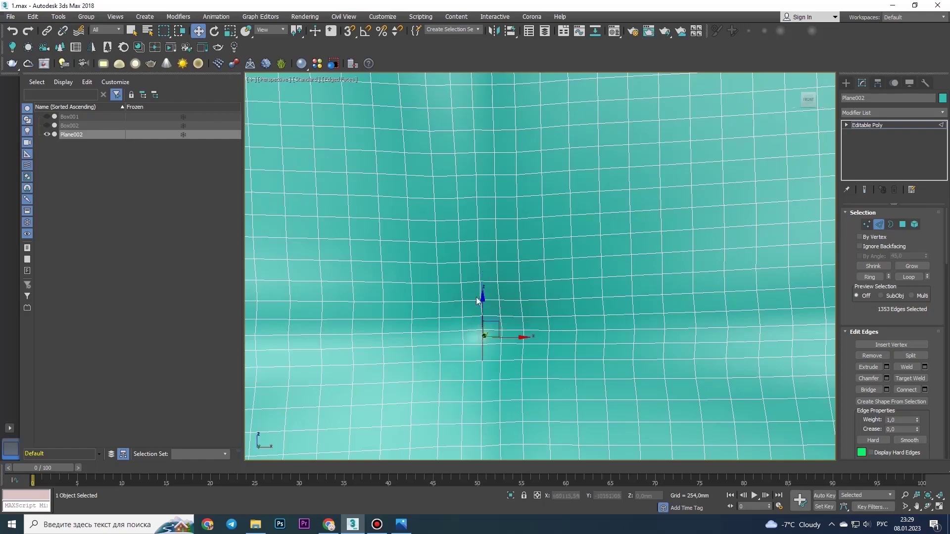
{"action": "scroll", "coordinate": [478, 301], "scroll_direction": "down", "scroll_amount": 3}
{"action": "scroll", "coordinate": [564, 305], "scroll_direction": "up", "scroll_amount": 3}
{"action": "left_click", "coordinate": [471, 227], "text": "ctrl"}
{"action": "scroll", "coordinate": [471, 227], "scroll_direction": "down", "scroll_amount": 5}
{"action": "middle_click_drag", "start_coordinate": [640, 208], "coordinate": [476, 234]}
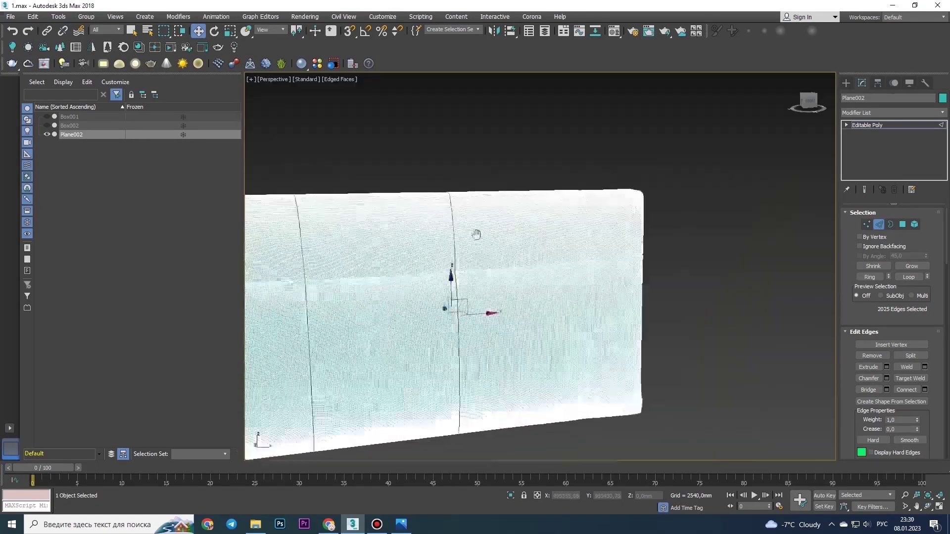
{"action": "scroll", "coordinate": [476, 235], "scroll_direction": "up", "scroll_amount": 5}
Extrude the selected seam edges with a negative height to sink them into grooves.
{"action": "key", "text": "shift+e"}
{"action": "left_click_drag", "start_coordinate": [547, 309], "coordinate": [508, 279]}
{"action": "scroll", "coordinate": [508, 279], "scroll_direction": "up", "scroll_amount": 3}
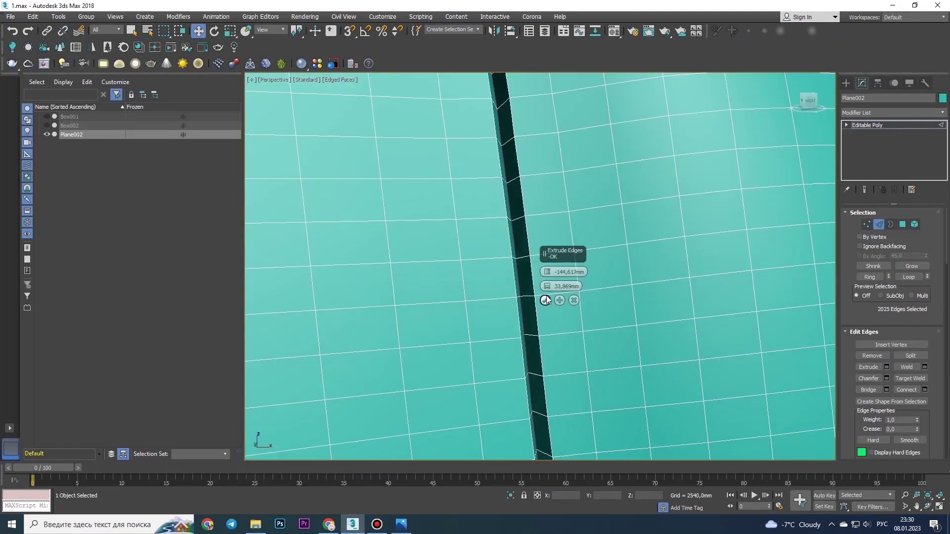
{"action": "scroll", "coordinate": [545, 300], "scroll_direction": "down", "scroll_amount": 5}
{"action": "middle_click_drag", "start_coordinate": [499, 263], "coordinate": [480, 245], "text": "alt"}
Select the vertical seam loop and give the chamfer 2 segments.
{"action": "left_click", "coordinate": [457, 242]}
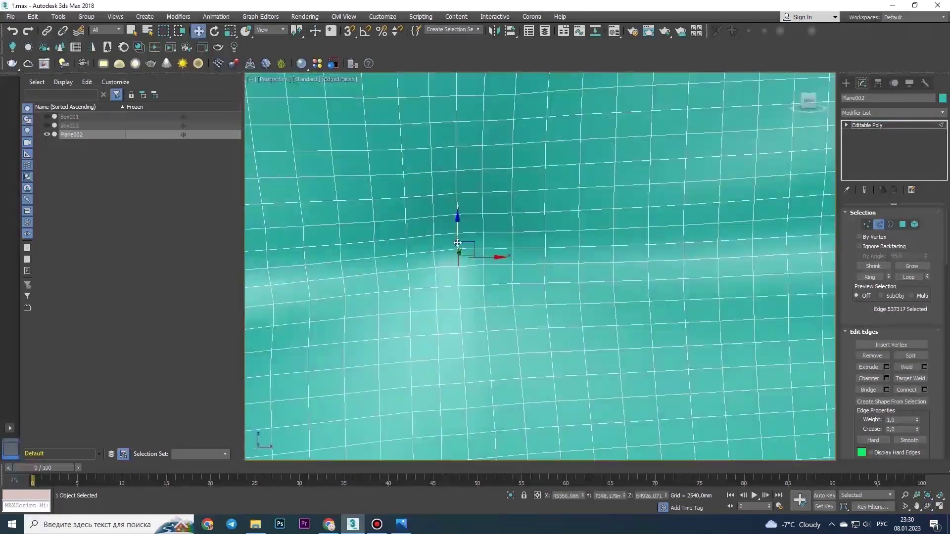
{"action": "key", "text": "alt+l"}
{"action": "left_click", "coordinate": [927, 506]}
{"action": "left_click_drag", "start_coordinate": [475, 322], "coordinate": [452, 276]}
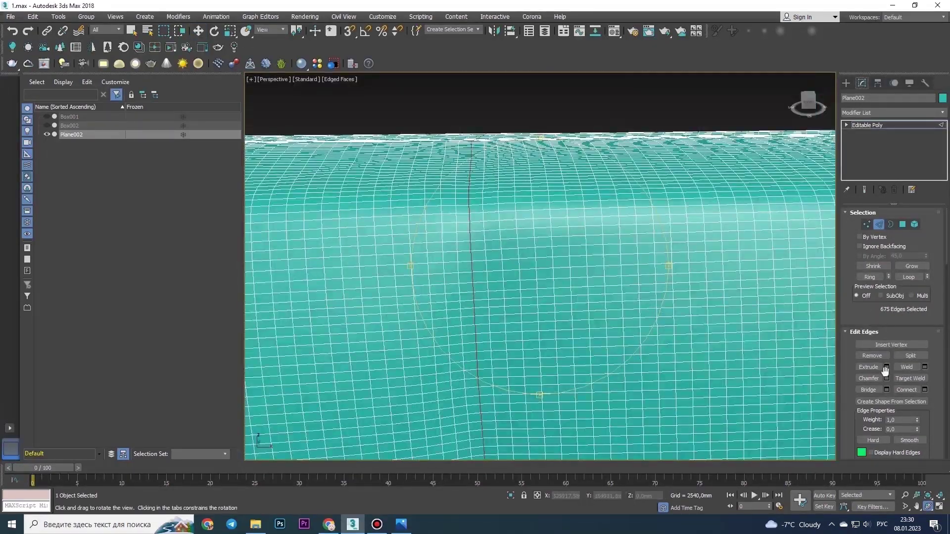
{"action": "left_click_drag", "start_coordinate": [544, 307], "coordinate": [543, 329]}
{"action": "key", "text": "w"}
{"action": "left_click", "coordinate": [565, 304]}
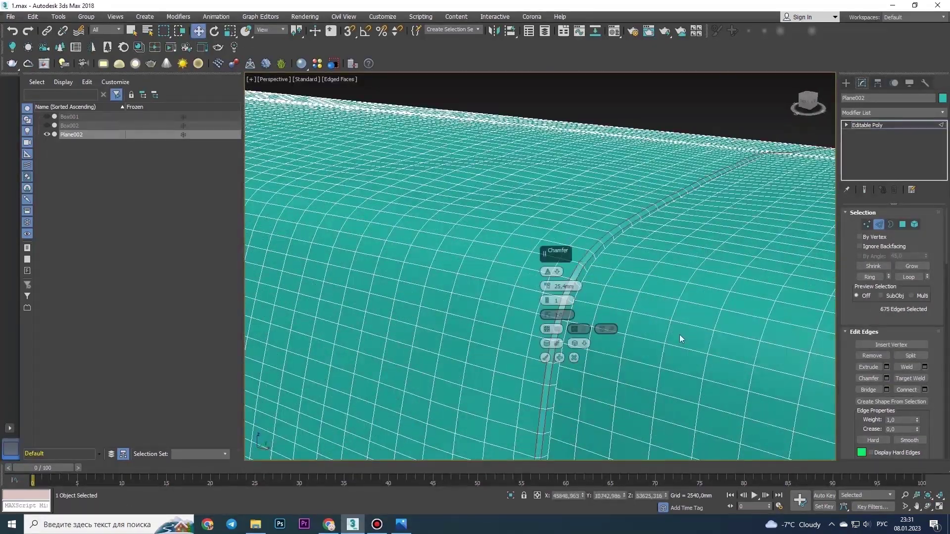
{"action": "middle_click_drag", "start_coordinate": [679, 339], "coordinate": [549, 271], "text": "alt"}
{"action": "left_click_drag", "start_coordinate": [547, 298], "coordinate": [547, 294]}
{"action": "middle_click_drag", "start_coordinate": [547, 295], "coordinate": [548, 292], "text": "alt"}
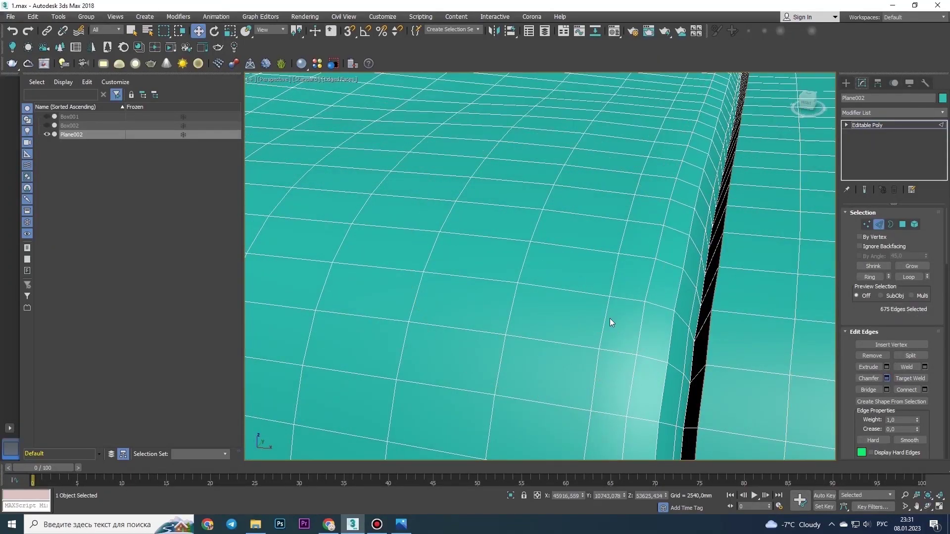
Apply the roughly 67.7 mm, 2-segment chamfer to the vertical crease seam.
{"action": "middle_click_drag", "start_coordinate": [612, 323], "coordinate": [517, 266], "text": "alt"}
{"action": "scroll", "coordinate": [488, 257], "scroll_direction": "down", "scroll_amount": 5}
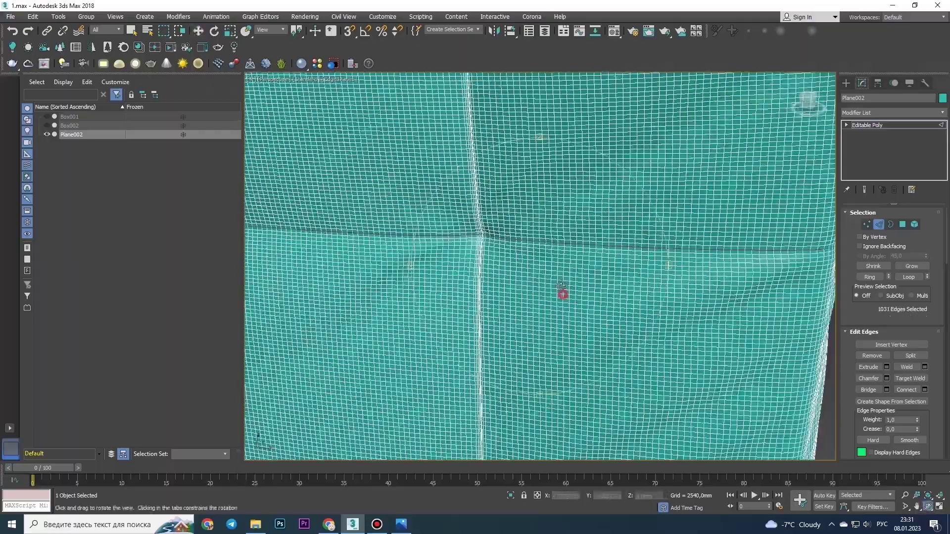
{"action": "middle_click_drag", "start_coordinate": [562, 293], "coordinate": [477, 286], "text": "alt"}
{"action": "scroll", "coordinate": [536, 246], "scroll_direction": "up", "scroll_amount": 5}
{"action": "left_click", "coordinate": [536, 246]}
{"action": "scroll", "coordinate": [546, 274], "scroll_direction": "down", "scroll_amount": 5}
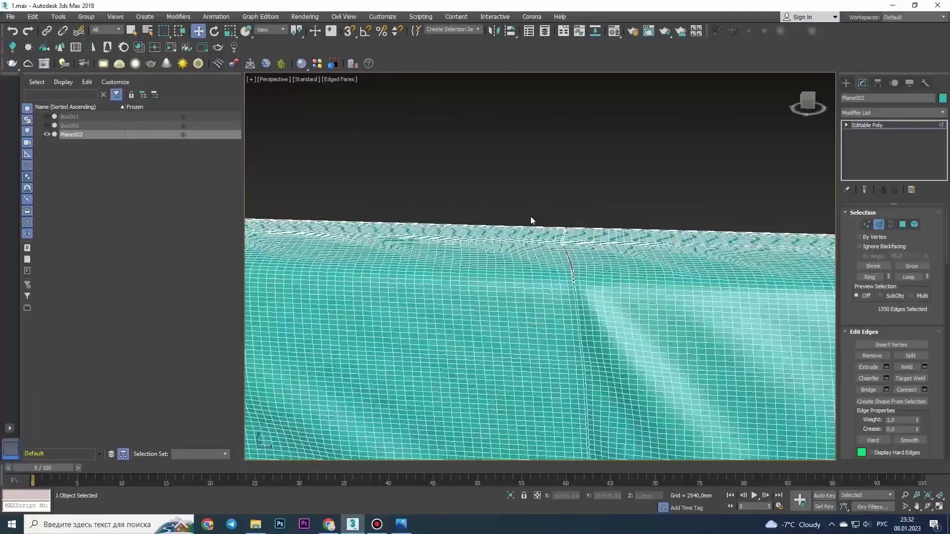
{"action": "middle_click_drag", "start_coordinate": [546, 274], "coordinate": [427, 305], "text": "alt"}
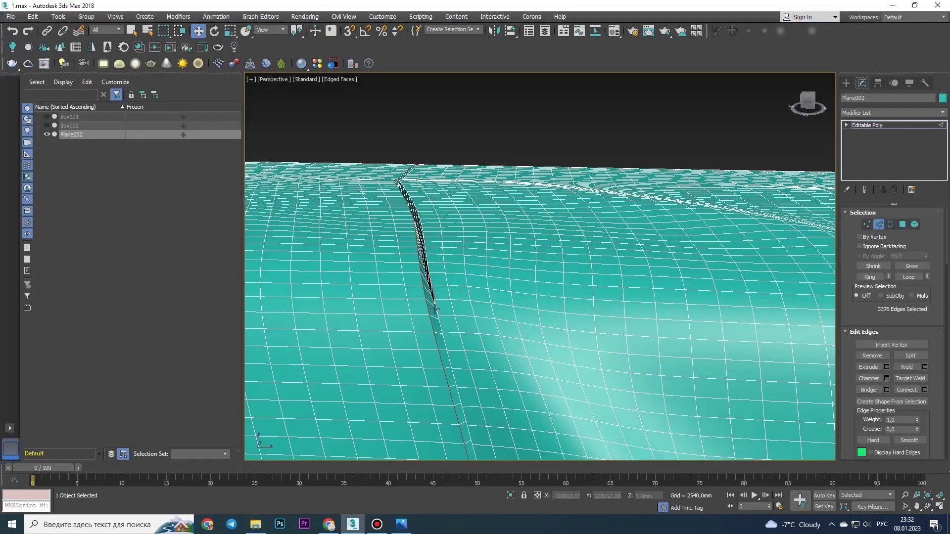
{"action": "left_click", "coordinate": [545, 358]}
Select the horizontal seam edges and chamfer them the same way.
{"action": "scroll", "coordinate": [646, 229], "scroll_direction": "up", "scroll_amount": 5}
{"action": "left_click", "coordinate": [526, 181]}
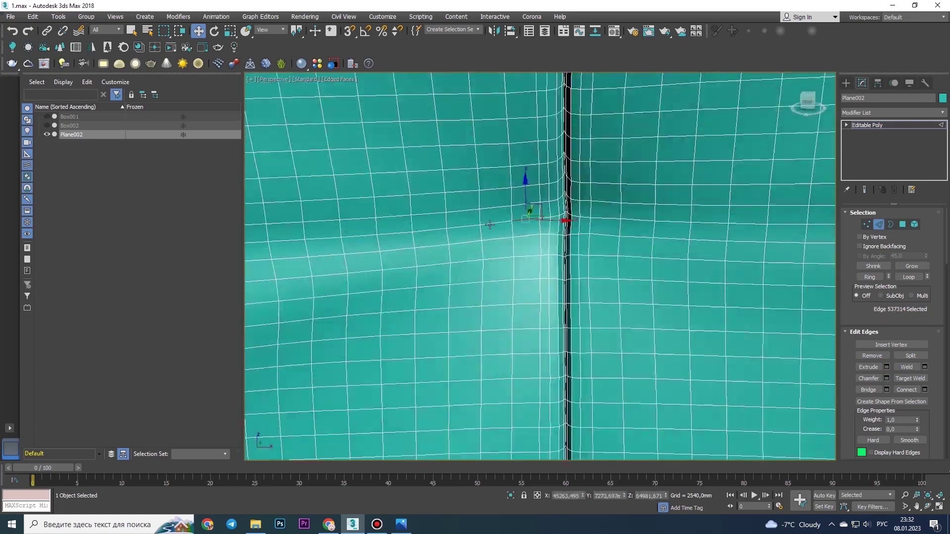
{"action": "scroll", "coordinate": [519, 226], "scroll_direction": "up", "scroll_amount": 3}
{"action": "scroll", "coordinate": [521, 224], "scroll_direction": "down", "scroll_amount": 5}
{"action": "middle_click_drag", "start_coordinate": [521, 224], "coordinate": [568, 267], "text": "alt"}
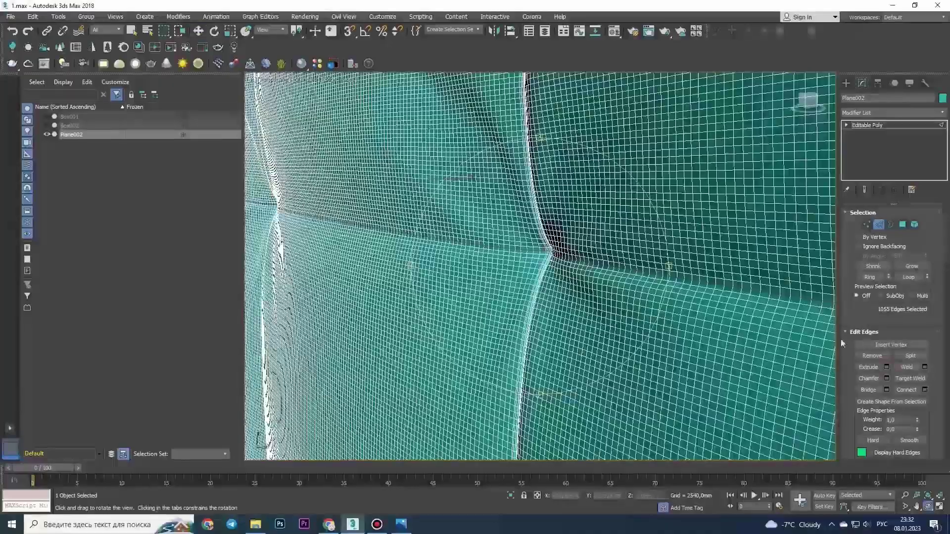
{"action": "scroll", "coordinate": [582, 278], "scroll_direction": "up", "scroll_amount": 5}
{"action": "left_click", "coordinate": [582, 278]}
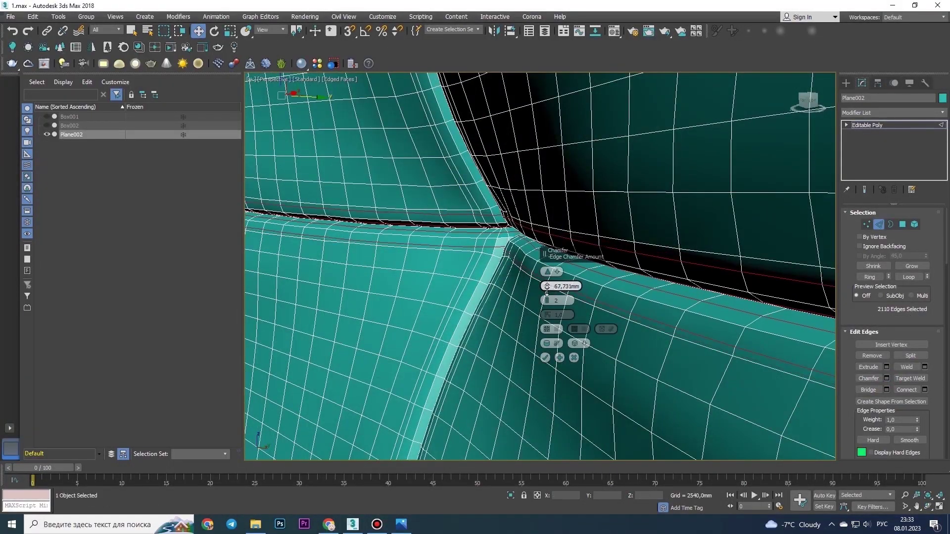
{"action": "left_click", "coordinate": [545, 358]}
{"action": "scroll", "coordinate": [545, 358], "scroll_direction": "down", "scroll_amount": 5}
Clear the polygon selection and turn off Edged Faces.
{"action": "key", "text": "4"}
{"action": "key", "text": "ctrl+a"}
{"action": "key", "text": "F4"}
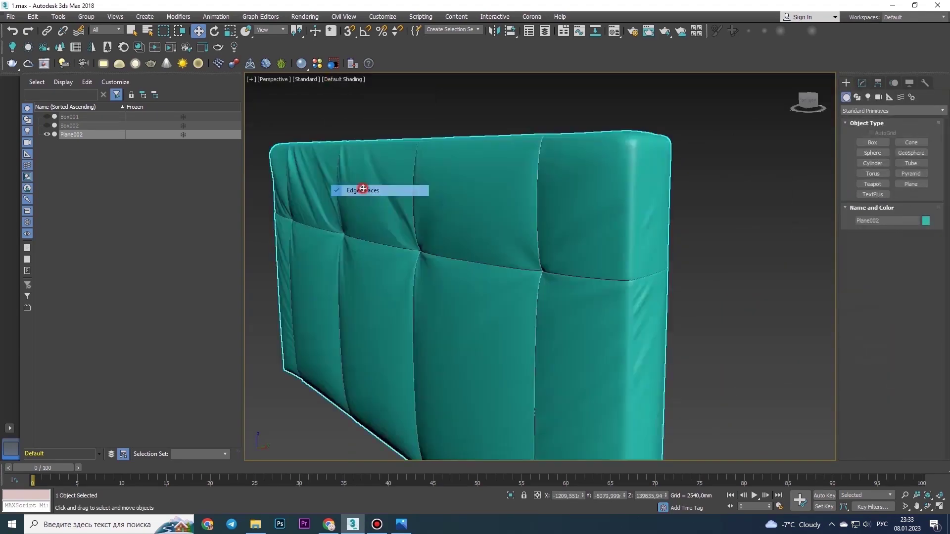
Maximize the Front view of the headboard and enable Soft Selection.
{"action": "left_click_drag", "start_coordinate": [493, 228], "coordinate": [569, 232]}
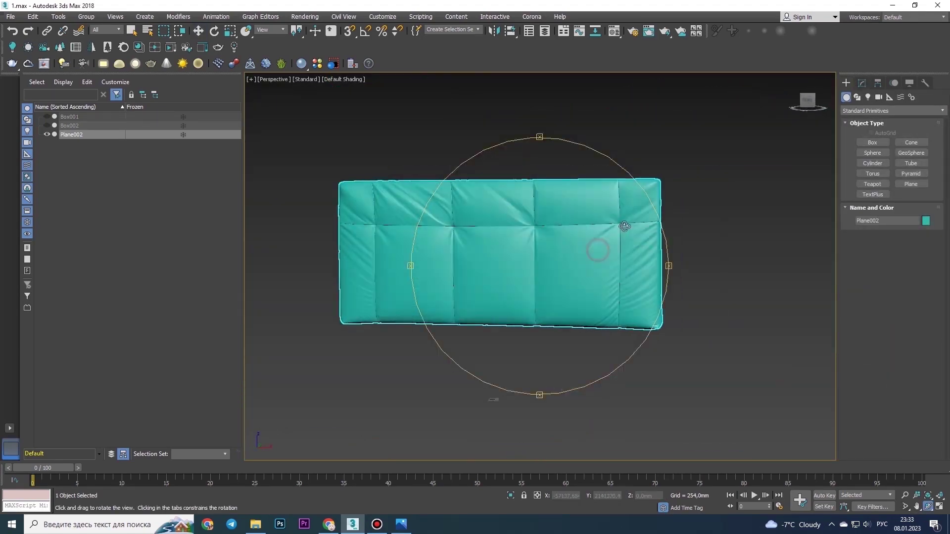
{"action": "left_click", "coordinate": [938, 507]}
{"action": "key", "text": "w"}
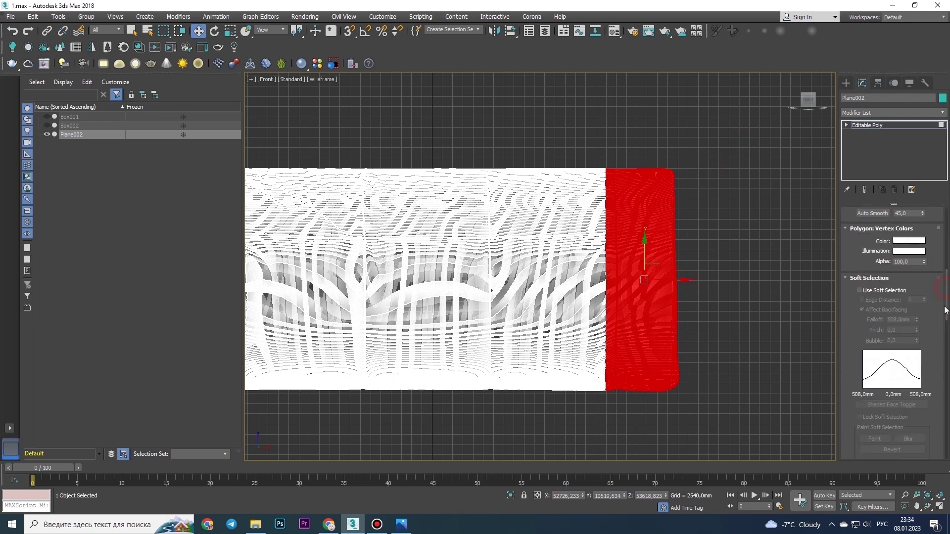
{"action": "left_click", "coordinate": [859, 290]}
Add an FFD 4x4x4 to the plane's edge, then remove it.
{"action": "left_click", "coordinate": [892, 113]}
{"action": "left_click", "coordinate": [870, 257]}
{"action": "left_click", "coordinate": [883, 134]}
{"action": "scroll", "coordinate": [671, 273], "scroll_direction": "up", "scroll_amount": 2}
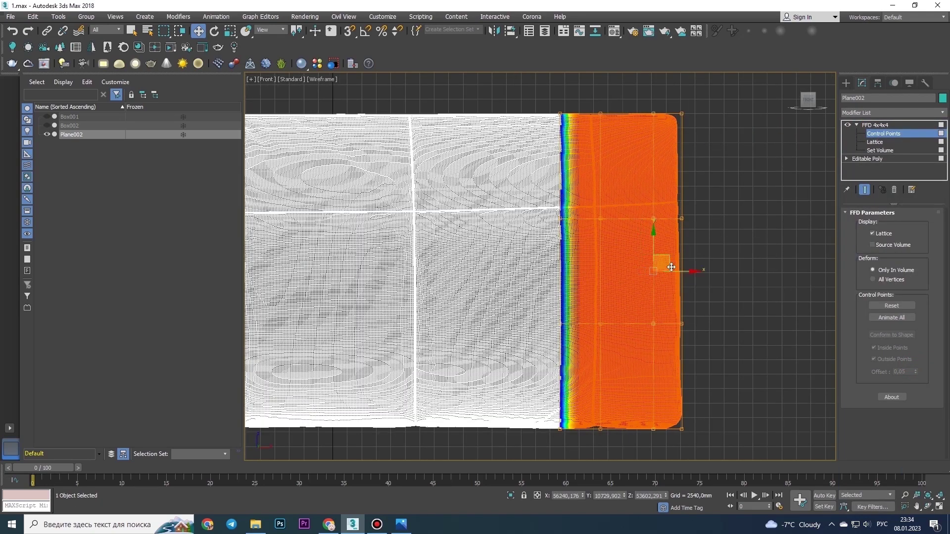
{"action": "key", "text": "ctrl+z"}
{"action": "scroll", "coordinate": [767, 300], "scroll_direction": "down", "scroll_amount": 3}
{"action": "scroll", "coordinate": [607, 409], "scroll_direction": "up", "scroll_amount": 2}
Try an FFD 2x2x2 on the plane and discard it as well.
{"action": "left_click", "coordinate": [893, 113]}
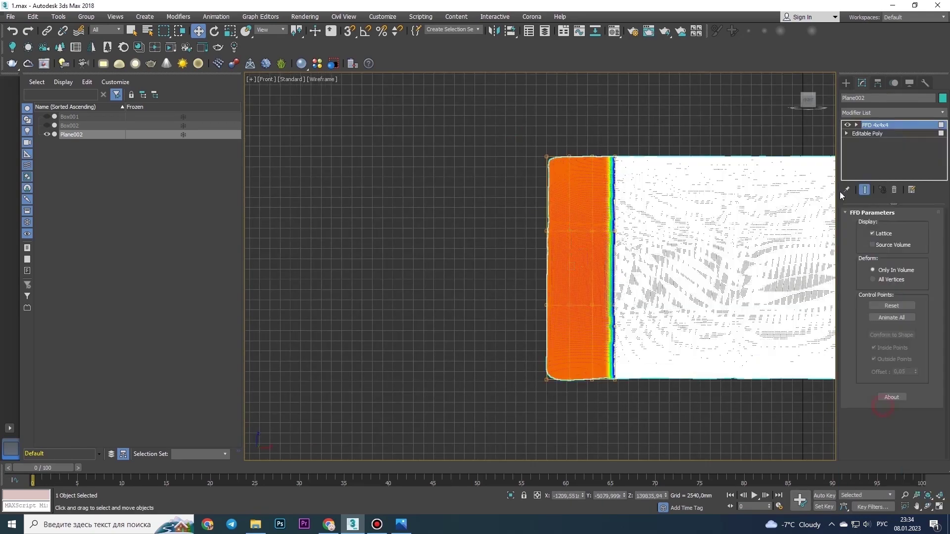
{"action": "left_click", "coordinate": [883, 134]}
{"action": "key", "text": "ctrl+z"}
{"action": "left_click", "coordinate": [893, 112]}
{"action": "left_click", "coordinate": [883, 134]}
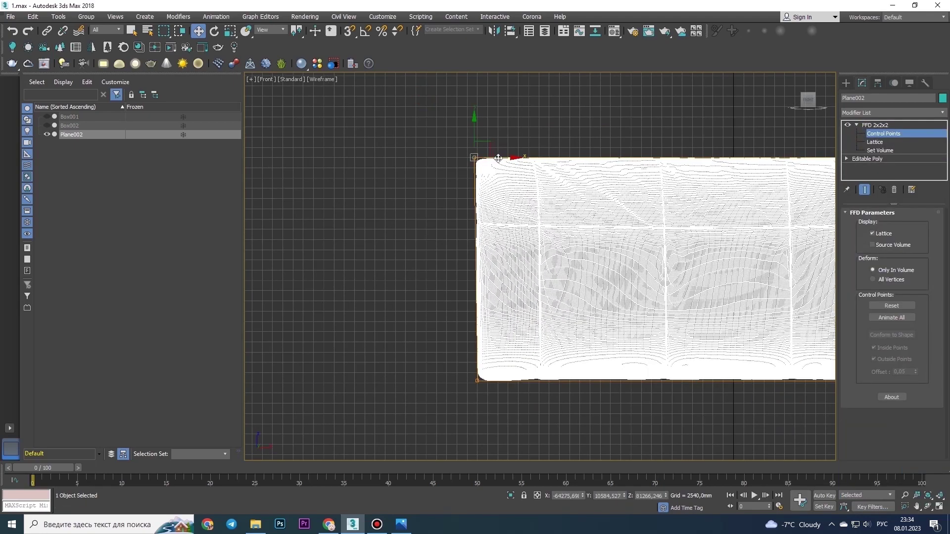
{"action": "key", "text": "ctrl+z"}
{"action": "scroll", "coordinate": [791, 296], "scroll_direction": "down", "scroll_amount": 2}
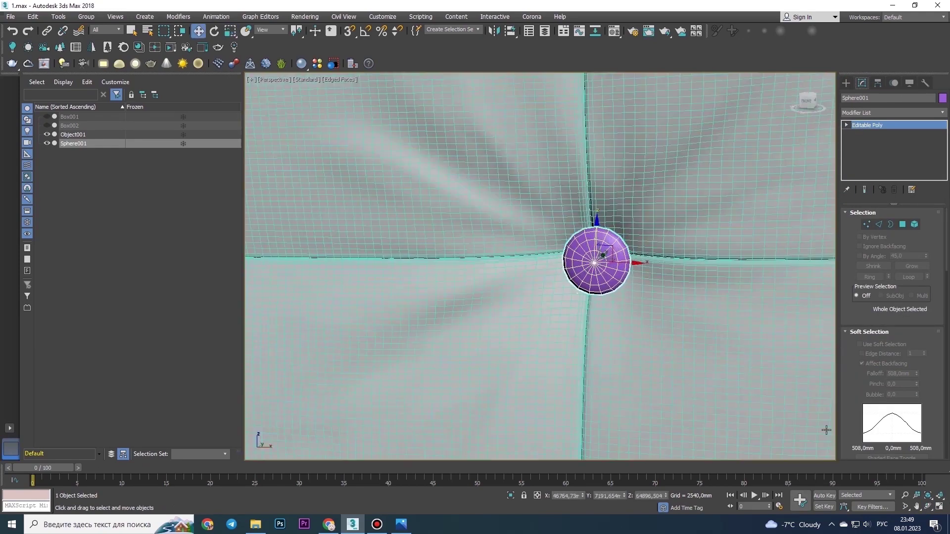
Orbit around the sphere button and clone the first two copies into tuft dimples.
{"action": "key", "text": "e"}
{"action": "mouse_move", "coordinate": [826, 430]}
{"action": "middle_mouse_down", "text": "alt"}
{"action": "mouse_move", "coordinate": [591, 257]}
{"action": "mouse_move", "coordinate": [613, 292]}
{"action": "middle_mouse_up", "text": "alt"}
{"action": "mouse_move", "coordinate": [599, 236]}
{"action": "middle_mouse_down", "text": "alt"}
{"action": "mouse_move", "coordinate": [590, 260]}
{"action": "mouse_move", "coordinate": [615, 276]}
{"action": "mouse_move", "coordinate": [501, 218]}
{"action": "mouse_move", "coordinate": [568, 239]}
{"action": "middle_mouse_up", "text": "alt"}
{"action": "key", "text": "ctrl+v"}
{"action": "key", "text": "Return"}
{"action": "scroll", "coordinate": [568, 271], "scroll_direction": "up", "scroll_amount": 5}
{"action": "mouse_move", "coordinate": [569, 271]}
{"action": "middle_mouse_down", "text": "alt"}
{"action": "mouse_move", "coordinate": [551, 254]}
{"action": "mouse_move", "coordinate": [523, 380]}
{"action": "mouse_move", "coordinate": [535, 189]}
{"action": "mouse_move", "coordinate": [554, 289]}
{"action": "mouse_move", "coordinate": [618, 272]}
{"action": "middle_mouse_up", "text": "alt"}
{"action": "key", "text": "w"}
{"action": "key", "text": "ctrl+v"}
{"action": "key", "text": "Return"}
Review the button placement in all four views and around the cushion.
{"action": "scroll", "coordinate": [553, 289], "scroll_direction": "up", "scroll_amount": 3}
{"action": "key", "text": "alt+w"}
{"action": "key", "text": "alt+w"}
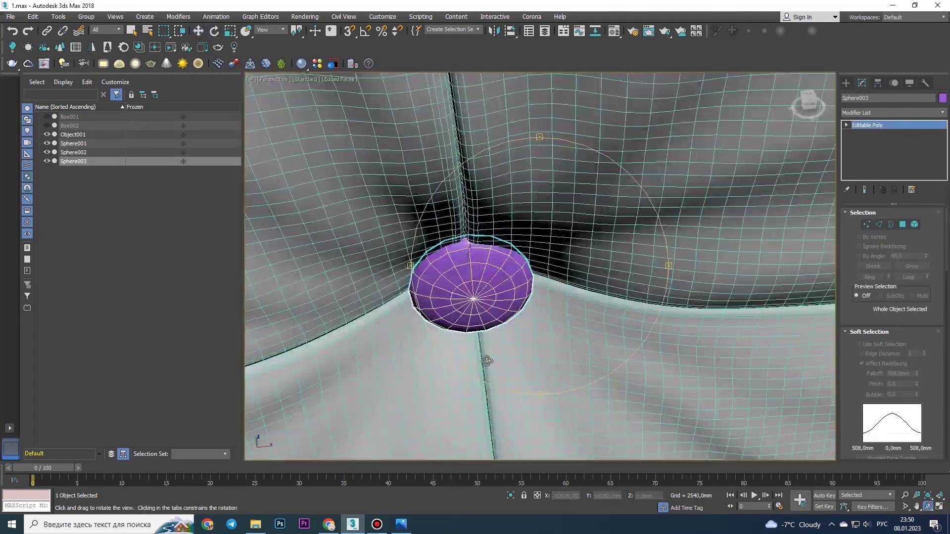
{"action": "scroll", "coordinate": [696, 261], "scroll_direction": "down", "scroll_amount": 6}
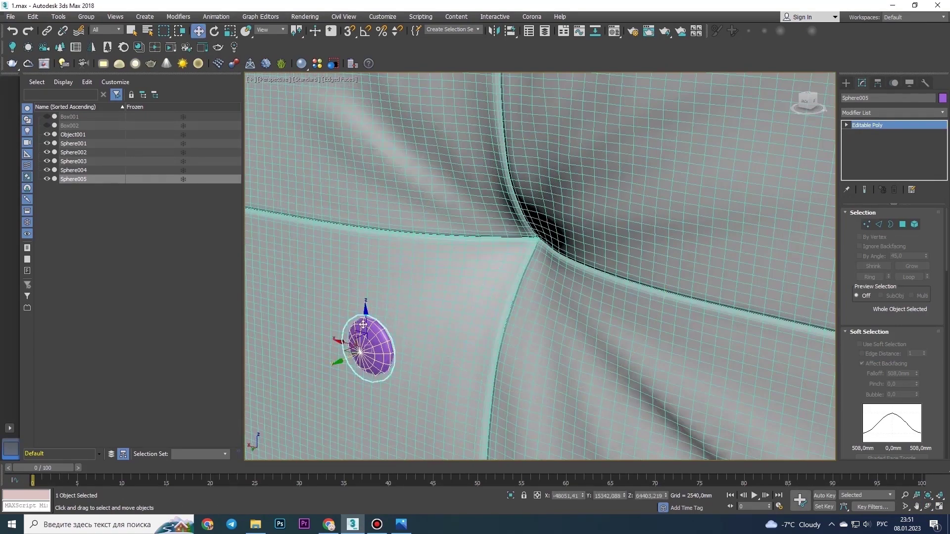
{"action": "scroll", "coordinate": [495, 268], "scroll_direction": "up", "scroll_amount": 3}
{"action": "middle_click_drag", "start_coordinate": [495, 268], "coordinate": [520, 292], "text": "alt"}
{"action": "middle_click_drag", "start_coordinate": [684, 348], "coordinate": [544, 277], "text": "alt"}
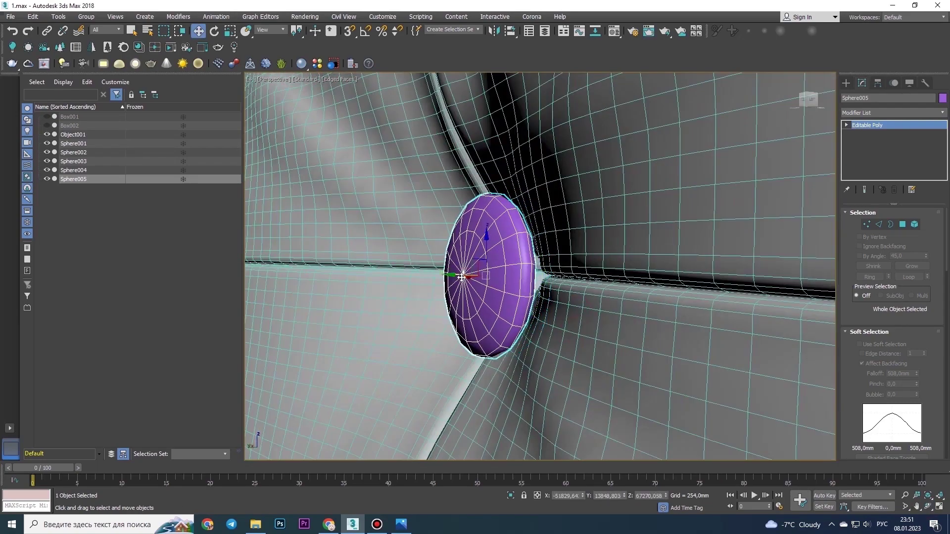
{"action": "scroll", "coordinate": [544, 277], "scroll_direction": "down", "scroll_amount": 3}
{"action": "scroll", "coordinate": [544, 277], "scroll_direction": "down", "scroll_amount": 3}
{"action": "scroll", "coordinate": [543, 374], "scroll_direction": "up", "scroll_amount": 6}
Clone another sphere button into the next seam crossing.
{"action": "key", "text": "w"}
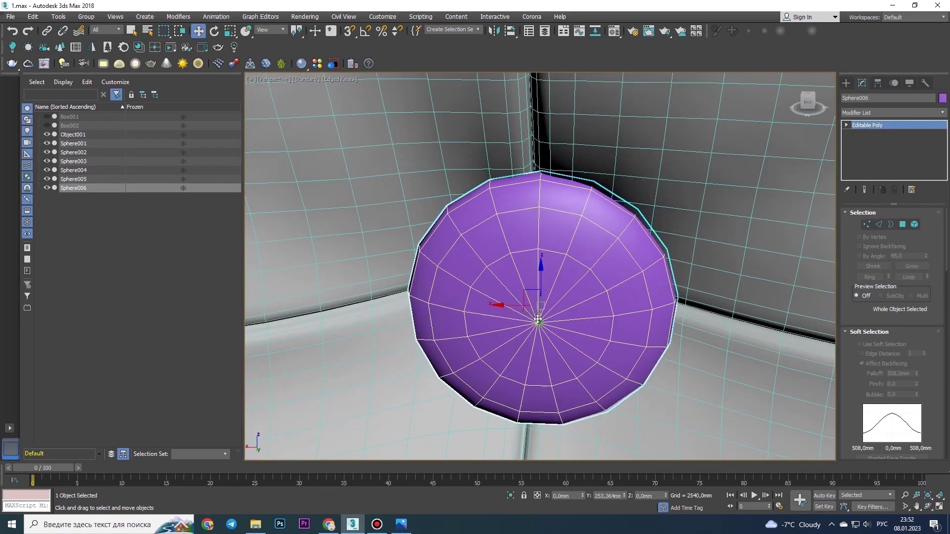
{"action": "middle_click_drag", "start_coordinate": [539, 320], "coordinate": [554, 349], "text": "alt"}
{"action": "scroll", "coordinate": [515, 315], "scroll_direction": "down", "scroll_amount": 5}
{"action": "key", "text": "ctrl+v"}
{"action": "key", "text": "Return"}
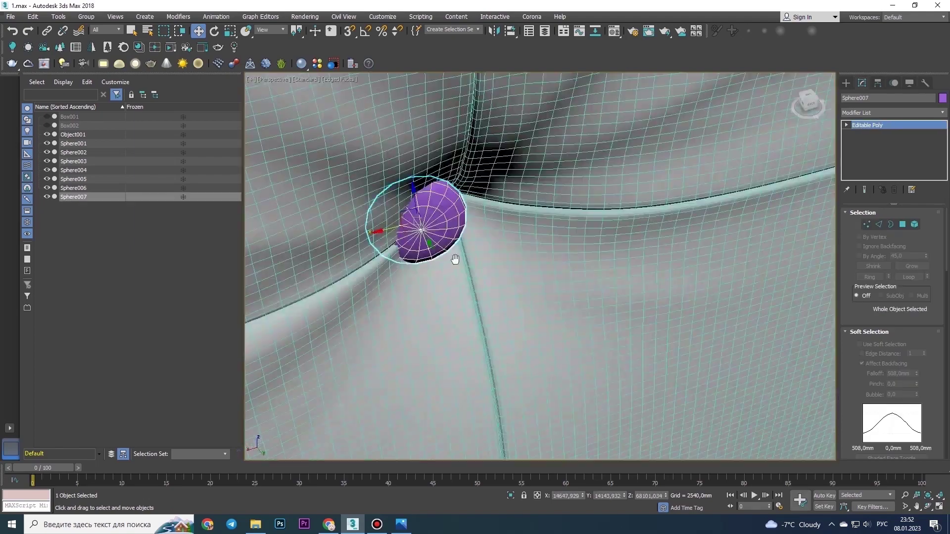
Place one more button copy in the remaining dimple.
{"action": "scroll", "coordinate": [474, 239], "scroll_direction": "up", "scroll_amount": 6}
{"action": "mouse_move", "coordinate": [446, 267]}
{"action": "middle_mouse_down", "text": "alt"}
{"action": "mouse_move", "coordinate": [474, 239]}
{"action": "mouse_move", "coordinate": [510, 287]}
{"action": "middle_mouse_up", "text": "alt"}
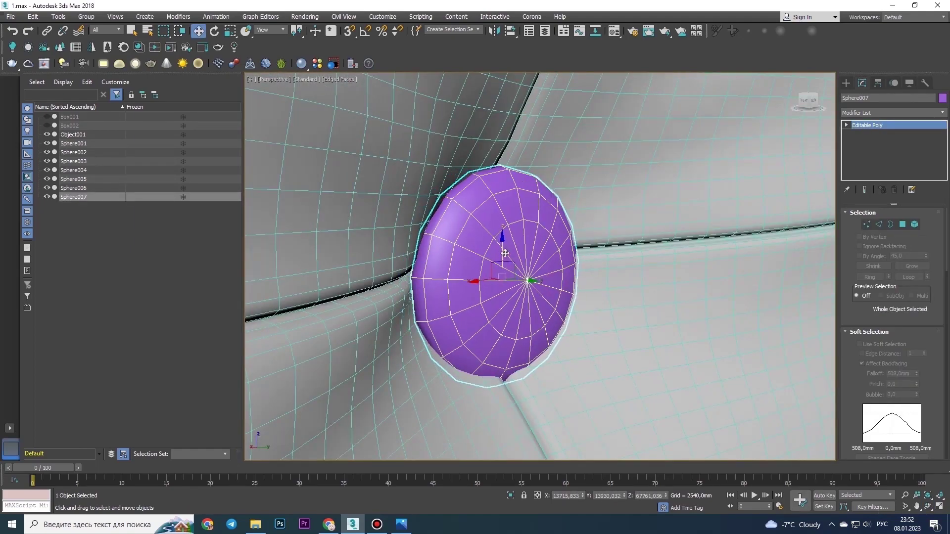
{"action": "scroll", "coordinate": [484, 271], "scroll_direction": "down", "scroll_amount": 3}
{"action": "scroll", "coordinate": [483, 271], "scroll_direction": "down", "scroll_amount": 4}
{"action": "key", "text": "ctrl+v"}
{"action": "key", "text": "Return"}
Attach the button copies into a single Sphere008 Editable Poly object.
{"action": "scroll", "coordinate": [483, 272], "scroll_direction": "up", "scroll_amount": 4}
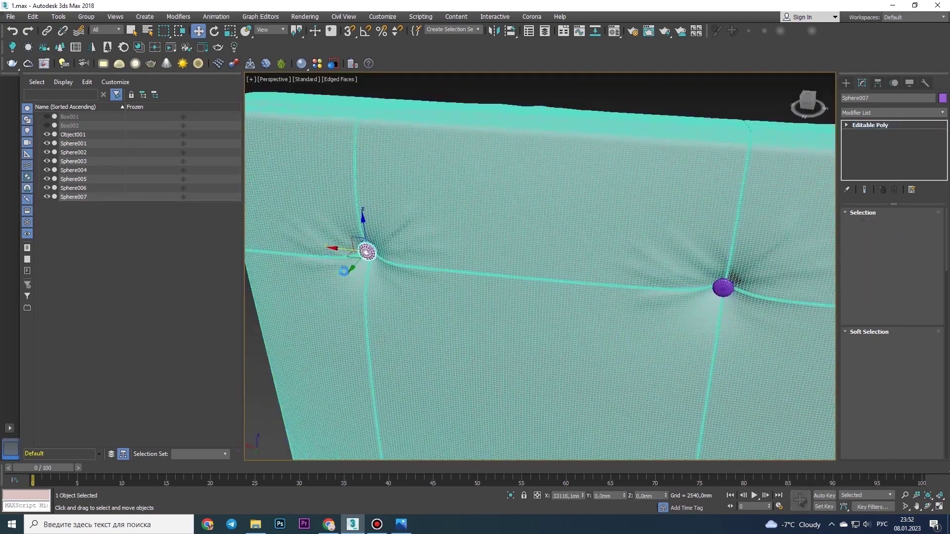
{"action": "scroll", "coordinate": [484, 271], "scroll_direction": "up", "scroll_amount": 4}
{"action": "scroll", "coordinate": [484, 272], "scroll_direction": "down", "scroll_amount": 4}
{"action": "mouse_move", "coordinate": [484, 272]}
{"action": "middle_mouse_down", "text": "alt"}
{"action": "mouse_move", "coordinate": [445, 296]}
{"action": "mouse_move", "coordinate": [477, 282]}
{"action": "middle_mouse_up", "text": "alt"}
{"action": "scroll", "coordinate": [445, 297], "scroll_direction": "up", "scroll_amount": 4}
{"action": "scroll", "coordinate": [422, 317], "scroll_direction": "up", "scroll_amount": 3}
{"action": "scroll", "coordinate": [422, 317], "scroll_direction": "down", "scroll_amount": 4}
{"action": "scroll", "coordinate": [776, 242], "scroll_direction": "up", "scroll_amount": 3}
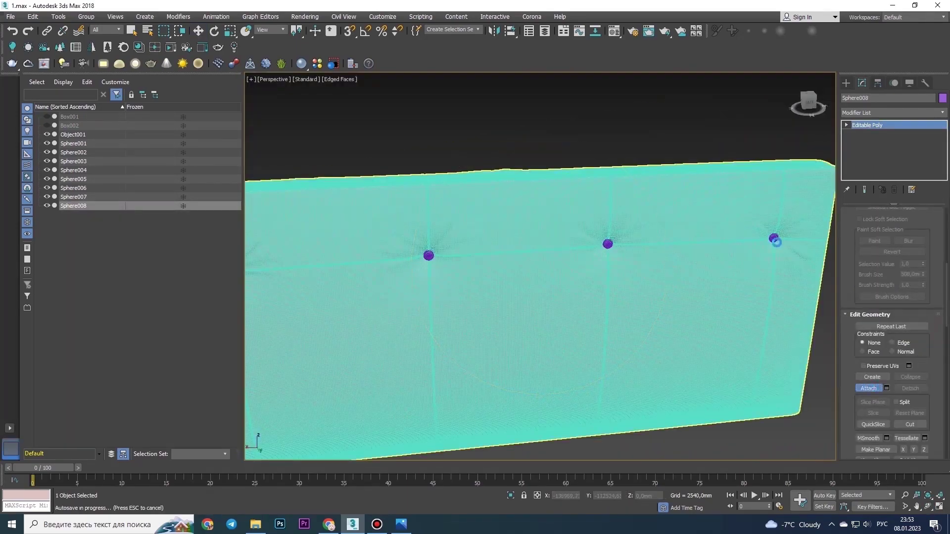
{"action": "left_click", "coordinate": [808, 365]}
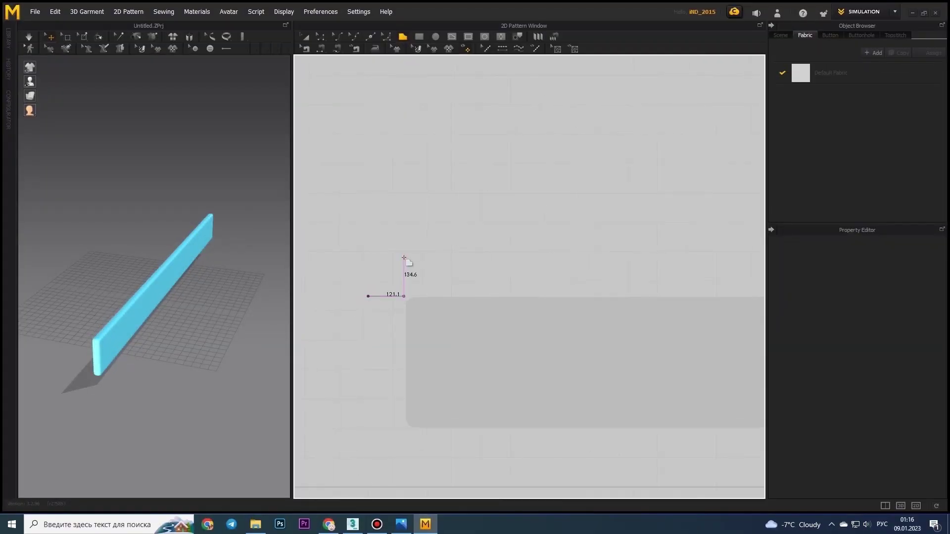
Draw the cover's polygon pattern outline in the 2D window and close it.
{"action": "left_click", "coordinate": [403, 258]}
{"action": "scroll", "coordinate": [403, 258], "scroll_direction": "down", "scroll_amount": 3}
{"action": "scroll", "coordinate": [673, 275], "scroll_direction": "up", "scroll_amount": 5}
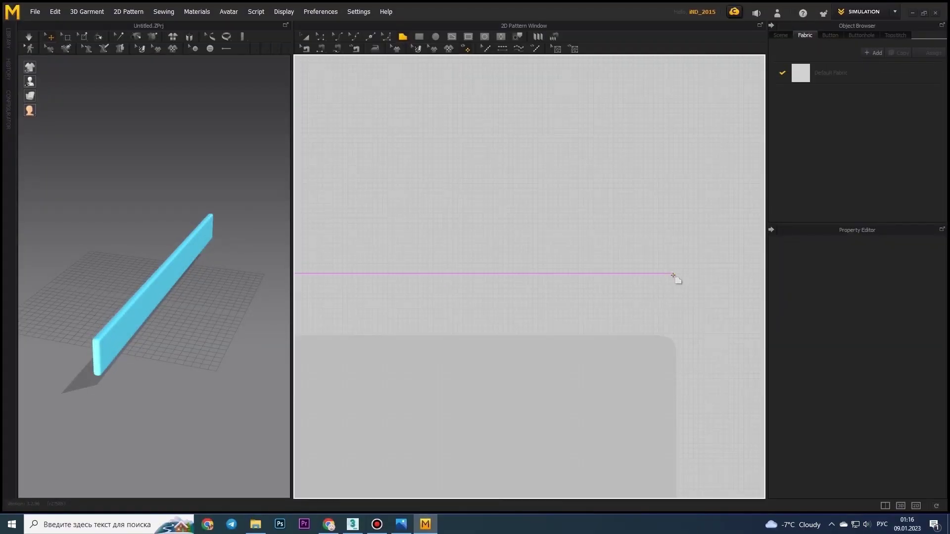
{"action": "left_click", "coordinate": [726, 333]}
{"action": "scroll", "coordinate": [710, 348], "scroll_direction": "down", "scroll_amount": 1}
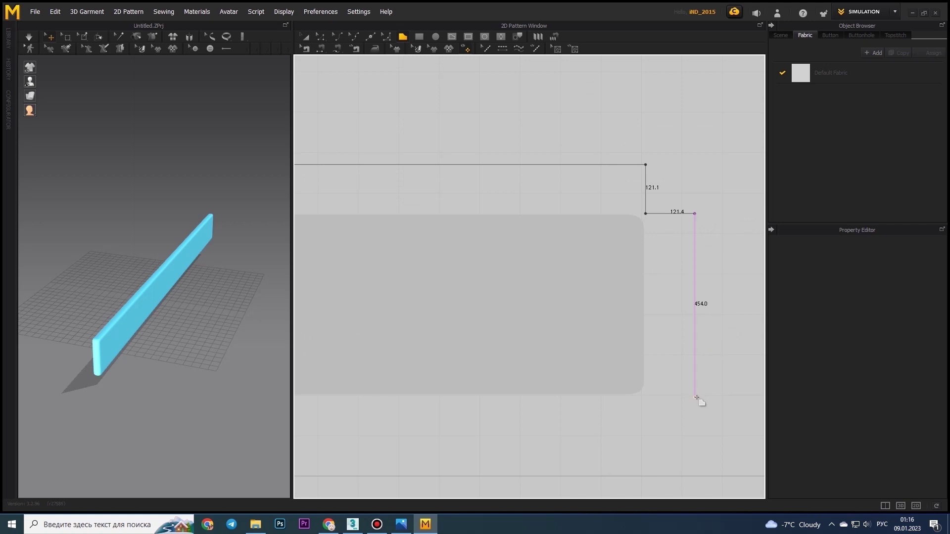
{"action": "scroll", "coordinate": [648, 441], "scroll_direction": "up", "scroll_amount": 2}
{"action": "scroll", "coordinate": [644, 444], "scroll_direction": "down", "scroll_amount": 2}
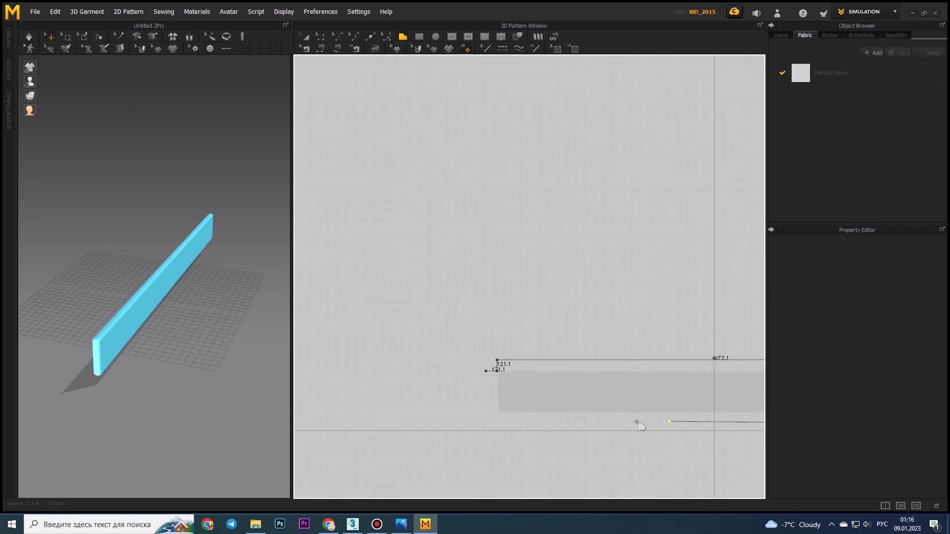
{"action": "left_click", "coordinate": [495, 424]}
{"action": "left_click", "coordinate": [476, 334]}
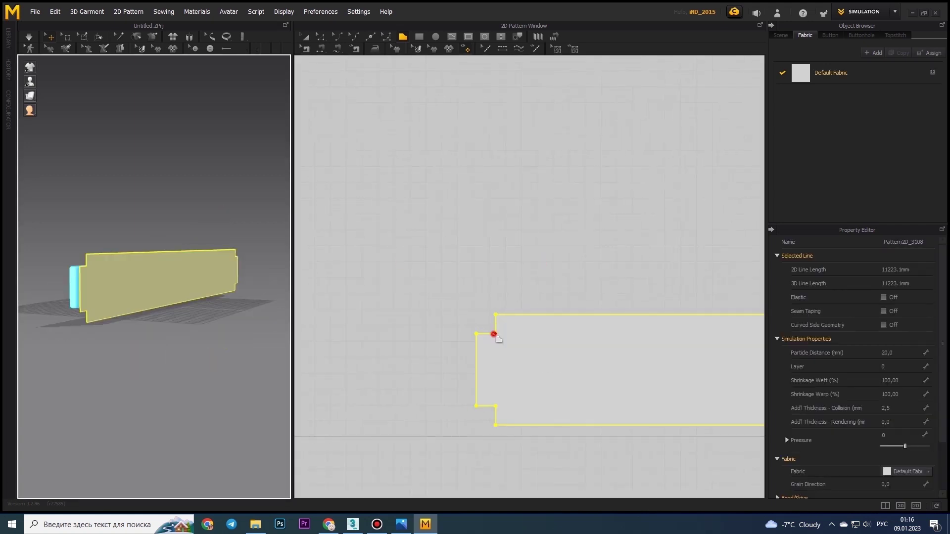
Start the second pattern piece and widen the 3D window to view both pieces.
{"action": "middle_click_drag", "start_coordinate": [600, 392], "coordinate": [598, 308]}
{"action": "scroll", "coordinate": [477, 308], "scroll_direction": "up", "scroll_amount": 3}
{"action": "left_click", "coordinate": [645, 255]}
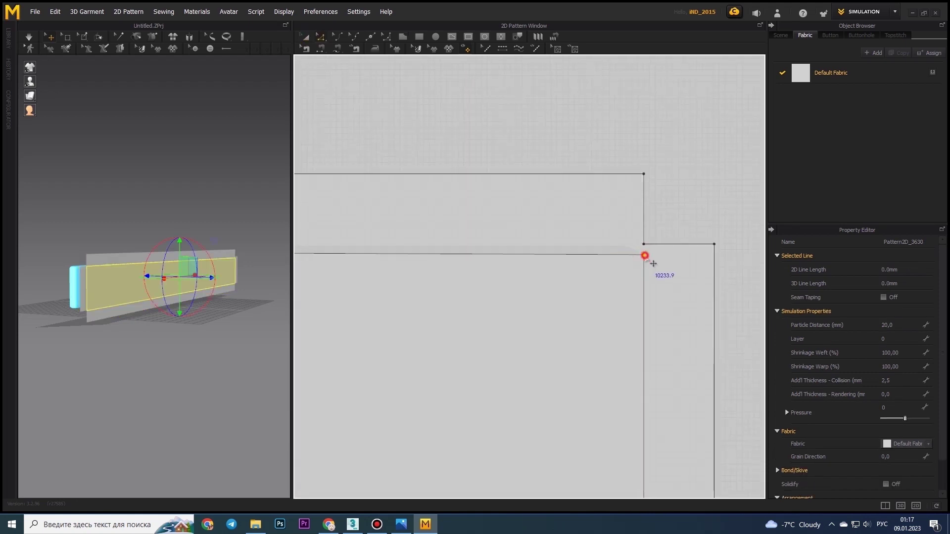
{"action": "scroll", "coordinate": [604, 238], "scroll_direction": "down", "scroll_amount": 3}
{"action": "left_click_drag", "start_coordinate": [291, 290], "coordinate": [430, 290]}
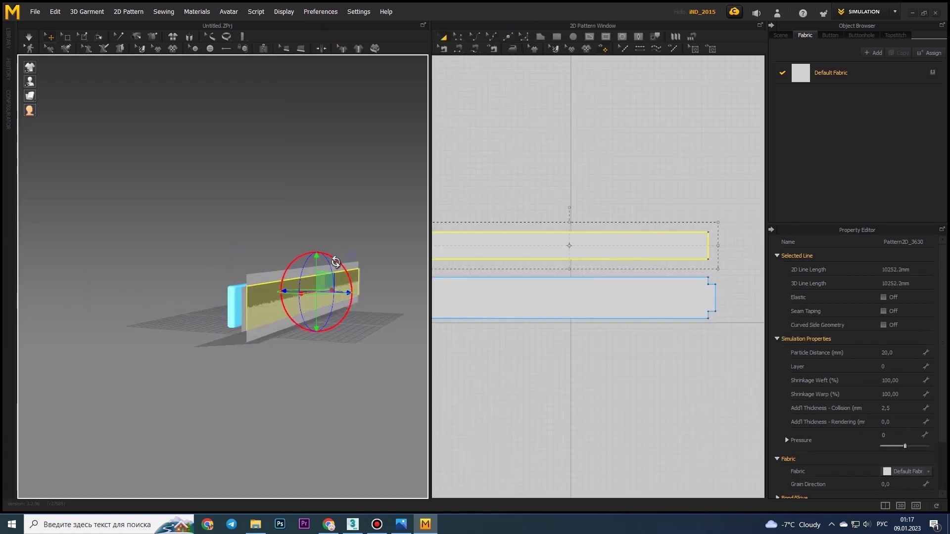
{"action": "right_click_drag", "start_coordinate": [336, 290], "coordinate": [283, 277]}
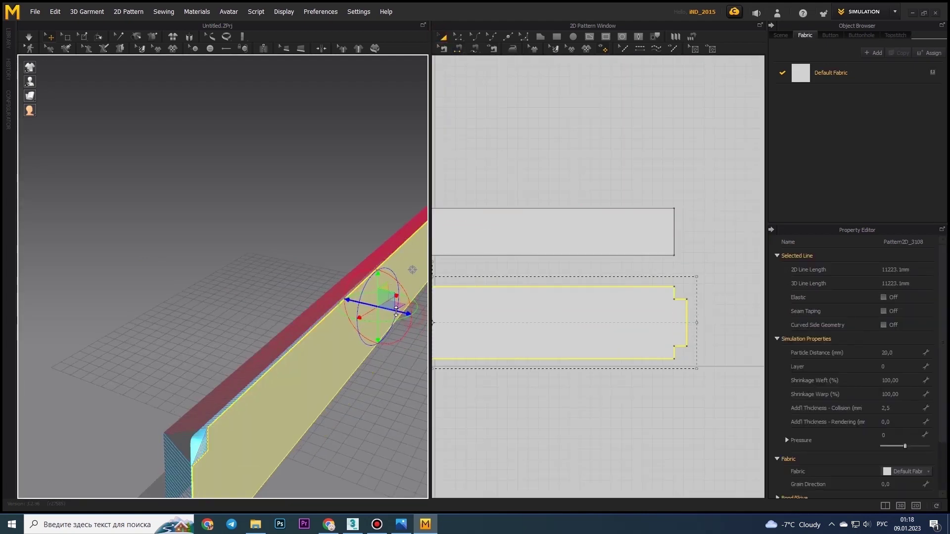
{"action": "right_click_drag", "start_coordinate": [376, 301], "coordinate": [295, 290]}
{"action": "left_click_drag", "start_coordinate": [429, 290], "coordinate": [664, 296]}
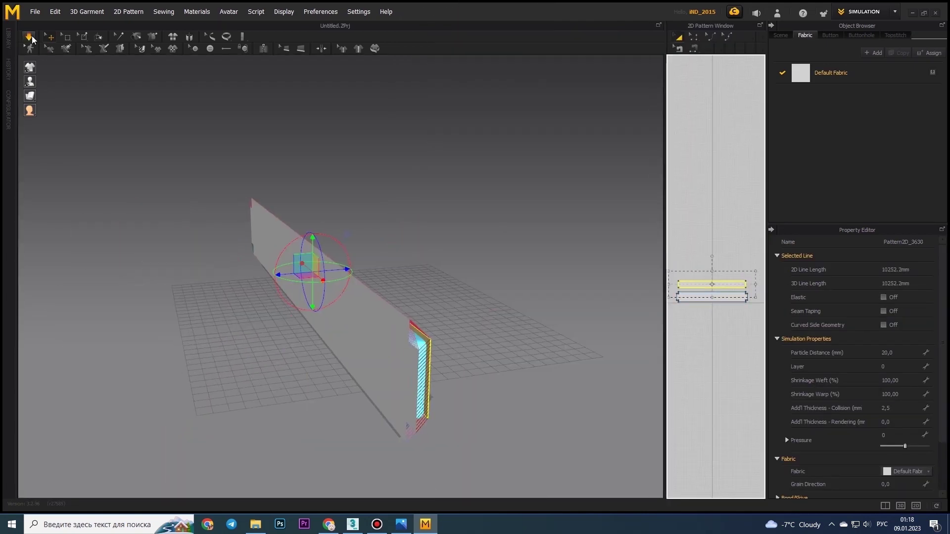
Select both pattern pieces, run Simulation and tug the fabric strip so it relaxes.
{"action": "left_click", "coordinate": [321, 274]}
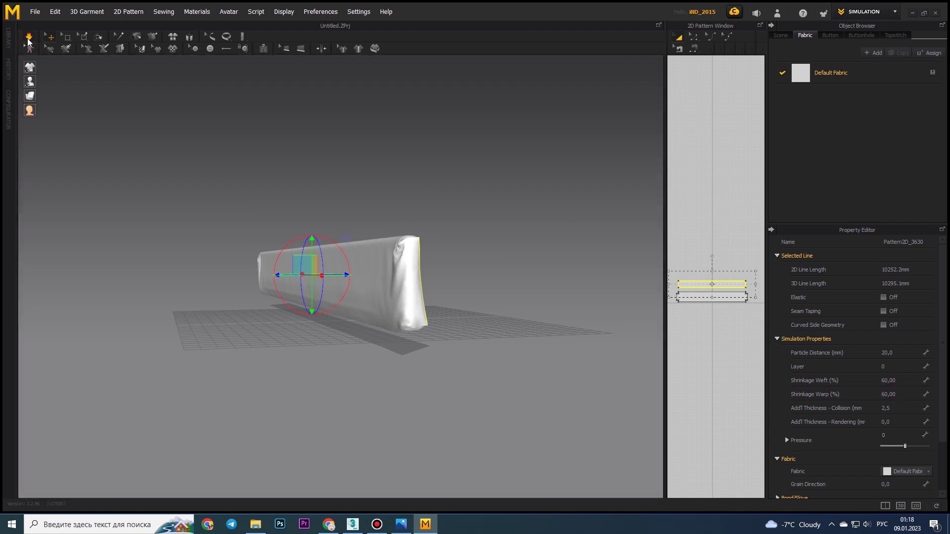
{"action": "left_click", "coordinate": [313, 261]}
{"action": "left_click", "coordinate": [28, 38]}
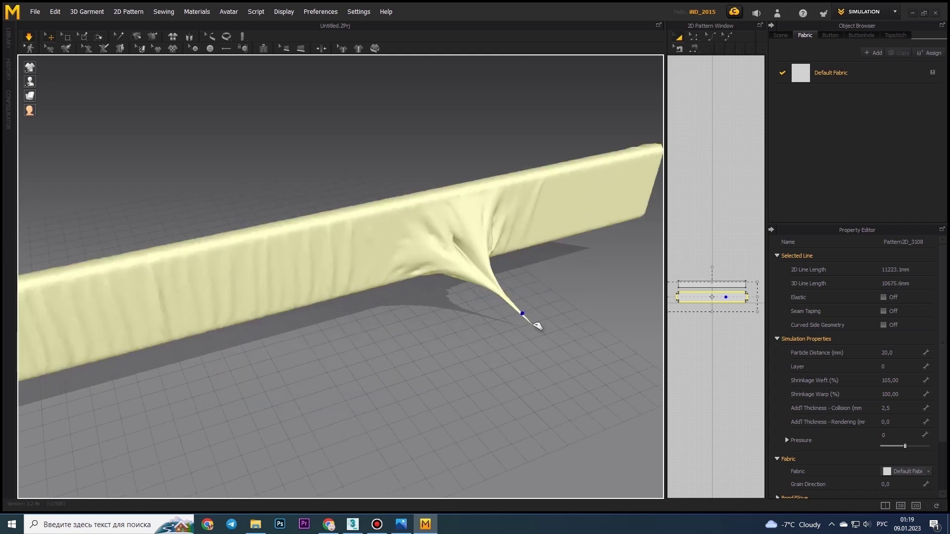
{"action": "left_click_drag", "start_coordinate": [229, 390], "coordinate": [544, 339]}
{"action": "mouse_move", "coordinate": [575, 336]}
{"action": "right_mouse_down"}
{"action": "mouse_move", "coordinate": [612, 371]}
{"action": "mouse_move", "coordinate": [444, 411]}
{"action": "right_mouse_up"}
{"action": "left_click_drag", "start_coordinate": [444, 411], "coordinate": [259, 454]}
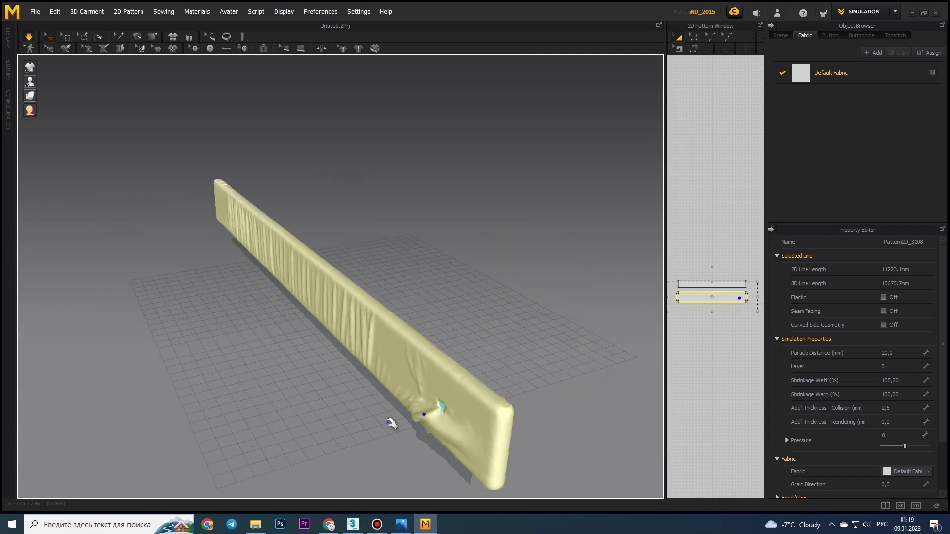
Set Shrinkage Weft/Warp to 105 and inspect the wrinkled strip.
{"action": "right_click_drag", "start_coordinate": [440, 423], "coordinate": [551, 401]}
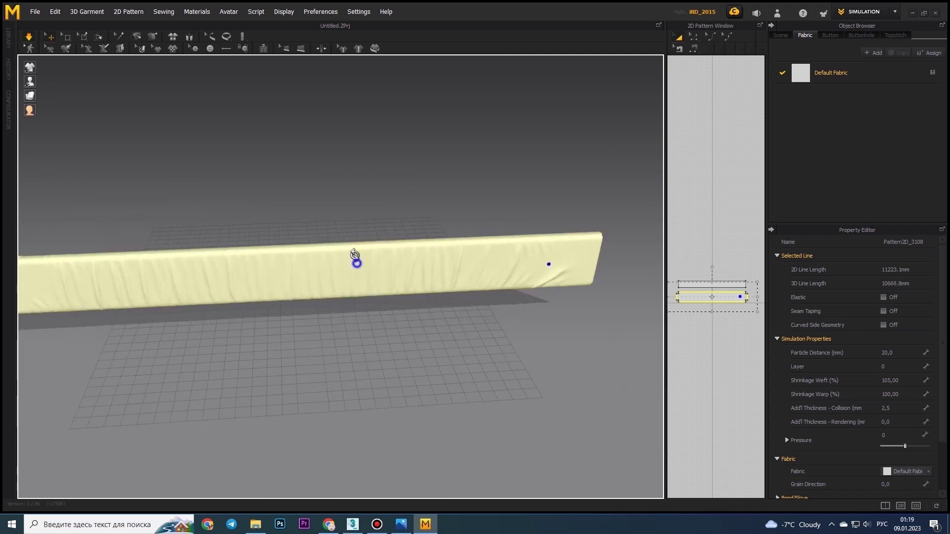
{"action": "right_click_drag", "start_coordinate": [354, 254], "coordinate": [261, 274]}
{"action": "key", "text": "Return"}
{"action": "right_click_drag", "start_coordinate": [544, 326], "coordinate": [597, 322]}
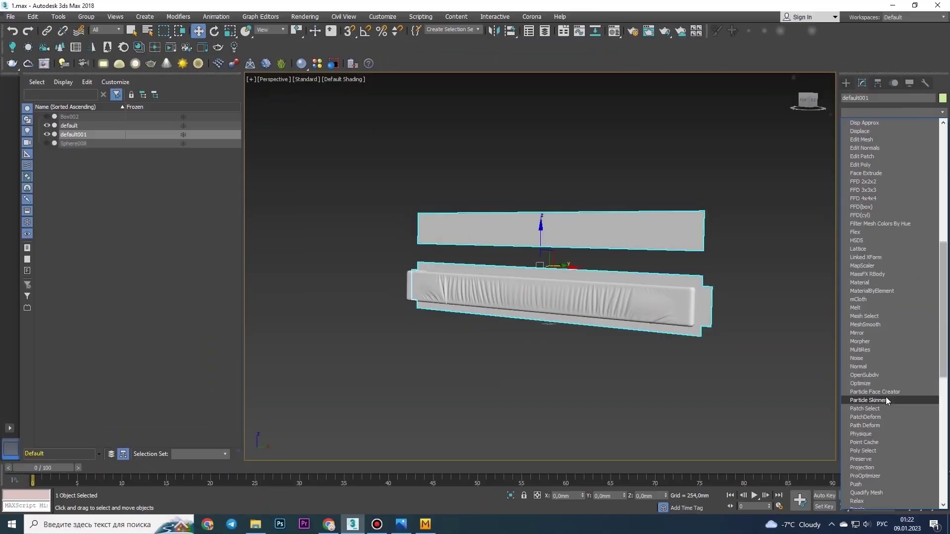
Add a Morpher to the imported MD fabric, select Plane001 polygons, and Skin Wrap Plane002.
{"action": "left_click", "coordinate": [860, 140]}
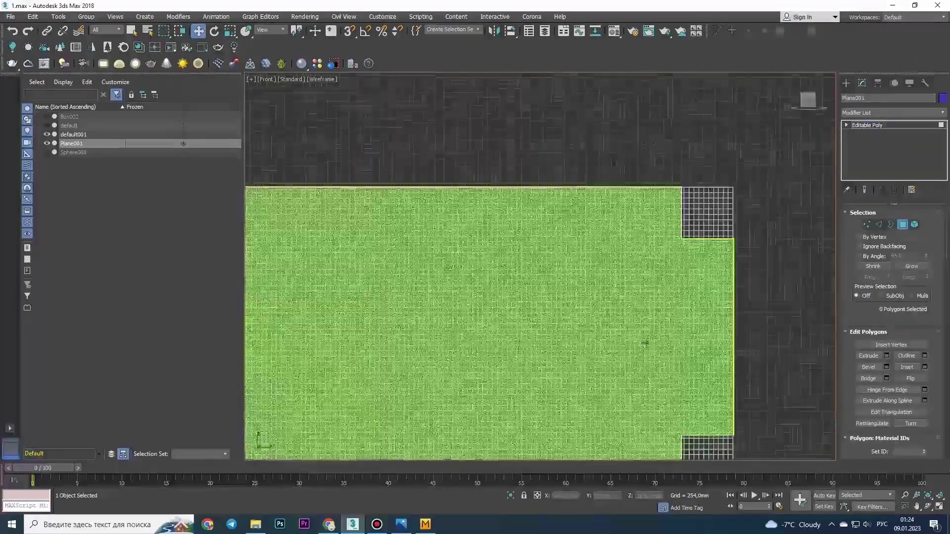
{"action": "left_click", "coordinate": [683, 220]}
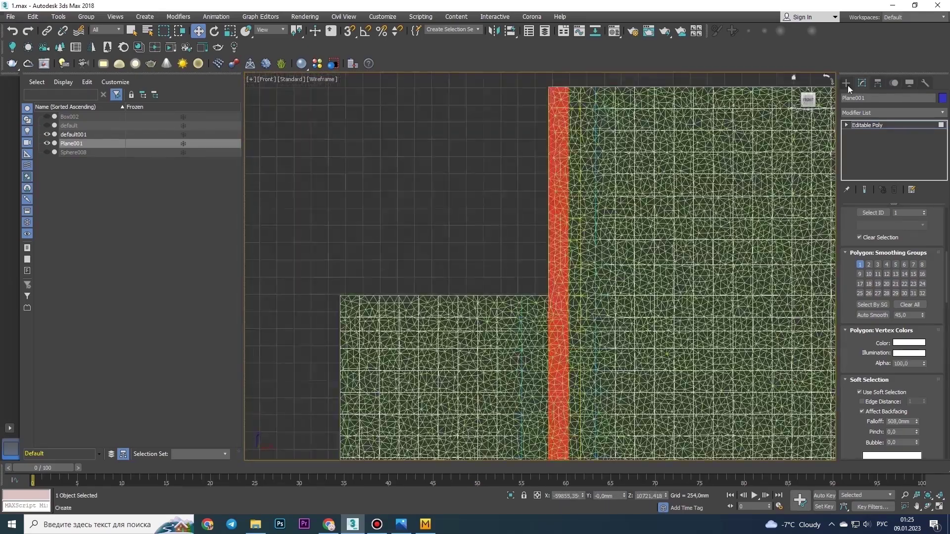
{"action": "left_click", "coordinate": [846, 83]}
{"action": "left_click", "coordinate": [862, 82]}
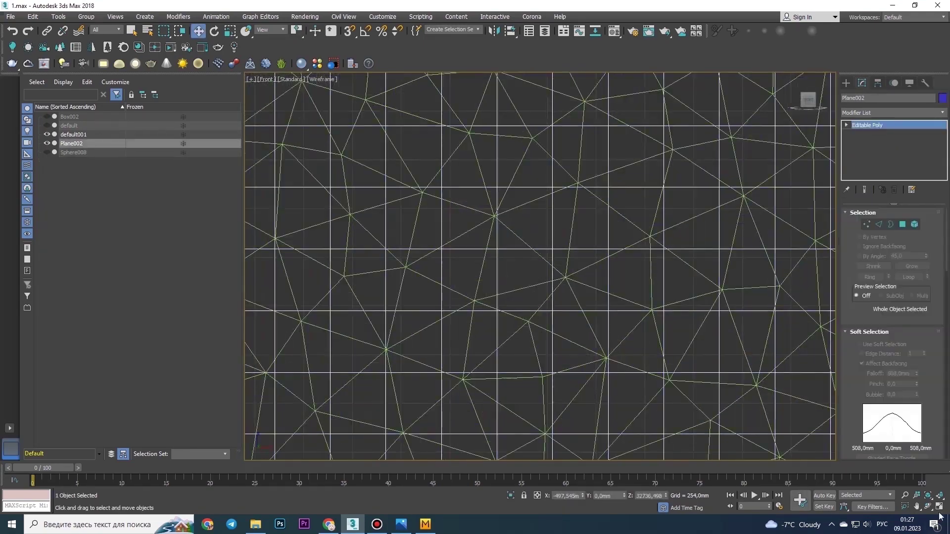
{"action": "key", "text": "t"}
{"action": "middle_click_drag", "start_coordinate": [524, 163], "coordinate": [523, 365]}
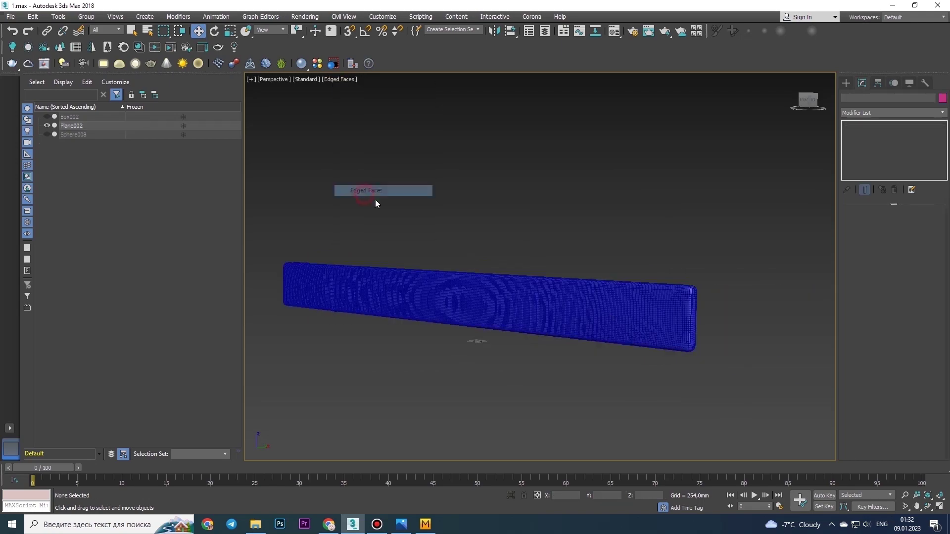
Clone Plane002's L-shaped strip as an independent Copy to keep a spare.
{"action": "key", "text": "F4"}
{"action": "scroll", "coordinate": [513, 273], "scroll_direction": "up", "scroll_amount": 3}
{"action": "mouse_move", "coordinate": [514, 274]}
{"action": "left_mouse_down"}
{"action": "mouse_move", "coordinate": [643, 267]}
{"action": "mouse_move", "coordinate": [615, 257]}
{"action": "left_mouse_up"}
{"action": "key", "text": "2"}
{"action": "key", "text": "ctrl+a"}
{"action": "scroll", "coordinate": [430, 222], "scroll_direction": "up", "scroll_amount": 5}
{"action": "key", "text": "w"}
{"action": "scroll", "coordinate": [544, 257], "scroll_direction": "down", "scroll_amount": 5}
{"action": "left_click", "coordinate": [845, 83]}
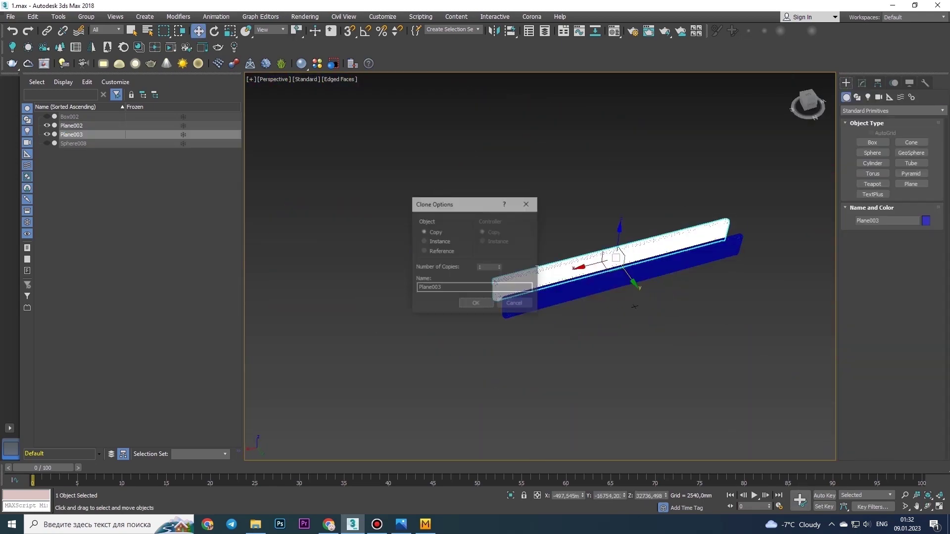
Try a Symmetry modifier on the strip, angle its mirror plane, then undo it.
{"action": "left_click", "coordinate": [862, 83]}
{"action": "left_click", "coordinate": [941, 112]}
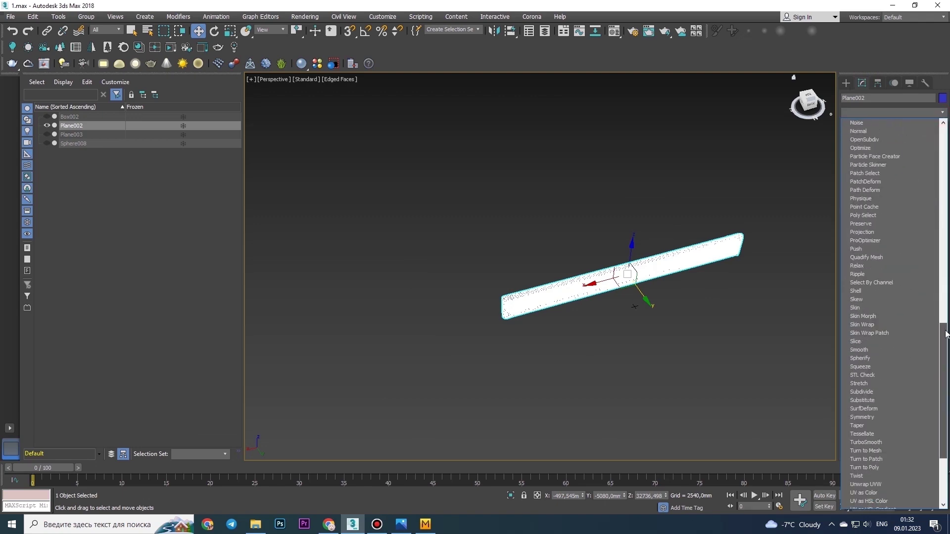
{"action": "left_click", "coordinate": [862, 417]}
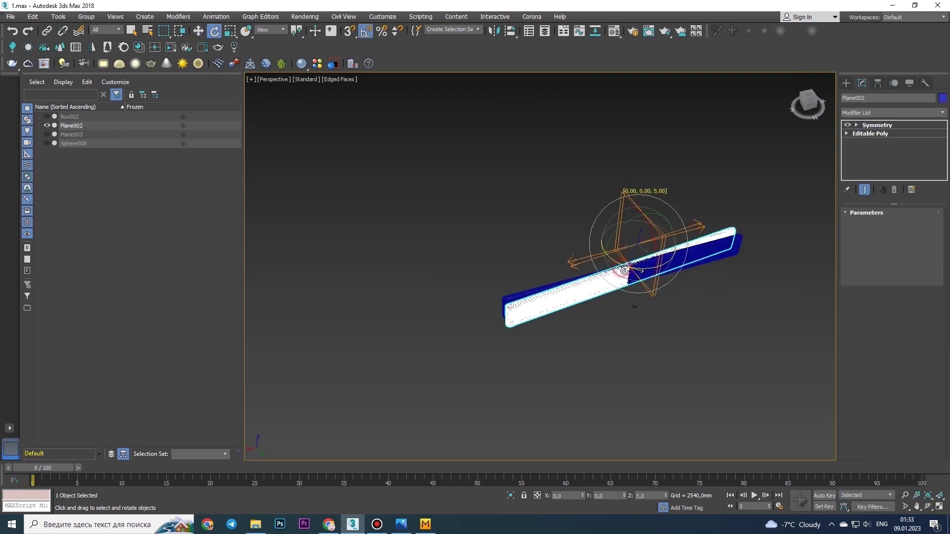
{"action": "left_click_drag", "start_coordinate": [625, 271], "coordinate": [648, 272]}
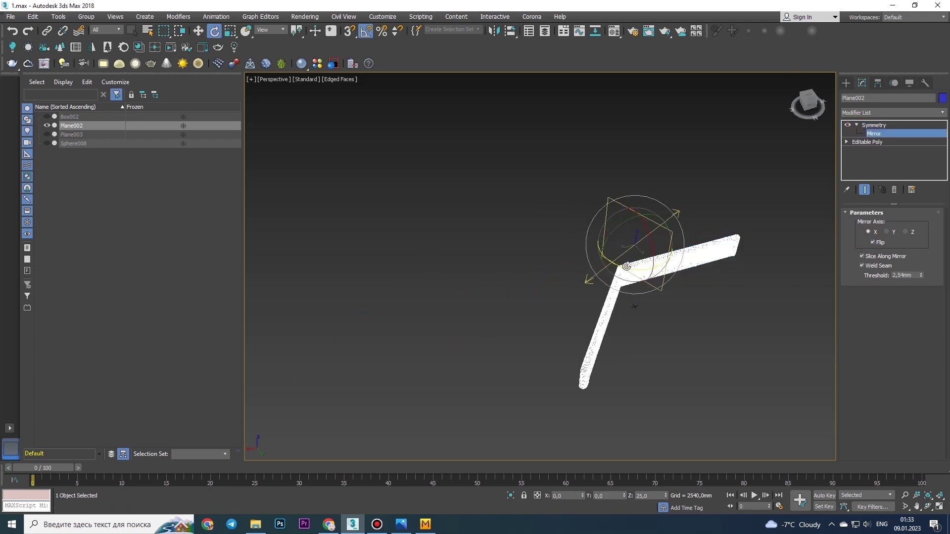
{"action": "scroll", "coordinate": [643, 270], "scroll_direction": "up", "scroll_amount": 5}
{"action": "mouse_move", "coordinate": [690, 190]}
{"action": "middle_mouse_down"}
{"action": "mouse_move", "coordinate": [425, 244]}
{"action": "mouse_move", "coordinate": [507, 204]}
{"action": "mouse_move", "coordinate": [471, 89]}
{"action": "middle_mouse_up"}
{"action": "key", "text": "w"}
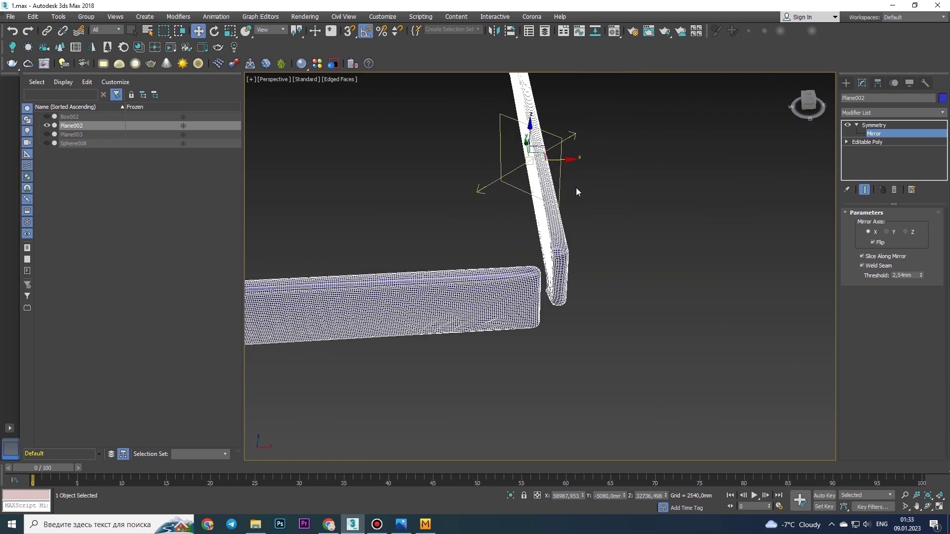
{"action": "scroll", "coordinate": [471, 89], "scroll_direction": "up", "scroll_amount": 3}
{"action": "scroll", "coordinate": [513, 382], "scroll_direction": "down", "scroll_amount": 4}
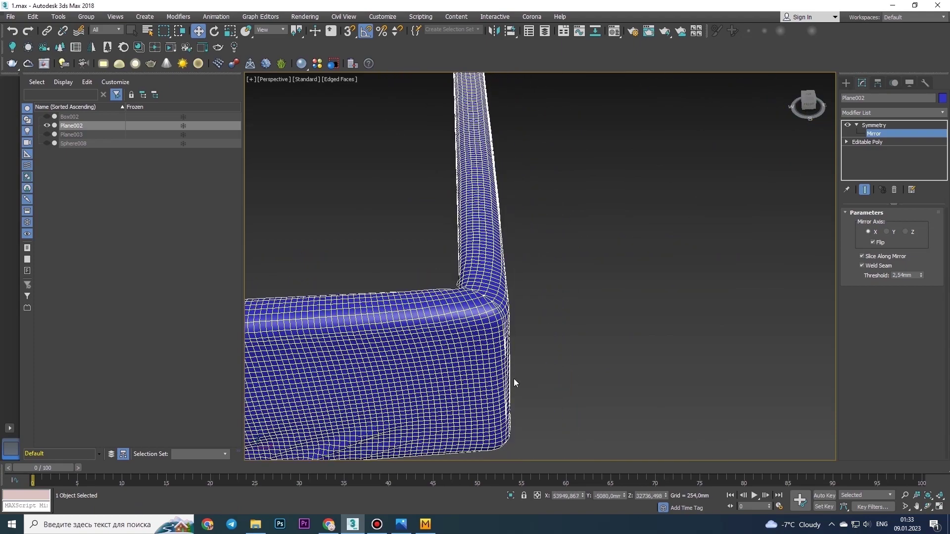
{"action": "mouse_move", "coordinate": [513, 382]}
{"action": "middle_mouse_down", "text": "alt"}
{"action": "mouse_move", "coordinate": [561, 296]}
{"action": "mouse_move", "coordinate": [548, 234]}
{"action": "middle_mouse_up", "text": "alt"}
{"action": "key", "text": "ctrl+z"}
Re-add a Symmetry modifier so the strip mirrors into a full rectangular border.
{"action": "scroll", "coordinate": [547, 235], "scroll_direction": "down", "scroll_amount": 2}
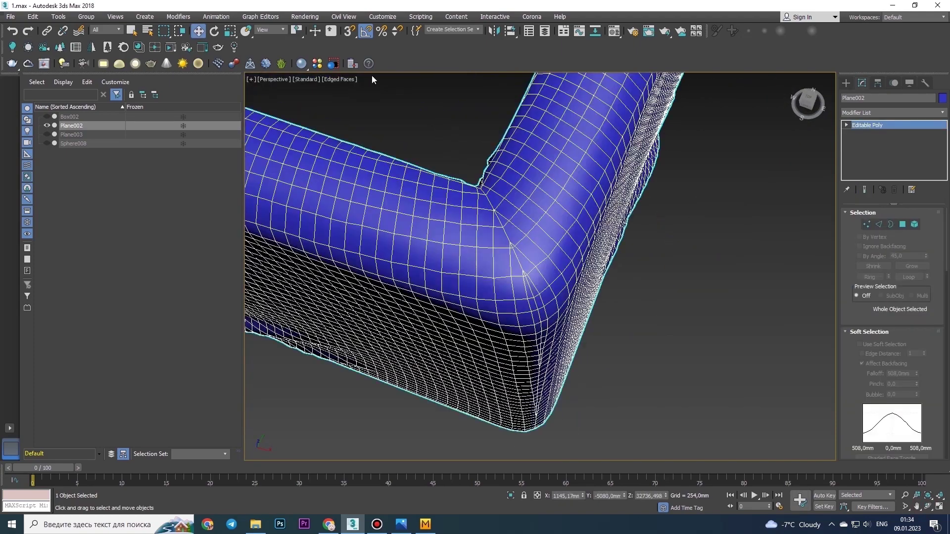
{"action": "key", "text": "F4"}
{"action": "middle_click_drag", "start_coordinate": [489, 246], "coordinate": [613, 269], "text": "alt"}
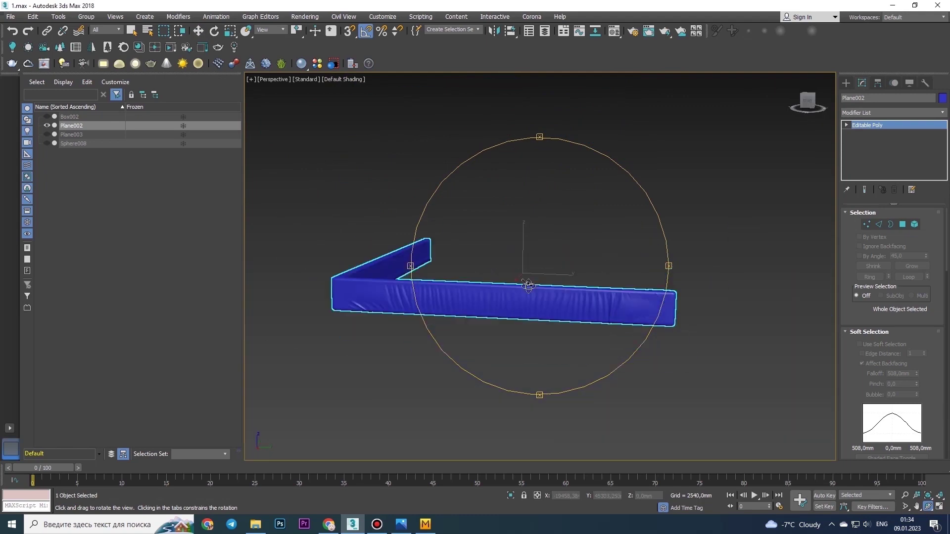
{"action": "middle_click_drag", "start_coordinate": [528, 286], "coordinate": [350, 79], "text": "alt"}
{"action": "key", "text": "w"}
{"action": "key", "text": "F4"}
{"action": "left_click", "coordinate": [942, 113]}
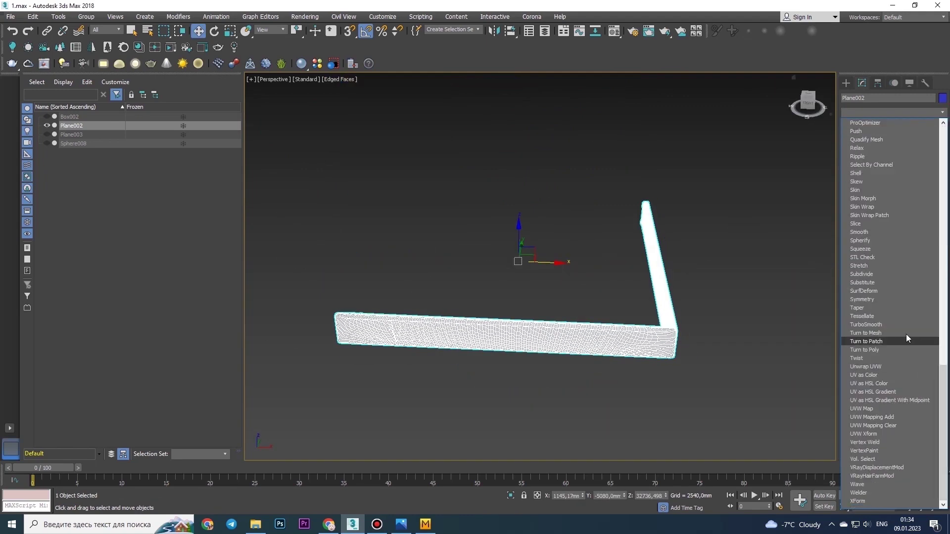
{"action": "left_click", "coordinate": [862, 299]}
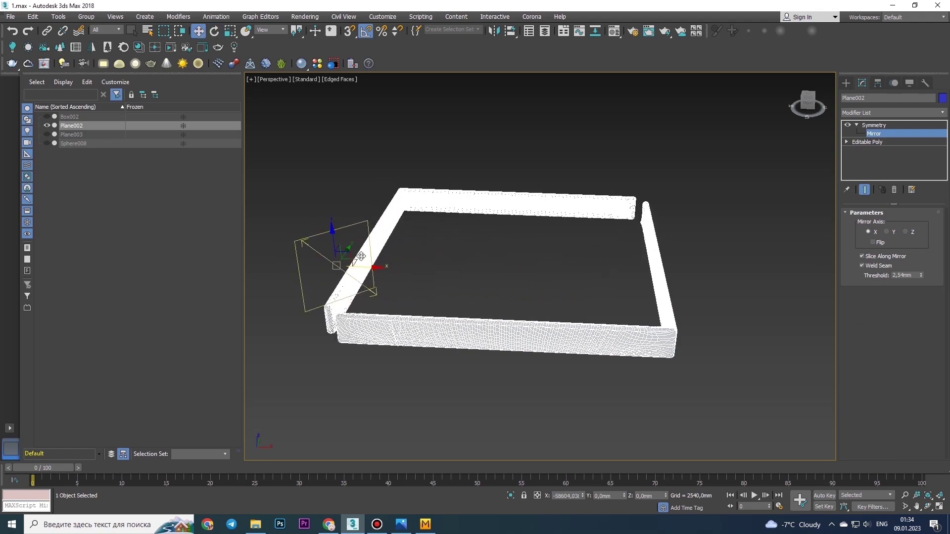
{"action": "middle_click_drag", "start_coordinate": [361, 255], "coordinate": [634, 229]}
{"action": "scroll", "coordinate": [693, 178], "scroll_direction": "up", "scroll_amount": 4}
{"action": "scroll", "coordinate": [734, 143], "scroll_direction": "up", "scroll_amount": 2}
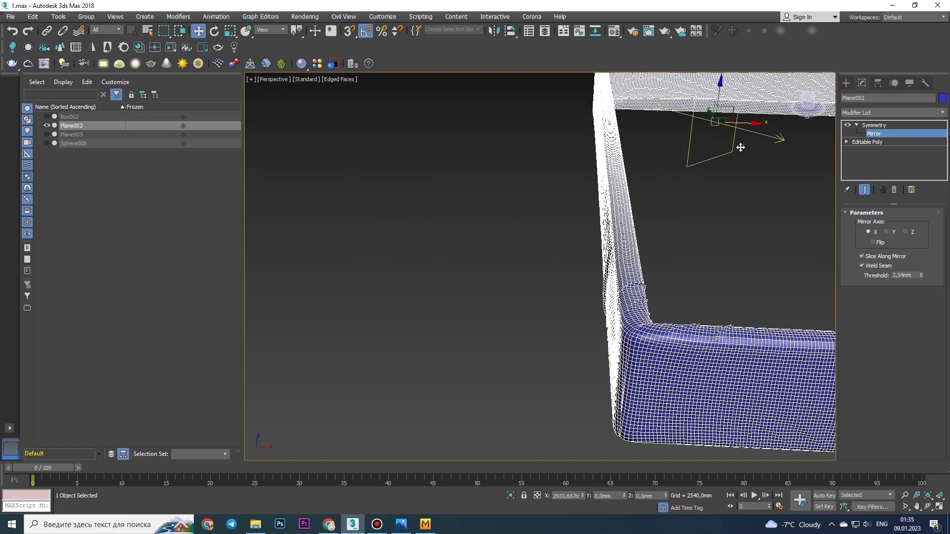
{"action": "mouse_move", "coordinate": [741, 147]}
{"action": "middle_mouse_down", "text": "alt"}
{"action": "mouse_move", "coordinate": [665, 166]}
{"action": "mouse_move", "coordinate": [666, 302]}
{"action": "middle_mouse_up", "text": "alt"}
At Edge level, weld the selected seam edges using the Weld settings threshold.
{"action": "key", "text": "2"}
{"action": "scroll", "coordinate": [663, 257], "scroll_direction": "up", "scroll_amount": 5}
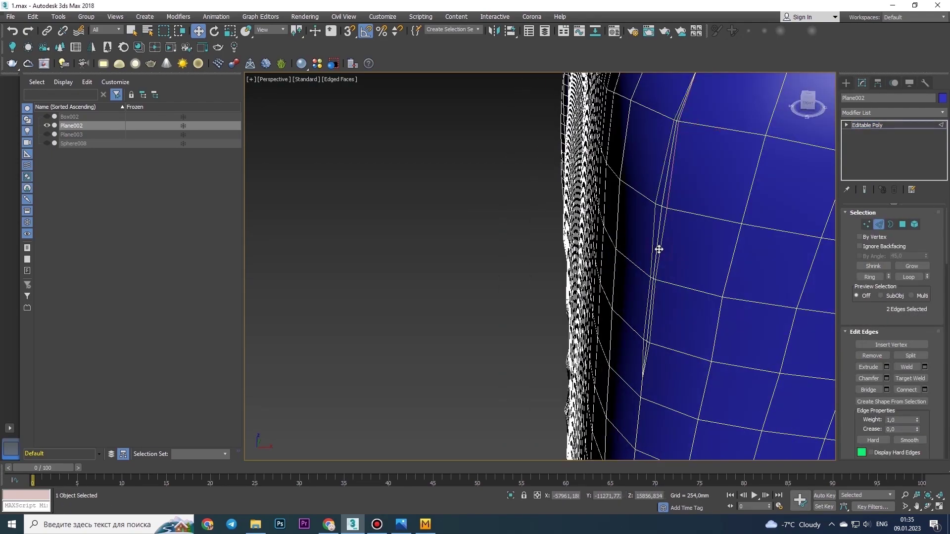
{"action": "scroll", "coordinate": [658, 249], "scroll_direction": "down", "scroll_amount": 3}
{"action": "scroll", "coordinate": [658, 249], "scroll_direction": "down", "scroll_amount": 3}
{"action": "scroll", "coordinate": [658, 249], "scroll_direction": "down", "scroll_amount": 3}
{"action": "scroll", "coordinate": [537, 317], "scroll_direction": "up", "scroll_amount": 8}
{"action": "middle_click_drag", "start_coordinate": [538, 317], "coordinate": [538, 317], "text": "alt"}
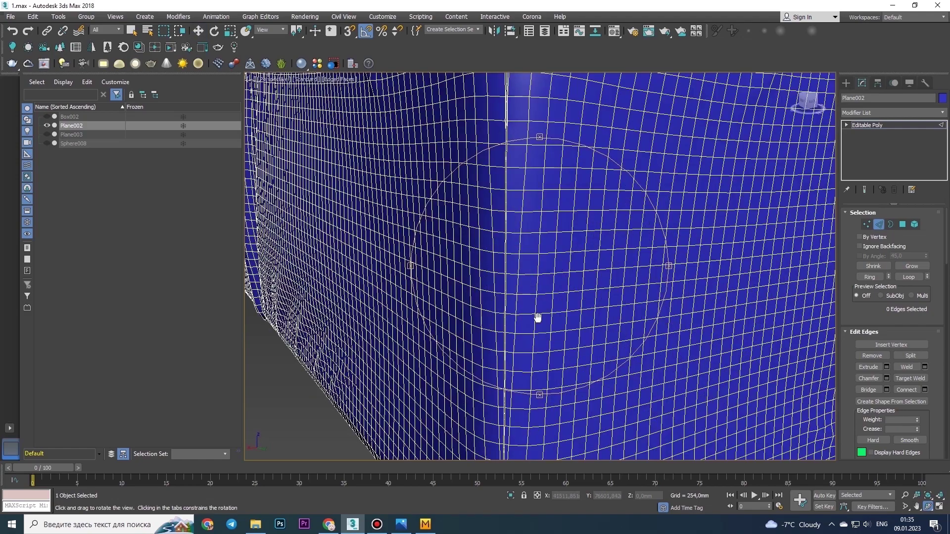
{"action": "key", "text": "w"}
{"action": "scroll", "coordinate": [591, 176], "scroll_direction": "up", "scroll_amount": 5}
{"action": "left_click", "coordinate": [879, 357]}
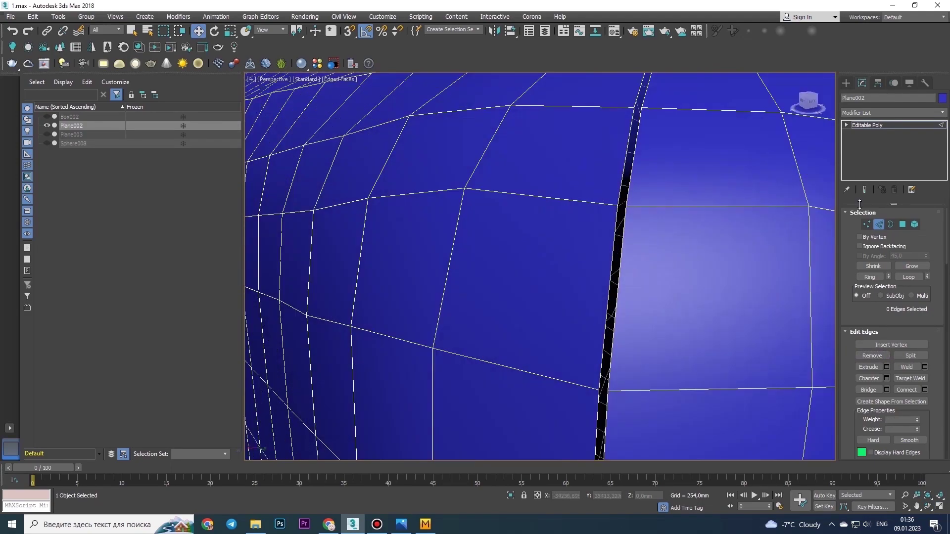
{"action": "left_click", "coordinate": [545, 306]}
{"action": "scroll", "coordinate": [600, 198], "scroll_direction": "down", "scroll_amount": 2}
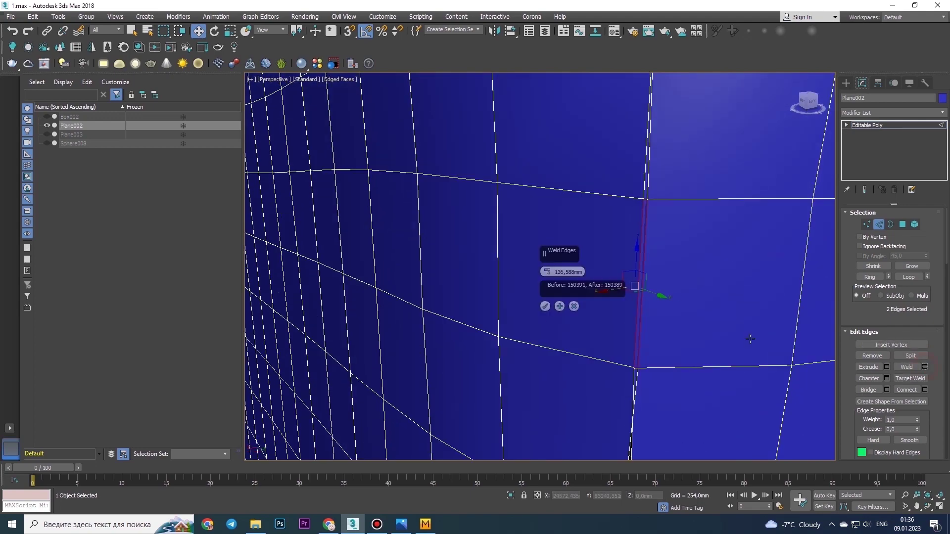
{"action": "left_click", "coordinate": [545, 306]}
{"action": "scroll", "coordinate": [625, 265], "scroll_direction": "down", "scroll_amount": 2}
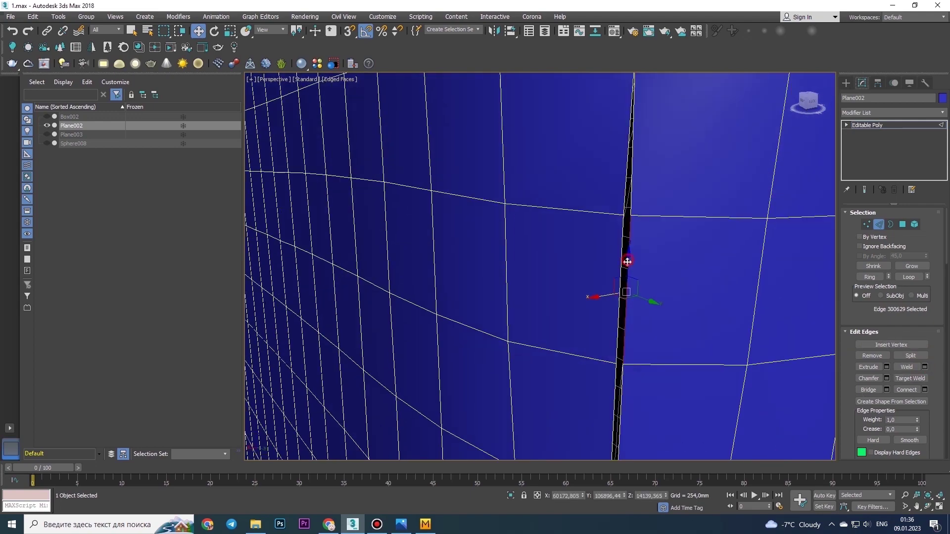
{"action": "left_click", "coordinate": [925, 366]}
{"action": "left_click", "coordinate": [545, 308]}
{"action": "scroll", "coordinate": [632, 225], "scroll_direction": "up", "scroll_amount": 2}
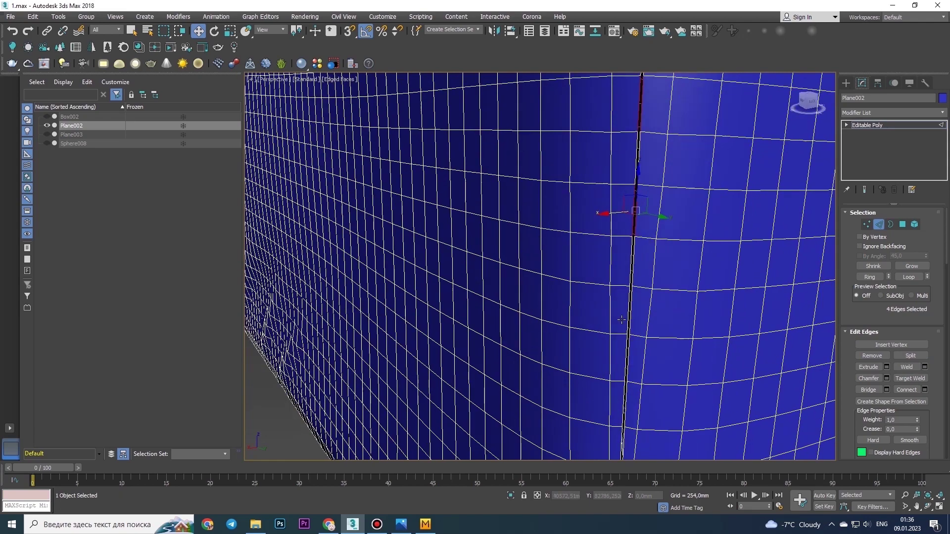
{"action": "scroll", "coordinate": [621, 320], "scroll_direction": "up", "scroll_amount": 2}
Select more open edges along the seam and weld that batch.
{"action": "left_click", "coordinate": [615, 360], "text": "ctrl"}
{"action": "scroll", "coordinate": [615, 188], "scroll_direction": "up", "scroll_amount": 1}
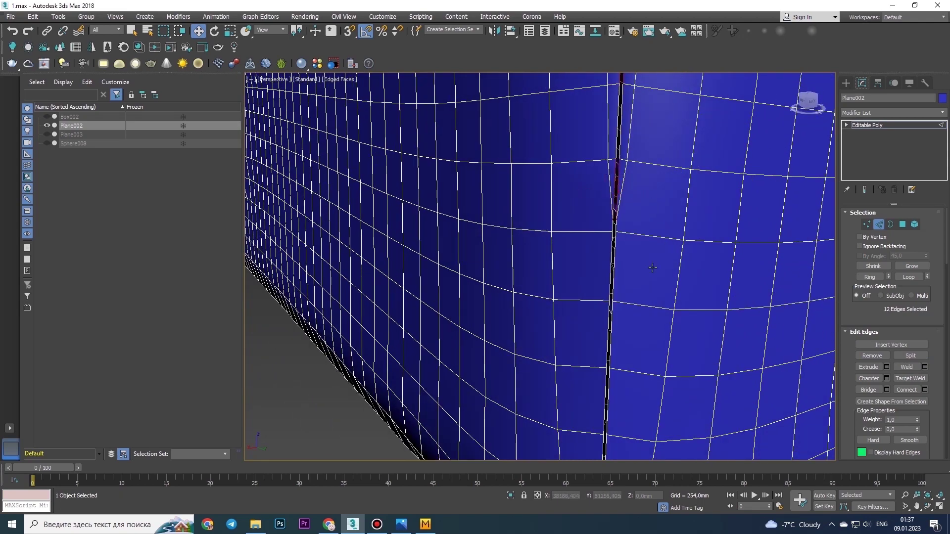
{"action": "scroll", "coordinate": [606, 299], "scroll_direction": "down", "scroll_amount": 2}
{"action": "left_click", "coordinate": [604, 297], "text": "ctrl"}
{"action": "scroll", "coordinate": [604, 296], "scroll_direction": "up", "scroll_amount": 1}
{"action": "left_click", "coordinate": [545, 306]}
{"action": "scroll", "coordinate": [544, 296], "scroll_direction": "down", "scroll_amount": 3}
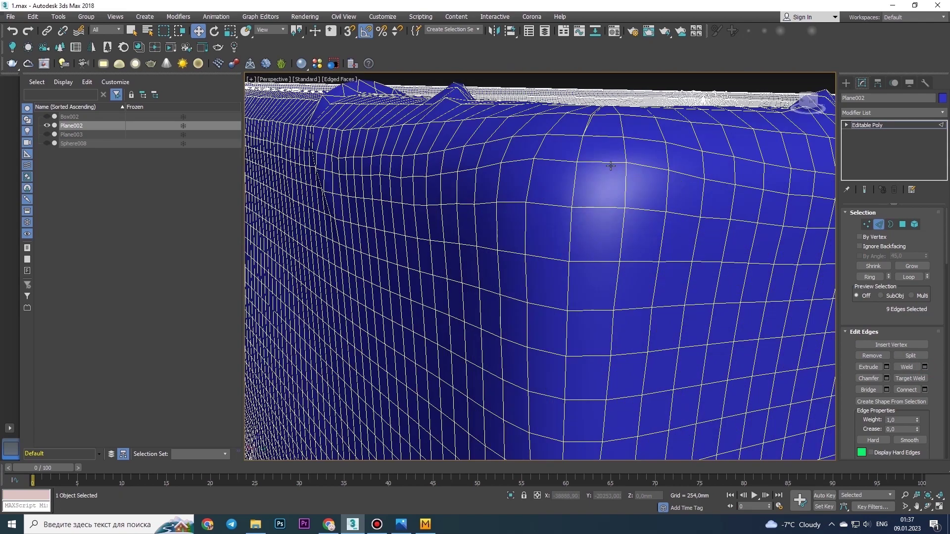
Select all border edges and weld them within the threshold, closing the gap.
{"action": "middle_click_drag", "start_coordinate": [544, 297], "coordinate": [594, 277], "text": "alt"}
{"action": "key", "text": "ctrl+a"}
{"action": "scroll", "coordinate": [544, 297], "scroll_direction": "up", "scroll_amount": 3}
{"action": "left_click", "coordinate": [925, 366]}
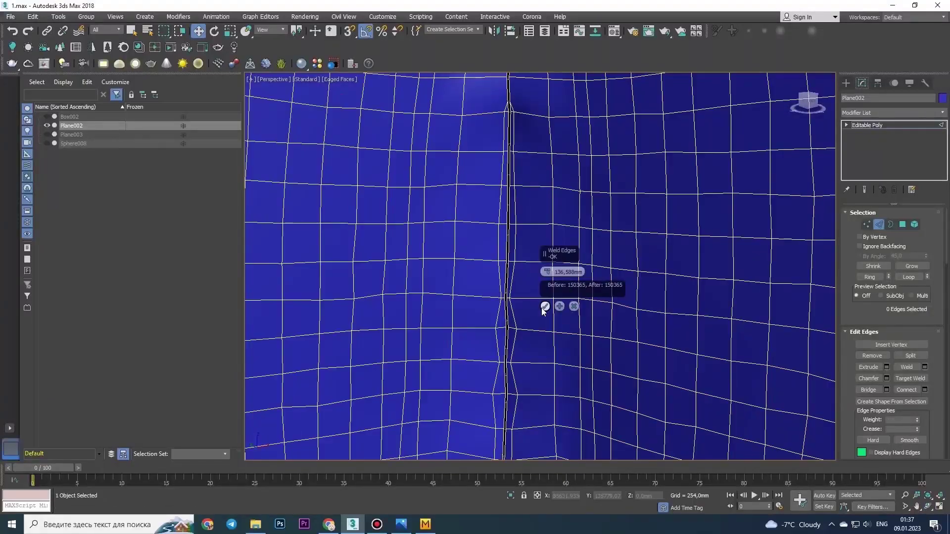
{"action": "mouse_move", "coordinate": [545, 303]}
{"action": "middle_mouse_down", "text": "alt"}
{"action": "mouse_move", "coordinate": [551, 227]}
{"action": "mouse_move", "coordinate": [565, 272]}
{"action": "middle_mouse_up", "text": "alt"}
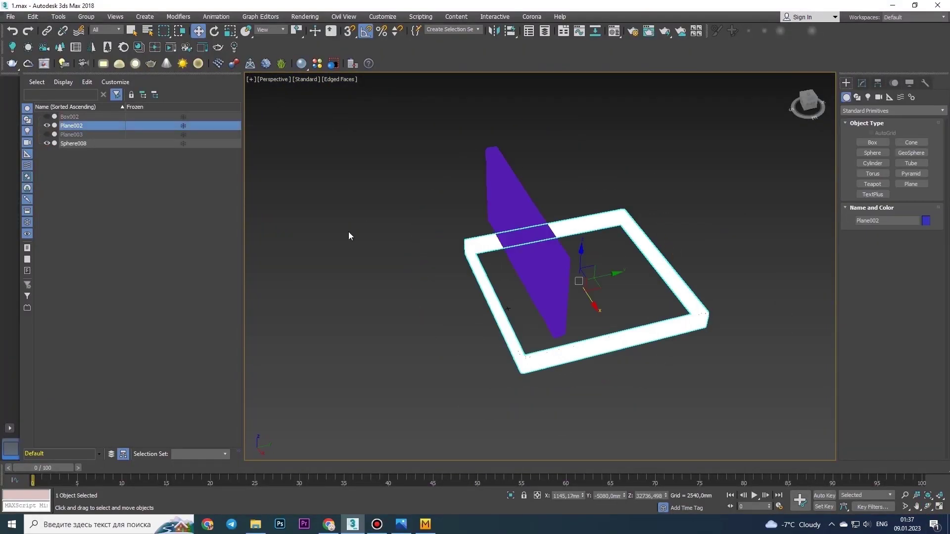
{"action": "middle_click_drag", "start_coordinate": [349, 235], "coordinate": [447, 254], "text": "alt"}
{"action": "scroll", "coordinate": [729, 333], "scroll_direction": "up", "scroll_amount": 4}
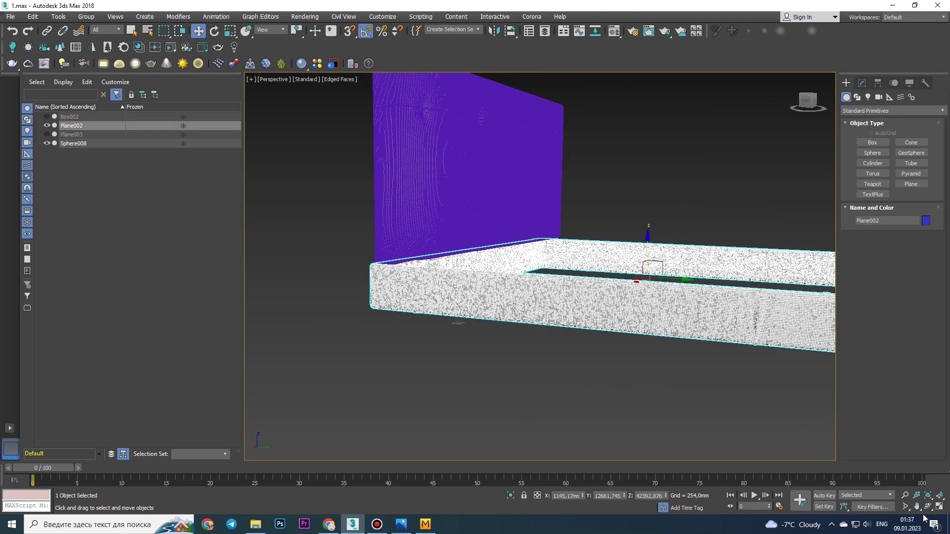
Add an FFD 2x2x2 to the border and move its right-side control points to fit the headboard.
{"action": "key", "text": "z"}
{"action": "left_click", "coordinate": [861, 82]}
{"action": "left_click", "coordinate": [893, 113]}
{"action": "left_click", "coordinate": [889, 334]}
{"action": "key", "text": "1"}
{"action": "left_click_drag", "start_coordinate": [712, 131], "coordinate": [576, 388]}
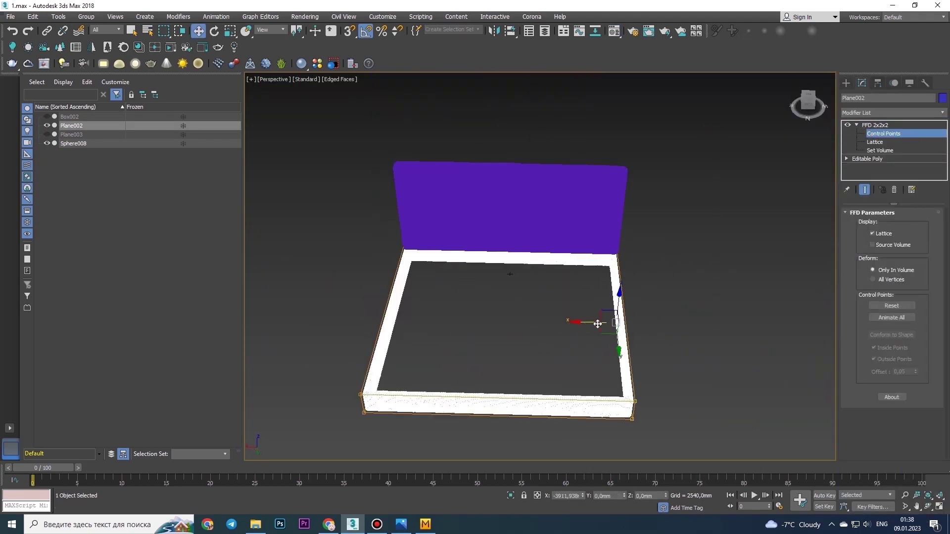
{"action": "middle_click_drag", "start_coordinate": [598, 323], "coordinate": [684, 323], "text": "alt"}
{"action": "scroll", "coordinate": [684, 322], "scroll_direction": "up", "scroll_amount": 5}
{"action": "scroll", "coordinate": [687, 327], "scroll_direction": "down", "scroll_amount": 5}
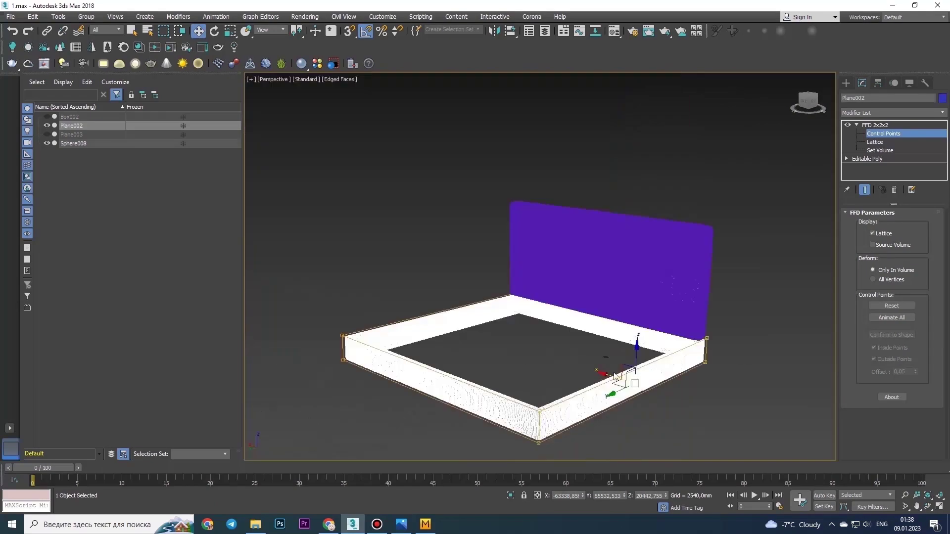
Collapse the FFD lattice into the border, making it Editable Poly again.
{"action": "left_click", "coordinate": [507, 504]}
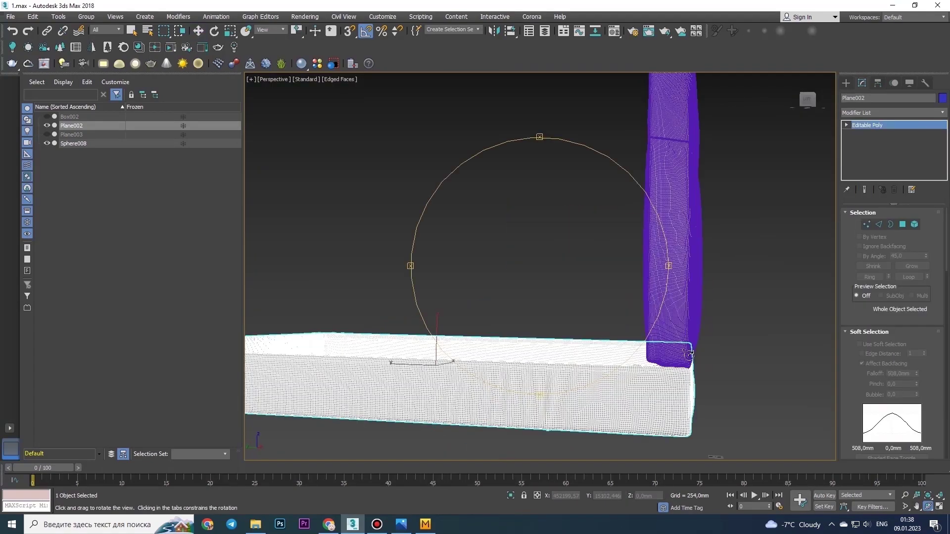
{"action": "middle_click_drag", "start_coordinate": [544, 257], "coordinate": [447, 222], "text": "alt"}
{"action": "scroll", "coordinate": [540, 307], "scroll_direction": "down", "scroll_amount": 5}
{"action": "left_click", "coordinate": [540, 306]}
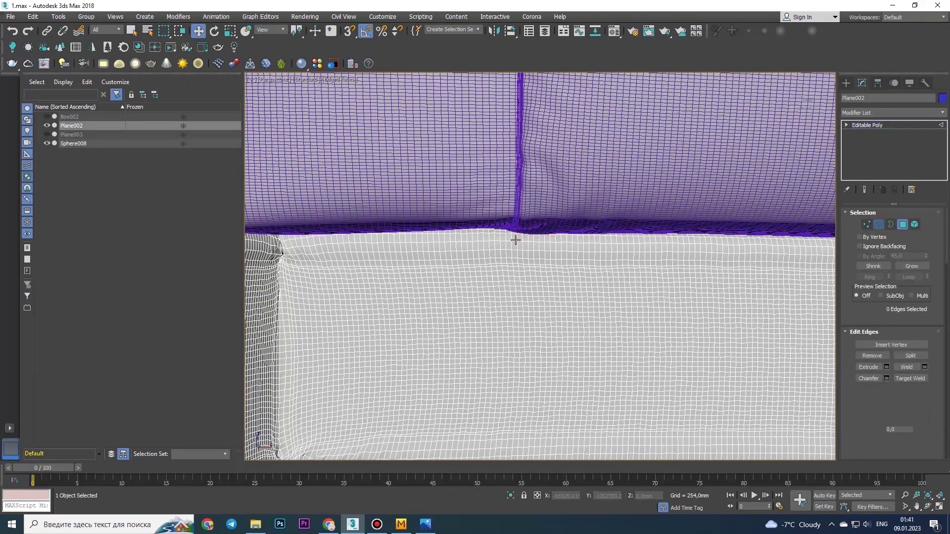
Select the edge loop along the border's top, then add a vertical seam loop and a corner seam loop.
{"action": "double_click", "coordinate": [516, 240]}
{"action": "scroll", "coordinate": [516, 240], "scroll_direction": "down", "scroll_amount": 3}
{"action": "scroll", "coordinate": [519, 238], "scroll_direction": "up", "scroll_amount": 5}
{"action": "middle_click_drag", "start_coordinate": [520, 237], "coordinate": [643, 277], "text": "alt"}
{"action": "key", "text": "alt+z"}
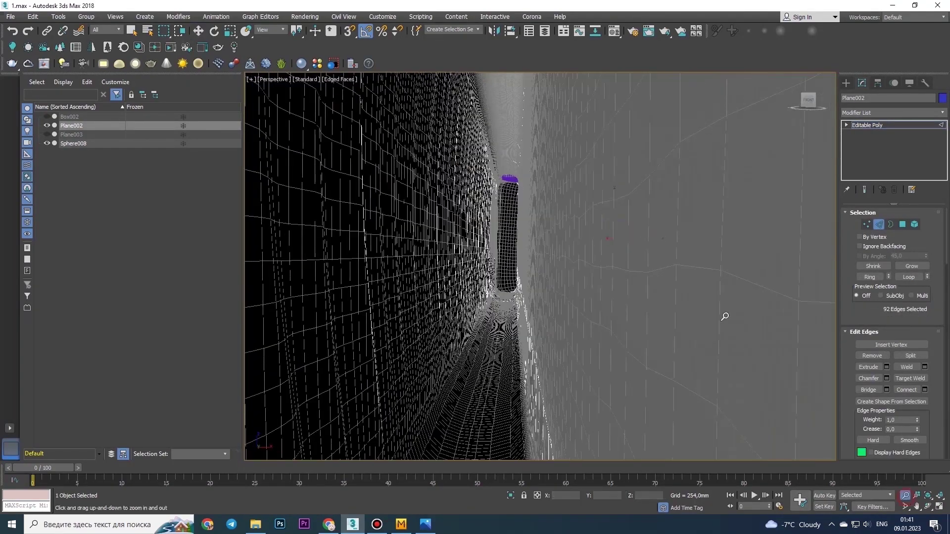
{"action": "scroll", "coordinate": [725, 317], "scroll_direction": "up", "scroll_amount": 5}
{"action": "middle_click_drag", "start_coordinate": [510, 217], "coordinate": [647, 246], "text": "alt"}
{"action": "scroll", "coordinate": [539, 147], "scroll_direction": "up", "scroll_amount": 3}
{"action": "key", "text": "w"}
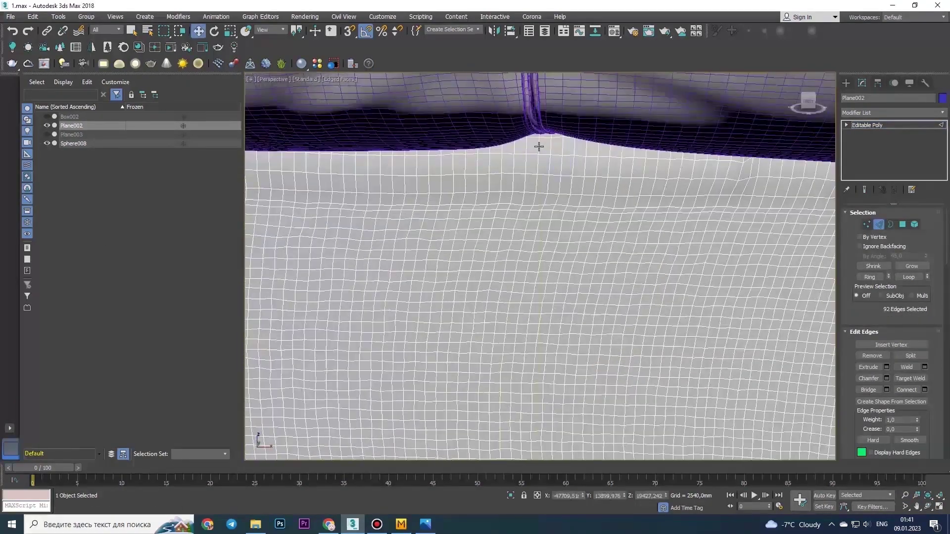
{"action": "scroll", "coordinate": [537, 166], "scroll_direction": "down", "scroll_amount": 3}
{"action": "mouse_move", "coordinate": [609, 220]}
{"action": "middle_mouse_down", "text": "alt"}
{"action": "mouse_move", "coordinate": [568, 265]}
{"action": "mouse_move", "coordinate": [594, 247]}
{"action": "middle_mouse_up", "text": "alt"}
{"action": "double_click", "coordinate": [620, 209], "text": "ctrl"}
{"action": "scroll", "coordinate": [620, 209], "scroll_direction": "up", "scroll_amount": 3}
{"action": "scroll", "coordinate": [620, 208], "scroll_direction": "down", "scroll_amount": 5}
{"action": "scroll", "coordinate": [435, 218], "scroll_direction": "up", "scroll_amount": 3}
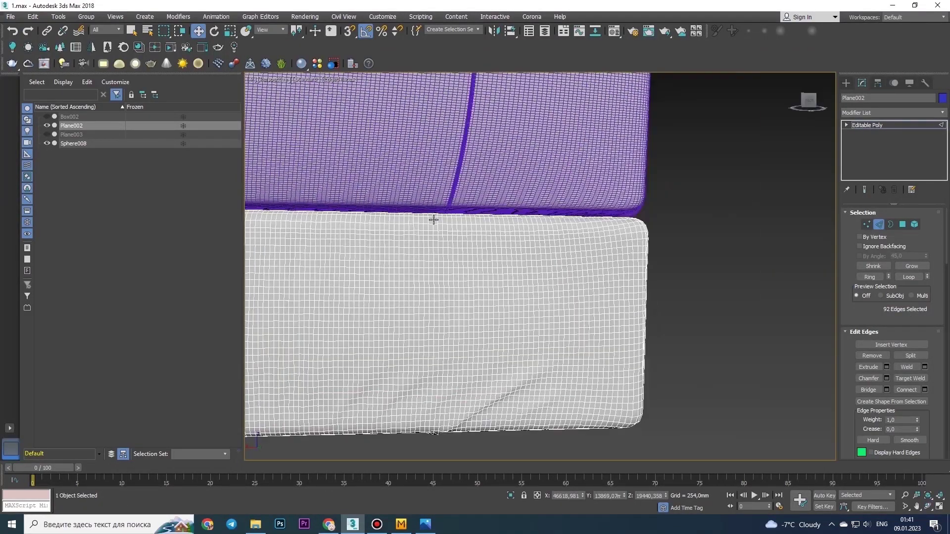
{"action": "scroll", "coordinate": [435, 218], "scroll_direction": "up", "scroll_amount": 2}
{"action": "scroll", "coordinate": [741, 329], "scroll_direction": "down", "scroll_amount": 5}
{"action": "scroll", "coordinate": [740, 328], "scroll_direction": "up", "scroll_amount": 5}
{"action": "middle_click_drag", "start_coordinate": [741, 329], "coordinate": [545, 282], "text": "alt"}
{"action": "scroll", "coordinate": [545, 282], "scroll_direction": "up", "scroll_amount": 3}
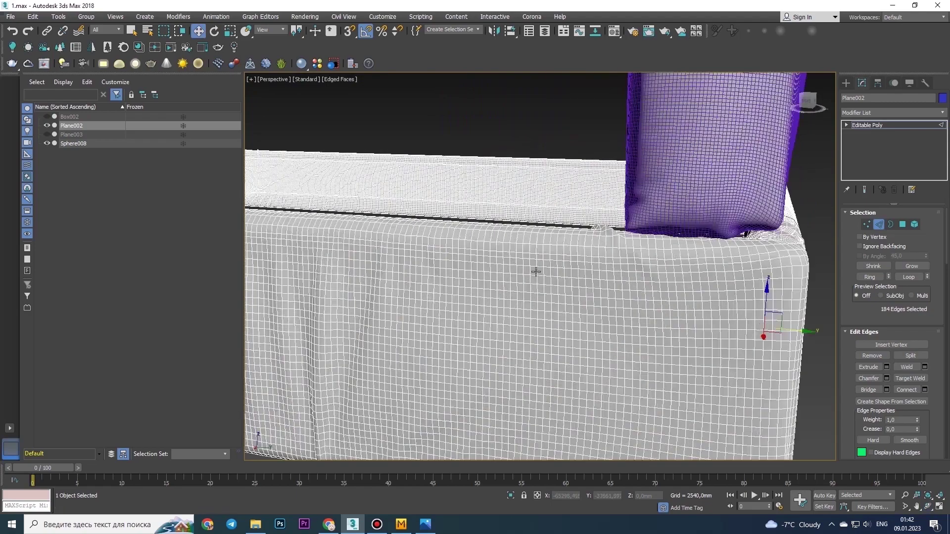
{"action": "double_click", "coordinate": [534, 269], "text": "ctrl"}
Add the next seam edges and edge loops around the bed's side and corner.
{"action": "scroll", "coordinate": [526, 244], "scroll_direction": "down", "scroll_amount": 3}
{"action": "mouse_move", "coordinate": [526, 244]}
{"action": "middle_mouse_down", "text": "alt"}
{"action": "mouse_move", "coordinate": [567, 357]}
{"action": "mouse_move", "coordinate": [531, 218]}
{"action": "middle_mouse_up", "text": "alt"}
{"action": "key", "text": "ctrl+z"}
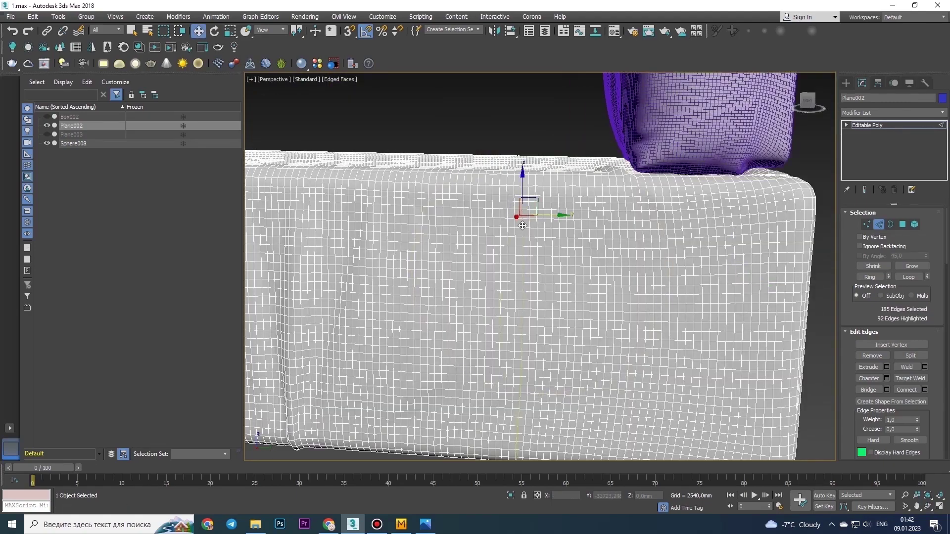
{"action": "key", "text": "ctrl+z"}
{"action": "scroll", "coordinate": [521, 213], "scroll_direction": "up", "scroll_amount": 2}
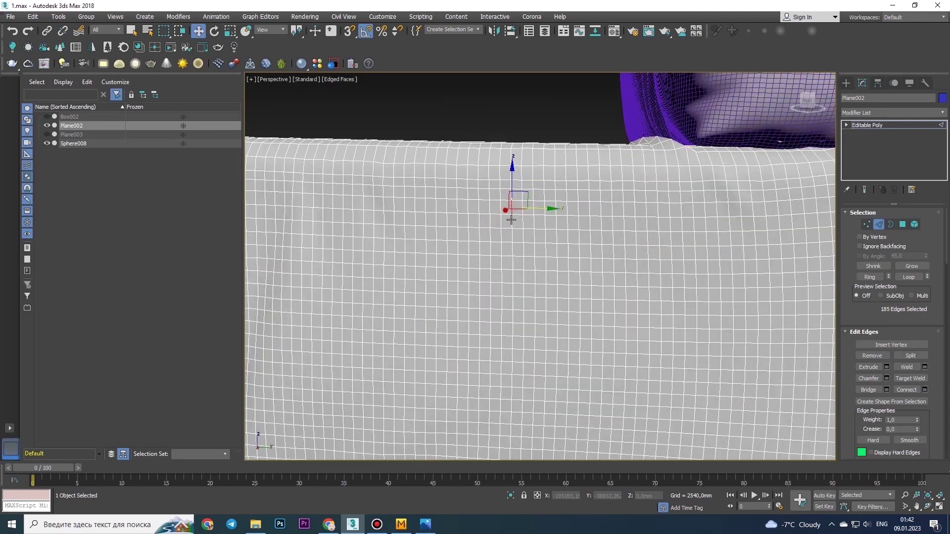
{"action": "scroll", "coordinate": [511, 220], "scroll_direction": "down", "scroll_amount": 3}
{"action": "middle_click_drag", "start_coordinate": [489, 259], "coordinate": [439, 297], "text": "alt"}
{"action": "key", "text": "ctrl+z"}
{"action": "scroll", "coordinate": [485, 230], "scroll_direction": "up", "scroll_amount": 3}
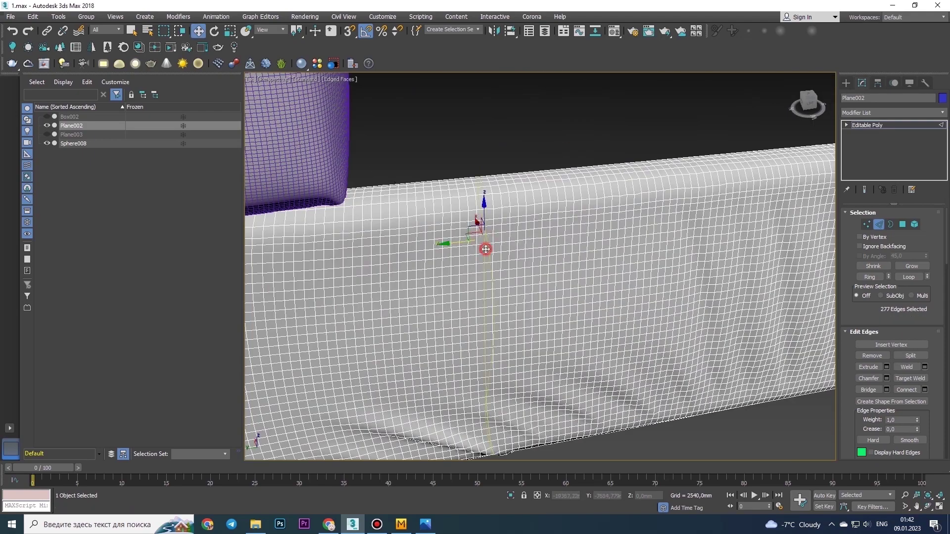
{"action": "scroll", "coordinate": [485, 249], "scroll_direction": "down", "scroll_amount": 3}
{"action": "middle_click_drag", "start_coordinate": [600, 259], "coordinate": [445, 275], "text": "alt"}
{"action": "key", "text": "ctrl+z"}
{"action": "scroll", "coordinate": [616, 286], "scroll_direction": "up", "scroll_amount": 3}
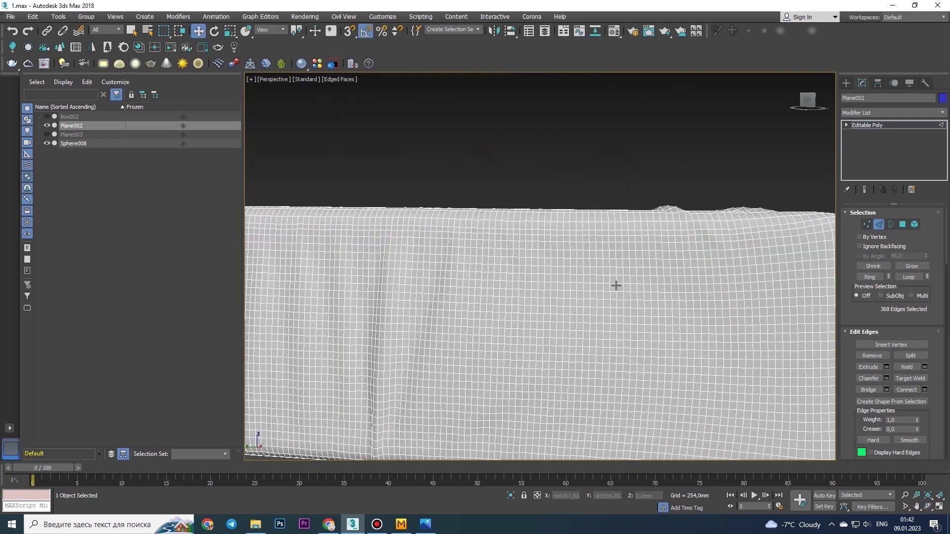
{"action": "left_click", "coordinate": [616, 285], "text": "ctrl"}
{"action": "scroll", "coordinate": [593, 276], "scroll_direction": "down", "scroll_amount": 3}
{"action": "scroll", "coordinate": [698, 270], "scroll_direction": "up", "scroll_amount": 3}
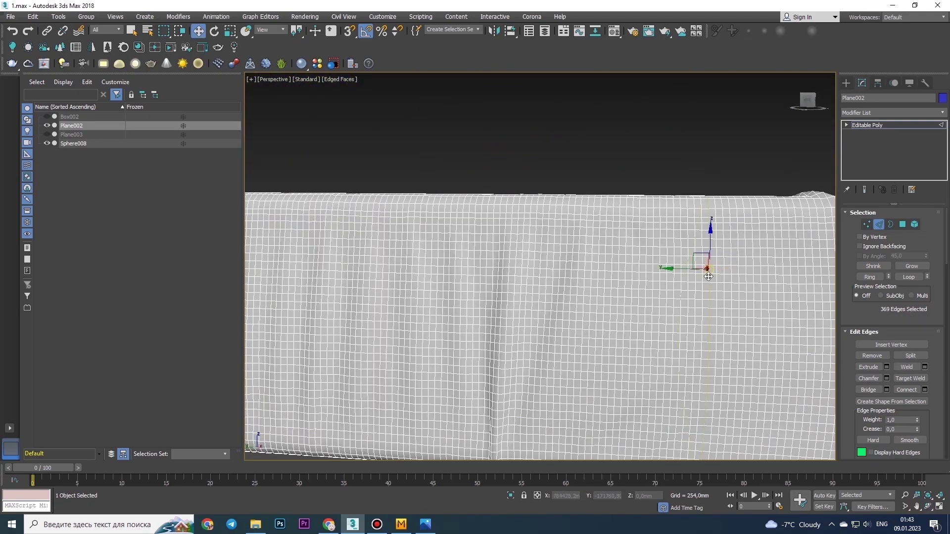
{"action": "scroll", "coordinate": [708, 276], "scroll_direction": "down", "scroll_amount": 3}
{"action": "middle_click_drag", "start_coordinate": [494, 271], "coordinate": [590, 299], "text": "alt"}
{"action": "scroll", "coordinate": [590, 299], "scroll_direction": "up", "scroll_amount": 3}
{"action": "double_click", "coordinate": [610, 297], "text": "ctrl"}
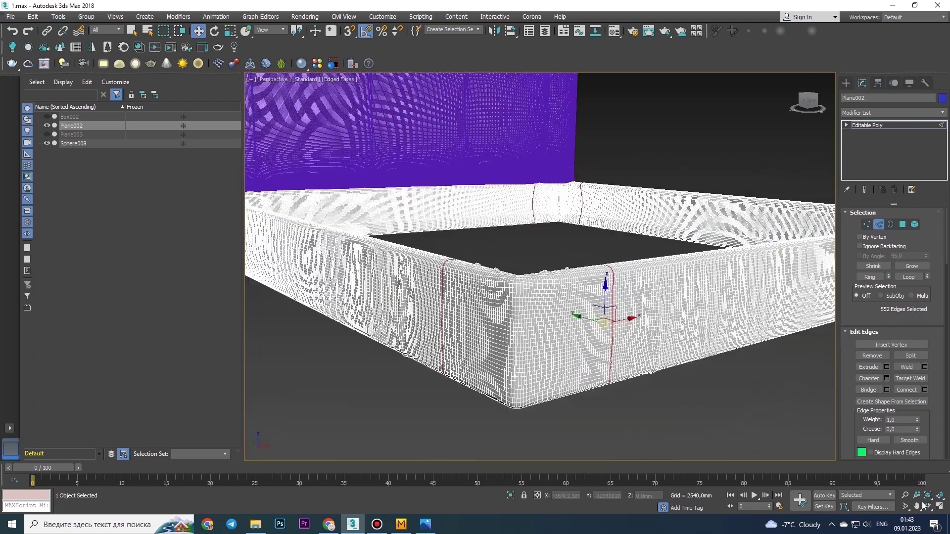
Add further seam loops along the cover's front and frame edge, and preview an Edge Extrude.
{"action": "scroll", "coordinate": [603, 324], "scroll_direction": "down", "scroll_amount": 3}
{"action": "middle_click_drag", "start_coordinate": [500, 204], "coordinate": [640, 148], "text": "alt"}
{"action": "scroll", "coordinate": [579, 150], "scroll_direction": "up", "scroll_amount": 3}
{"action": "left_click", "coordinate": [580, 149], "text": "ctrl"}
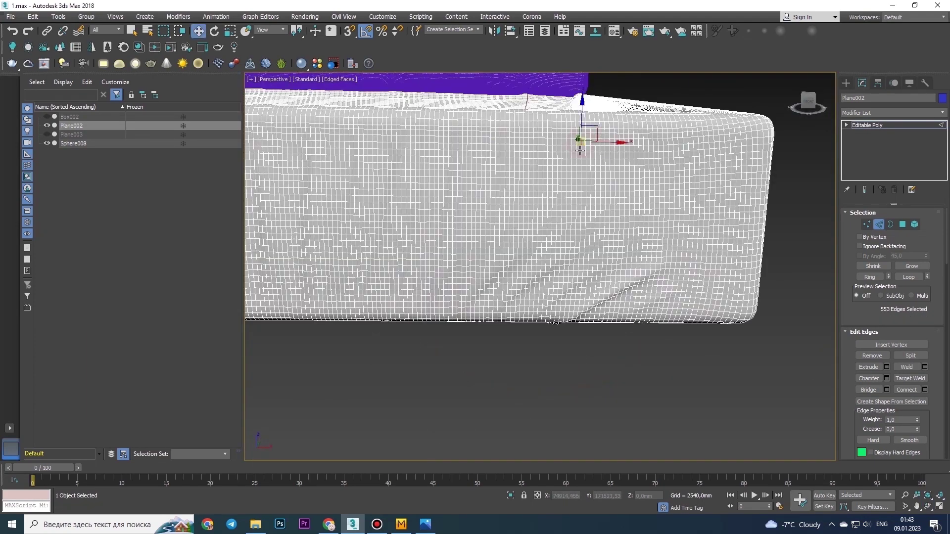
{"action": "scroll", "coordinate": [580, 149], "scroll_direction": "up", "scroll_amount": 2}
{"action": "scroll", "coordinate": [567, 148], "scroll_direction": "down", "scroll_amount": 4}
{"action": "scroll", "coordinate": [607, 267], "scroll_direction": "up", "scroll_amount": 2}
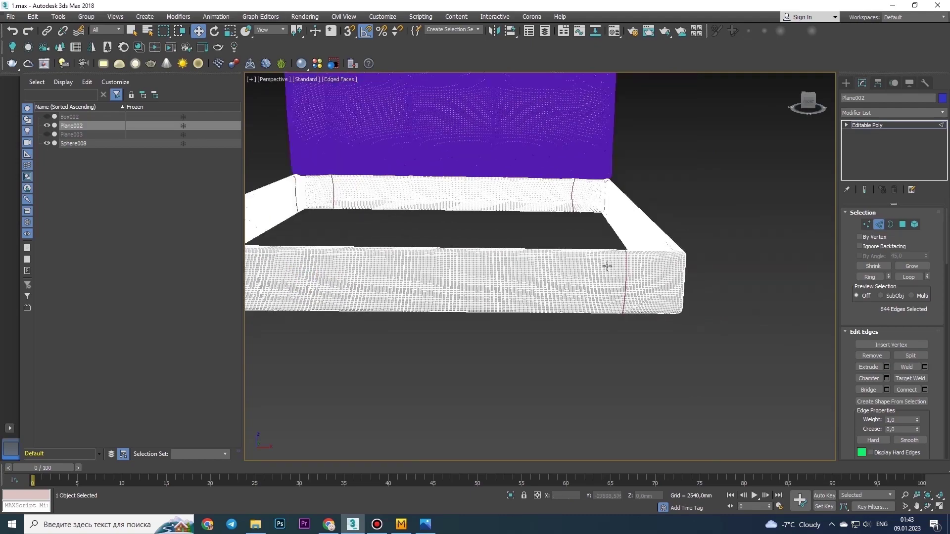
{"action": "scroll", "coordinate": [547, 233], "scroll_direction": "up", "scroll_amount": 2}
{"action": "double_click", "coordinate": [547, 233], "text": "ctrl"}
{"action": "scroll", "coordinate": [545, 247], "scroll_direction": "down", "scroll_amount": 5}
{"action": "scroll", "coordinate": [500, 207], "scroll_direction": "up", "scroll_amount": 4}
{"action": "mouse_move", "coordinate": [348, 277]}
{"action": "middle_mouse_down", "text": "alt"}
{"action": "mouse_move", "coordinate": [470, 281]}
{"action": "mouse_move", "coordinate": [541, 267]}
{"action": "middle_mouse_up", "text": "alt"}
{"action": "scroll", "coordinate": [559, 316], "scroll_direction": "up", "scroll_amount": 5}
{"action": "scroll", "coordinate": [559, 316], "scroll_direction": "down", "scroll_amount": 4}
{"action": "double_click", "coordinate": [645, 297], "text": "ctrl"}
{"action": "scroll", "coordinate": [614, 286], "scroll_direction": "down", "scroll_amount": 3}
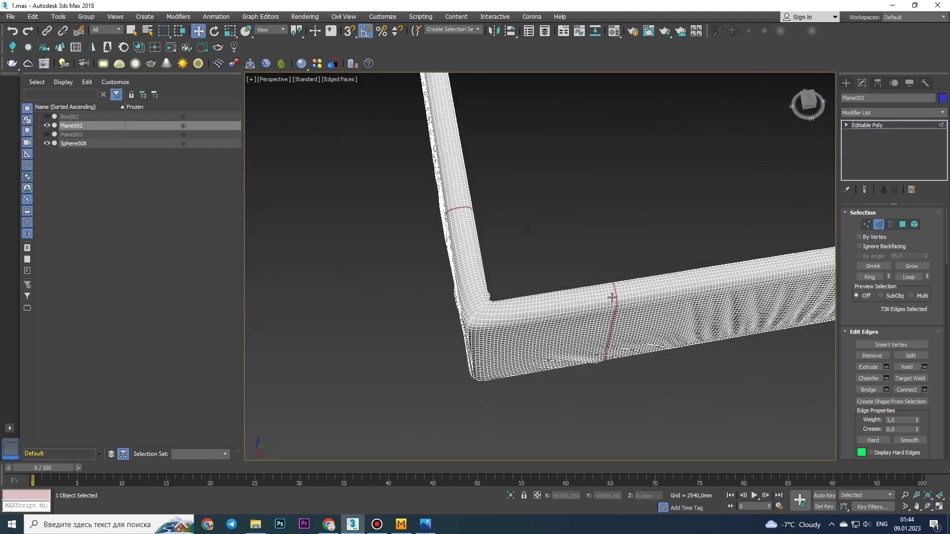
{"action": "scroll", "coordinate": [574, 297], "scroll_direction": "up", "scroll_amount": 5}
{"action": "key", "text": "shift+e"}
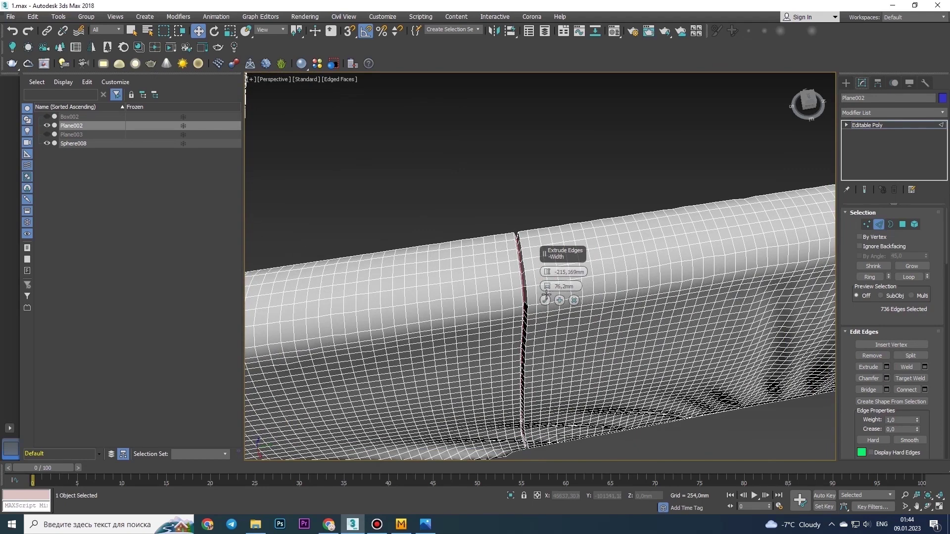
Cancel the edge extrude and reselect the seam edge loops around the cover.
{"action": "left_click", "coordinate": [545, 300]}
{"action": "scroll", "coordinate": [539, 301], "scroll_direction": "up", "scroll_amount": 2}
{"action": "left_click", "coordinate": [536, 303]}
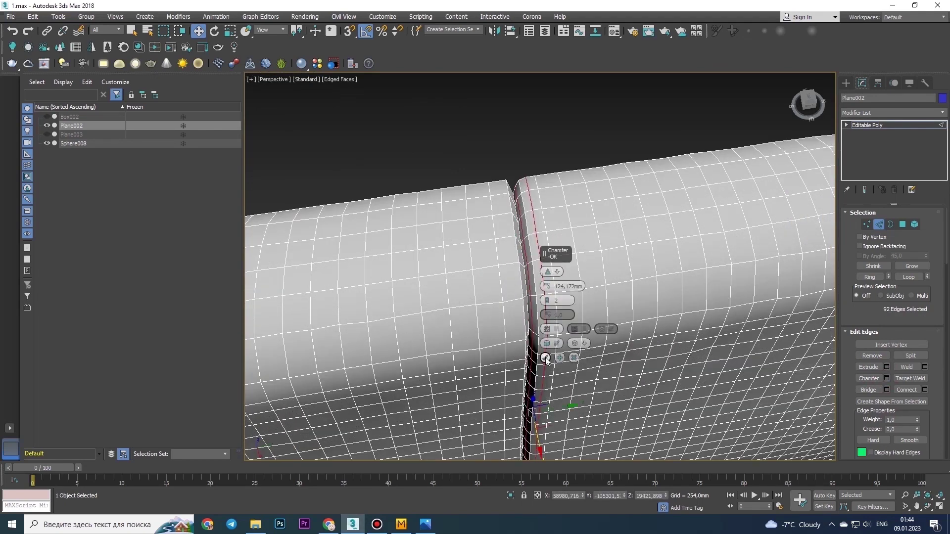
{"action": "double_click", "coordinate": [521, 279]}
{"action": "scroll", "coordinate": [521, 279], "scroll_direction": "down", "scroll_amount": 3}
{"action": "middle_click_drag", "start_coordinate": [522, 279], "coordinate": [562, 262], "text": "alt"}
{"action": "scroll", "coordinate": [562, 263], "scroll_direction": "down", "scroll_amount": 5}
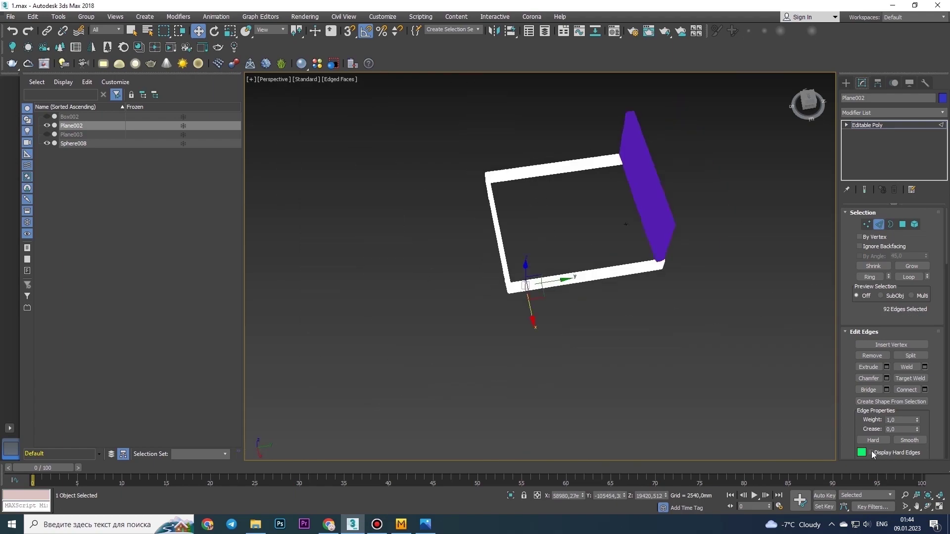
{"action": "scroll", "coordinate": [552, 276], "scroll_direction": "up", "scroll_amount": 6}
{"action": "scroll", "coordinate": [552, 276], "scroll_direction": "up", "scroll_amount": 4}
{"action": "left_click", "coordinate": [574, 286], "text": "ctrl"}
{"action": "left_click", "coordinate": [564, 280], "text": "shift"}
{"action": "scroll", "coordinate": [564, 281], "scroll_direction": "down", "scroll_amount": 4}
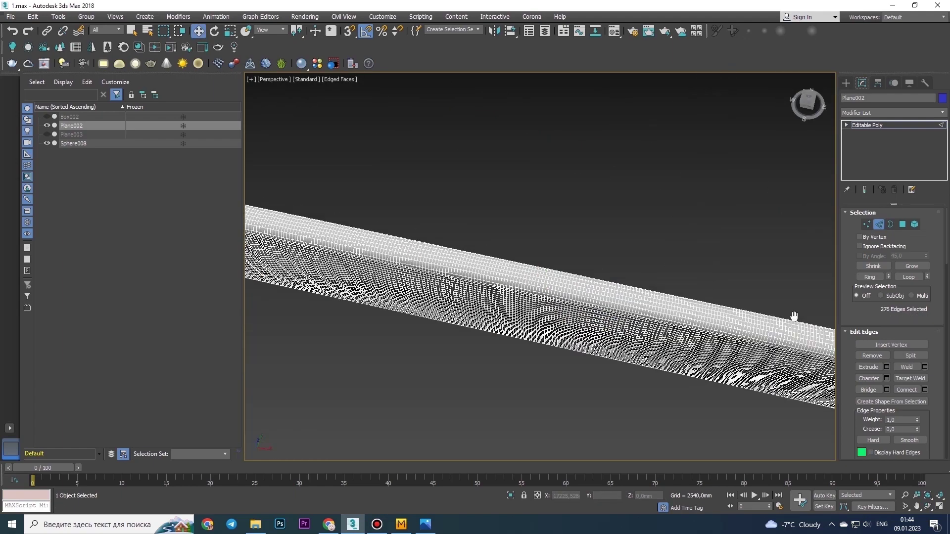
{"action": "scroll", "coordinate": [599, 326], "scroll_direction": "up", "scroll_amount": 5}
{"action": "left_click", "coordinate": [581, 328], "text": "shift"}
{"action": "scroll", "coordinate": [581, 328], "scroll_direction": "down", "scroll_amount": 5}
{"action": "scroll", "coordinate": [681, 380], "scroll_direction": "up", "scroll_amount": 2}
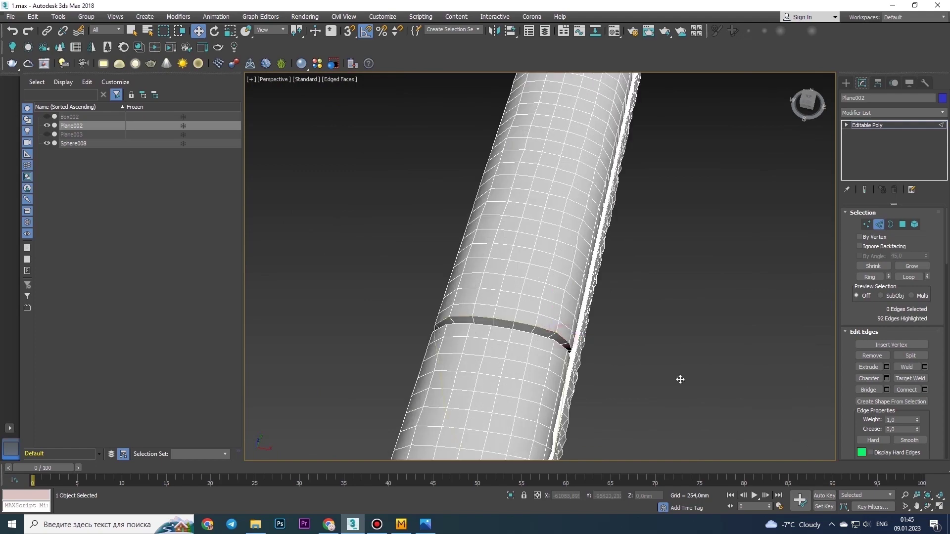
{"action": "mouse_move", "coordinate": [681, 379]}
{"action": "middle_mouse_down", "text": "alt"}
{"action": "mouse_move", "coordinate": [577, 292]}
{"action": "mouse_move", "coordinate": [492, 295]}
{"action": "middle_mouse_up", "text": "alt"}
{"action": "key", "text": "w"}
{"action": "left_click", "coordinate": [490, 277], "text": "shift"}
{"action": "scroll", "coordinate": [714, 237], "scroll_direction": "down", "scroll_amount": 5}
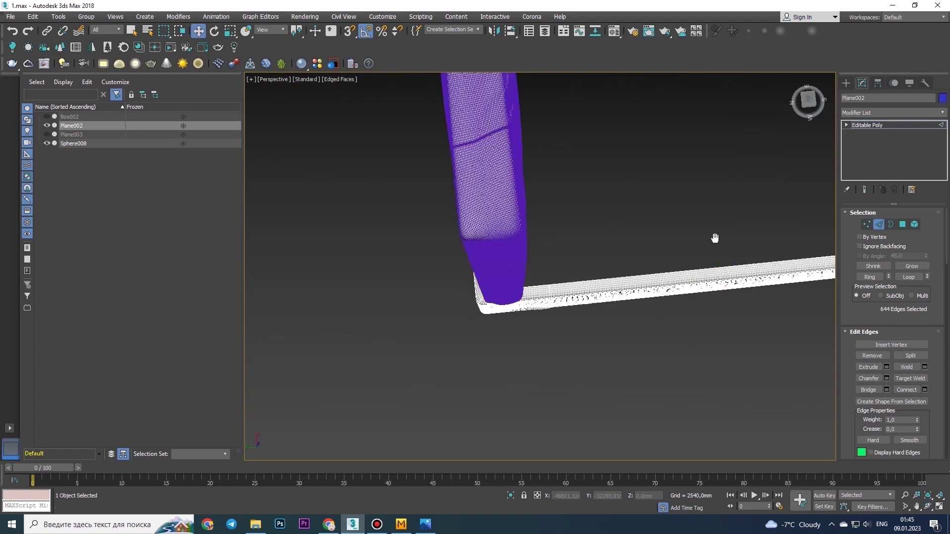
{"action": "scroll", "coordinate": [589, 250], "scroll_direction": "up", "scroll_amount": 4}
{"action": "scroll", "coordinate": [591, 225], "scroll_direction": "up", "scroll_amount": 2}
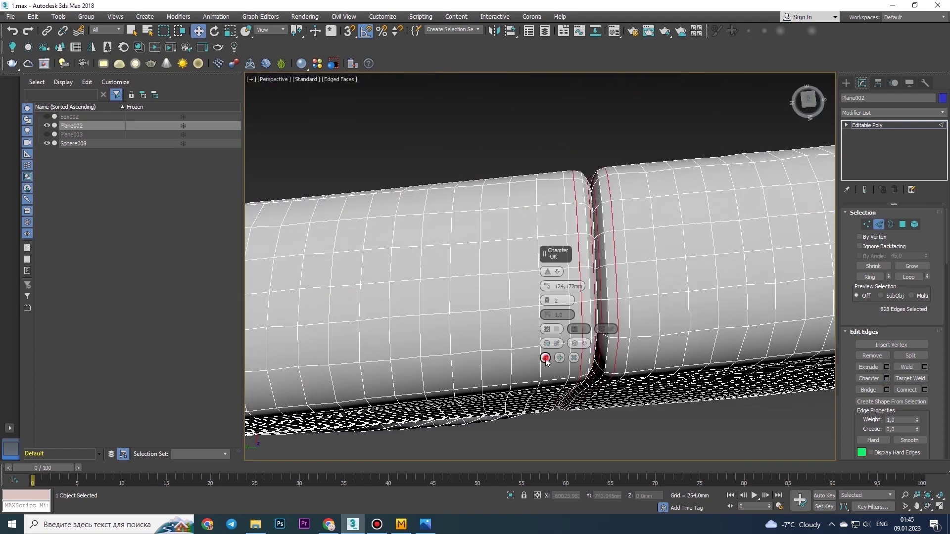
Chamfer the seam loops at 124.172 mm with 2 segments.
{"action": "left_click", "coordinate": [545, 358]}
{"action": "middle_click_drag", "start_coordinate": [546, 357], "coordinate": [630, 307], "text": "alt"}
{"action": "scroll", "coordinate": [631, 307], "scroll_direction": "up", "scroll_amount": 3}
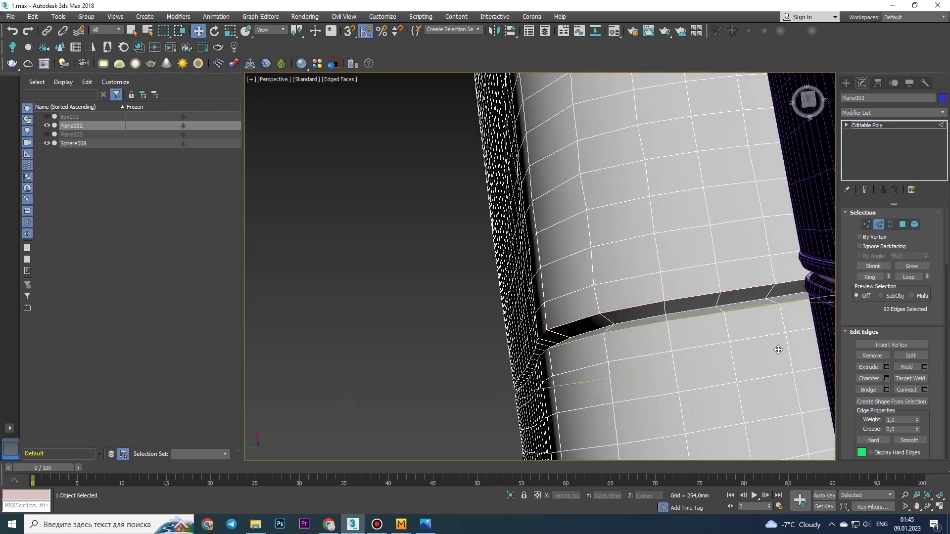
{"action": "left_click", "coordinate": [546, 357]}
{"action": "scroll", "coordinate": [590, 296], "scroll_direction": "down", "scroll_amount": 4}
{"action": "middle_click_drag", "start_coordinate": [589, 297], "coordinate": [692, 277], "text": "alt"}
{"action": "scroll", "coordinate": [692, 267], "scroll_direction": "up", "scroll_amount": 4}
Switch to Polygon level and select the polygons inside the chamfered seam grooves.
{"action": "left_click", "coordinate": [667, 265]}
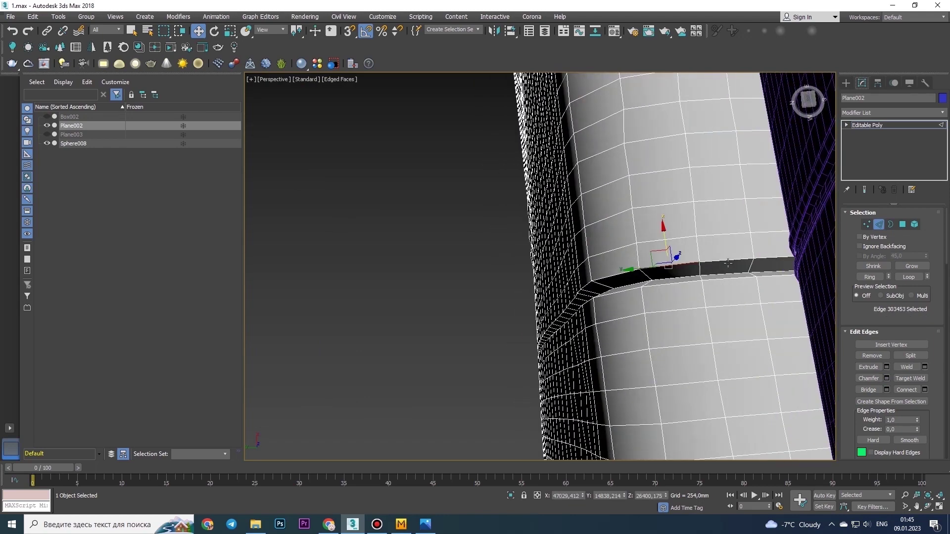
{"action": "scroll", "coordinate": [599, 296], "scroll_direction": "down", "scroll_amount": 3}
{"action": "middle_click_drag", "start_coordinate": [599, 296], "coordinate": [495, 247], "text": "alt"}
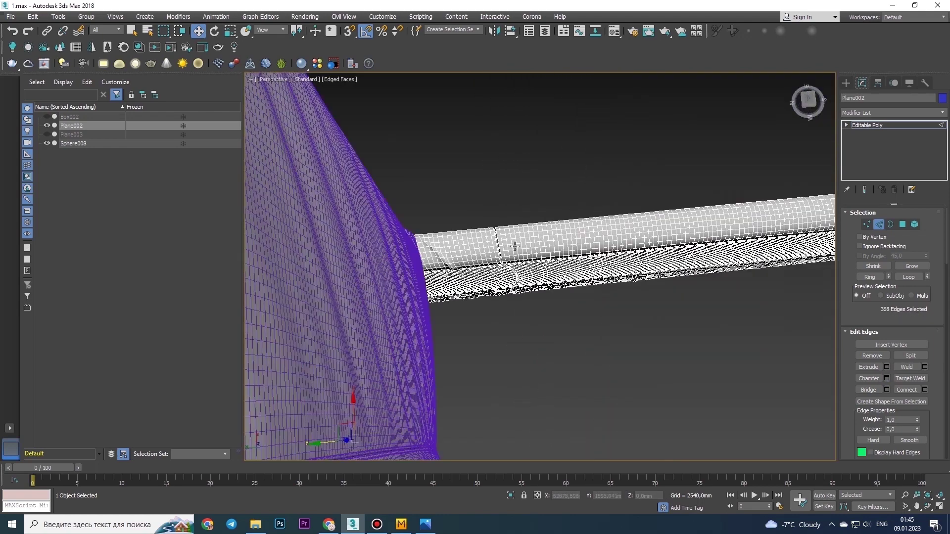
{"action": "scroll", "coordinate": [494, 247], "scroll_direction": "up", "scroll_amount": 3}
{"action": "left_click", "coordinate": [478, 240]}
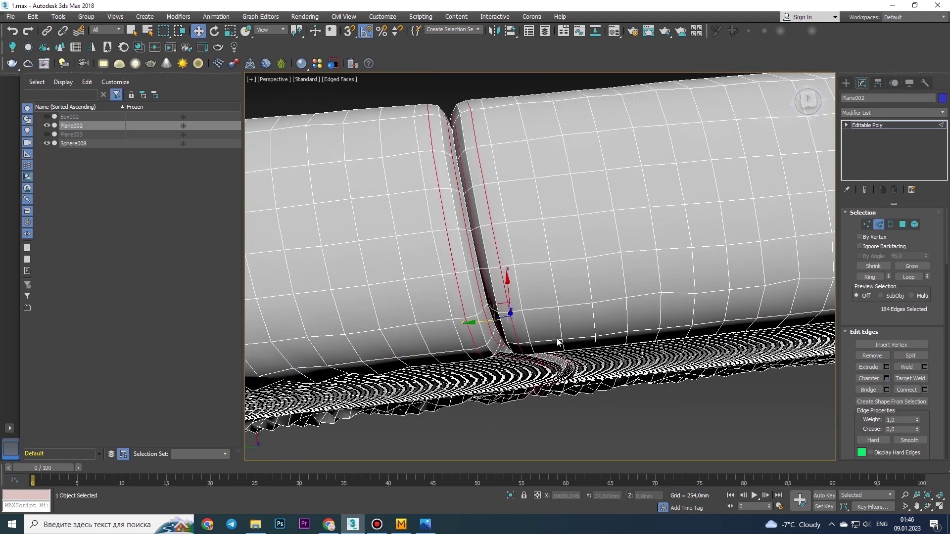
{"action": "scroll", "coordinate": [557, 341], "scroll_direction": "up", "scroll_amount": 3}
{"action": "middle_click_drag", "start_coordinate": [494, 297], "coordinate": [593, 277], "text": "alt"}
{"action": "scroll", "coordinate": [594, 277], "scroll_direction": "down", "scroll_amount": 3}
{"action": "scroll", "coordinate": [639, 252], "scroll_direction": "up", "scroll_amount": 2}
{"action": "left_click", "coordinate": [639, 253], "text": "ctrl"}
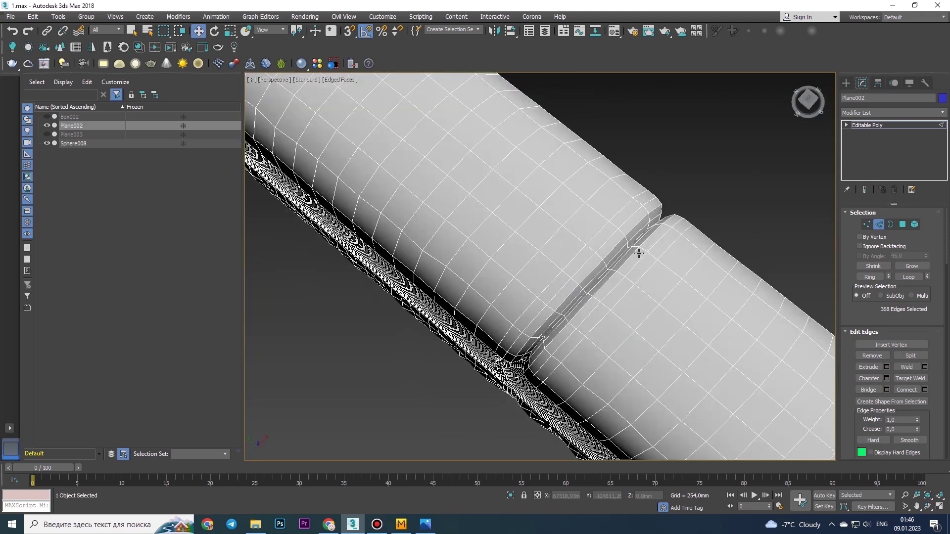
{"action": "key", "text": "4"}
{"action": "middle_click_drag", "start_coordinate": [639, 253], "coordinate": [663, 230], "text": "alt"}
{"action": "left_click", "coordinate": [662, 230]}
{"action": "scroll", "coordinate": [617, 219], "scroll_direction": "down", "scroll_amount": 3}
Add the seam polygon loops on the top of the frame to the selection.
{"action": "middle_click_drag", "start_coordinate": [457, 248], "coordinate": [451, 254], "text": "alt"}
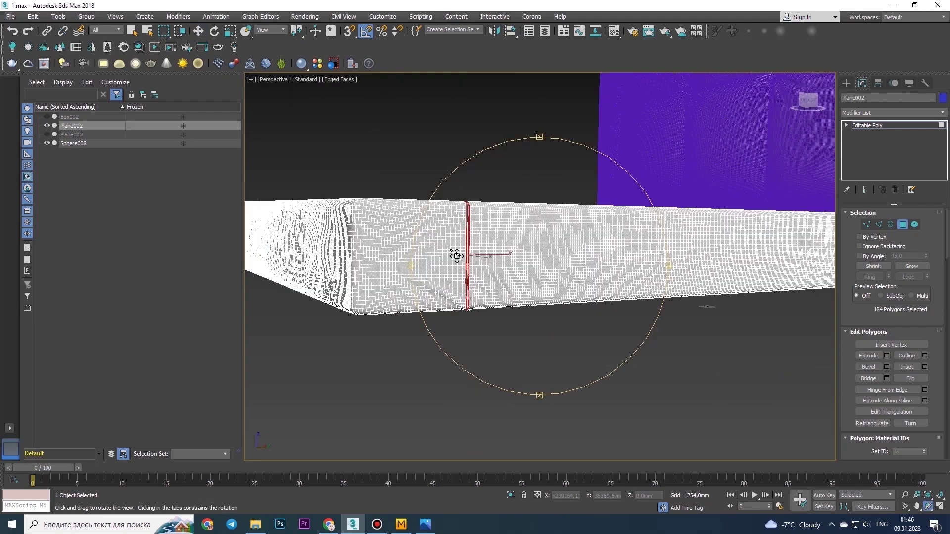
{"action": "scroll", "coordinate": [451, 254], "scroll_direction": "up", "scroll_amount": 3}
{"action": "left_click", "coordinate": [432, 298], "text": "shift"}
{"action": "scroll", "coordinate": [432, 299], "scroll_direction": "down", "scroll_amount": 5}
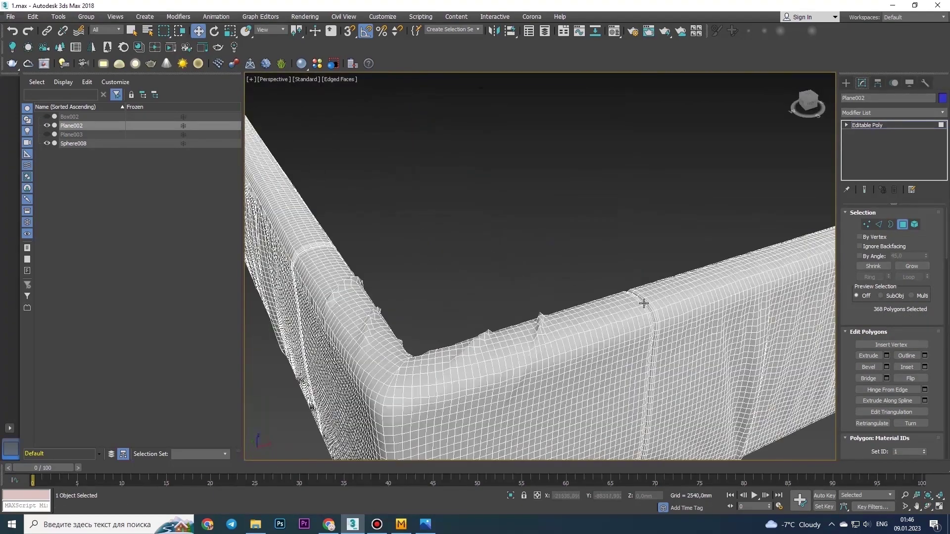
{"action": "middle_click_drag", "start_coordinate": [432, 298], "coordinate": [458, 229], "text": "alt"}
{"action": "scroll", "coordinate": [458, 229], "scroll_direction": "down", "scroll_amount": 3}
{"action": "scroll", "coordinate": [459, 229], "scroll_direction": "up", "scroll_amount": 6}
{"action": "key", "text": "w"}
{"action": "left_click", "coordinate": [471, 216], "text": "ctrl"}
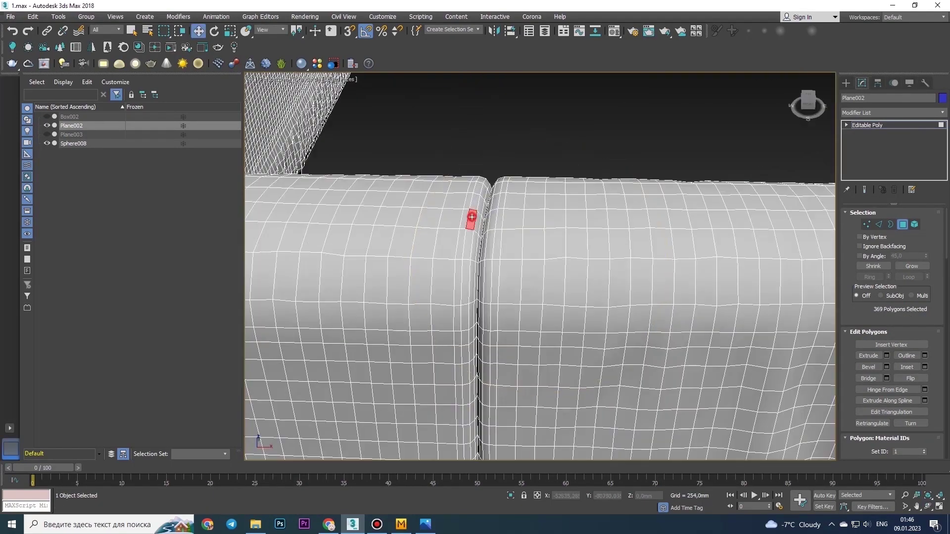
{"action": "left_click", "coordinate": [495, 204], "text": "shift"}
{"action": "middle_click_drag", "start_coordinate": [496, 204], "coordinate": [540, 248], "text": "alt"}
{"action": "middle_click_drag", "start_coordinate": [438, 214], "coordinate": [557, 346], "text": "alt"}
{"action": "left_click", "coordinate": [557, 346], "text": "shift"}
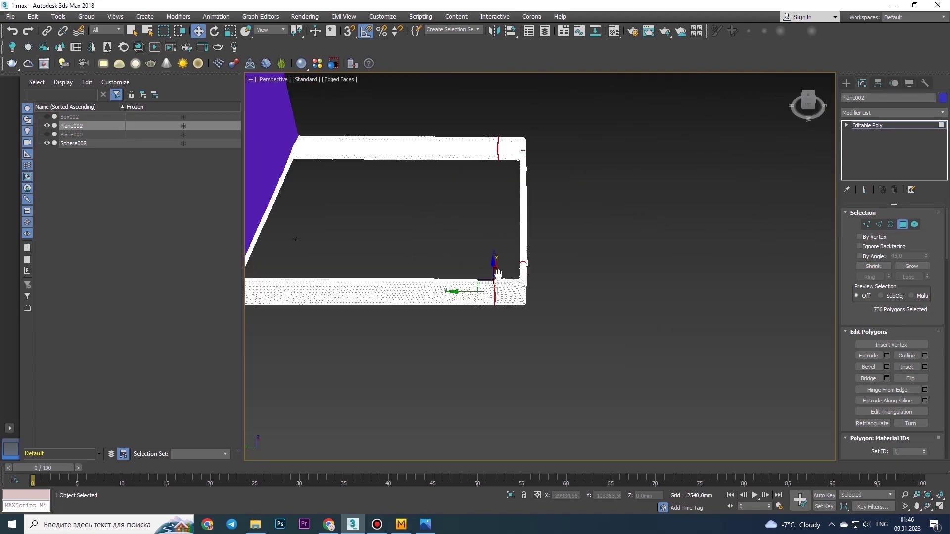
Add the remaining seam polygon loops along the cover's long side.
{"action": "scroll", "coordinate": [557, 346], "scroll_direction": "down", "scroll_amount": 3}
{"action": "scroll", "coordinate": [557, 247], "scroll_direction": "up", "scroll_amount": 3}
{"action": "middle_click_drag", "start_coordinate": [556, 164], "coordinate": [535, 217], "text": "alt"}
{"action": "scroll", "coordinate": [535, 218], "scroll_direction": "up", "scroll_amount": 4}
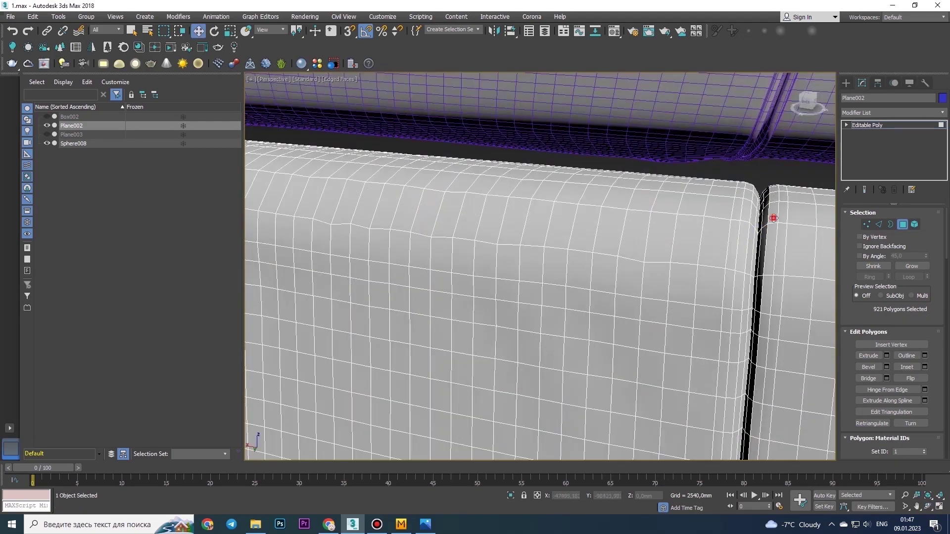
{"action": "left_click", "coordinate": [535, 218], "text": "shift"}
{"action": "scroll", "coordinate": [535, 217], "scroll_direction": "down", "scroll_amount": 3}
{"action": "scroll", "coordinate": [535, 218], "scroll_direction": "up", "scroll_amount": 4}
{"action": "left_click", "coordinate": [752, 241], "text": "ctrl"}
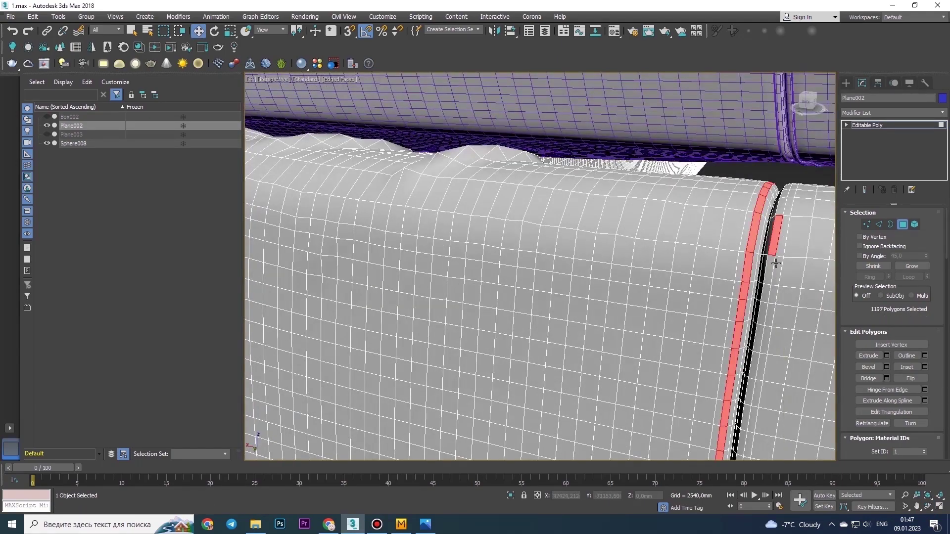
{"action": "scroll", "coordinate": [775, 263], "scroll_direction": "down", "scroll_amount": 5}
{"action": "middle_click_drag", "start_coordinate": [515, 282], "coordinate": [578, 282], "text": "alt"}
{"action": "scroll", "coordinate": [587, 173], "scroll_direction": "up", "scroll_amount": 5}
{"action": "left_click", "coordinate": [585, 167], "text": "shift"}
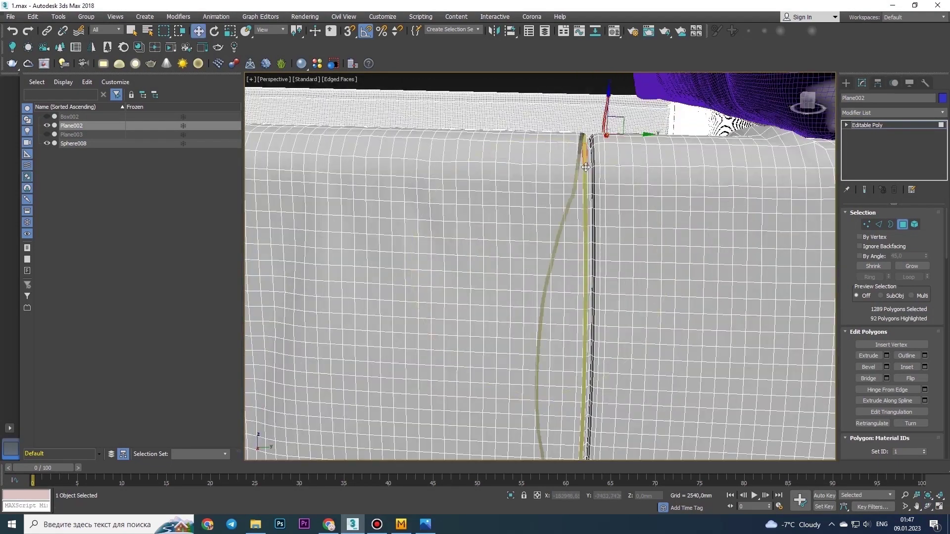
{"action": "scroll", "coordinate": [576, 184], "scroll_direction": "down", "scroll_amount": 4}
{"action": "middle_click_drag", "start_coordinate": [577, 185], "coordinate": [777, 267], "text": "alt"}
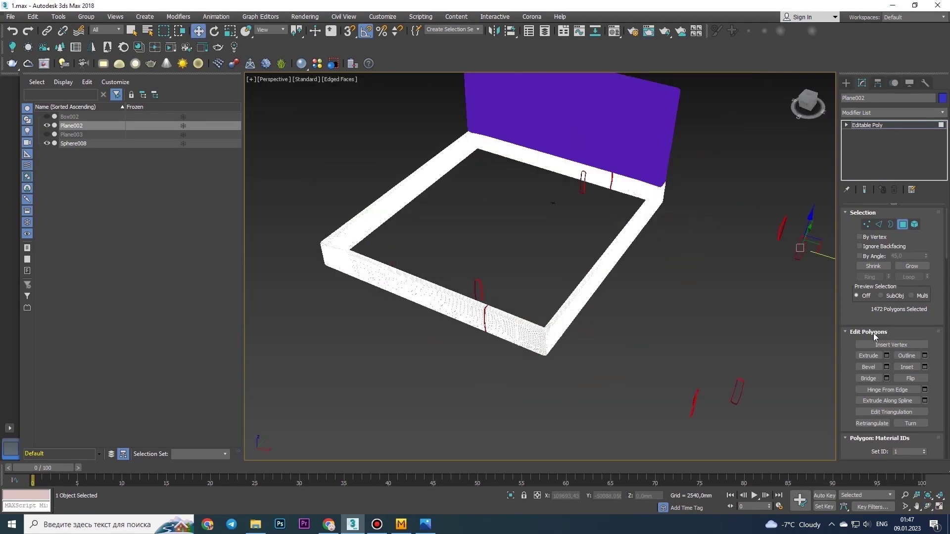
Detach the selected seam polygons as Object001 and return to the four-viewport layout.
{"action": "left_click", "coordinate": [584, 178]}
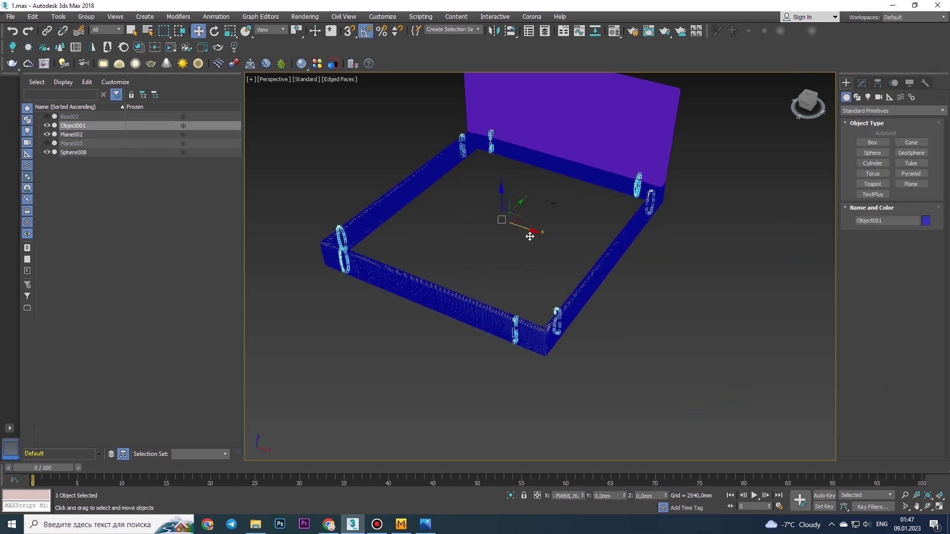
{"action": "scroll", "coordinate": [618, 168], "scroll_direction": "up", "scroll_amount": 8}
{"action": "left_click", "coordinate": [939, 506]}
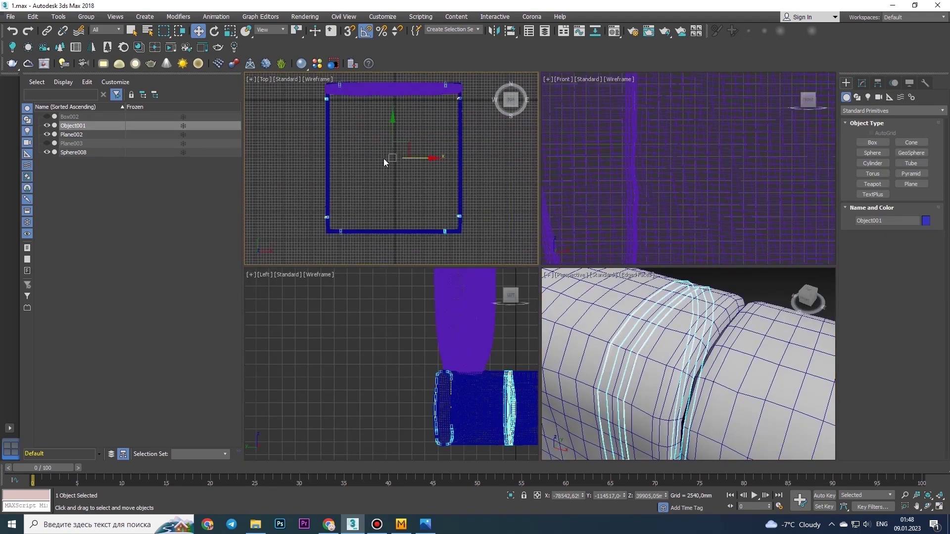
{"action": "middle_click_drag", "start_coordinate": [384, 158], "coordinate": [290, 184]}
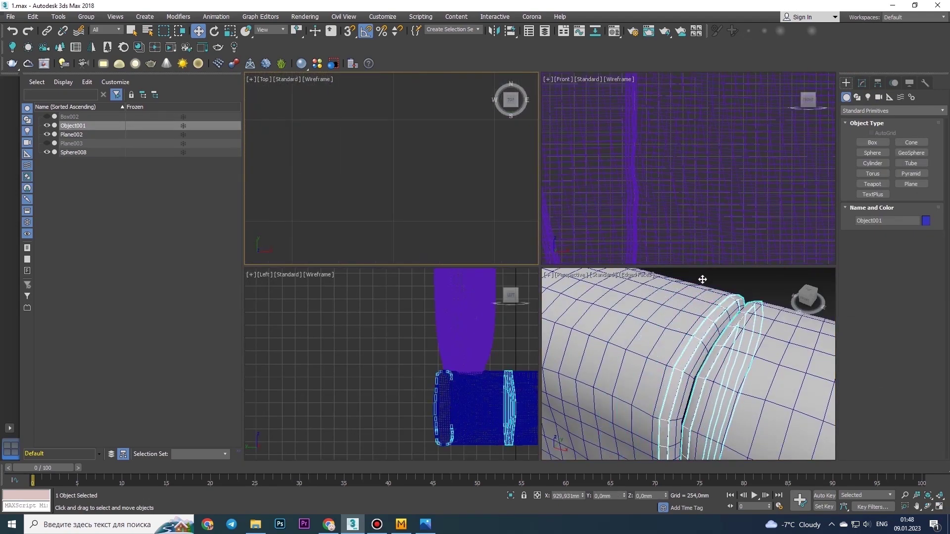
Maximize the Perspective view and pick a Shell modifier for Object001 from the Modifier List.
{"action": "left_click", "coordinate": [702, 279]}
{"action": "left_click", "coordinate": [939, 507]}
{"action": "left_click", "coordinate": [861, 82]}
{"action": "left_click", "coordinate": [893, 113]}
Add a Shell to the piping strips and collapse it into an Editable Poly.
{"action": "left_click", "coordinate": [899, 220]}
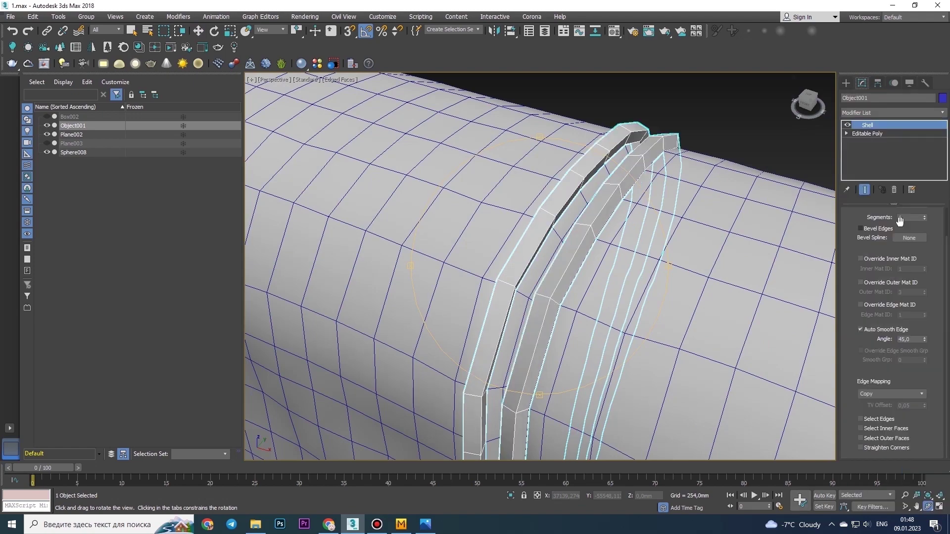
{"action": "scroll", "coordinate": [568, 212], "scroll_direction": "down", "scroll_amount": 5}
{"action": "left_click_drag", "start_coordinate": [568, 212], "coordinate": [655, 193]}
{"action": "scroll", "coordinate": [549, 149], "scroll_direction": "up", "scroll_amount": 4}
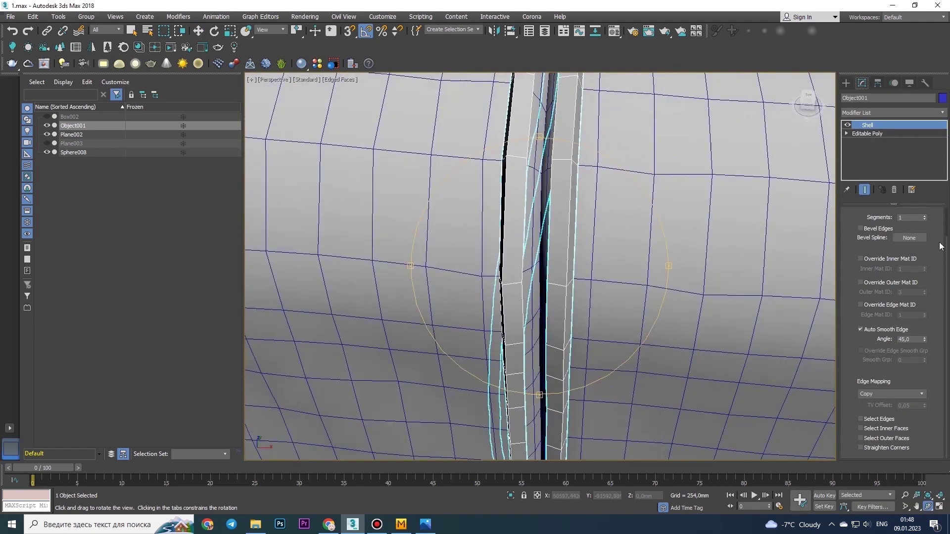
{"action": "right_click", "coordinate": [564, 173]}
{"action": "left_click", "coordinate": [693, 280]}
Chamfer the edges along the piping strips while the piping is isolated.
{"action": "key", "text": "alt+q"}
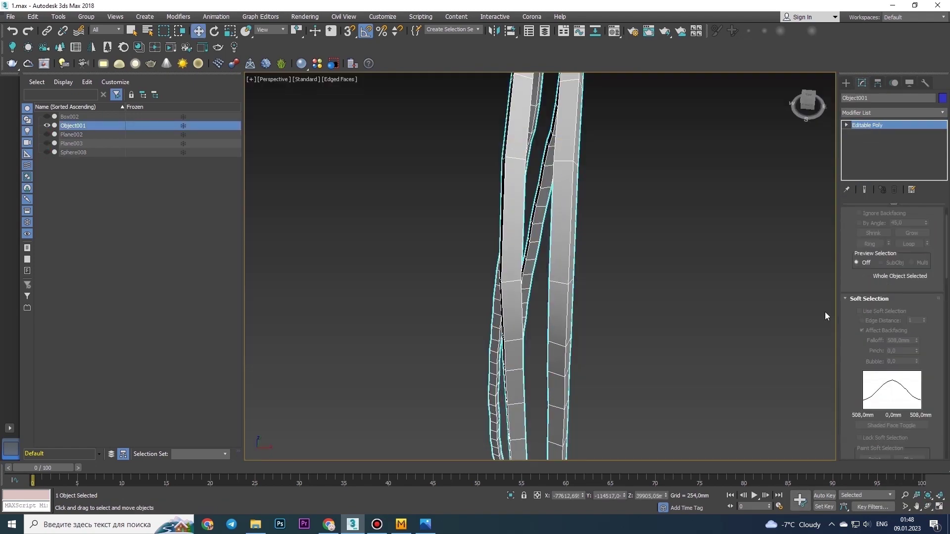
{"action": "key", "text": "2"}
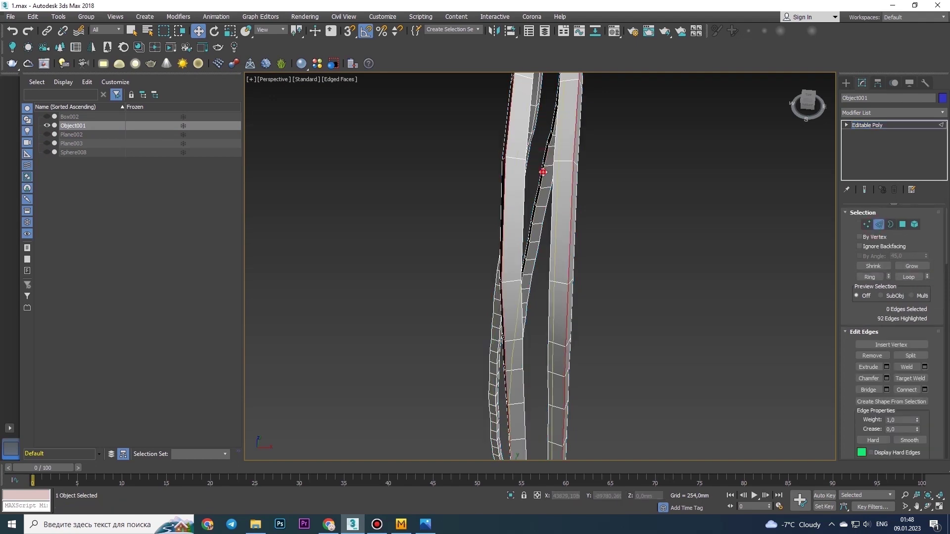
{"action": "middle_click_drag", "start_coordinate": [536, 102], "coordinate": [749, 109], "text": "alt"}
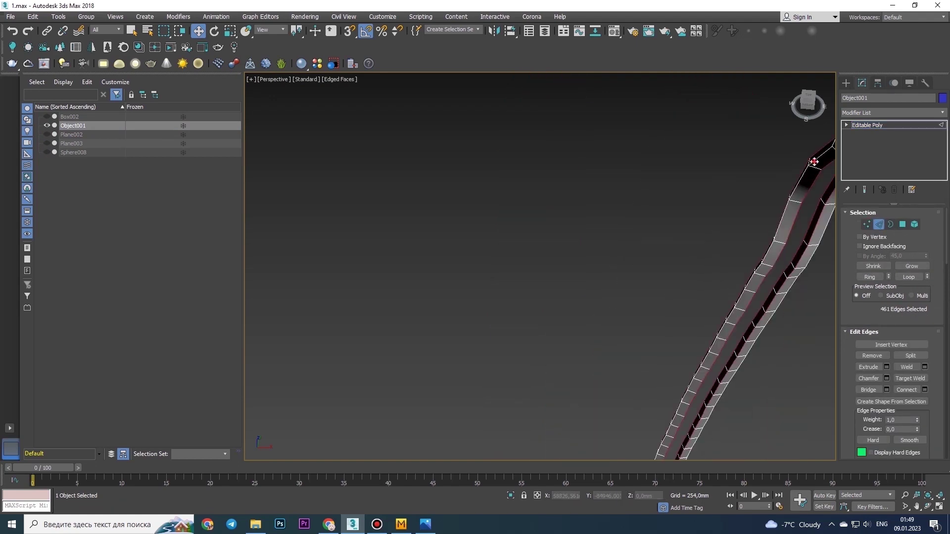
{"action": "mouse_move", "coordinate": [680, 157]}
{"action": "middle_mouse_down", "text": "alt"}
{"action": "mouse_move", "coordinate": [399, 106]}
{"action": "mouse_move", "coordinate": [547, 267]}
{"action": "mouse_move", "coordinate": [699, 275]}
{"action": "mouse_move", "coordinate": [551, 311]}
{"action": "middle_mouse_up", "text": "alt"}
{"action": "key", "text": "ctrl+shift+c"}
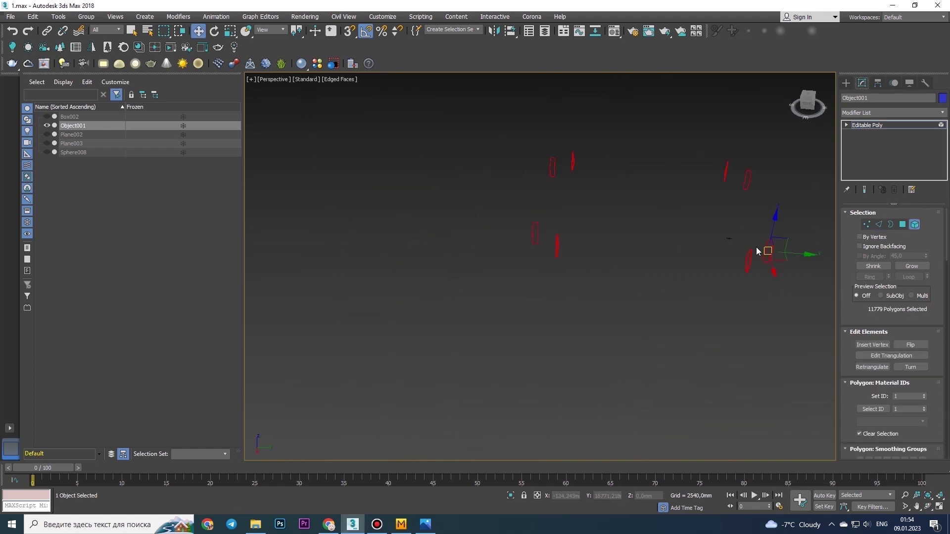
{"action": "scroll", "coordinate": [890, 297], "scroll_direction": "down", "scroll_amount": 3}
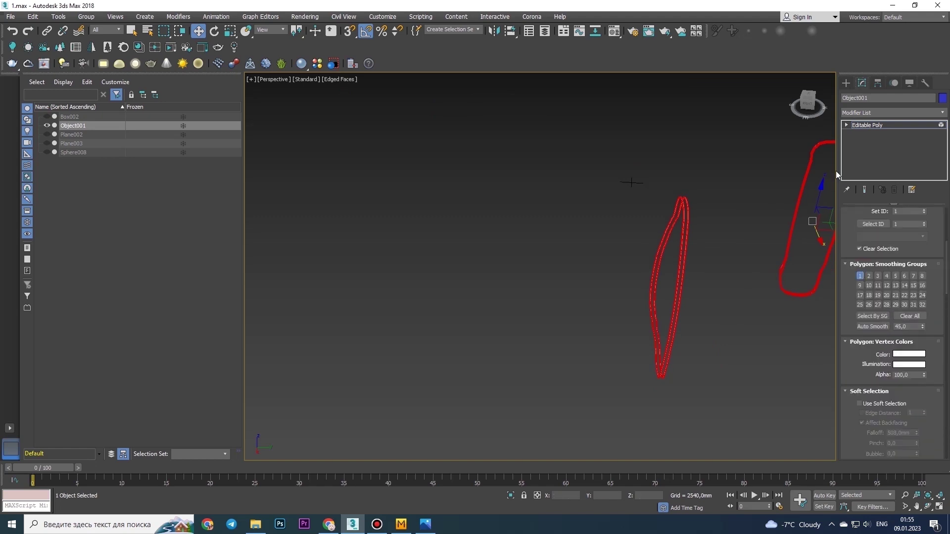
{"action": "left_click", "coordinate": [846, 83]}
{"action": "left_click", "coordinate": [339, 79]}
{"action": "left_click", "coordinate": [382, 191]}
{"action": "key", "text": "alt+q"}
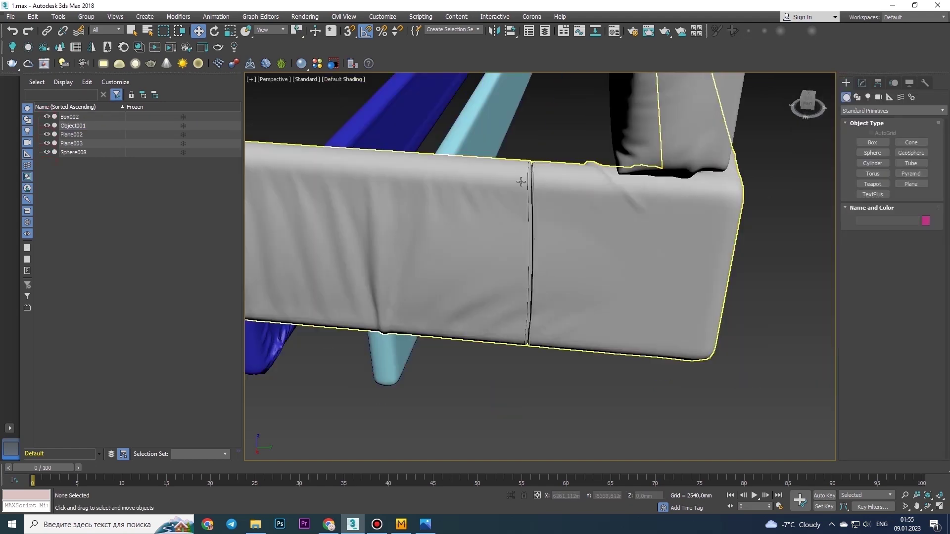
Attach the mattress cover to the piping mesh.
{"action": "middle_click_drag", "start_coordinate": [495, 247], "coordinate": [569, 222], "text": "alt"}
{"action": "left_click", "coordinate": [861, 82]}
{"action": "left_click", "coordinate": [868, 454]}
{"action": "left_click", "coordinate": [569, 367]}
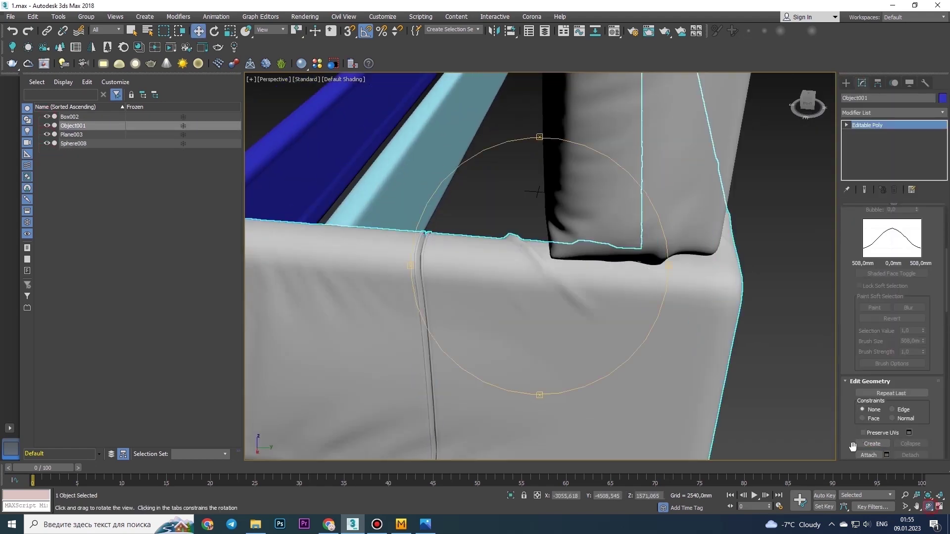
{"action": "scroll", "coordinate": [525, 259], "scroll_direction": "down", "scroll_amount": 3}
{"action": "middle_click_drag", "start_coordinate": [526, 258], "coordinate": [615, 361], "text": "alt"}
{"action": "scroll", "coordinate": [569, 197], "scroll_direction": "up", "scroll_amount": 5}
Detach the piping polygons as Object002, shell them, and collapse to Editable Poly.
{"action": "key", "text": "4"}
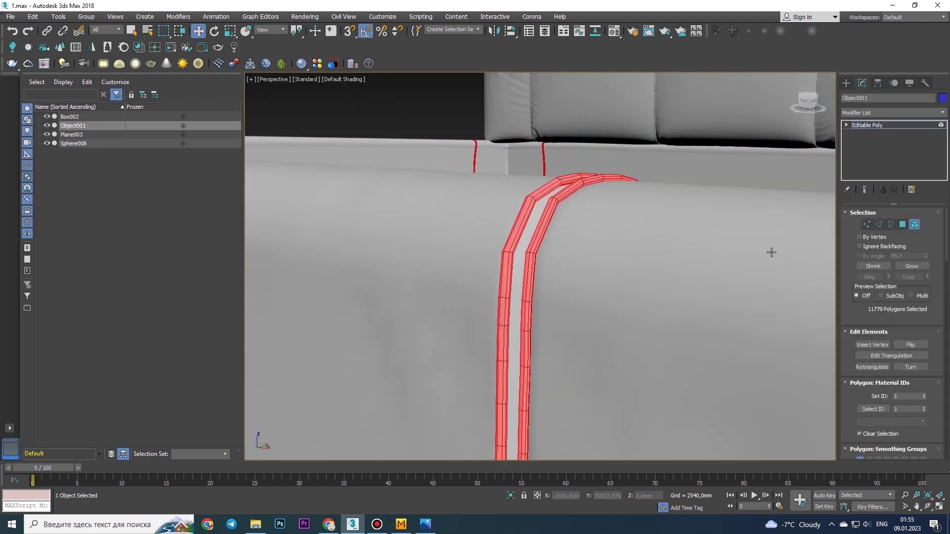
{"action": "scroll", "coordinate": [868, 307], "scroll_direction": "down", "scroll_amount": 5}
{"action": "left_click", "coordinate": [868, 307]}
{"action": "key", "text": "Return"}
{"action": "left_click", "coordinate": [891, 113]}
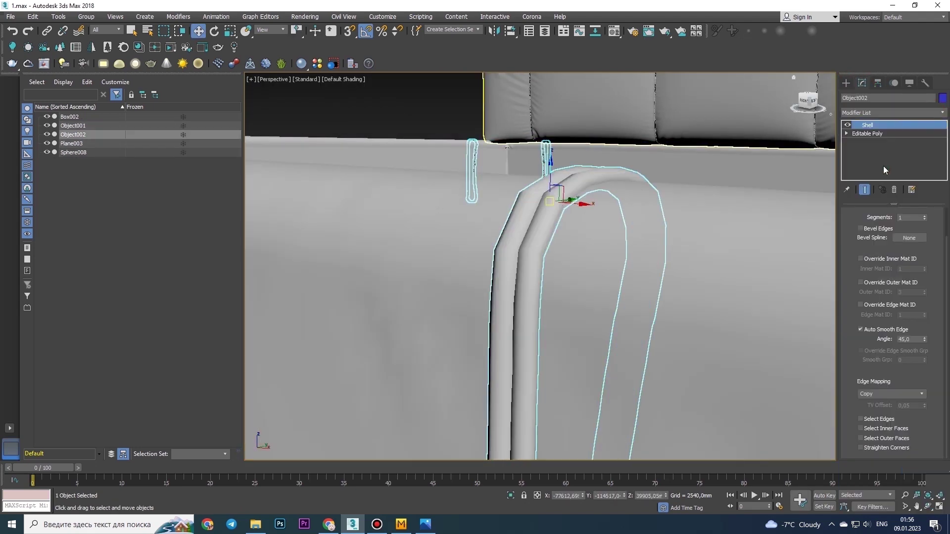
{"action": "right_click", "coordinate": [884, 170]}
{"action": "left_click", "coordinate": [905, 277]}
{"action": "scroll", "coordinate": [539, 267], "scroll_direction": "down", "scroll_amount": 4}
{"action": "middle_click_drag", "start_coordinate": [539, 267], "coordinate": [619, 277], "text": "alt"}
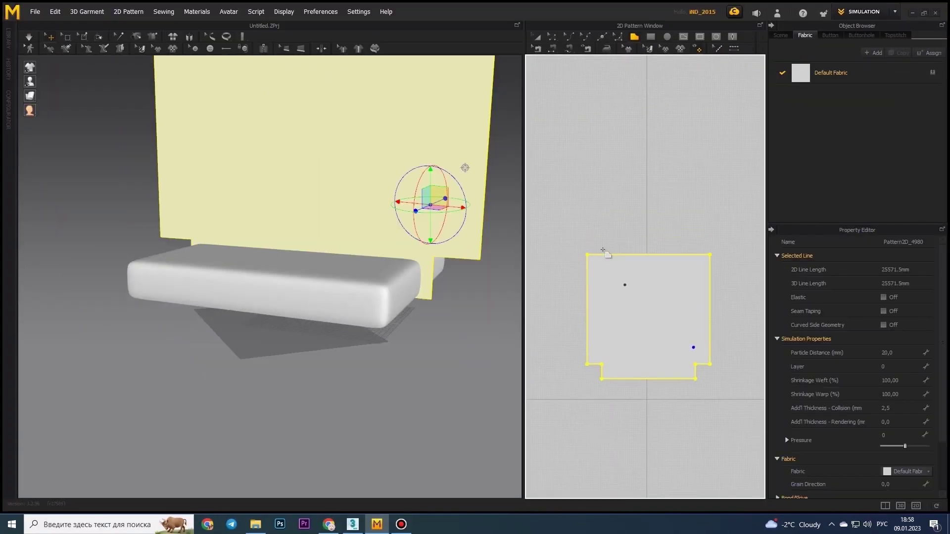
Sew the middle panel's edge to the other panel's edge with a segment seam.
{"action": "scroll", "coordinate": [602, 250], "scroll_direction": "up", "scroll_amount": 2}
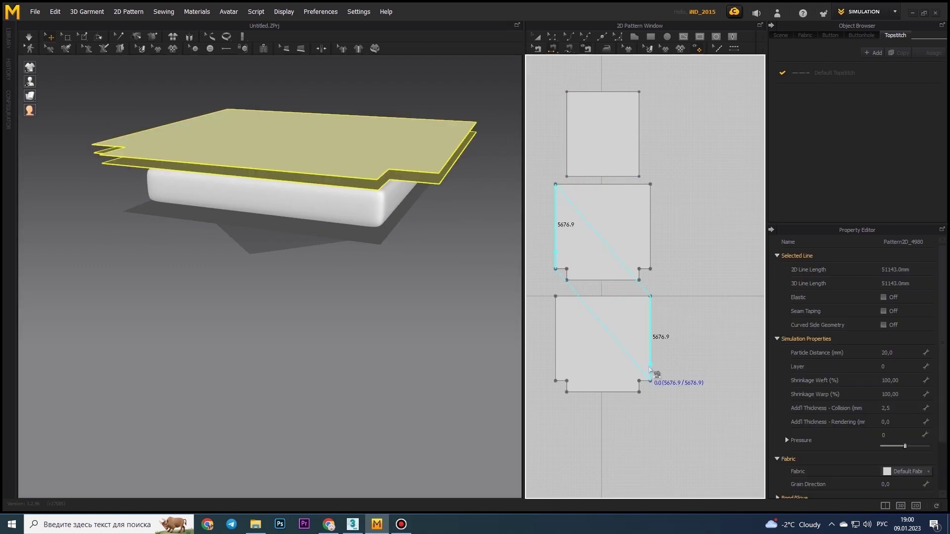
{"action": "left_click", "coordinate": [626, 185]}
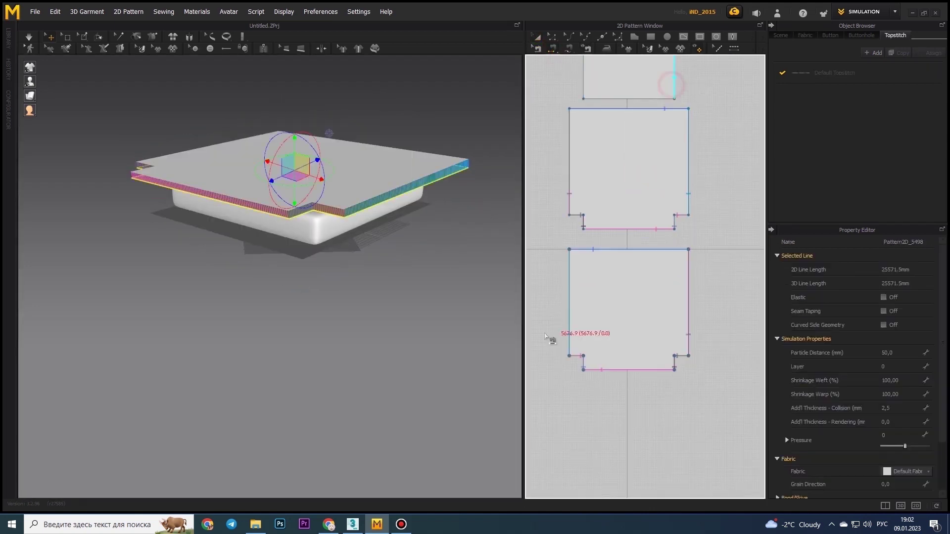
{"action": "left_click", "coordinate": [651, 367]}
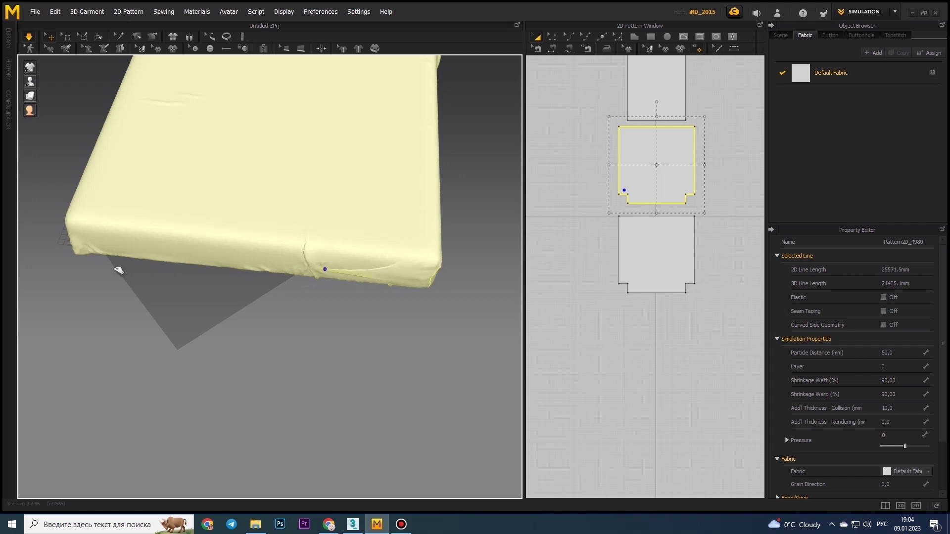
Simulate both cover panels, then select the top panel and simulate again.
{"action": "right_click_drag", "start_coordinate": [358, 244], "coordinate": [344, 230]}
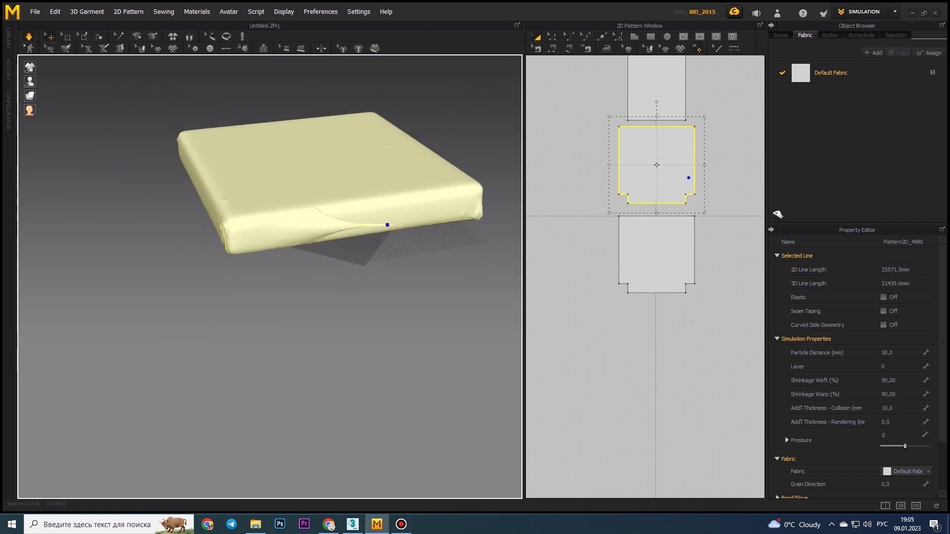
{"action": "mouse_move", "coordinate": [188, 74]}
{"action": "right_mouse_down"}
{"action": "mouse_move", "coordinate": [299, 170]}
{"action": "mouse_move", "coordinate": [342, 159]}
{"action": "right_mouse_up"}
{"action": "mouse_move", "coordinate": [380, 209]}
{"action": "right_mouse_down"}
{"action": "mouse_move", "coordinate": [316, 188]}
{"action": "mouse_move", "coordinate": [326, 194]}
{"action": "right_mouse_up"}
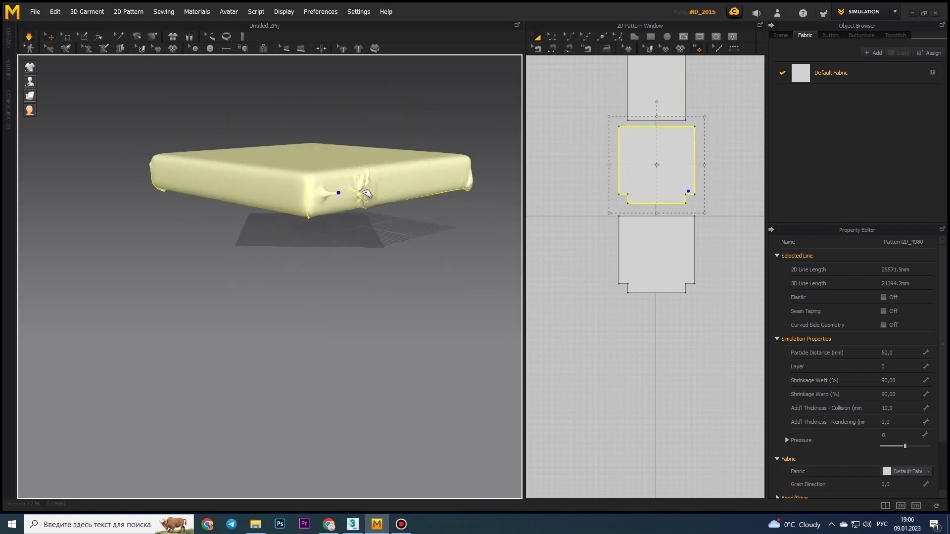
{"action": "mouse_move", "coordinate": [240, 190]}
{"action": "right_mouse_down"}
{"action": "mouse_move", "coordinate": [366, 206]}
{"action": "mouse_move", "coordinate": [261, 190]}
{"action": "right_mouse_up"}
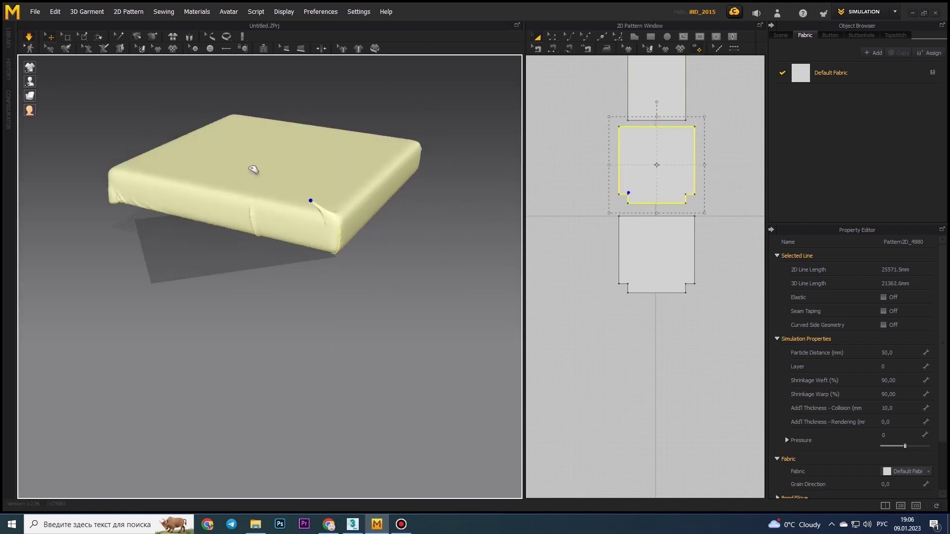
{"action": "right_click_drag", "start_coordinate": [141, 151], "coordinate": [173, 146]}
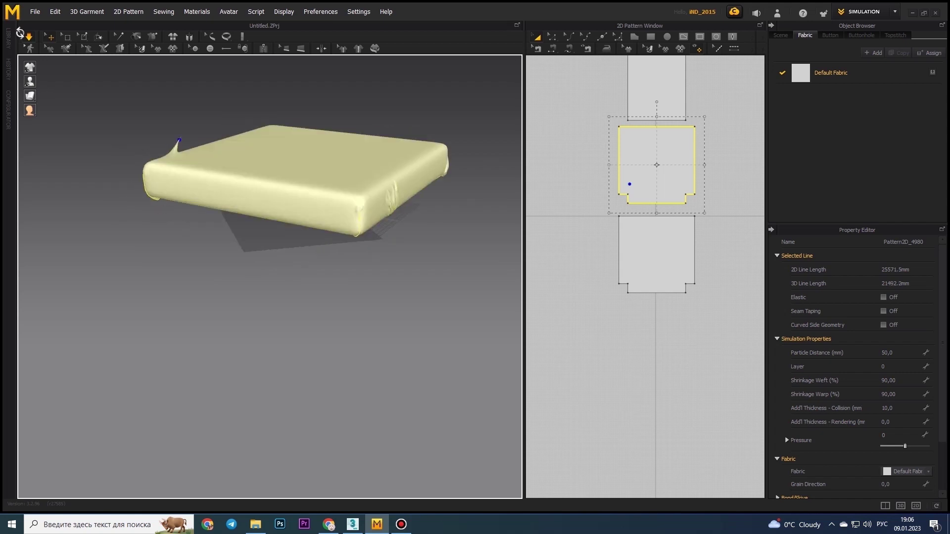
{"action": "key", "text": "ctrl+a"}
{"action": "left_click", "coordinate": [26, 37]}
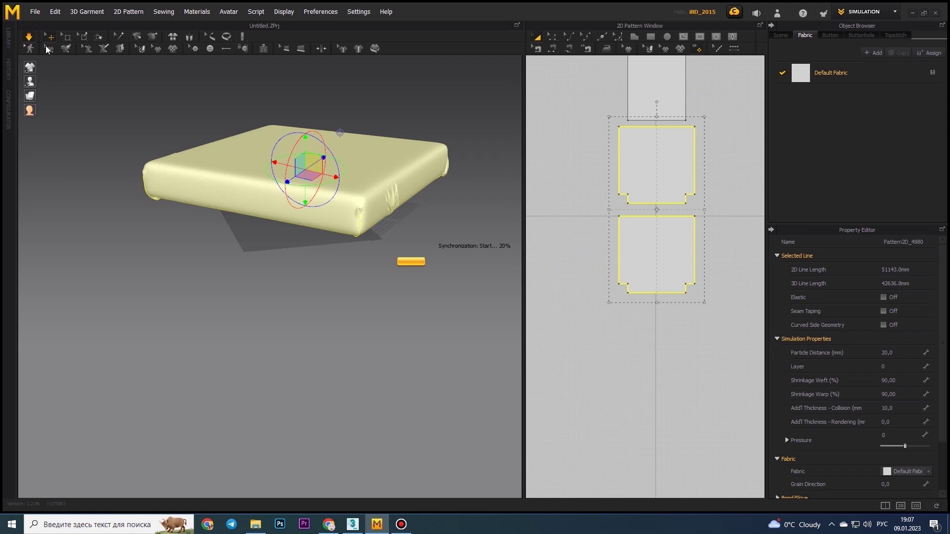
{"action": "left_click", "coordinate": [657, 163]}
{"action": "right_click_drag", "start_coordinate": [296, 198], "coordinate": [406, 204]}
{"action": "scroll", "coordinate": [405, 203], "scroll_direction": "up", "scroll_amount": 3}
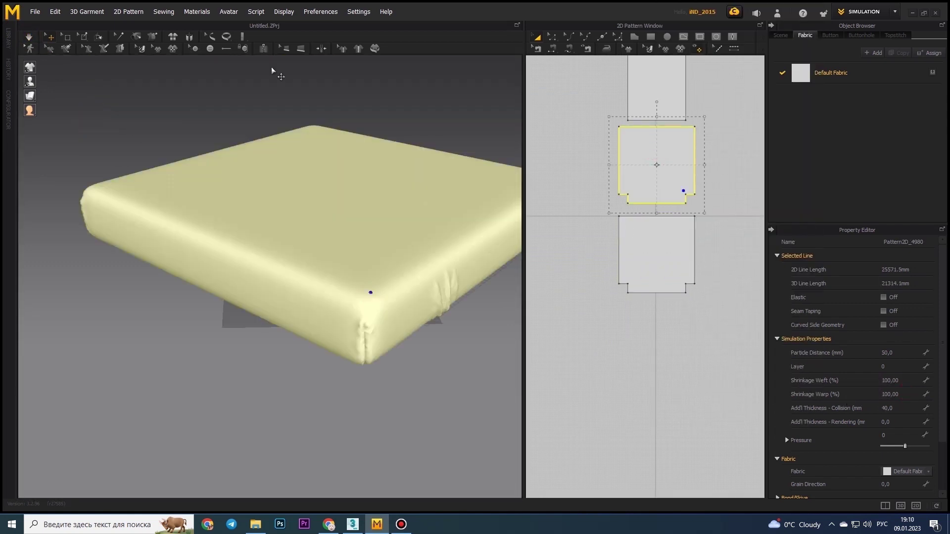
{"action": "key", "text": "space"}
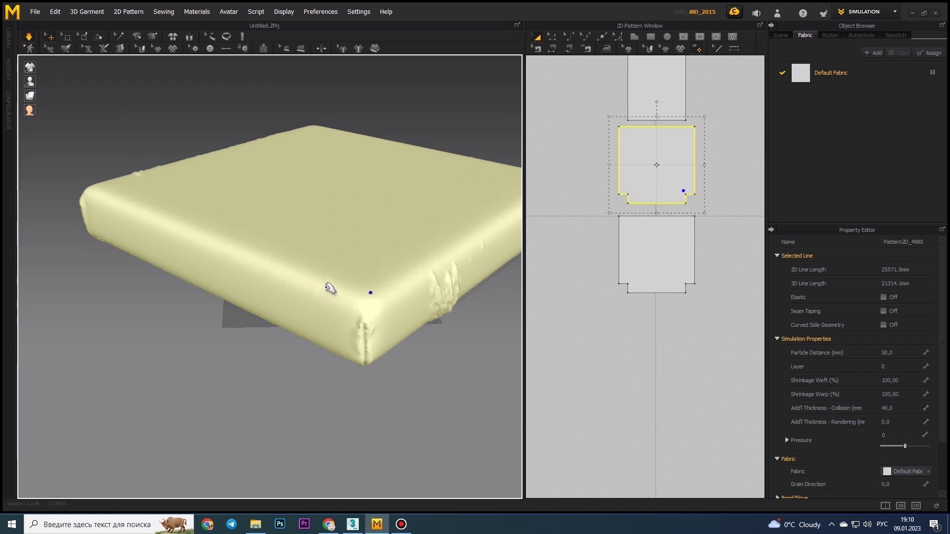
{"action": "mouse_move", "coordinate": [330, 289]}
{"action": "right_mouse_down"}
{"action": "mouse_move", "coordinate": [333, 277]}
{"action": "mouse_move", "coordinate": [423, 272]}
{"action": "mouse_move", "coordinate": [351, 318]}
{"action": "mouse_move", "coordinate": [364, 267]}
{"action": "right_mouse_up"}
Set the cover's Pressure to 1, adjust Shrinkage Warp, and resume the simulation.
{"action": "double_click", "coordinate": [887, 433]}
{"action": "type", "text": "1"}
{"action": "key", "text": "Return"}
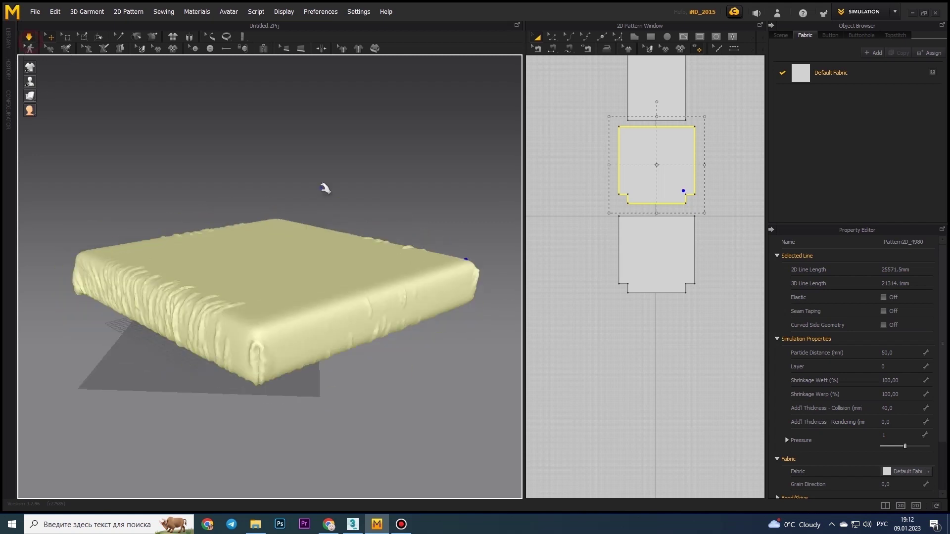
{"action": "double_click", "coordinate": [904, 395]}
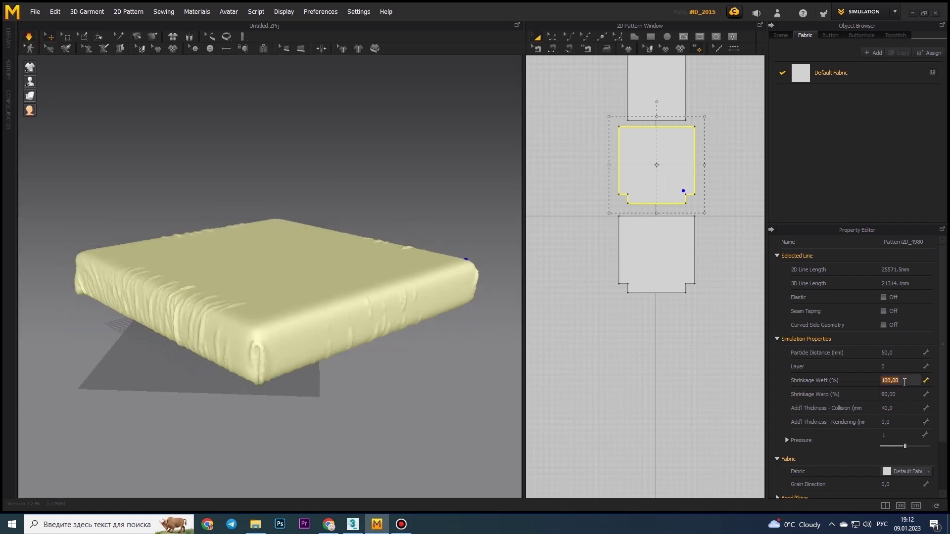
{"action": "key", "text": "Return"}
{"action": "mouse_move", "coordinate": [243, 228]}
{"action": "right_mouse_down"}
{"action": "mouse_move", "coordinate": [294, 245]}
{"action": "mouse_move", "coordinate": [110, 205]}
{"action": "right_mouse_up"}
{"action": "right_click_drag", "start_coordinate": [405, 277], "coordinate": [482, 328]}
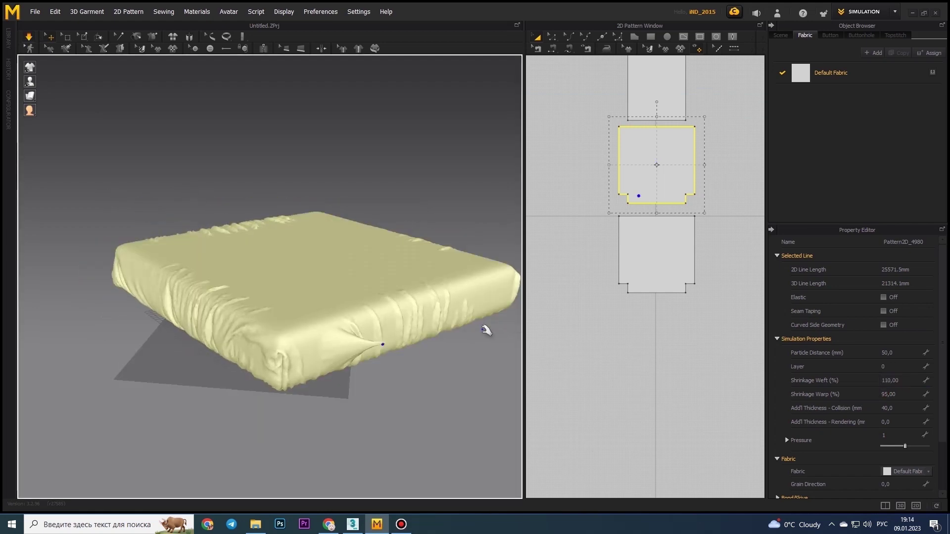
{"action": "right_click_drag", "start_coordinate": [346, 355], "coordinate": [212, 340]}
{"action": "double_click", "coordinate": [904, 394]}
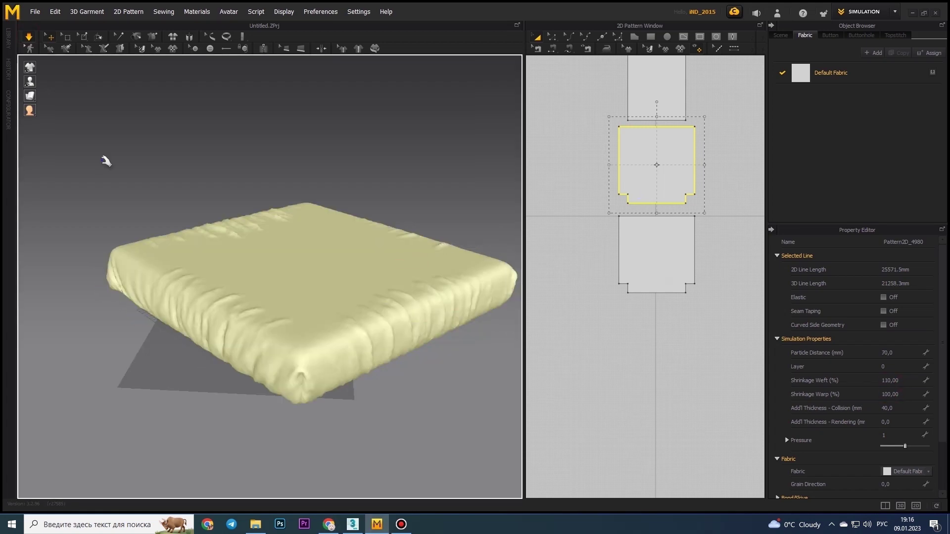
{"action": "right_click_drag", "start_coordinate": [106, 161], "coordinate": [289, 310]}
{"action": "left_click", "coordinate": [28, 37]}
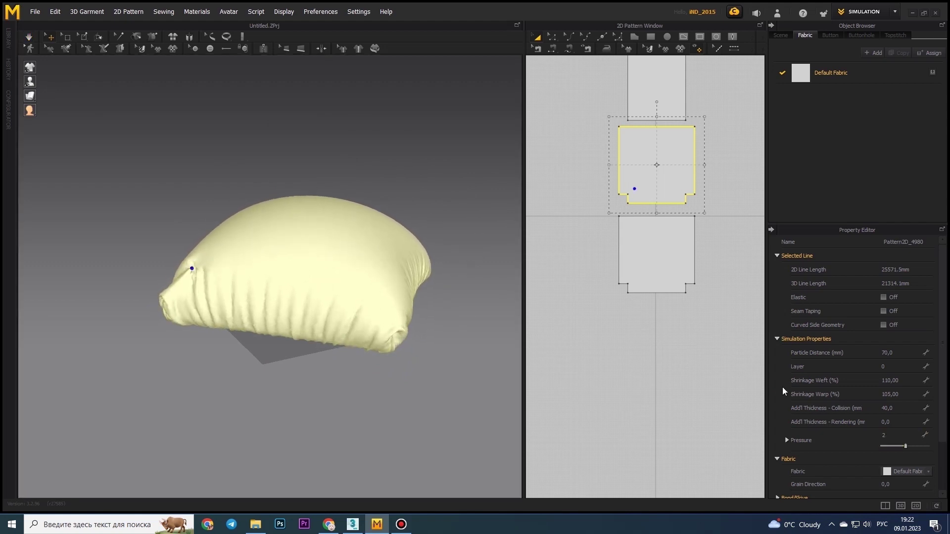
Set the cover pressure to 2 and pull the cushion's left corner into a fold.
{"action": "double_click", "coordinate": [890, 436]}
{"action": "type", "text": "2"}
{"action": "key", "text": "Return"}
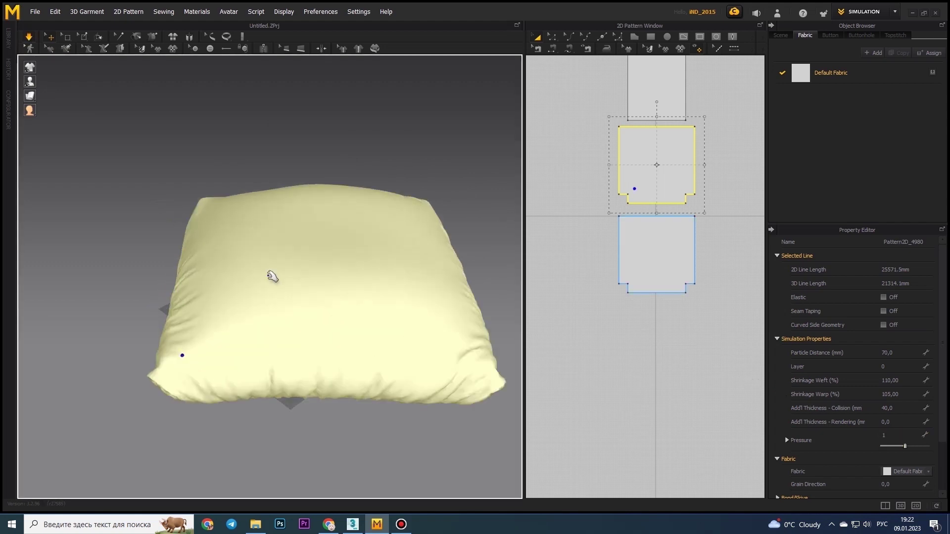
{"action": "left_click_drag", "start_coordinate": [180, 355], "coordinate": [304, 246]}
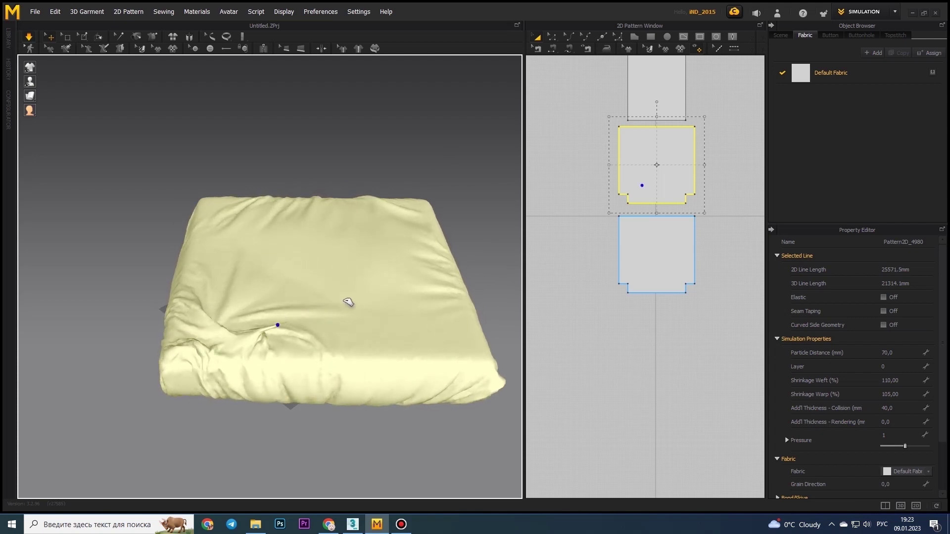
{"action": "left_click_drag", "start_coordinate": [425, 297], "coordinate": [434, 295]}
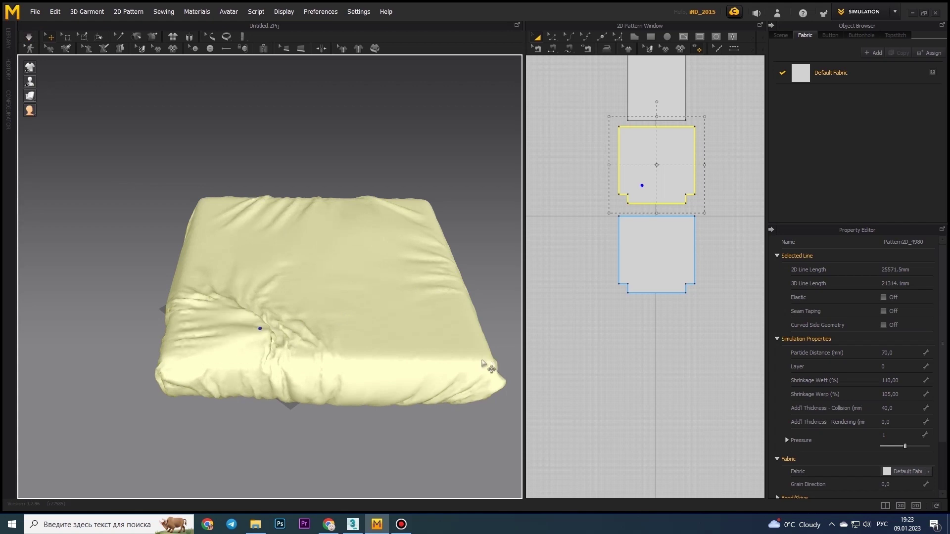
{"action": "right_click_drag", "start_coordinate": [483, 364], "coordinate": [405, 353]}
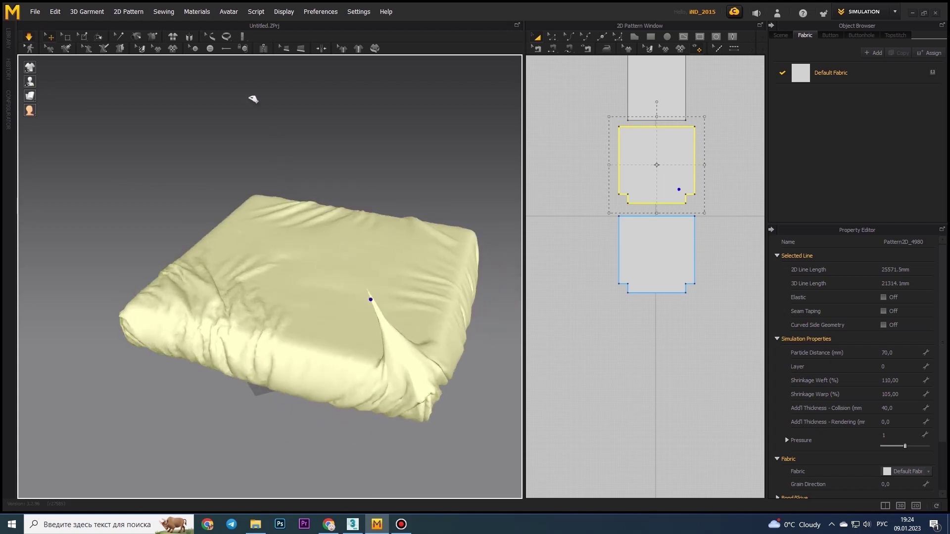
{"action": "right_click_drag", "start_coordinate": [209, 185], "coordinate": [401, 293]}
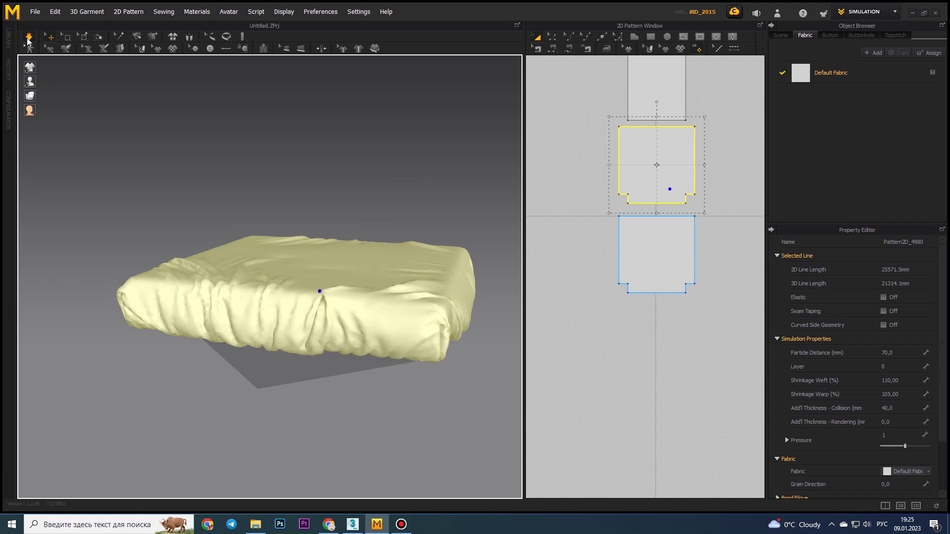
Try a particle distance of 40, then return it to 70 while the cloth simulates.
{"action": "left_click", "coordinate": [898, 353]}
{"action": "type", "text": "40"}
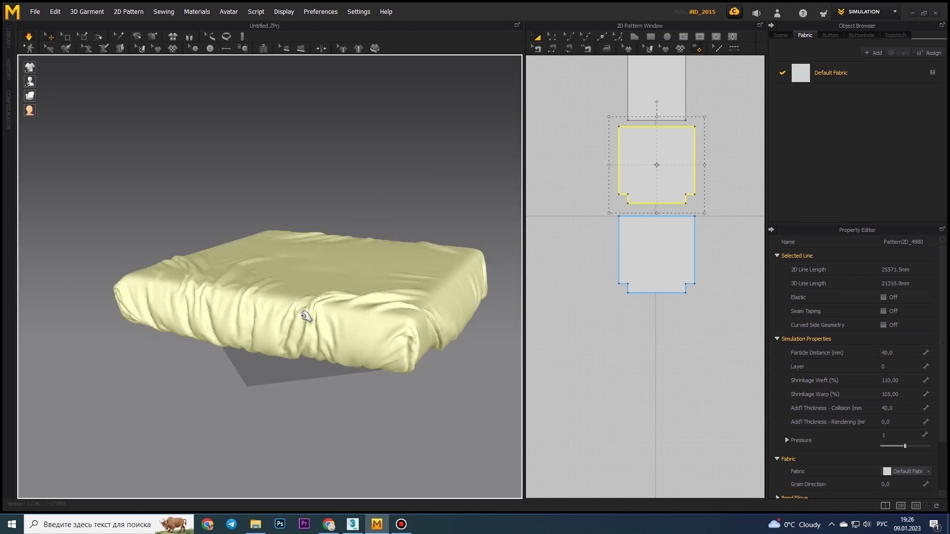
{"action": "mouse_move", "coordinate": [395, 332]}
{"action": "right_mouse_down"}
{"action": "mouse_move", "coordinate": [430, 318]}
{"action": "mouse_move", "coordinate": [396, 377]}
{"action": "mouse_move", "coordinate": [267, 312]}
{"action": "right_mouse_up"}
{"action": "left_click", "coordinate": [897, 352]}
{"action": "type", "text": "70"}
{"action": "left_click", "coordinate": [781, 368]}
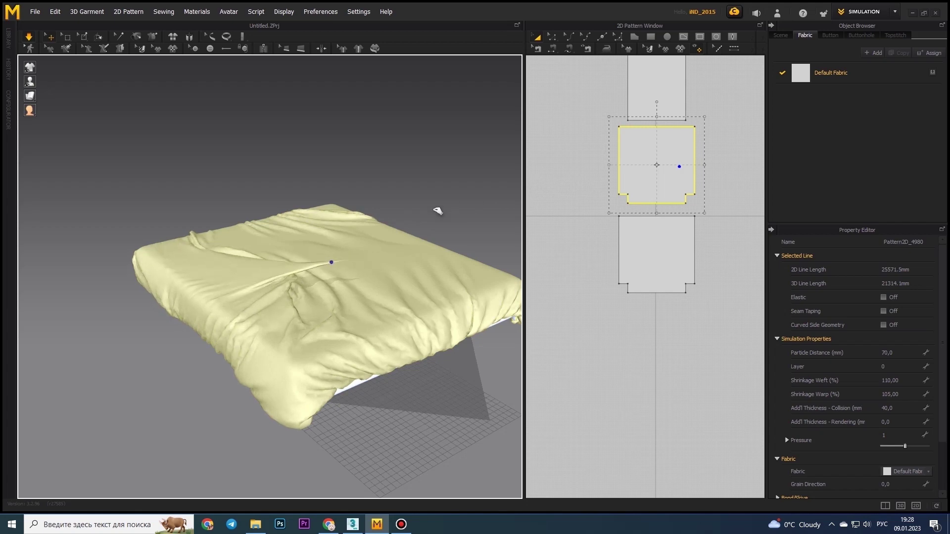
{"action": "right_click_drag", "start_coordinate": [273, 228], "coordinate": [375, 255]}
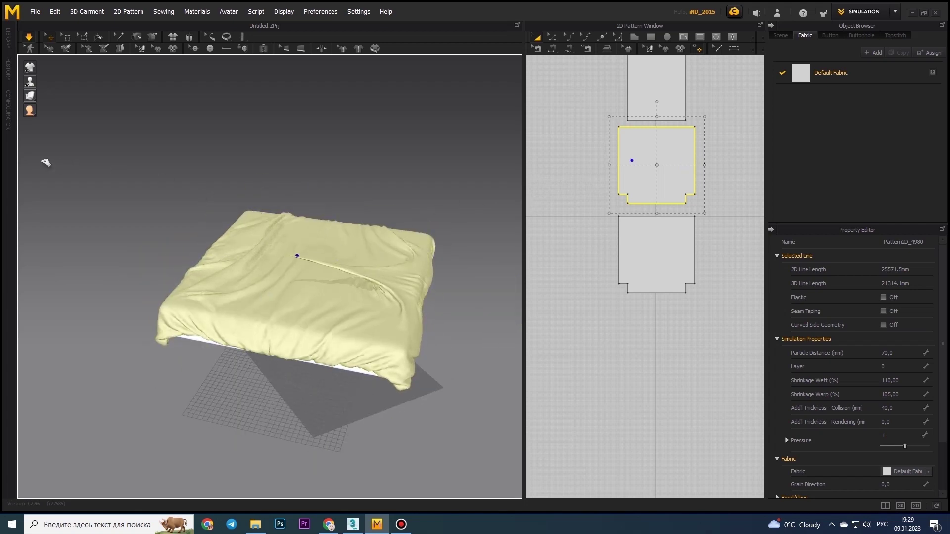
{"action": "right_click_drag", "start_coordinate": [303, 281], "coordinate": [395, 212]}
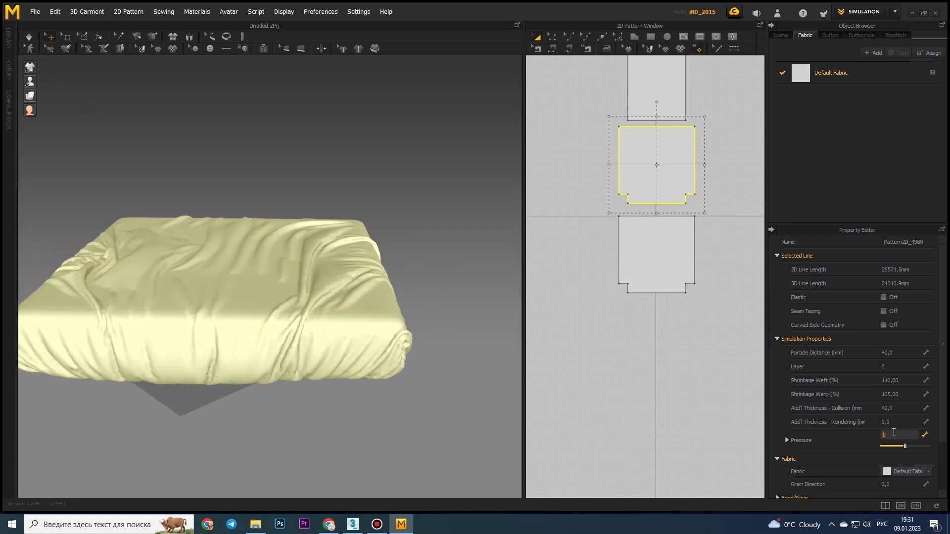
Select the middle cover pattern and resimulate it at particle distance 20.
{"action": "left_click", "coordinate": [831, 72]}
{"action": "left_click", "coordinate": [916, 445]}
{"action": "left_click", "coordinate": [658, 192]}
{"action": "type", "text": "20"}
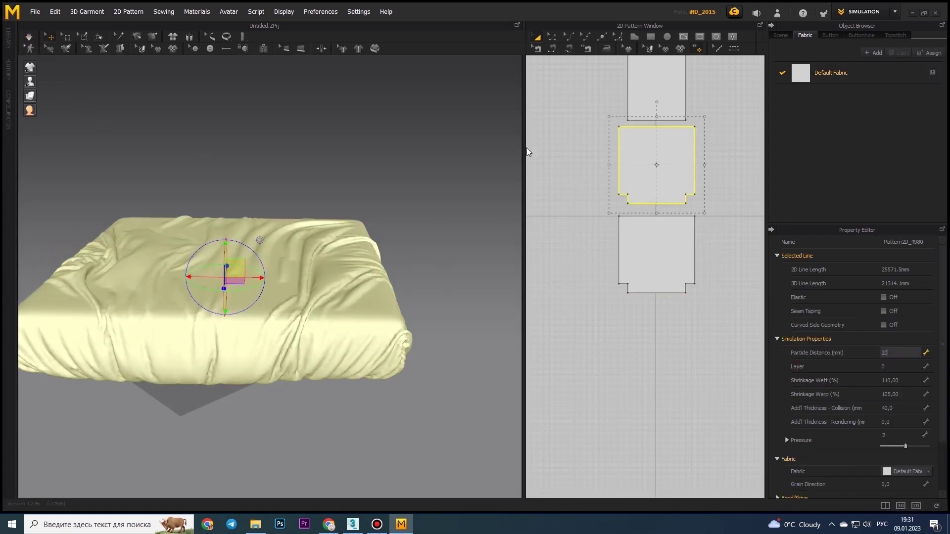
{"action": "left_click", "coordinate": [28, 37]}
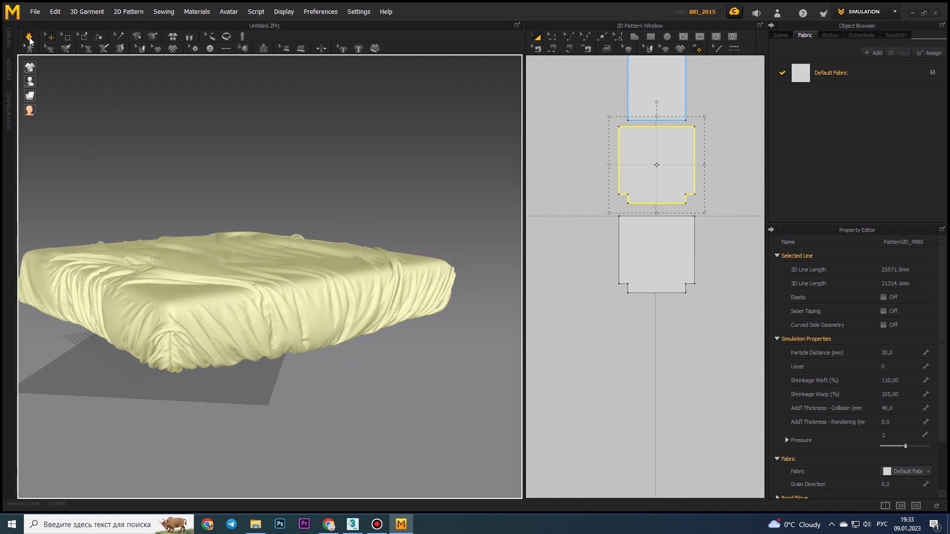
{"action": "right_click_drag", "start_coordinate": [205, 226], "coordinate": [170, 249]}
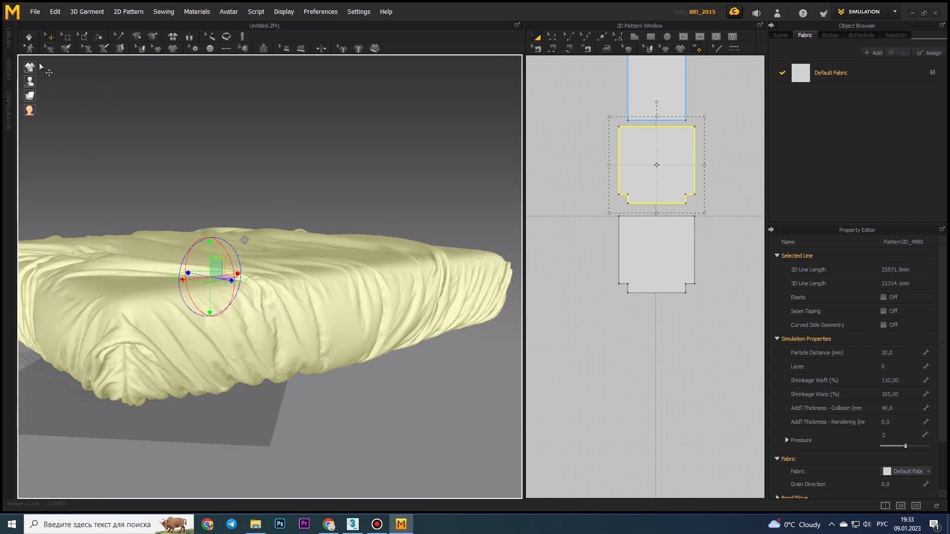
Lower the particle distance to 10 and restart the simulation for finer wrinkles.
{"action": "double_click", "coordinate": [898, 352]}
{"action": "type", "text": "10"}
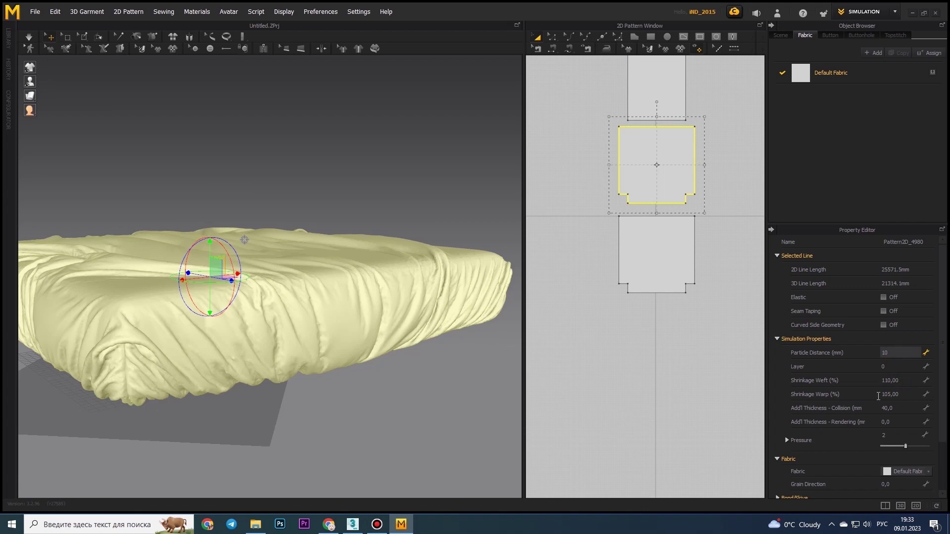
{"action": "left_click", "coordinate": [131, 97]}
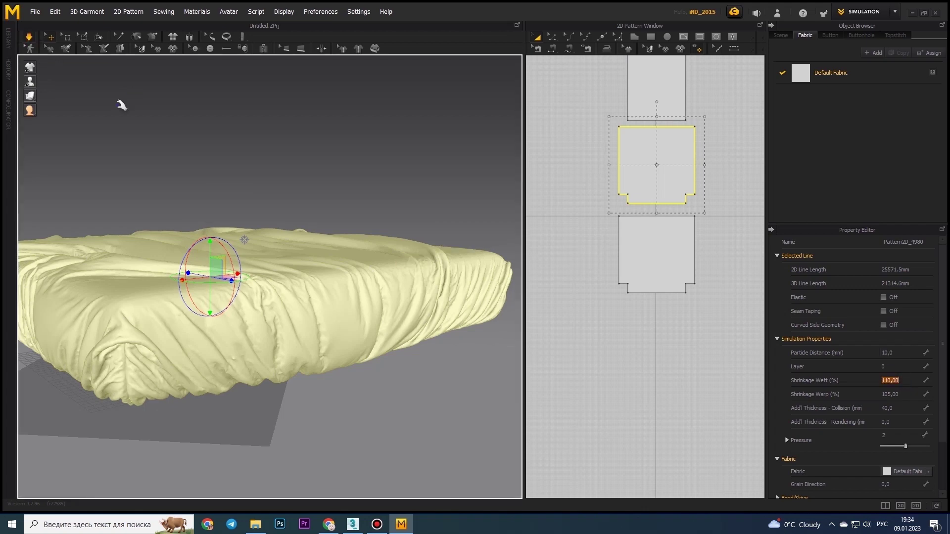
{"action": "right_click_drag", "start_coordinate": [282, 299], "coordinate": [263, 317]}
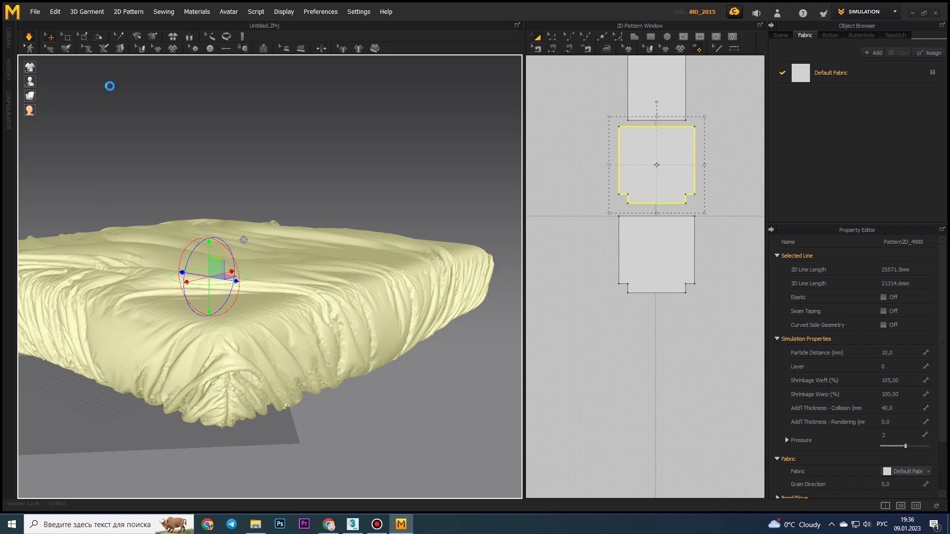
{"action": "right_click_drag", "start_coordinate": [112, 89], "coordinate": [275, 267]}
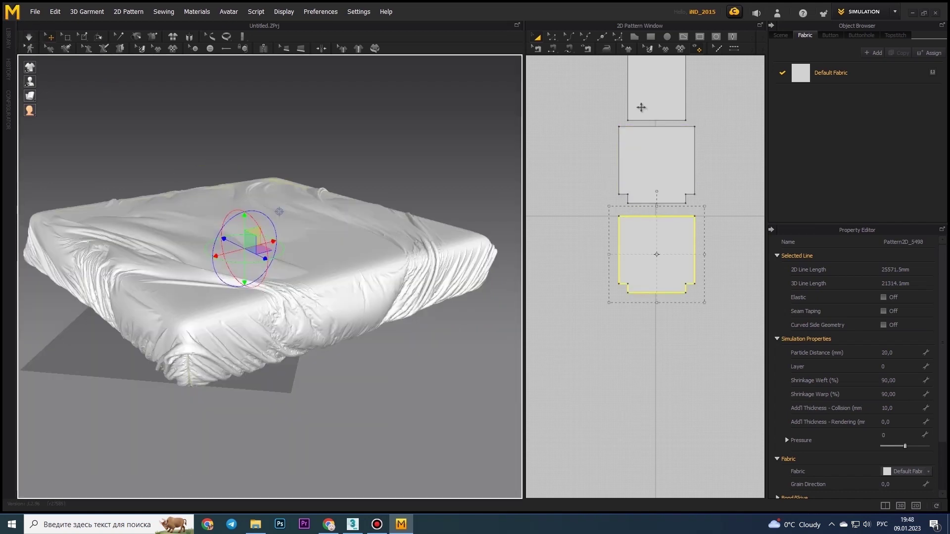
{"action": "key", "text": "space"}
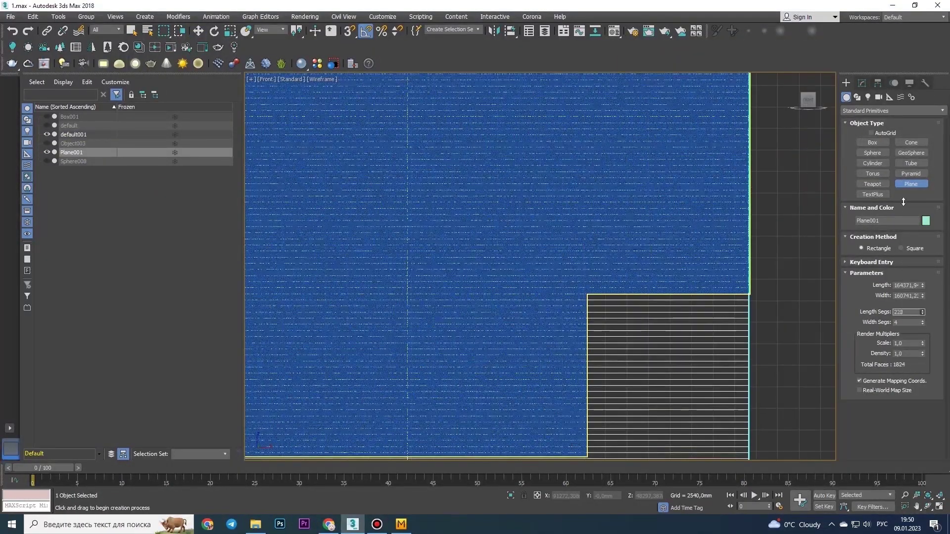
Convert Plane001 to an Editable Poly.
{"action": "key", "text": "Return"}
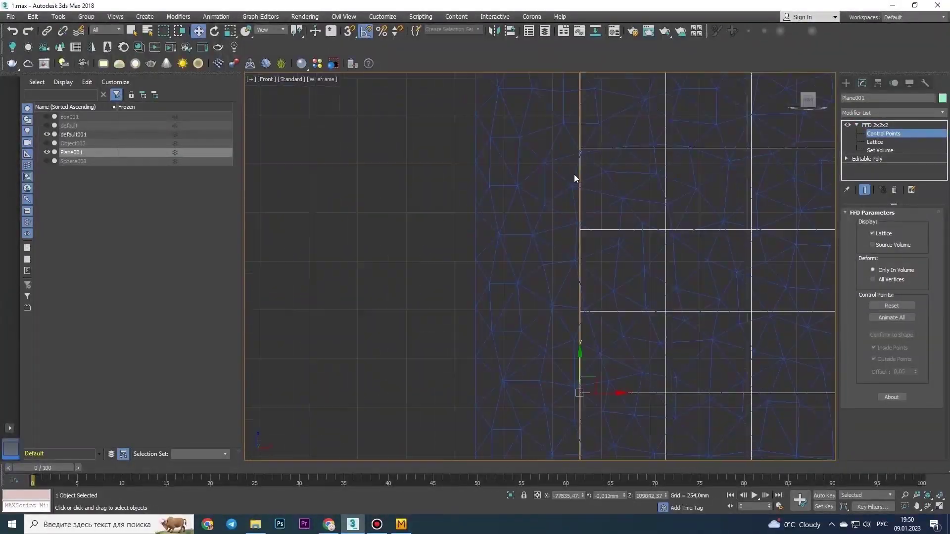
{"action": "scroll", "coordinate": [582, 267], "scroll_direction": "down", "scroll_amount": 5}
{"action": "scroll", "coordinate": [678, 187], "scroll_direction": "up", "scroll_amount": 10}
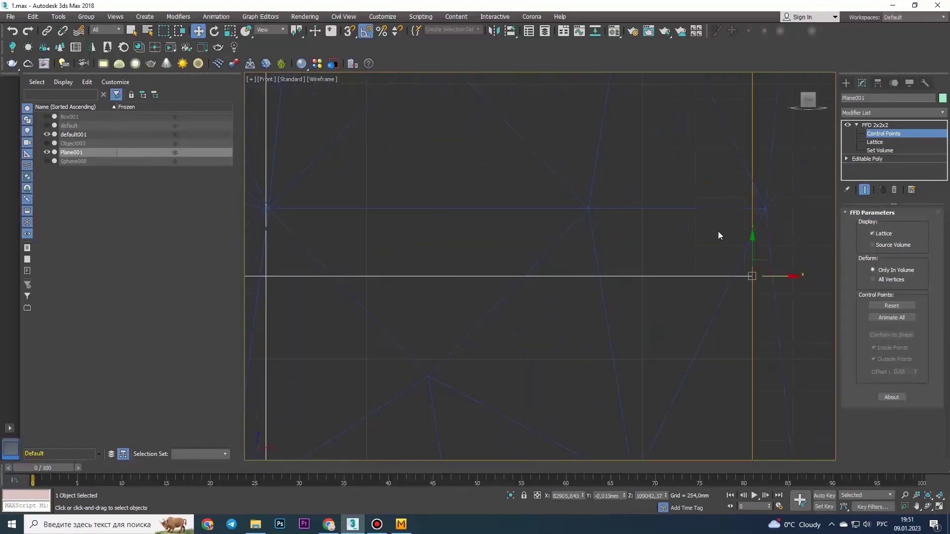
{"action": "right_click", "coordinate": [606, 292]}
{"action": "left_click", "coordinate": [720, 396]}
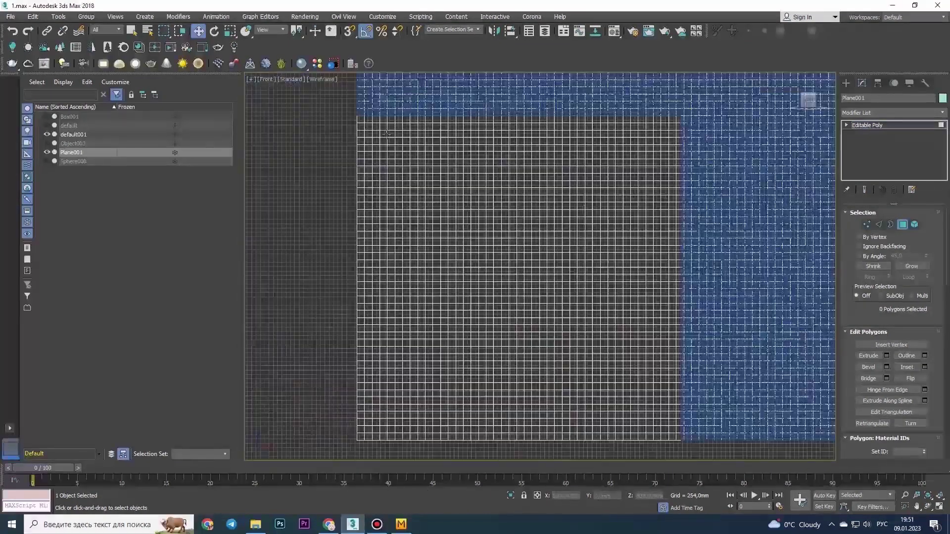
Select a strip of polygons with soft selection falloff widened to 1168.4 mm.
{"action": "left_click", "coordinate": [519, 257]}
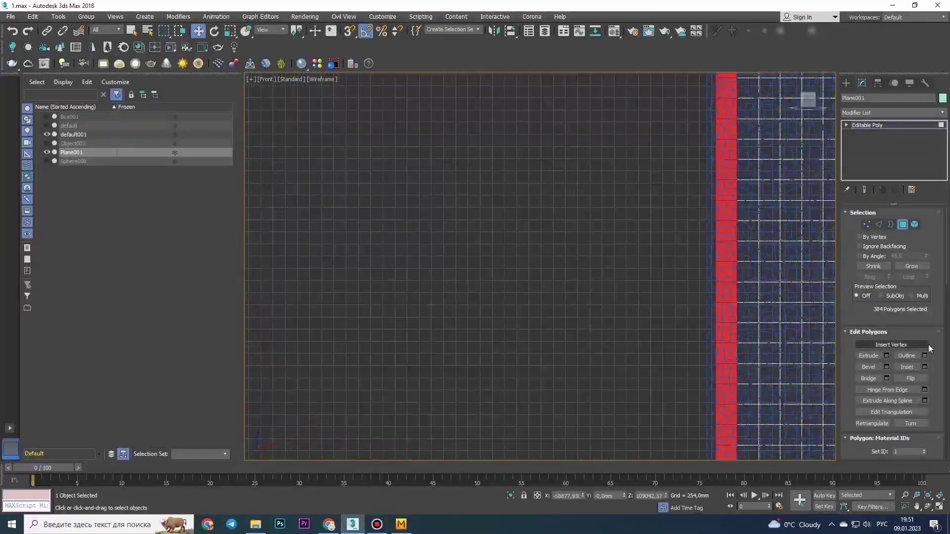
{"action": "scroll", "coordinate": [890, 297], "scroll_direction": "down", "scroll_amount": 5}
{"action": "left_click_drag", "start_coordinate": [915, 269], "coordinate": [915, 247]}
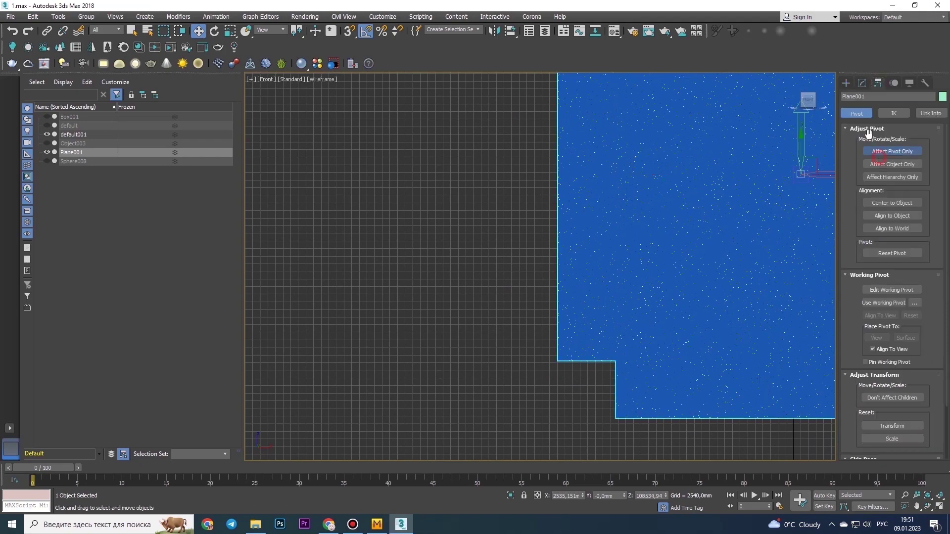
{"action": "scroll", "coordinate": [486, 242], "scroll_direction": "up", "scroll_amount": 5}
{"action": "scroll", "coordinate": [470, 247], "scroll_direction": "up", "scroll_amount": 5}
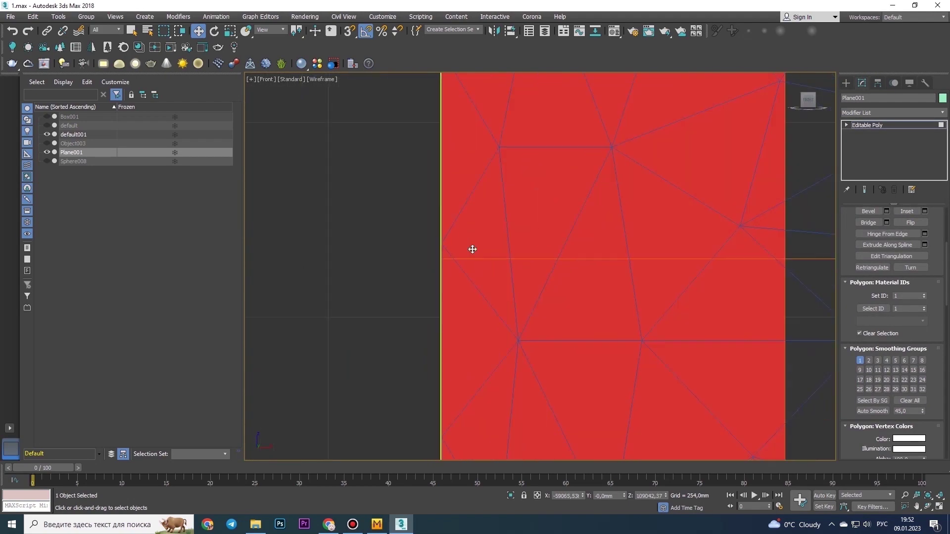
{"action": "scroll", "coordinate": [475, 99], "scroll_direction": "down", "scroll_amount": 5}
{"action": "scroll", "coordinate": [669, 223], "scroll_direction": "up", "scroll_amount": 4}
{"action": "middle_click_drag", "start_coordinate": [670, 222], "coordinate": [562, 246]}
{"action": "scroll", "coordinate": [562, 246], "scroll_direction": "up", "scroll_amount": 2}
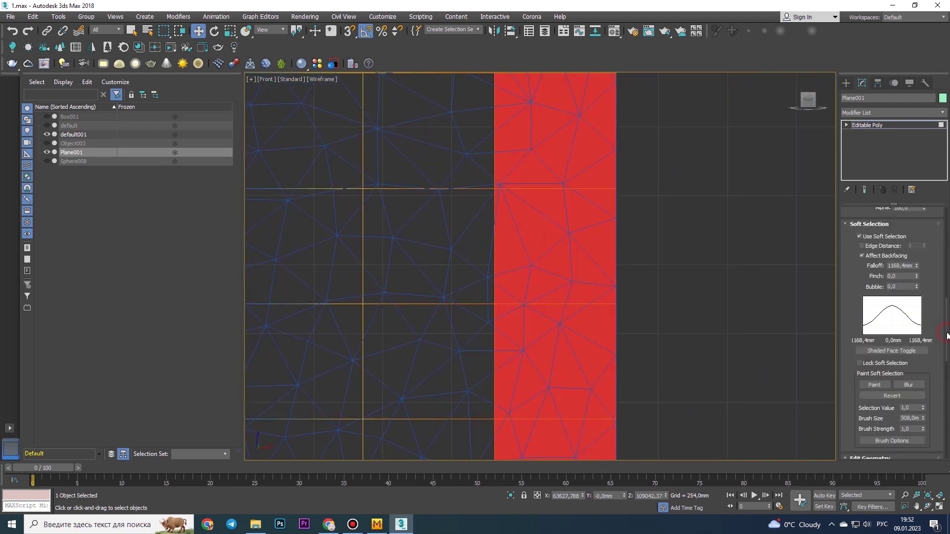
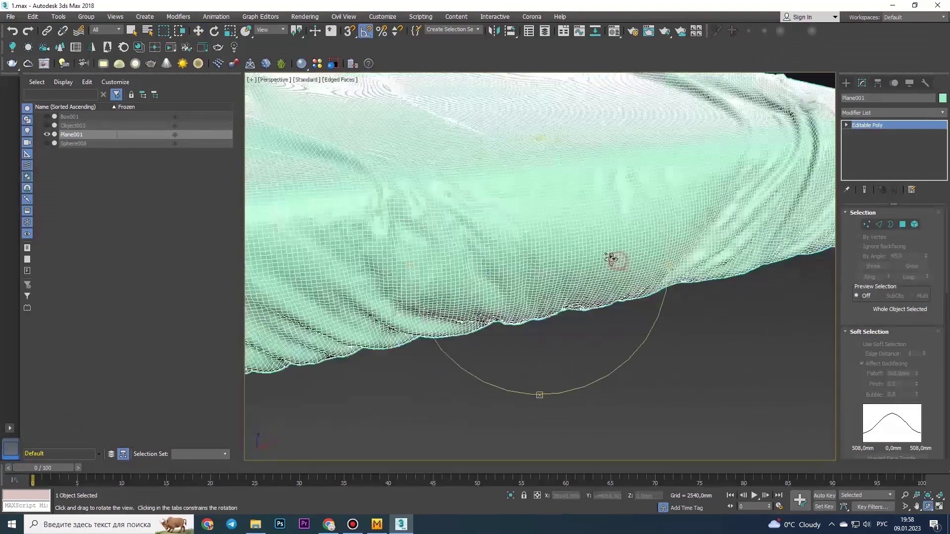
Orbit around the bedspread and switch the Paint Deformation brush to Relax.
{"action": "mouse_move", "coordinate": [615, 270]}
{"action": "middle_mouse_down", "text": "alt"}
{"action": "mouse_move", "coordinate": [523, 250]}
{"action": "mouse_move", "coordinate": [596, 305]}
{"action": "mouse_move", "coordinate": [554, 277]}
{"action": "middle_mouse_up", "text": "alt"}
{"action": "scroll", "coordinate": [890, 297], "scroll_direction": "down", "scroll_amount": 5}
{"action": "left_click", "coordinate": [910, 326]}
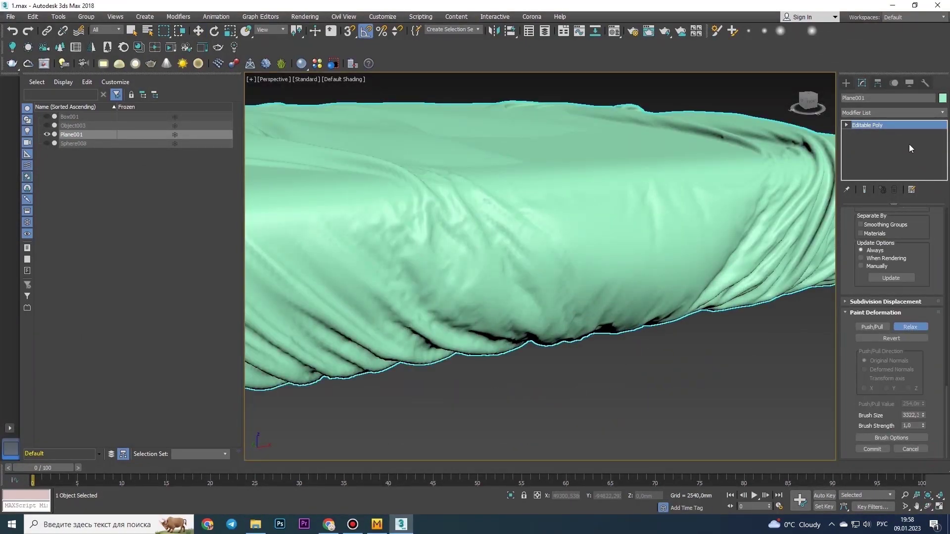
{"action": "scroll", "coordinate": [450, 237], "scroll_direction": "up", "scroll_amount": 5}
{"action": "scroll", "coordinate": [450, 237], "scroll_direction": "down", "scroll_amount": 5}
{"action": "middle_click_drag", "start_coordinate": [375, 286], "coordinate": [579, 257], "text": "alt"}
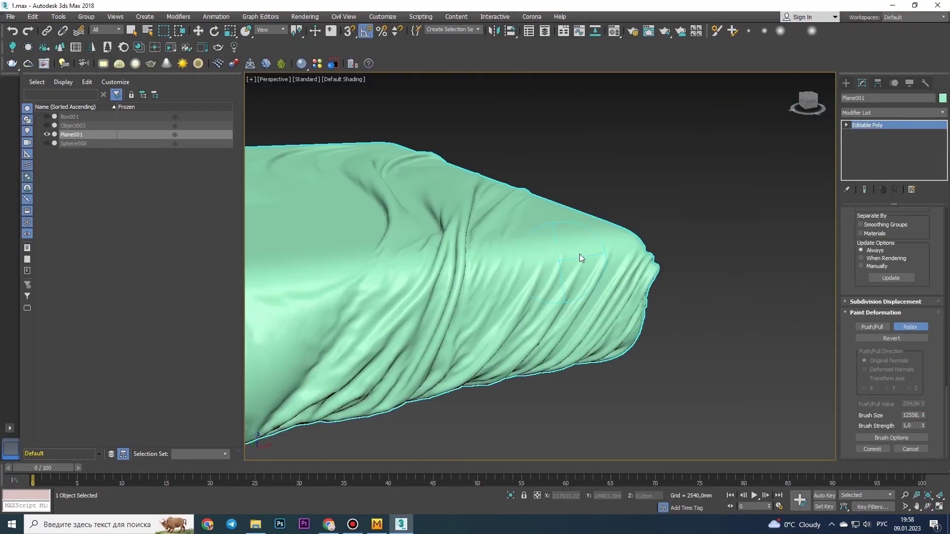
{"action": "scroll", "coordinate": [588, 232], "scroll_direction": "up", "scroll_amount": 3}
{"action": "scroll", "coordinate": [588, 232], "scroll_direction": "down", "scroll_amount": 5}
Add an FFD 3x3x3 modifier to the bedspread and orbit around the mattress.
{"action": "middle_click_drag", "start_coordinate": [551, 212], "coordinate": [577, 248], "text": "alt"}
{"action": "scroll", "coordinate": [577, 248], "scroll_direction": "down", "scroll_amount": 3}
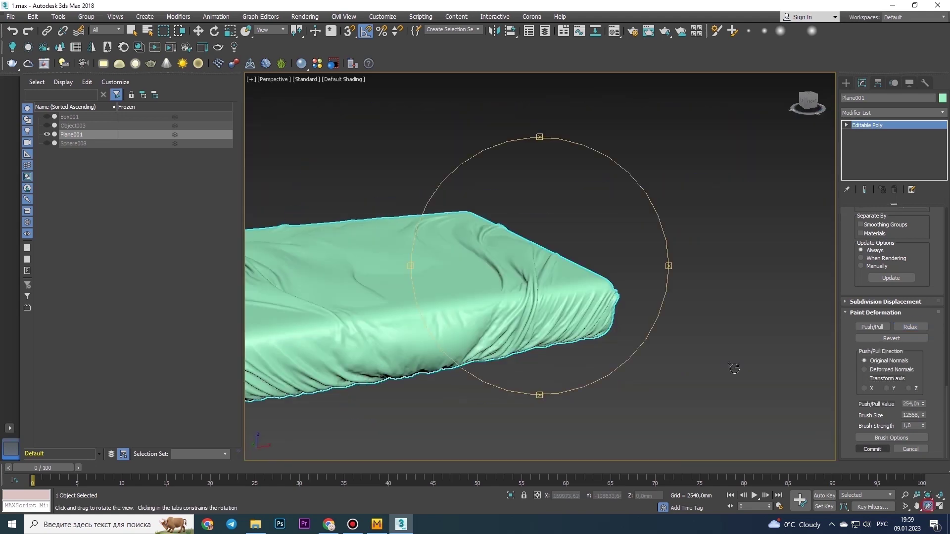
{"action": "mouse_move", "coordinate": [732, 367]}
{"action": "middle_mouse_down", "text": "alt"}
{"action": "mouse_move", "coordinate": [400, 267]}
{"action": "mouse_move", "coordinate": [568, 222]}
{"action": "middle_mouse_up", "text": "alt"}
{"action": "left_click", "coordinate": [893, 113]}
{"action": "left_click", "coordinate": [885, 277]}
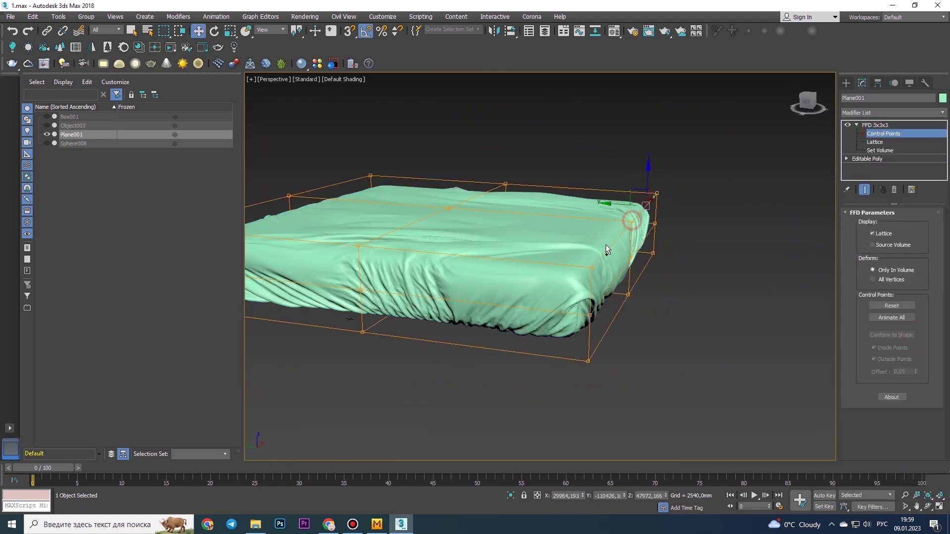
{"action": "mouse_move", "coordinate": [794, 370]}
{"action": "middle_mouse_down", "text": "alt"}
{"action": "mouse_move", "coordinate": [566, 244]}
{"action": "mouse_move", "coordinate": [790, 222]}
{"action": "middle_mouse_up", "text": "alt"}
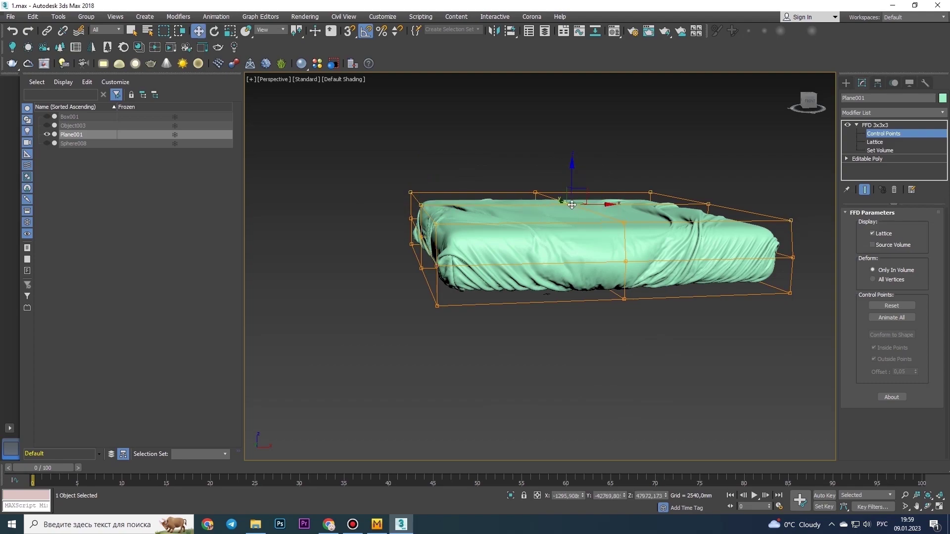
{"action": "mouse_move", "coordinate": [533, 201]}
{"action": "middle_mouse_down", "text": "alt"}
{"action": "mouse_move", "coordinate": [574, 298]}
{"action": "mouse_move", "coordinate": [451, 299]}
{"action": "mouse_move", "coordinate": [515, 277]}
{"action": "mouse_move", "coordinate": [558, 298]}
{"action": "middle_mouse_up", "text": "alt"}
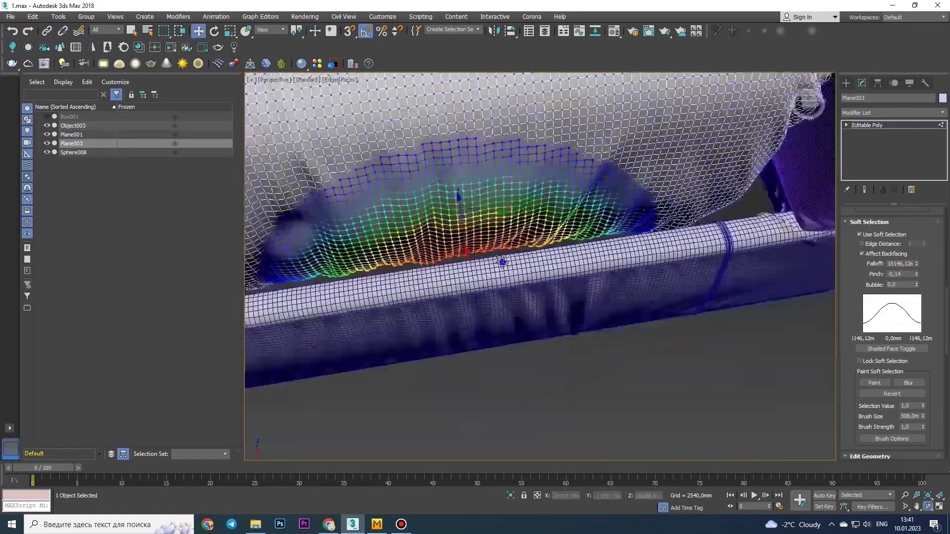
Set soft selection Pinch to -0,14 and raise the blanket edge by the headboard post into a bulge.
{"action": "mouse_move", "coordinate": [498, 260]}
{"action": "middle_mouse_down", "text": "alt"}
{"action": "mouse_move", "coordinate": [491, 215]}
{"action": "mouse_move", "coordinate": [446, 232]}
{"action": "mouse_move", "coordinate": [488, 286]}
{"action": "middle_mouse_up", "text": "alt"}
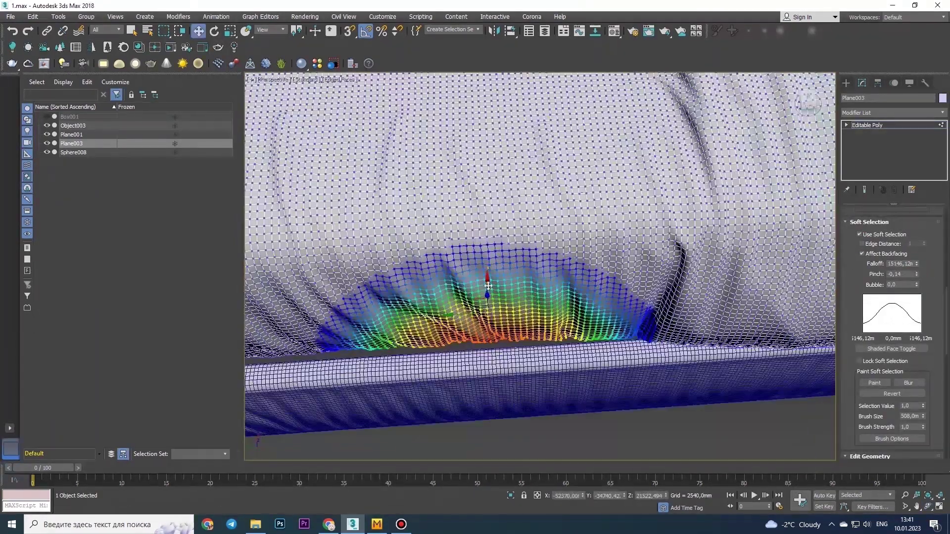
{"action": "left_click_drag", "start_coordinate": [487, 285], "coordinate": [433, 230]}
{"action": "mouse_move", "coordinate": [532, 239]}
{"action": "middle_mouse_down", "text": "alt"}
{"action": "mouse_move", "coordinate": [526, 325]}
{"action": "mouse_move", "coordinate": [636, 318]}
{"action": "mouse_move", "coordinate": [567, 291]}
{"action": "mouse_move", "coordinate": [587, 350]}
{"action": "mouse_move", "coordinate": [481, 267]}
{"action": "middle_mouse_up", "text": "alt"}
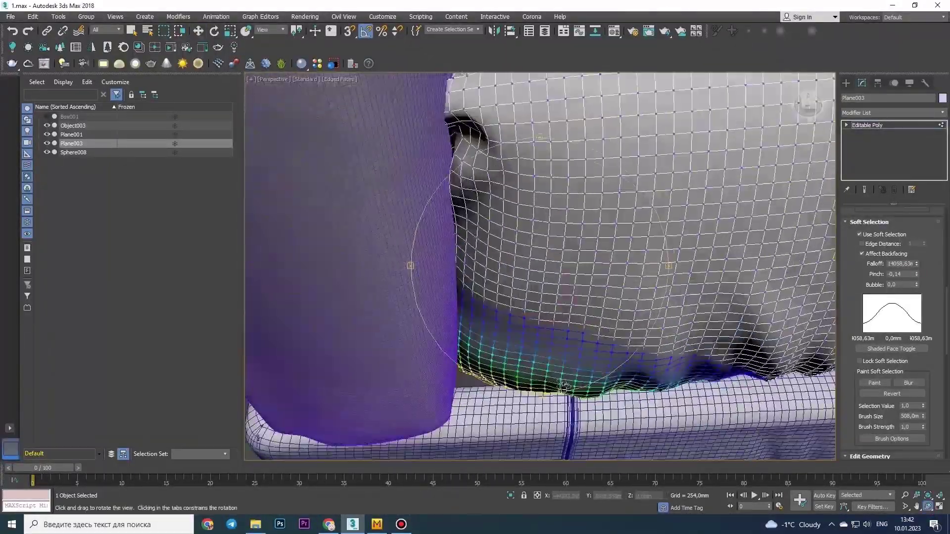
{"action": "middle_click_drag", "start_coordinate": [452, 227], "coordinate": [510, 256], "text": "alt"}
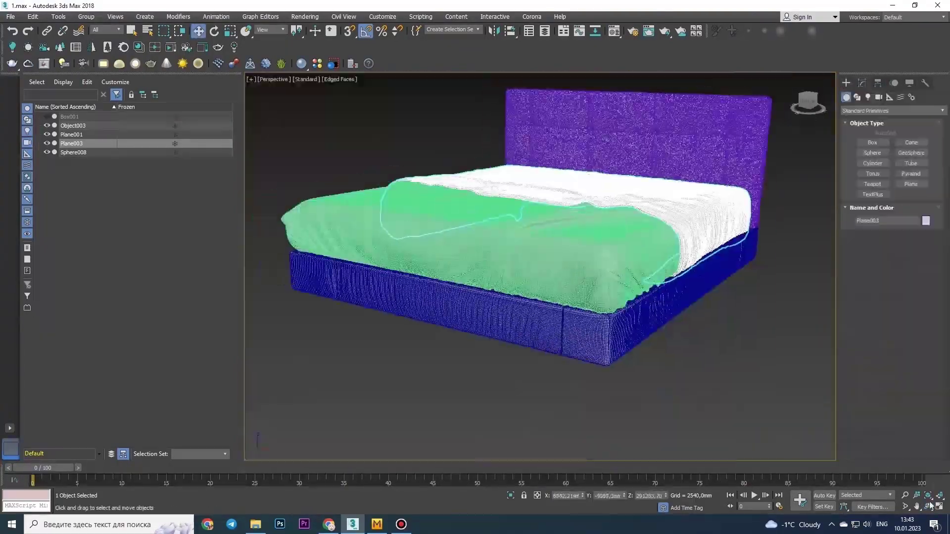
{"action": "left_click", "coordinate": [928, 506]}
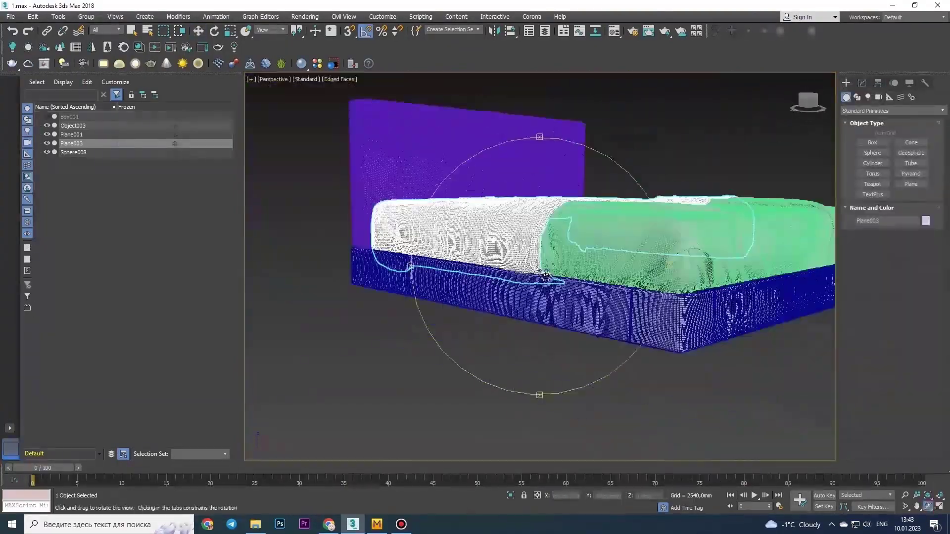
{"action": "left_click_drag", "start_coordinate": [477, 277], "coordinate": [491, 312]}
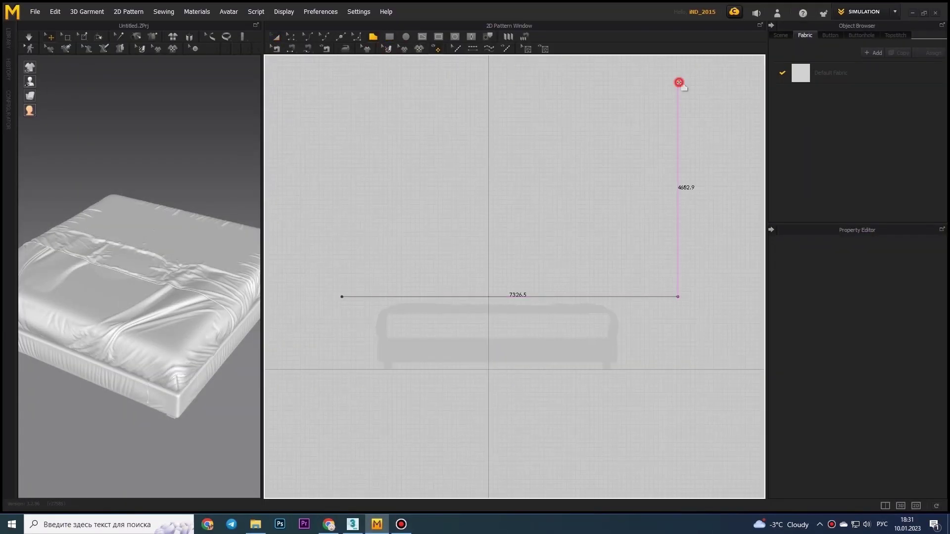
Close the rectangular headboard outline, switch to front view, and draw a horizontal internal line across it.
{"action": "left_click", "coordinate": [335, 288]}
{"action": "left_click_drag", "start_coordinate": [260, 253], "coordinate": [516, 252]}
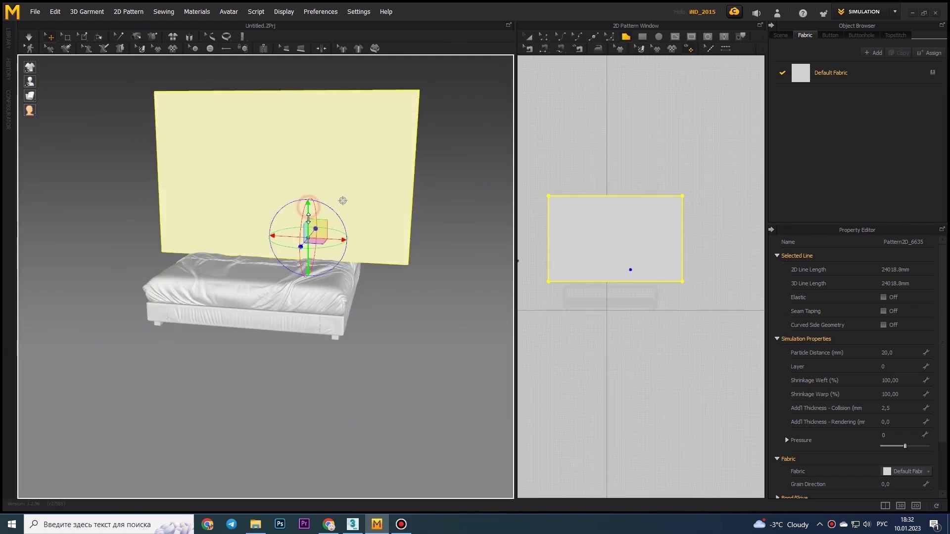
{"action": "key", "text": "2"}
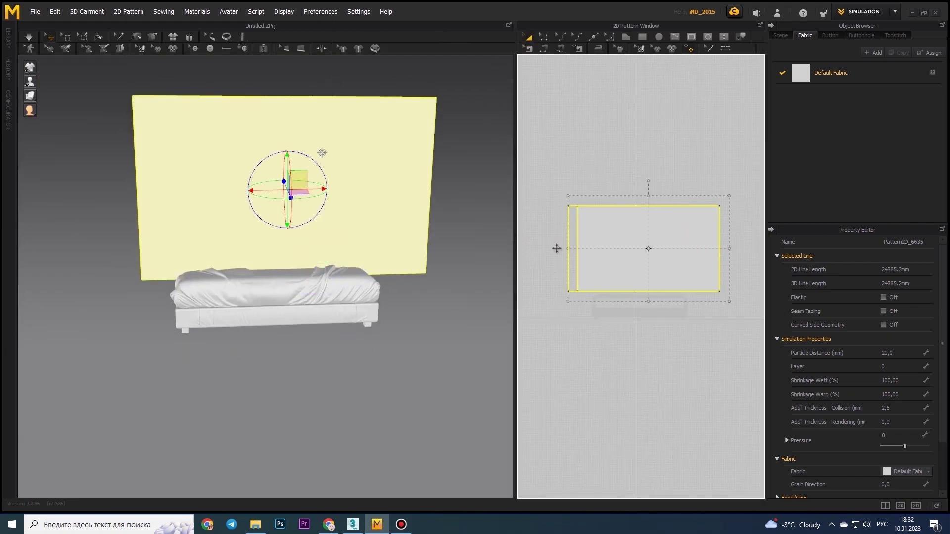
{"action": "left_click_drag", "start_coordinate": [516, 247], "coordinate": [291, 248]}
{"action": "scroll", "coordinate": [323, 324], "scroll_direction": "up", "scroll_amount": 2}
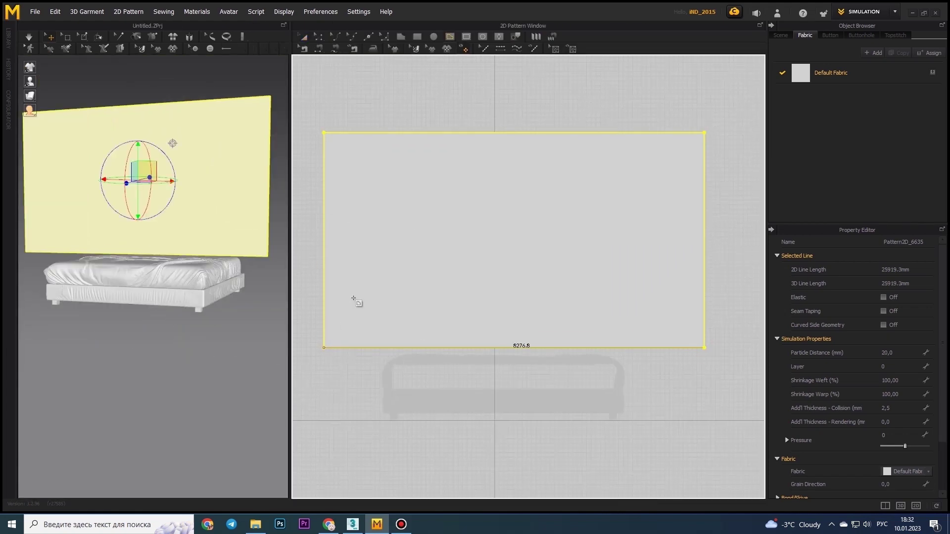
{"action": "left_click_drag", "start_coordinate": [446, 347], "coordinate": [516, 322]}
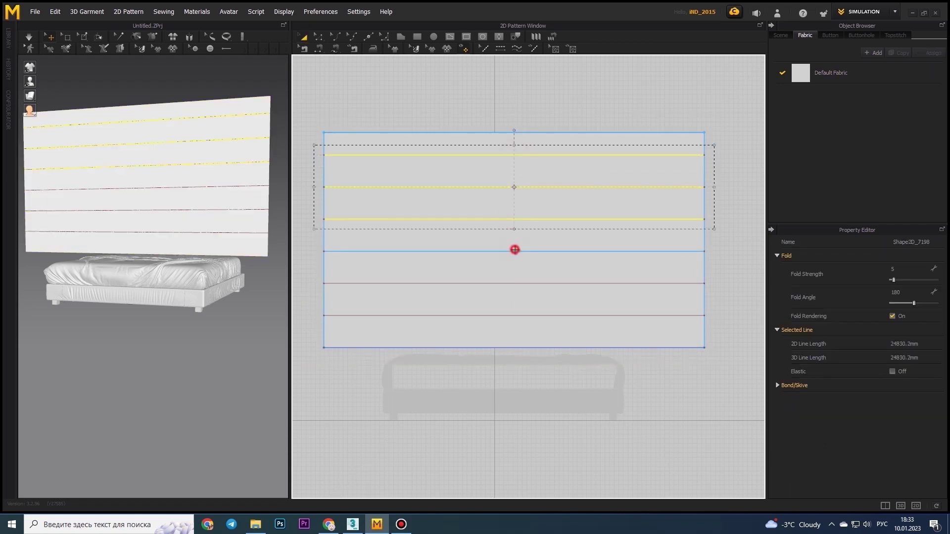
Separate the top strip from the lined panel and move it above the panel.
{"action": "left_click", "coordinate": [463, 222]}
{"action": "scroll", "coordinate": [612, 182], "scroll_direction": "down", "scroll_amount": 3}
{"action": "left_click_drag", "start_coordinate": [567, 211], "coordinate": [567, 109]}
{"action": "key", "text": "Escape"}
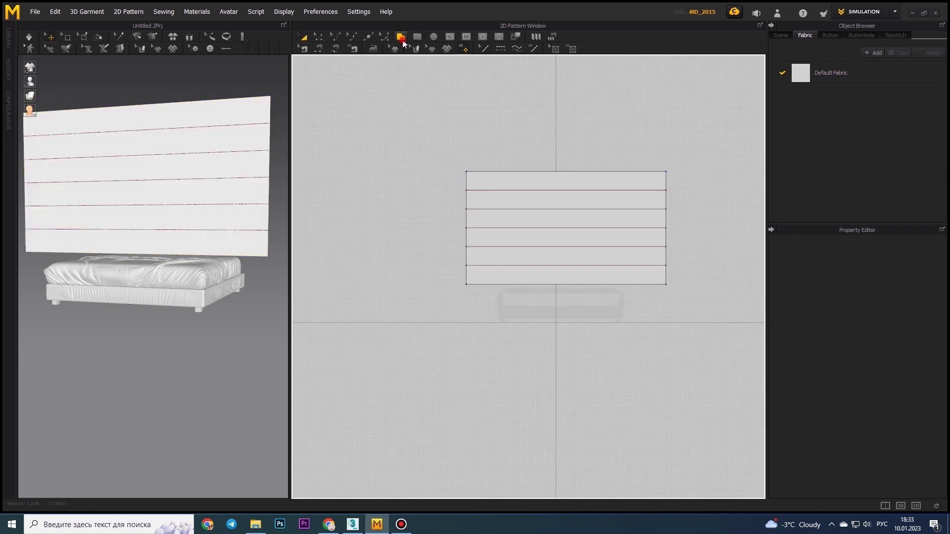
{"action": "scroll", "coordinate": [669, 168], "scroll_direction": "up", "scroll_amount": 3}
{"action": "left_click", "coordinate": [340, 215]}
{"action": "scroll", "coordinate": [346, 198], "scroll_direction": "down", "scroll_amount": 1}
{"action": "middle_click_drag", "start_coordinate": [353, 188], "coordinate": [443, 174]}
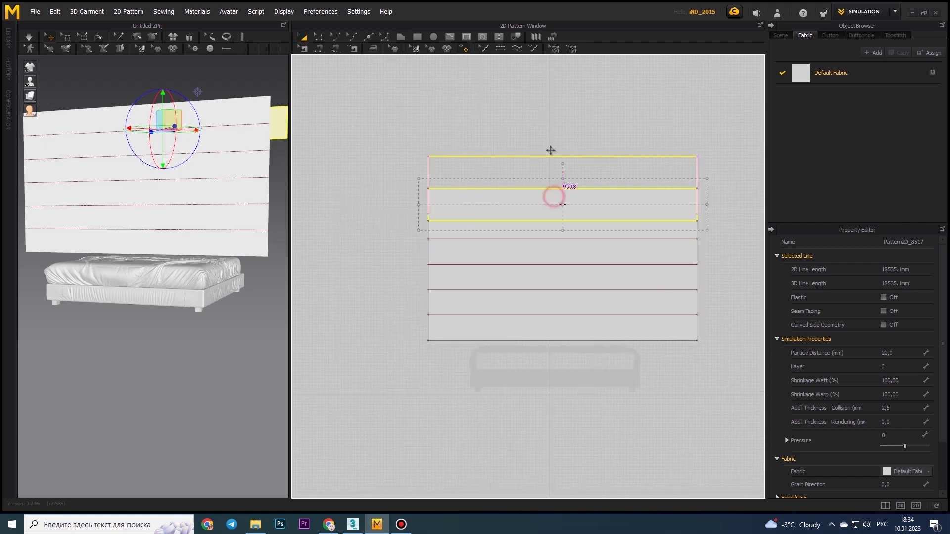
{"action": "left_click_drag", "start_coordinate": [563, 204], "coordinate": [563, 159]}
{"action": "mouse_move", "coordinate": [149, 198]}
{"action": "right_mouse_down"}
{"action": "mouse_move", "coordinate": [187, 274]}
{"action": "mouse_move", "coordinate": [163, 248]}
{"action": "right_mouse_up"}
Copy and paste the top strip to create the second and third strips.
{"action": "left_click", "coordinate": [620, 275]}
{"action": "left_click", "coordinate": [561, 212]}
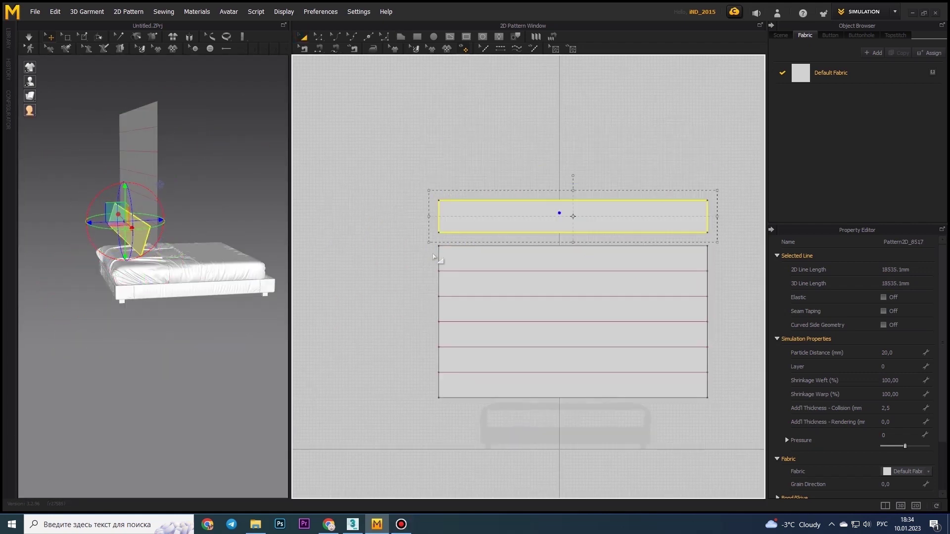
{"action": "key", "text": "ctrl+c"}
{"action": "key", "text": "ctrl+v"}
{"action": "left_click", "coordinate": [572, 165]}
{"action": "left_click", "coordinate": [569, 213], "text": "shift"}
{"action": "scroll", "coordinate": [569, 213], "scroll_direction": "down", "scroll_amount": 2}
{"action": "key", "text": "ctrl+c"}
{"action": "key", "text": "ctrl+v"}
Paste and stack the remaining strip copies, giving six strips beside the panel.
{"action": "middle_click_drag", "start_coordinate": [341, 324], "coordinate": [438, 304]}
{"action": "left_click", "coordinate": [478, 292]}
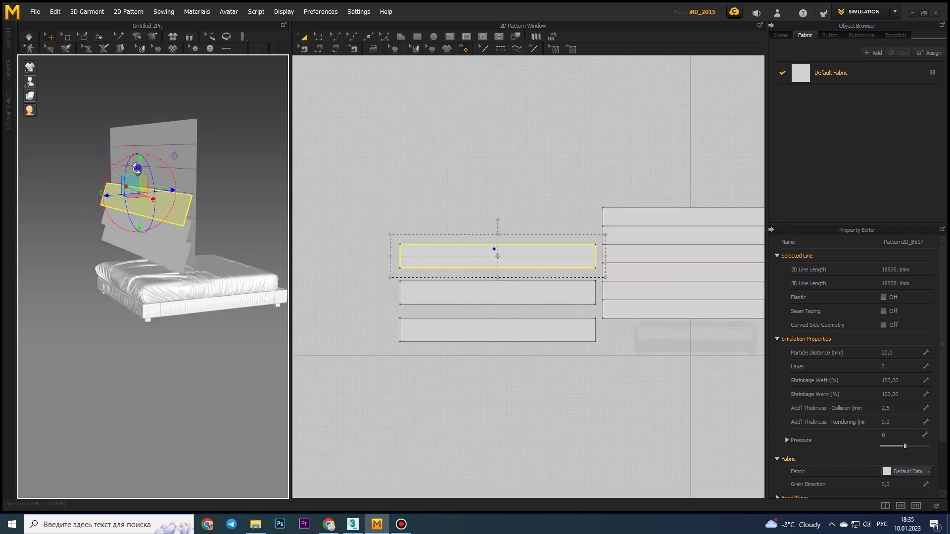
{"action": "left_click", "coordinate": [497, 219]}
{"action": "key", "text": "ctrl+c"}
{"action": "key", "text": "ctrl+v"}
{"action": "left_click", "coordinate": [497, 190]}
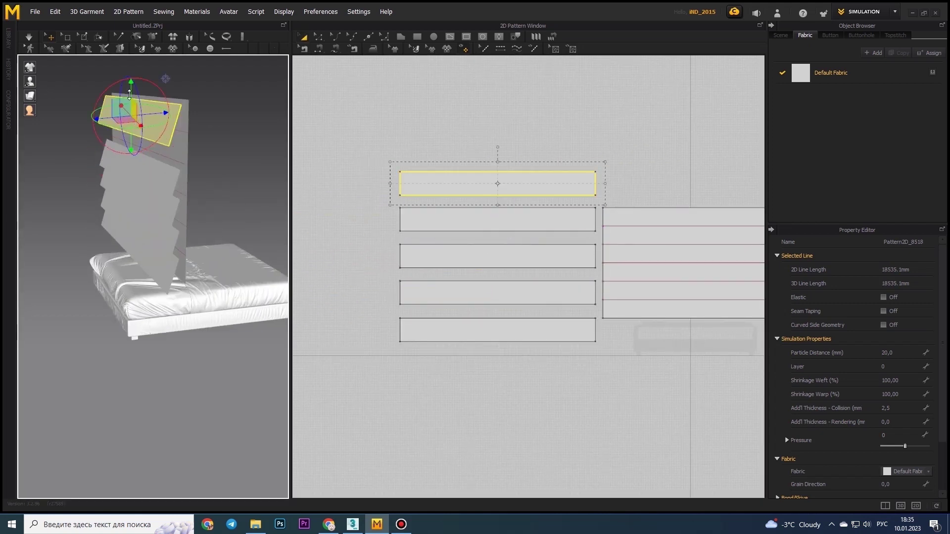
{"action": "middle_click_drag", "start_coordinate": [418, 191], "coordinate": [421, 214]}
{"action": "left_click", "coordinate": [500, 170]}
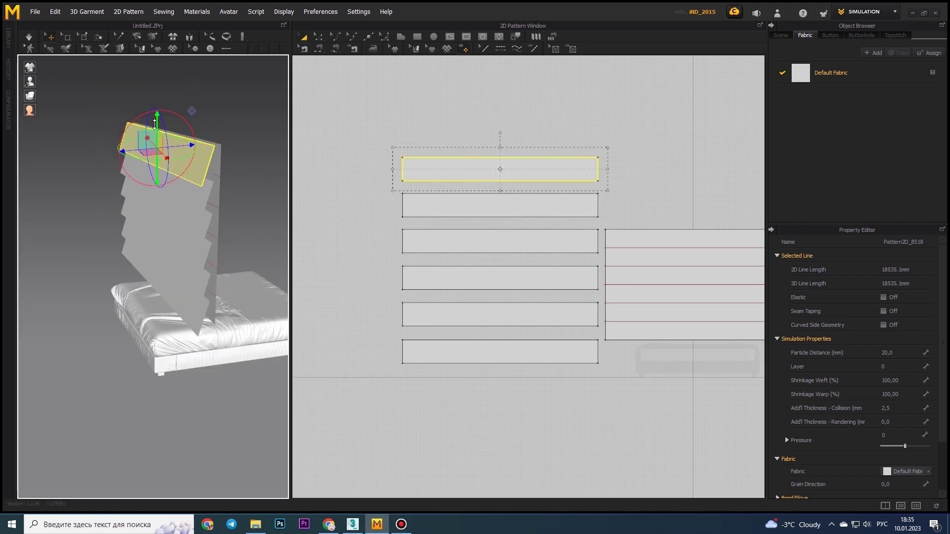
{"action": "left_click", "coordinate": [681, 229]}
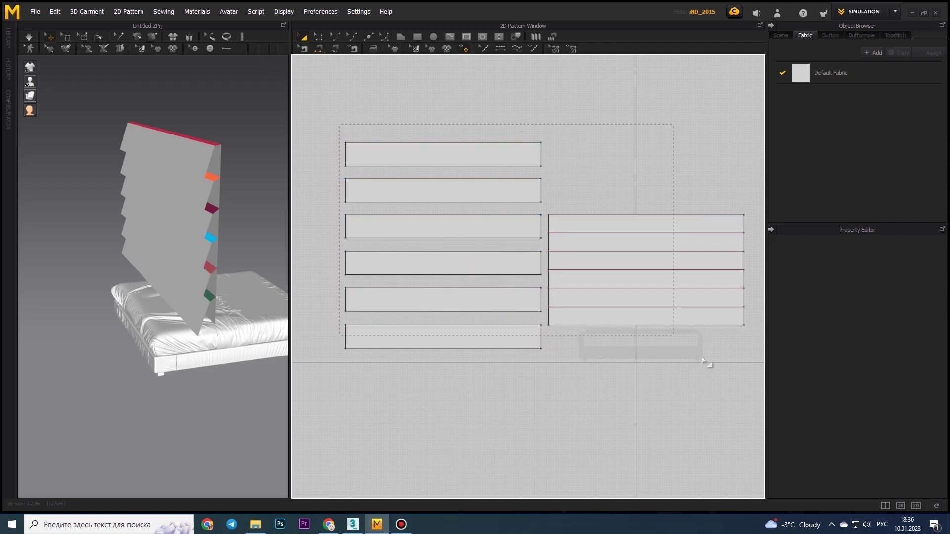
Duplicate the whole panel-and-strips set and place the copy above the originals.
{"action": "left_click_drag", "start_coordinate": [706, 364], "coordinate": [709, 366]}
{"action": "left_click", "coordinate": [898, 354]}
{"action": "scroll", "coordinate": [189, 275], "scroll_direction": "up", "scroll_amount": 3}
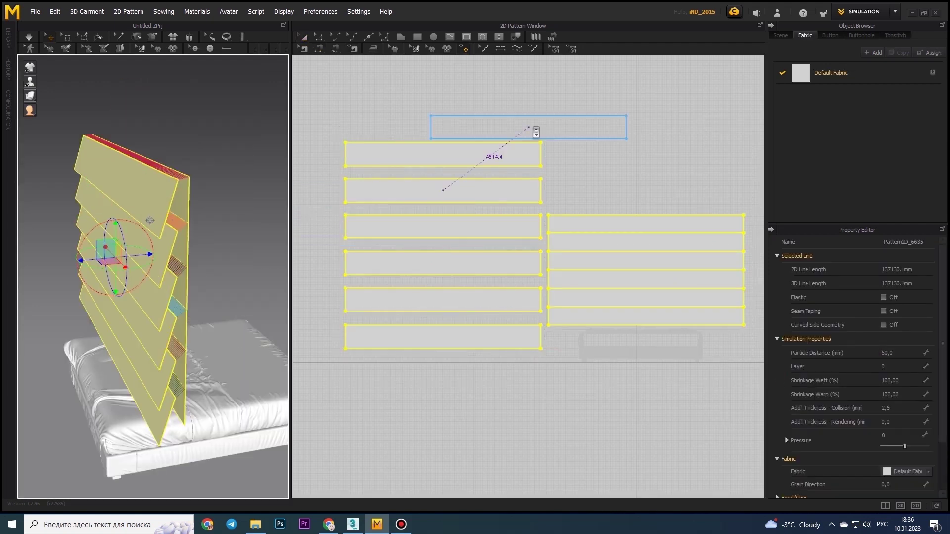
{"action": "key", "text": "Escape"}
{"action": "key", "text": "ctrl+a"}
{"action": "key", "text": "ctrl+c"}
{"action": "key", "text": "ctrl+v"}
{"action": "left_click", "coordinate": [541, 248]}
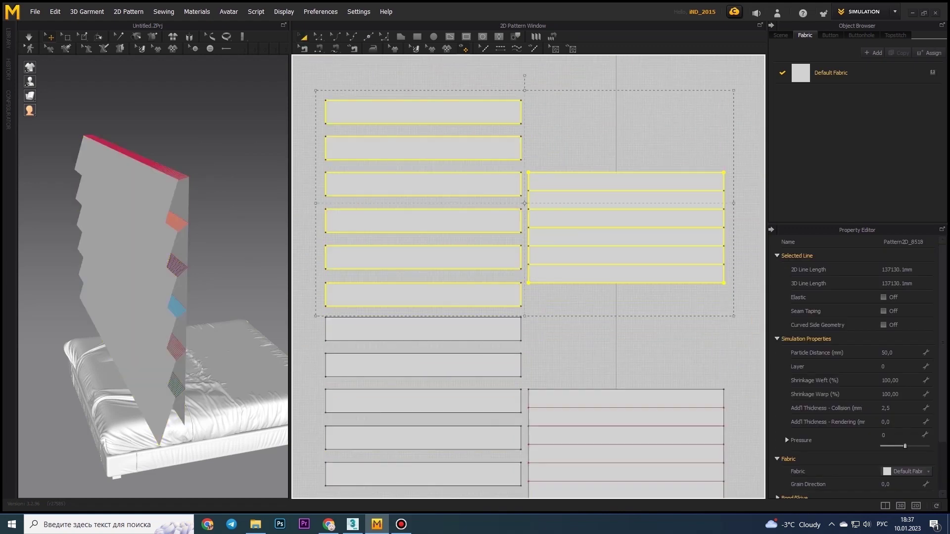
Sew the upper panel's edges to the lower panel's edges.
{"action": "scroll", "coordinate": [182, 314], "scroll_direction": "down", "scroll_amount": 3}
{"action": "left_click_drag", "start_coordinate": [187, 213], "coordinate": [161, 143]}
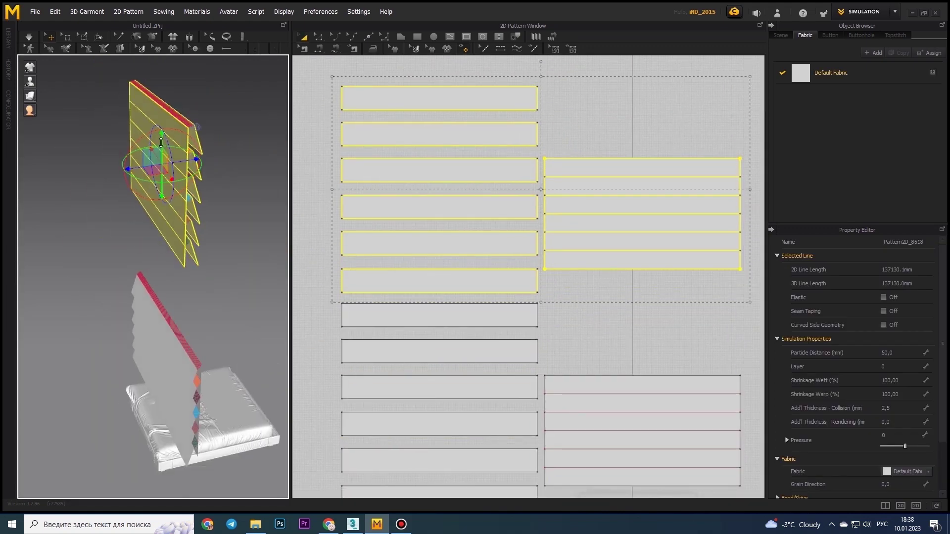
{"action": "right_click_drag", "start_coordinate": [160, 142], "coordinate": [171, 276]}
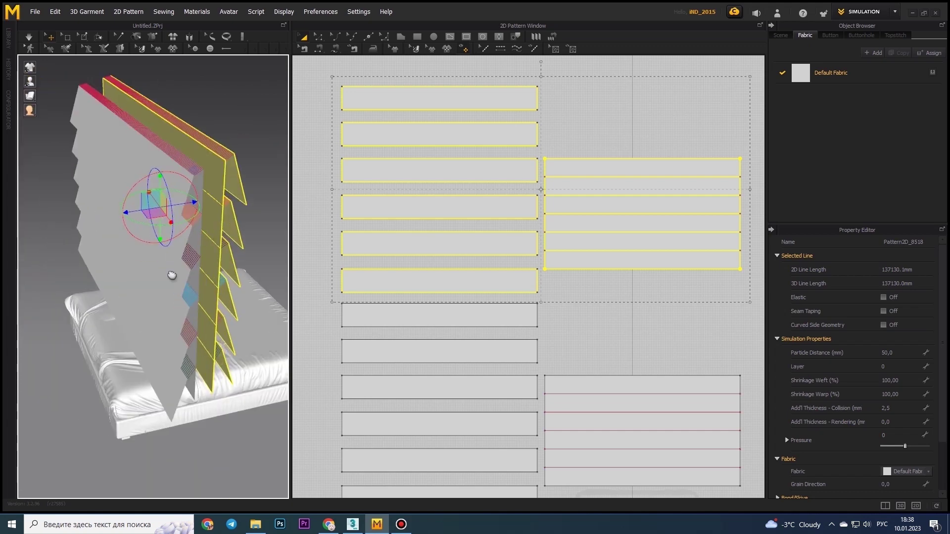
{"action": "right_click_drag", "start_coordinate": [258, 322], "coordinate": [113, 299]}
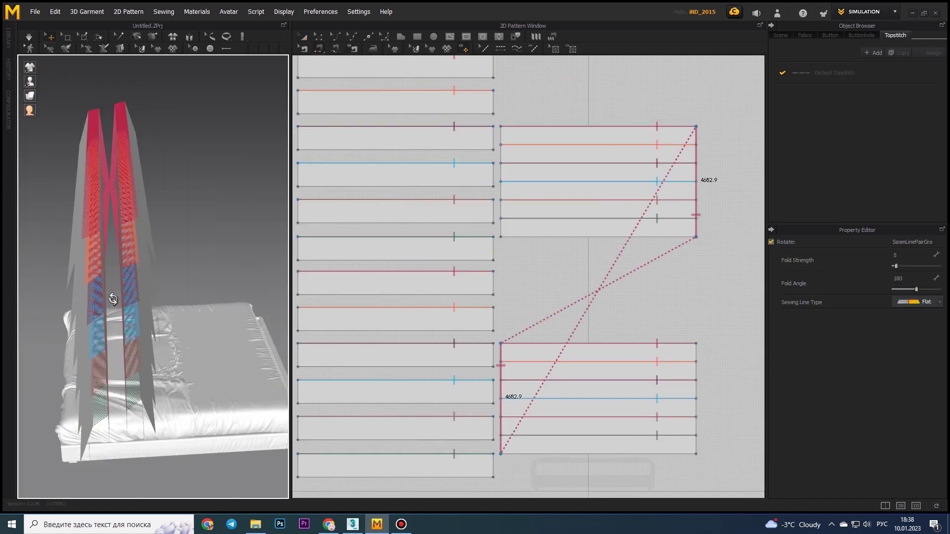
{"action": "left_click", "coordinate": [696, 160]}
{"action": "left_click", "coordinate": [500, 212]}
{"action": "right_click_drag", "start_coordinate": [506, 342], "coordinate": [589, 317]}
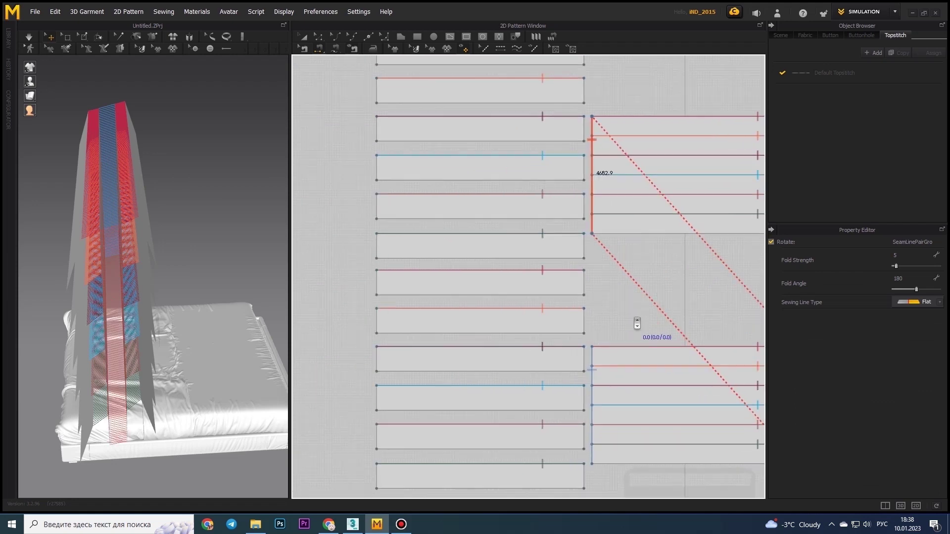
{"action": "left_click", "coordinate": [604, 423]}
{"action": "right_click_drag", "start_coordinate": [213, 287], "coordinate": [175, 295]}
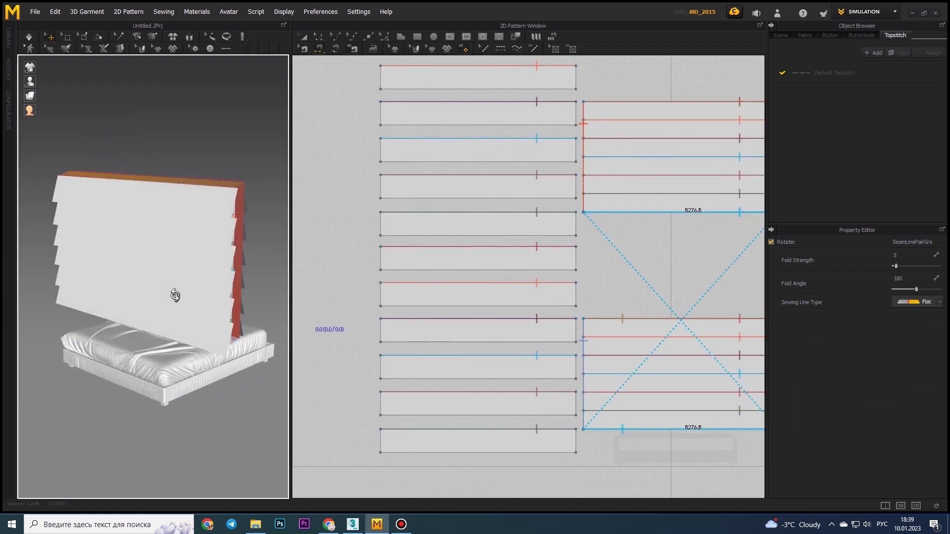
Sew strip edges to the bottom strip and to their matching strip edges.
{"action": "key", "text": "a"}
{"action": "left_click", "coordinate": [478, 428]}
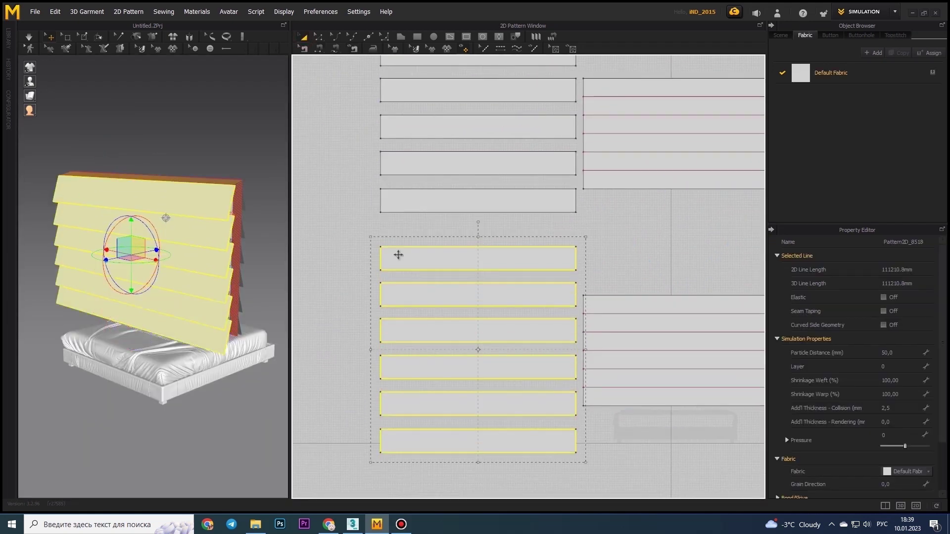
{"action": "key", "text": "n"}
{"action": "left_click", "coordinate": [386, 208]}
{"action": "left_click", "coordinate": [581, 447]}
{"action": "right_click_drag", "start_coordinate": [249, 271], "coordinate": [197, 264]}
{"action": "left_click", "coordinate": [580, 411]}
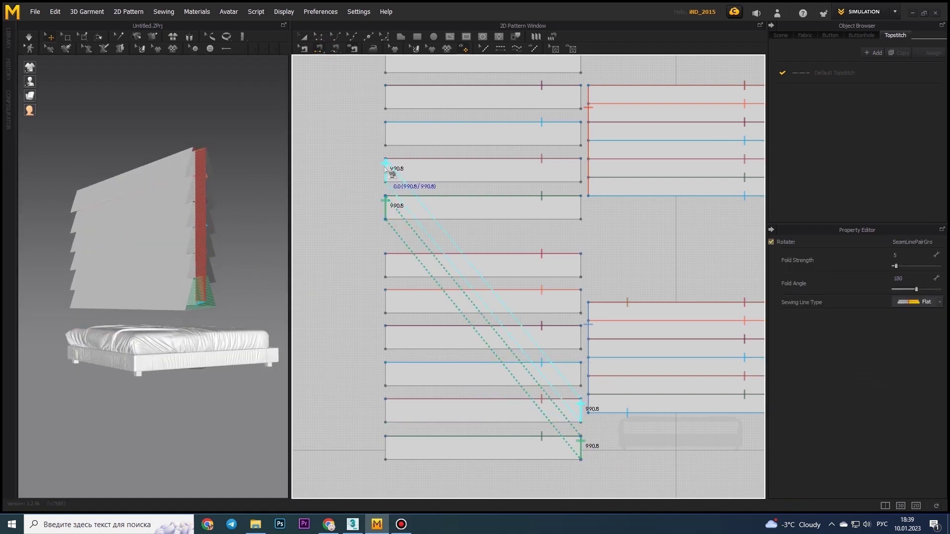
{"action": "left_click", "coordinate": [579, 372]}
Sew the remaining lower strip seams and select all patterns.
{"action": "right_click_drag", "start_coordinate": [574, 208], "coordinate": [582, 315]}
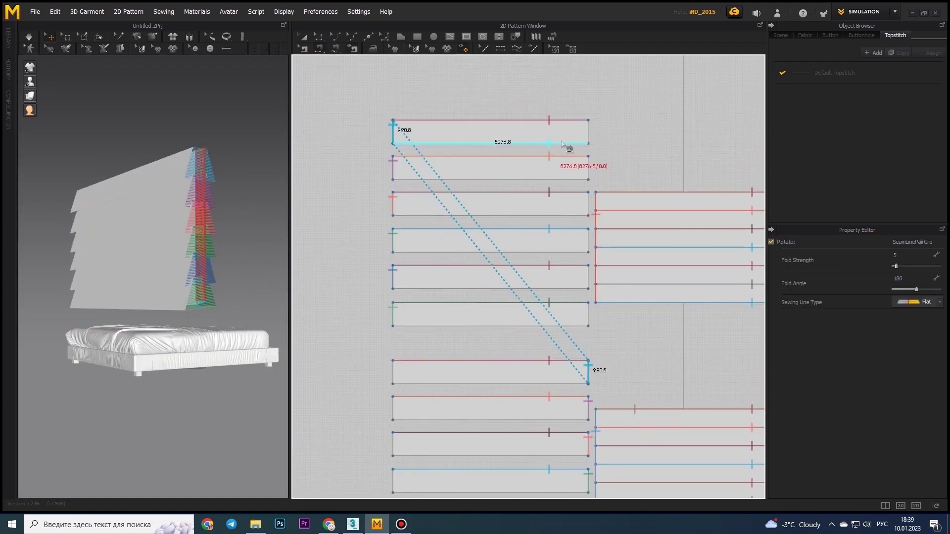
{"action": "left_click", "coordinate": [409, 470]}
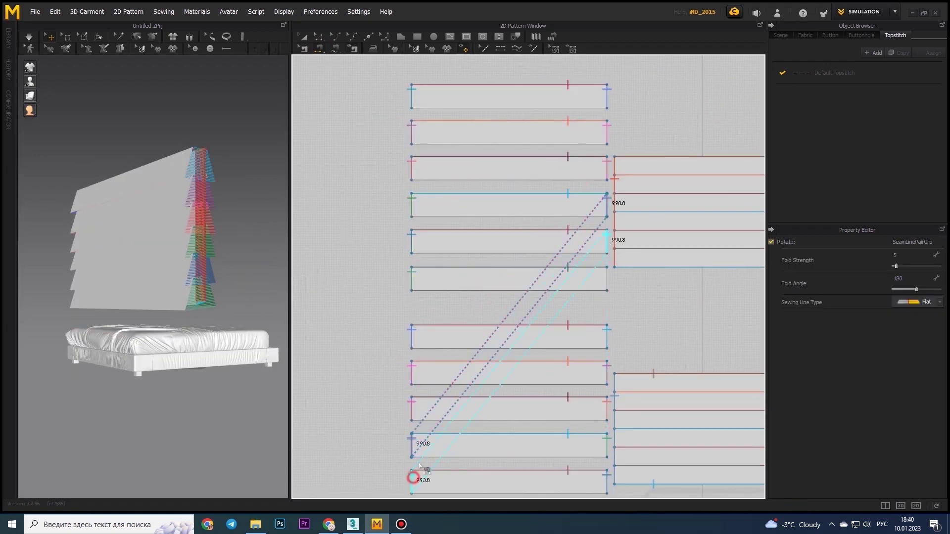
{"action": "right_click_drag", "start_coordinate": [165, 271], "coordinate": [208, 267]}
{"action": "mouse_move", "coordinate": [546, 283]}
{"action": "right_mouse_down"}
{"action": "mouse_move", "coordinate": [612, 298]}
{"action": "mouse_move", "coordinate": [601, 328]}
{"action": "right_mouse_up"}
{"action": "key", "text": "ctrl+a"}
Set Particle Distance to 70 and rotate the pattern stack upright with the gizmo.
{"action": "left_click_drag", "start_coordinate": [290, 277], "coordinate": [611, 277]}
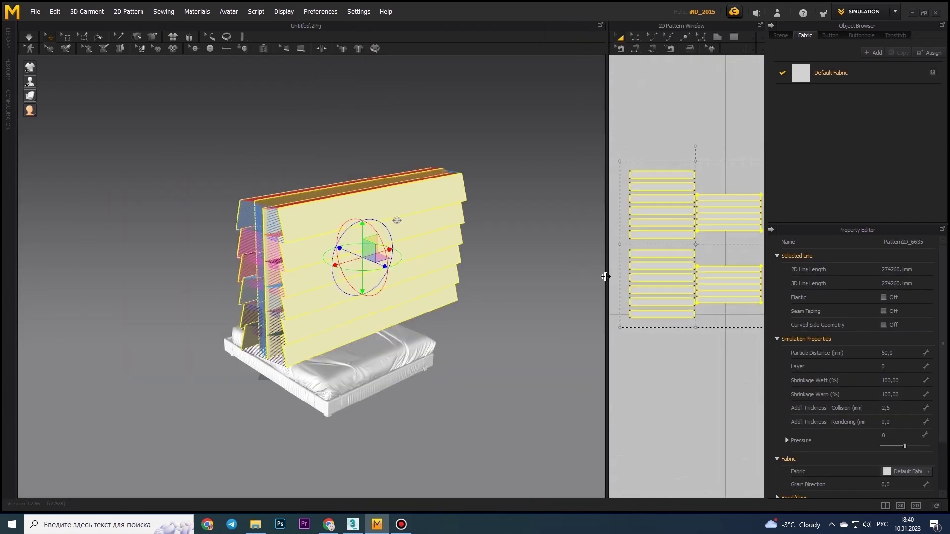
{"action": "double_click", "coordinate": [900, 353]}
{"action": "type", "text": "7"}
{"action": "left_click_drag", "start_coordinate": [385, 245], "coordinate": [347, 198]}
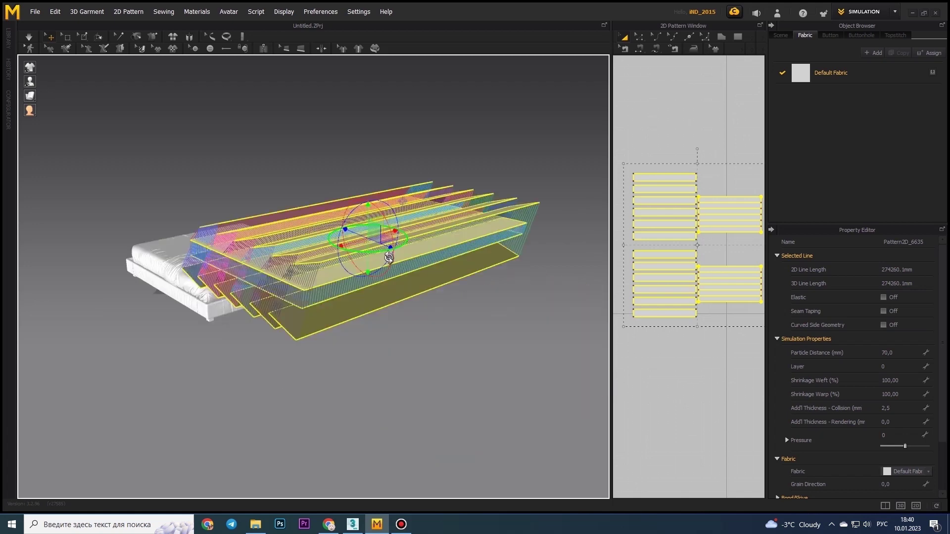
{"action": "right_click_drag", "start_coordinate": [346, 197], "coordinate": [87, 133]}
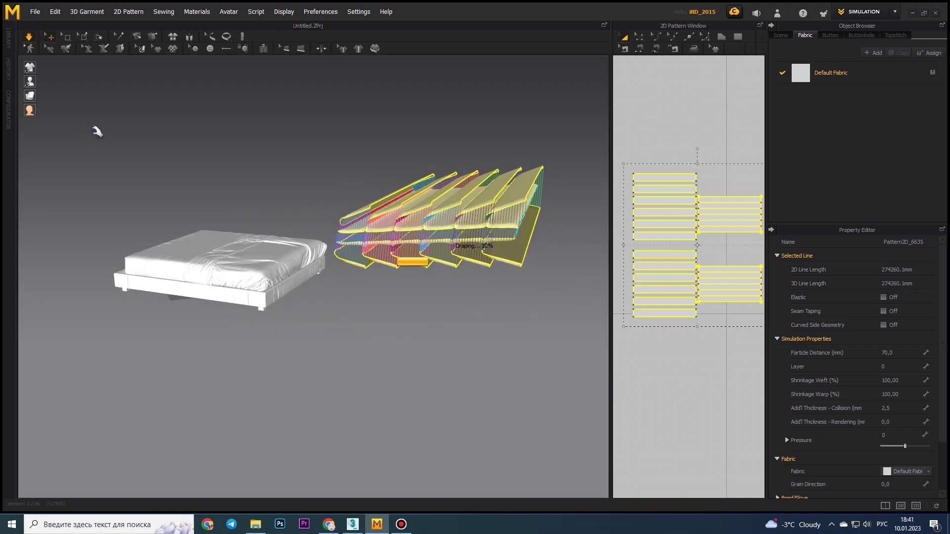
{"action": "left_click_drag", "start_coordinate": [451, 213], "coordinate": [505, 254]}
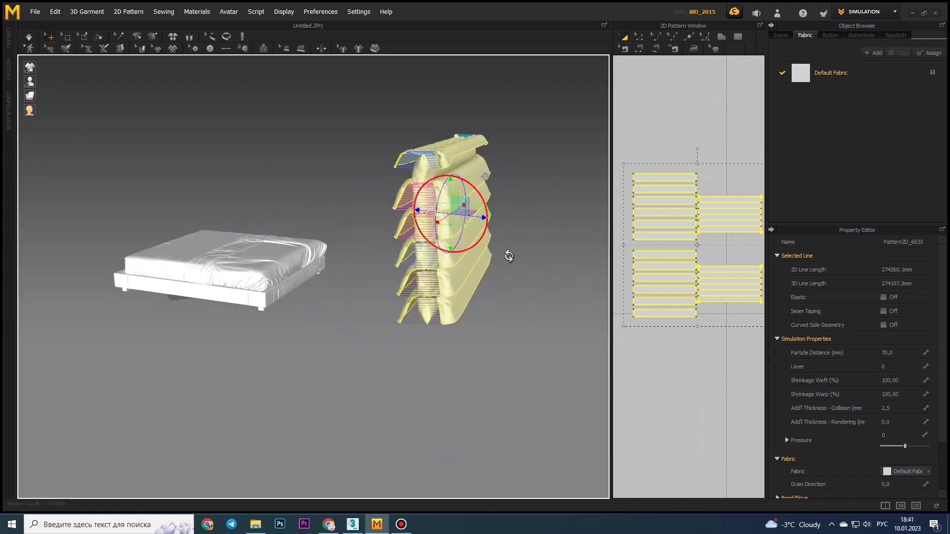
Simulate the sewn strips, pulling their edges into place as they puff into a quilted panel.
{"action": "left_click", "coordinate": [469, 177]}
{"action": "key", "text": "space"}
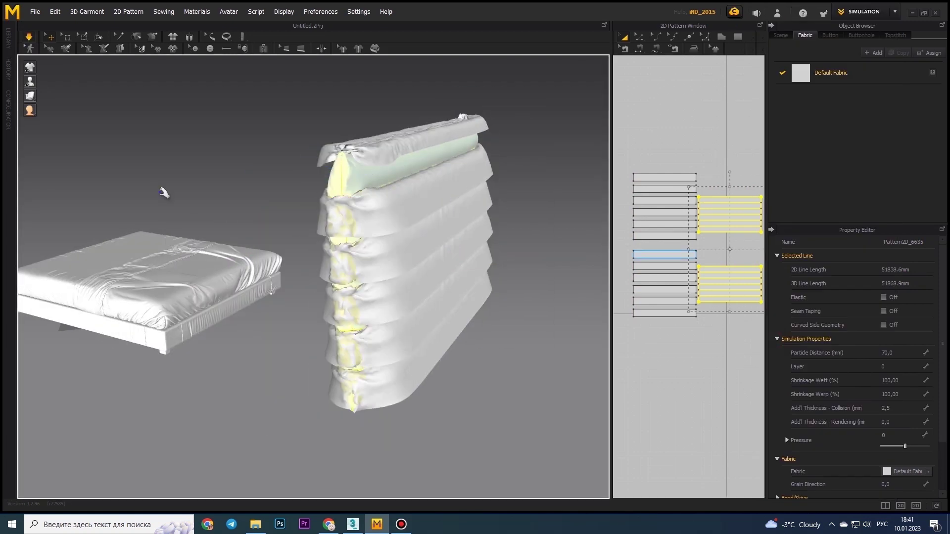
{"action": "scroll", "coordinate": [297, 228], "scroll_direction": "up", "scroll_amount": 5}
{"action": "left_click_drag", "start_coordinate": [303, 230], "coordinate": [510, 349]}
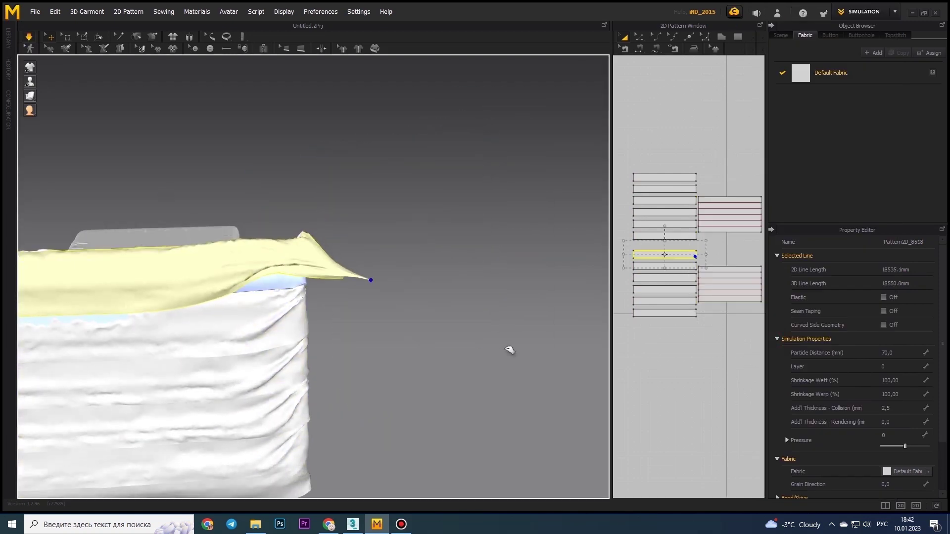
{"action": "left_click_drag", "start_coordinate": [517, 398], "coordinate": [409, 328]}
{"action": "mouse_move", "coordinate": [409, 329]}
{"action": "right_mouse_down"}
{"action": "mouse_move", "coordinate": [295, 277]}
{"action": "mouse_move", "coordinate": [371, 246]}
{"action": "right_mouse_up"}
{"action": "left_click", "coordinate": [372, 246]}
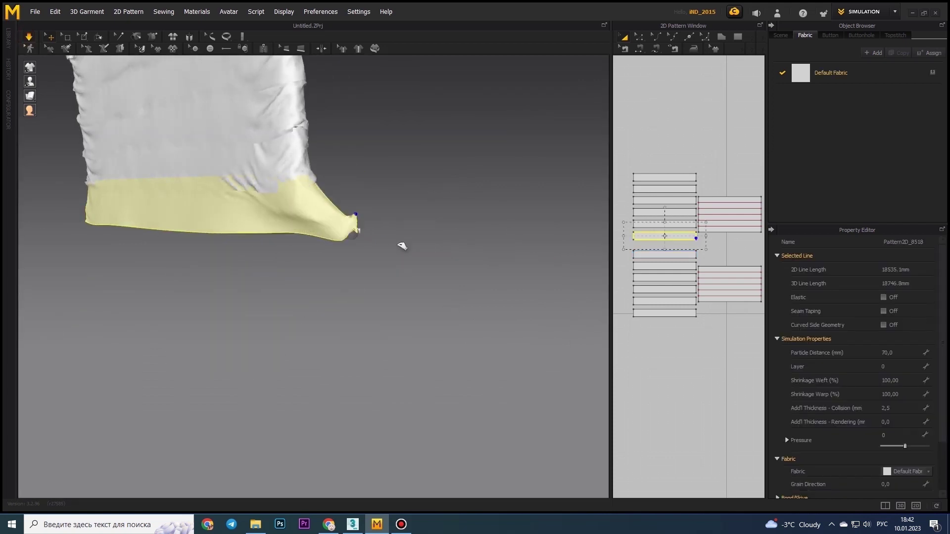
{"action": "mouse_move", "coordinate": [360, 218]}
{"action": "right_mouse_down"}
{"action": "mouse_move", "coordinate": [306, 113]}
{"action": "mouse_move", "coordinate": [396, 192]}
{"action": "right_mouse_up"}
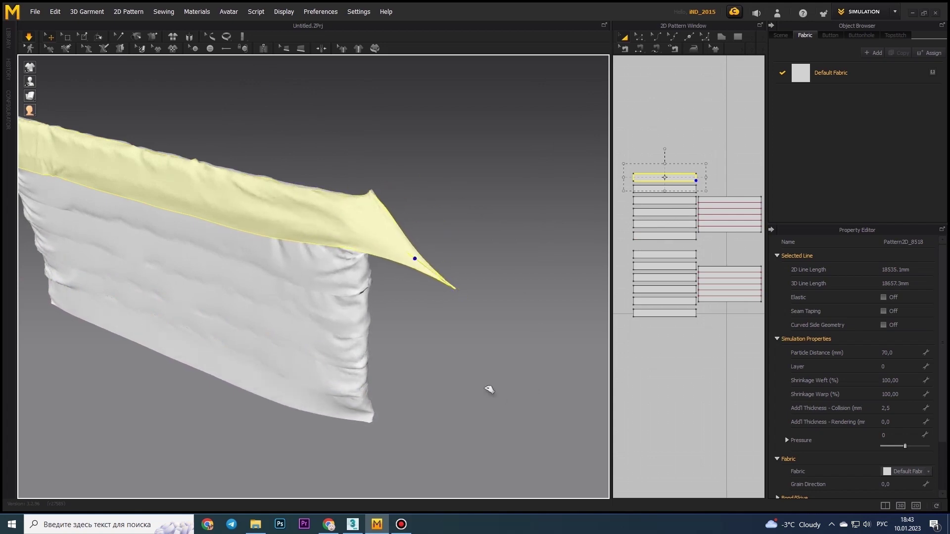
{"action": "right_click_drag", "start_coordinate": [148, 223], "coordinate": [213, 191]}
{"action": "left_click", "coordinate": [213, 190]}
{"action": "mouse_move", "coordinate": [244, 206]}
{"action": "left_mouse_down"}
{"action": "mouse_move", "coordinate": [316, 197]}
{"action": "mouse_move", "coordinate": [412, 249]}
{"action": "left_mouse_up"}
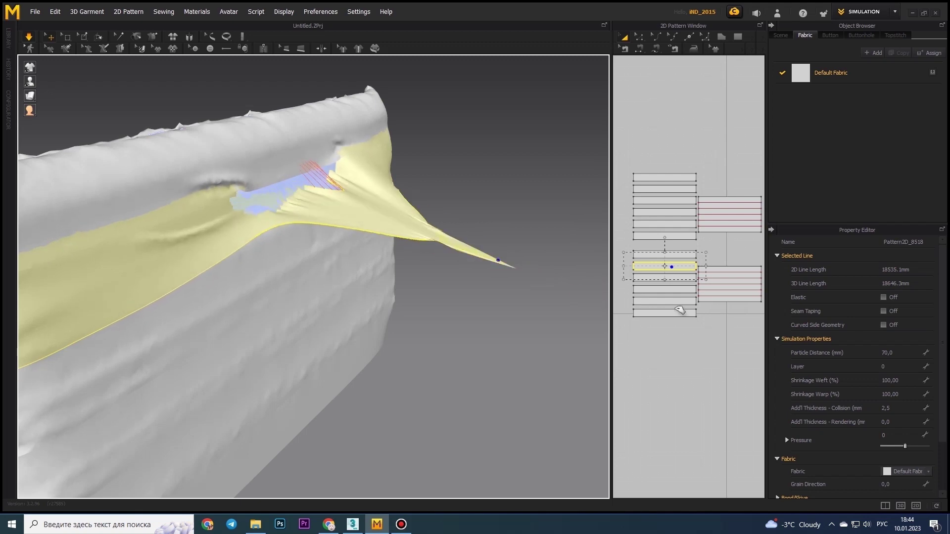
Inspect the settled cushion, then select all patterns and apply an option from their context menu.
{"action": "right_click_drag", "start_coordinate": [470, 257], "coordinate": [365, 186]}
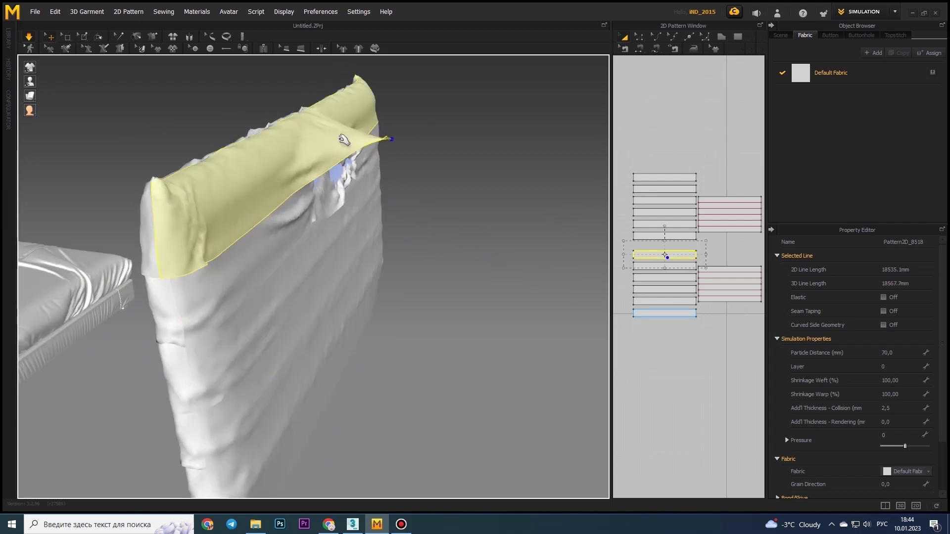
{"action": "right_click_drag", "start_coordinate": [340, 130], "coordinate": [30, 45]}
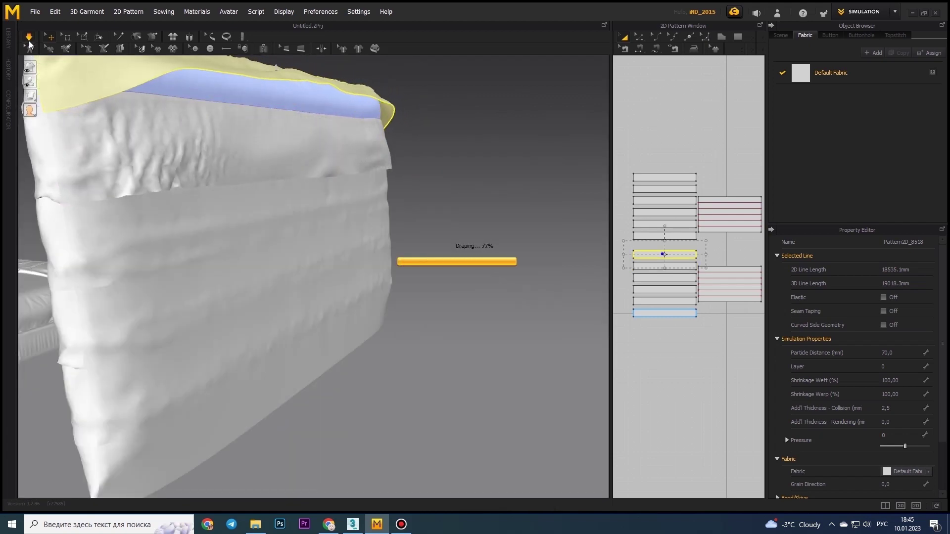
{"action": "right_click_drag", "start_coordinate": [62, 58], "coordinate": [239, 168]}
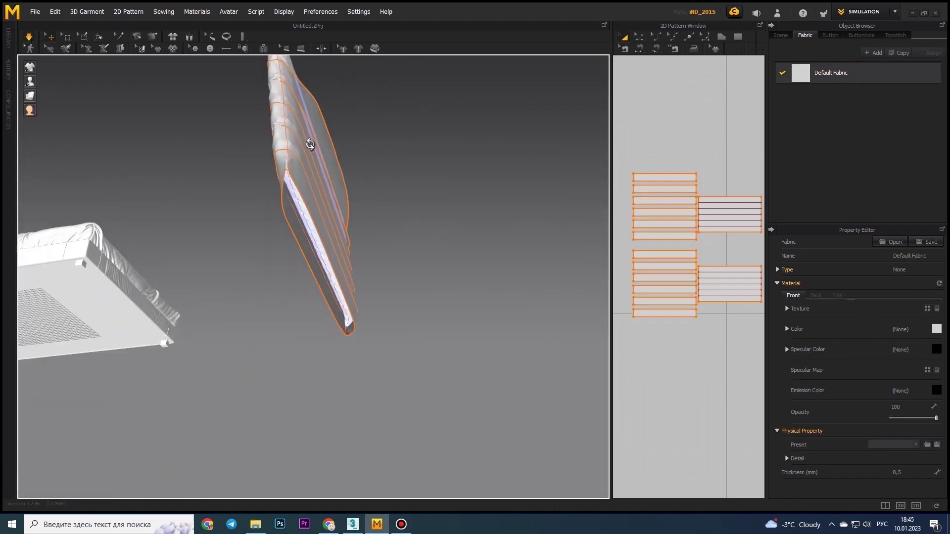
{"action": "right_click_drag", "start_coordinate": [127, 143], "coordinate": [257, 198]}
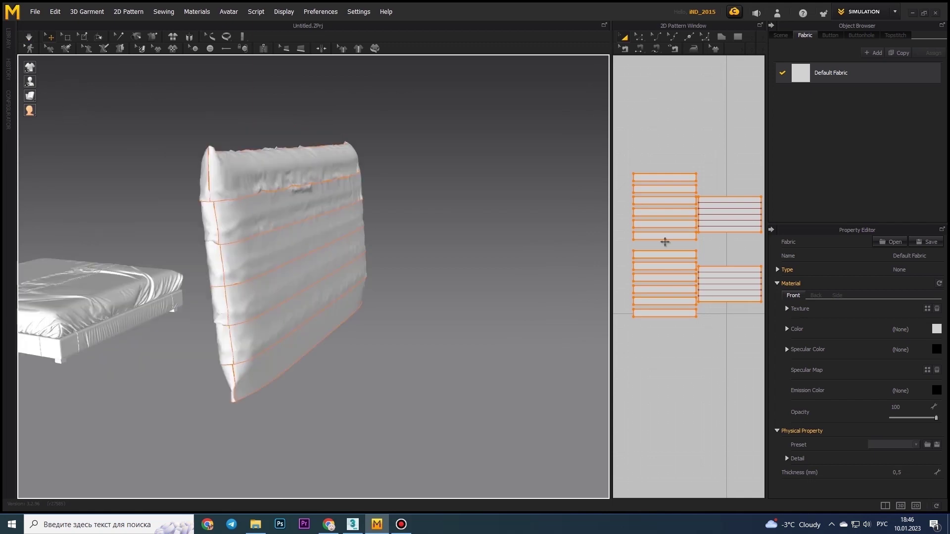
{"action": "key", "text": "ctrl+a"}
{"action": "right_click", "coordinate": [663, 250]}
{"action": "left_click", "coordinate": [761, 330]}
{"action": "mouse_move", "coordinate": [307, 223]}
{"action": "right_mouse_down"}
{"action": "mouse_move", "coordinate": [365, 244]}
{"action": "mouse_move", "coordinate": [24, 40]}
{"action": "right_mouse_up"}
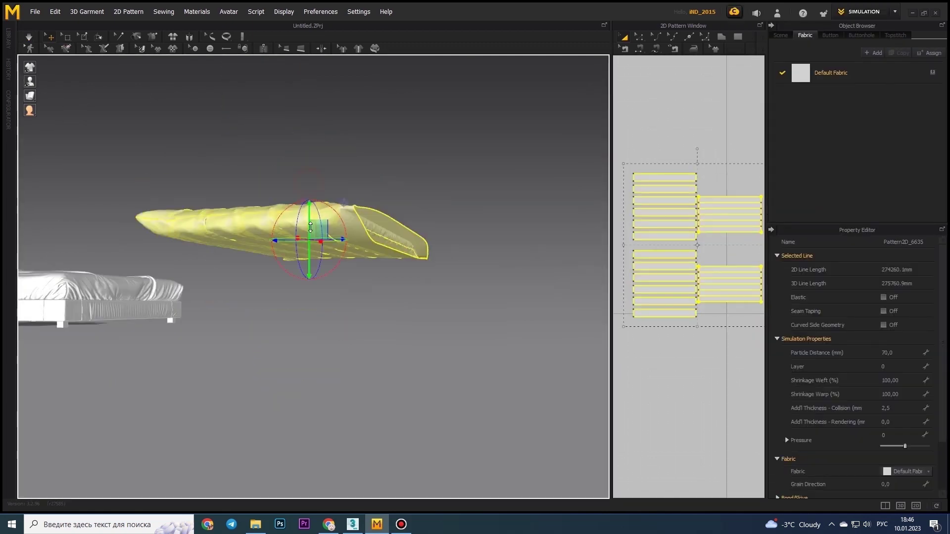
Re-run the simulation and watch the quilted panel settle beside the bed.
{"action": "left_click", "coordinate": [28, 36]}
{"action": "right_click_drag", "start_coordinate": [296, 247], "coordinate": [259, 296]}
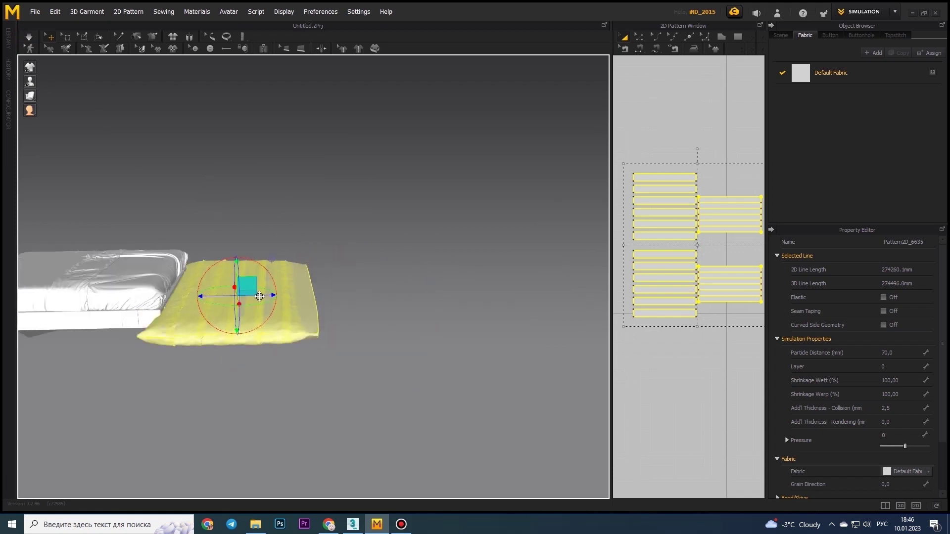
{"action": "scroll", "coordinate": [259, 295], "scroll_direction": "up", "scroll_amount": 3}
{"action": "left_click", "coordinate": [28, 39]}
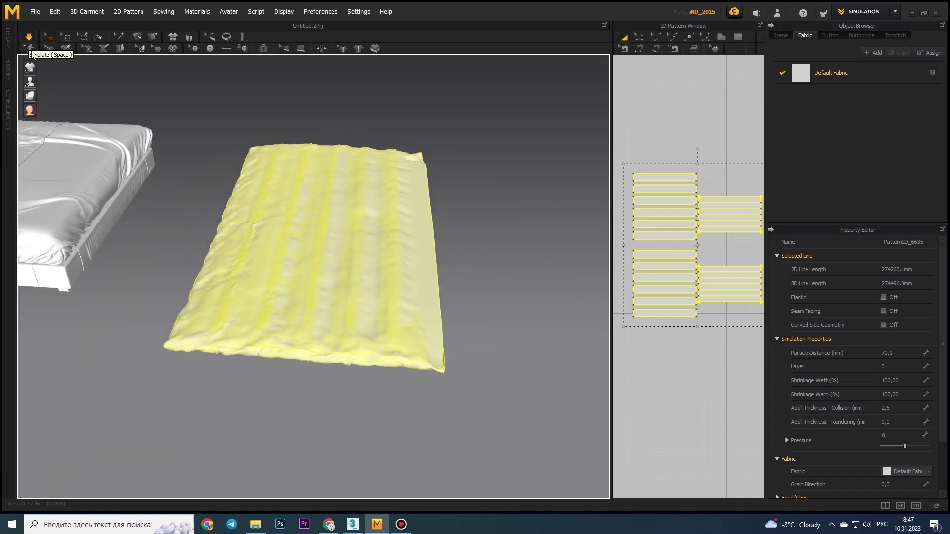
{"action": "mouse_move", "coordinate": [198, 173]}
{"action": "right_mouse_down"}
{"action": "mouse_move", "coordinate": [203, 122]}
{"action": "mouse_move", "coordinate": [203, 213]}
{"action": "right_mouse_up"}
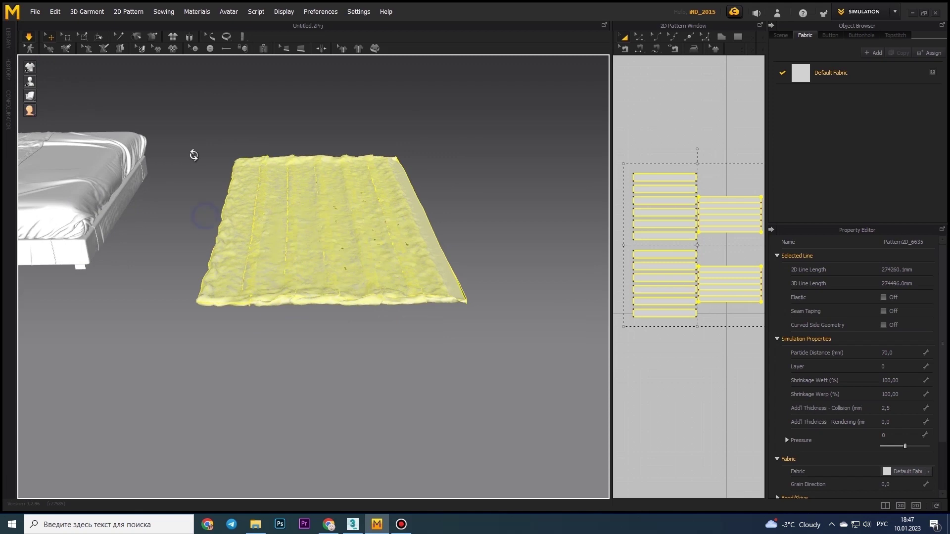
{"action": "mouse_move", "coordinate": [194, 156]}
{"action": "right_mouse_down"}
{"action": "mouse_move", "coordinate": [307, 170]}
{"action": "mouse_move", "coordinate": [198, 334]}
{"action": "right_mouse_up"}
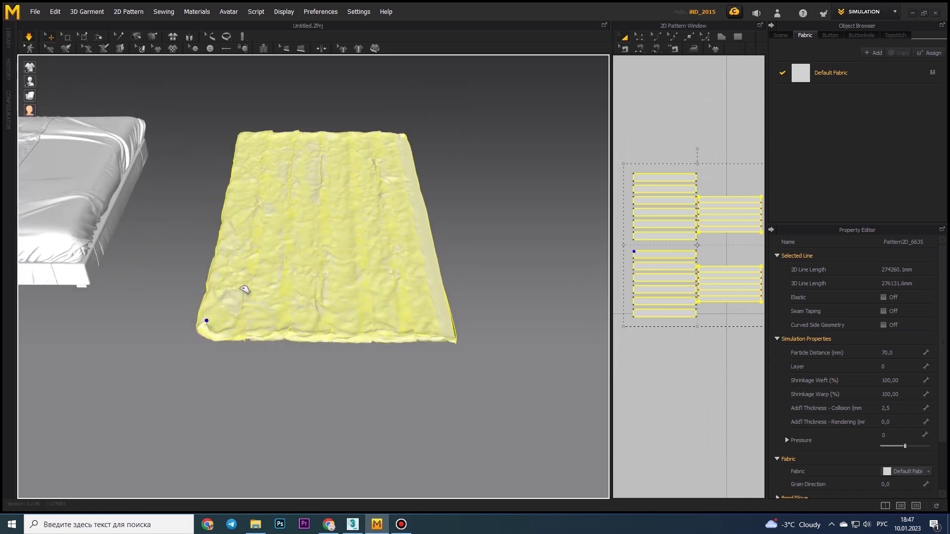
Select individual quilted strips while inspecting the cloth from below and the side.
{"action": "left_click", "coordinate": [687, 241]}
{"action": "left_click", "coordinate": [511, 240]}
{"action": "right_click_drag", "start_coordinate": [511, 240], "coordinate": [494, 207]}
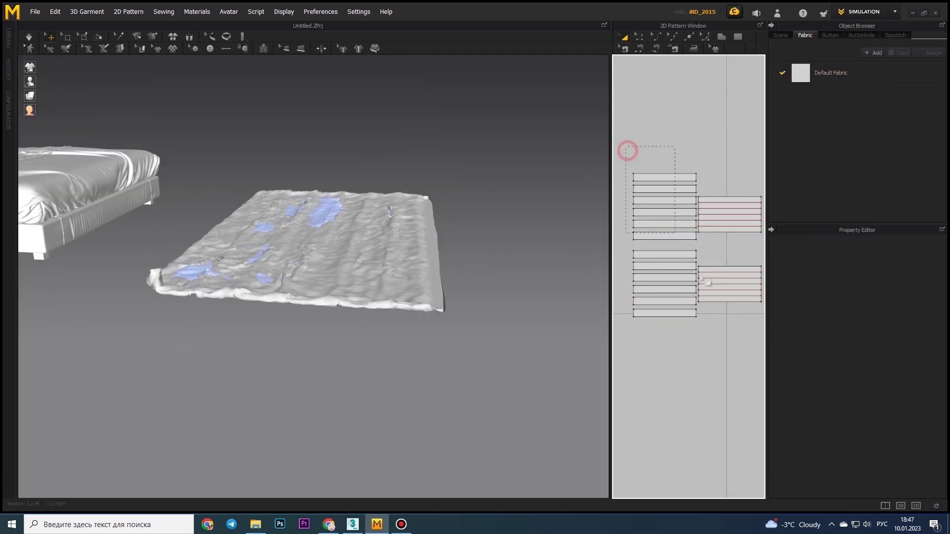
{"action": "left_click_drag", "start_coordinate": [628, 150], "coordinate": [763, 328]}
{"action": "mouse_move", "coordinate": [133, 172]}
{"action": "right_mouse_down"}
{"action": "mouse_move", "coordinate": [269, 187]}
{"action": "mouse_move", "coordinate": [233, 131]}
{"action": "mouse_move", "coordinate": [244, 184]}
{"action": "right_mouse_up"}
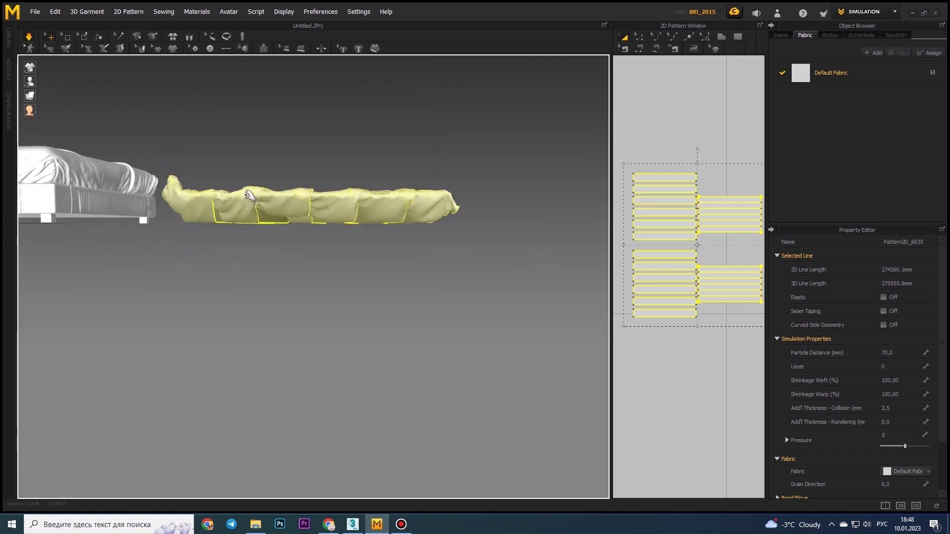
{"action": "right_click_drag", "start_coordinate": [409, 241], "coordinate": [419, 162]}
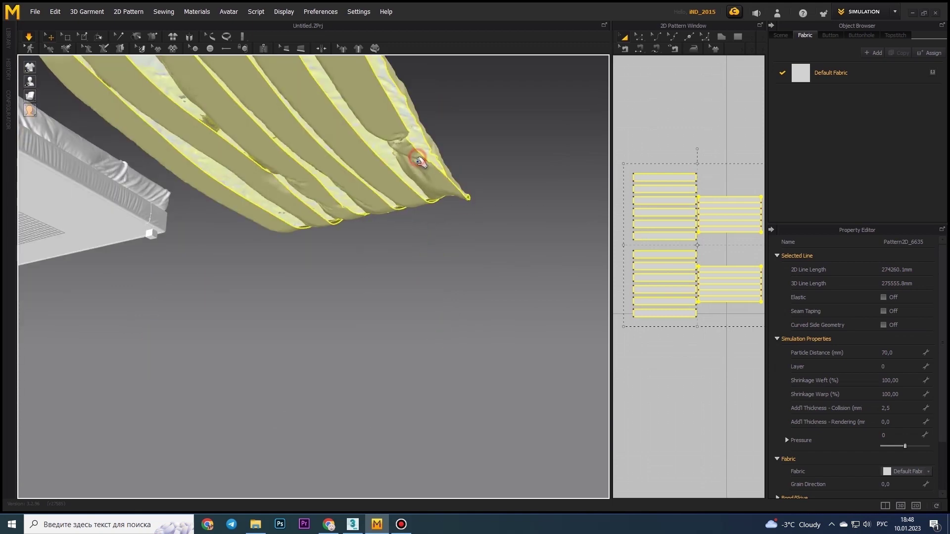
{"action": "mouse_move", "coordinate": [439, 240]}
{"action": "right_mouse_down"}
{"action": "mouse_move", "coordinate": [418, 157]}
{"action": "mouse_move", "coordinate": [395, 214]}
{"action": "right_mouse_up"}
{"action": "left_click", "coordinate": [218, 225]}
{"action": "left_click", "coordinate": [667, 266]}
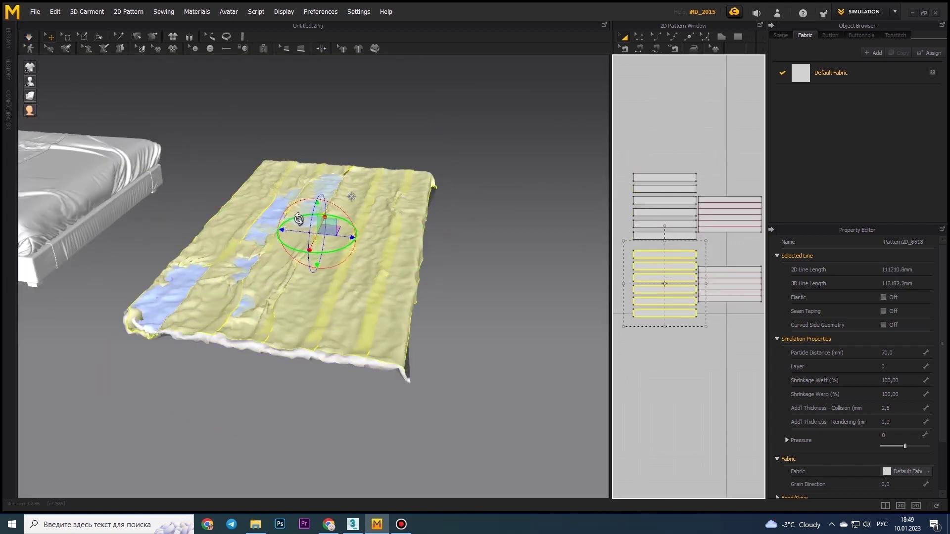
{"action": "mouse_move", "coordinate": [299, 219]}
{"action": "right_mouse_down"}
{"action": "mouse_move", "coordinate": [254, 195]}
{"action": "mouse_move", "coordinate": [511, 227]}
{"action": "mouse_move", "coordinate": [252, 208]}
{"action": "mouse_move", "coordinate": [297, 213]}
{"action": "mouse_move", "coordinate": [381, 247]}
{"action": "right_mouse_up"}
{"action": "left_click", "coordinate": [255, 194]}
{"action": "left_click", "coordinate": [297, 212]}
Select all blanket pieces and lift the whole blanket above the bed.
{"action": "key", "text": "ctrl+a"}
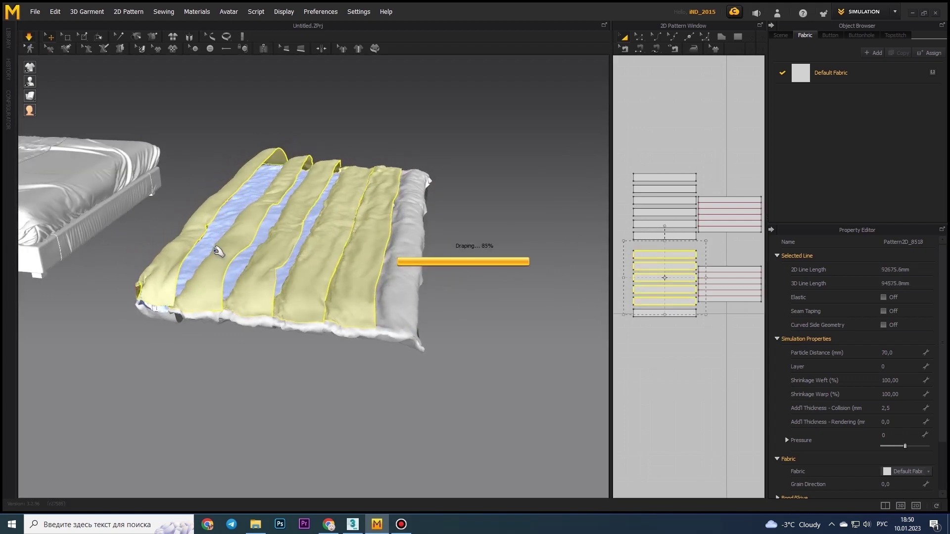
{"action": "right_click_drag", "start_coordinate": [217, 251], "coordinate": [242, 176]}
{"action": "scroll", "coordinate": [230, 199], "scroll_direction": "up", "scroll_amount": 3}
{"action": "mouse_move", "coordinate": [323, 179]}
{"action": "right_mouse_down"}
{"action": "mouse_move", "coordinate": [230, 199]}
{"action": "mouse_move", "coordinate": [253, 205]}
{"action": "right_mouse_up"}
{"action": "key", "text": "ctrl+a"}
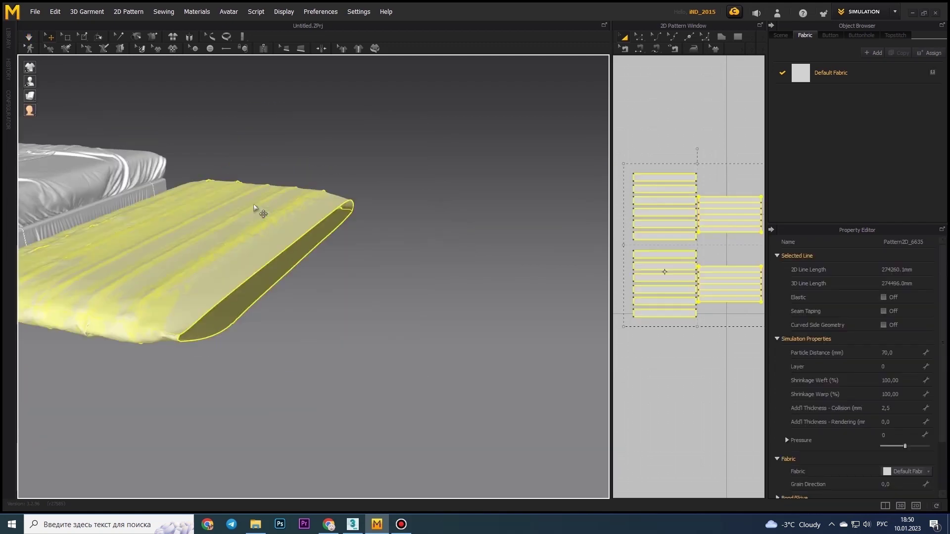
{"action": "right_click_drag", "start_coordinate": [254, 211], "coordinate": [282, 203]}
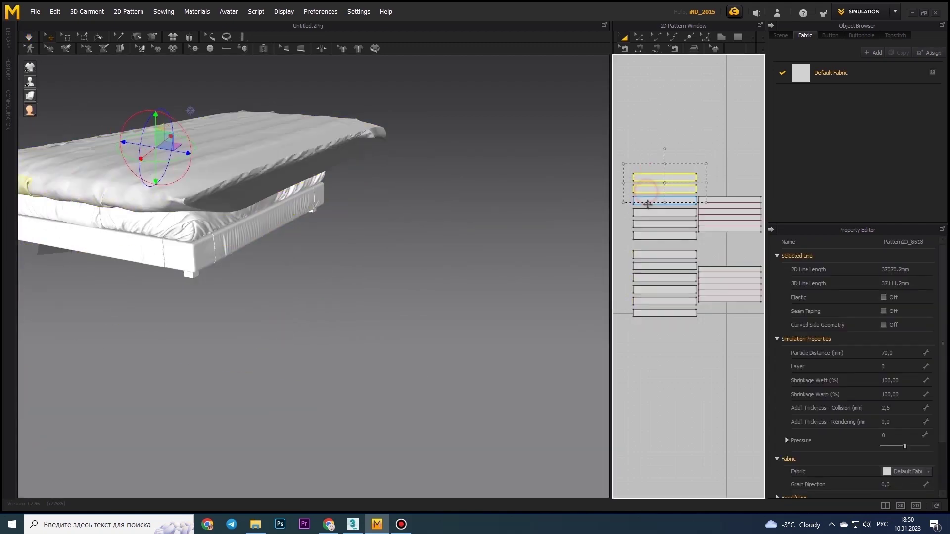
{"action": "left_click_drag", "start_coordinate": [624, 169], "coordinate": [703, 322]}
Set the blanket's collision thickness to 20 and simulate all the blanket pieces.
{"action": "double_click", "coordinate": [900, 408]}
{"action": "type", "text": "20"}
{"action": "key", "text": "Return"}
{"action": "mouse_move", "coordinate": [346, 248]}
{"action": "right_mouse_down"}
{"action": "mouse_move", "coordinate": [457, 222]}
{"action": "mouse_move", "coordinate": [119, 186]}
{"action": "mouse_move", "coordinate": [159, 202]}
{"action": "right_mouse_up"}
{"action": "key", "text": "ctrl+a"}
{"action": "key", "text": "space"}
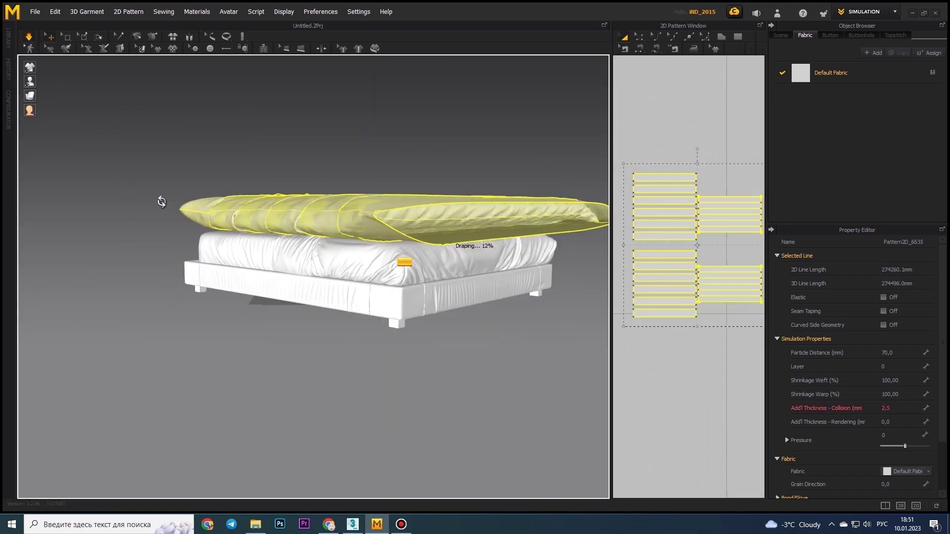
Give the left column of blanket pieces collision thickness 30 and re-simulate it over the bed's edge.
{"action": "left_click", "coordinate": [674, 359]}
{"action": "left_click_drag", "start_coordinate": [703, 354], "coordinate": [624, 165]}
{"action": "double_click", "coordinate": [900, 408]}
{"action": "type", "text": "30"}
{"action": "key", "text": "Return"}
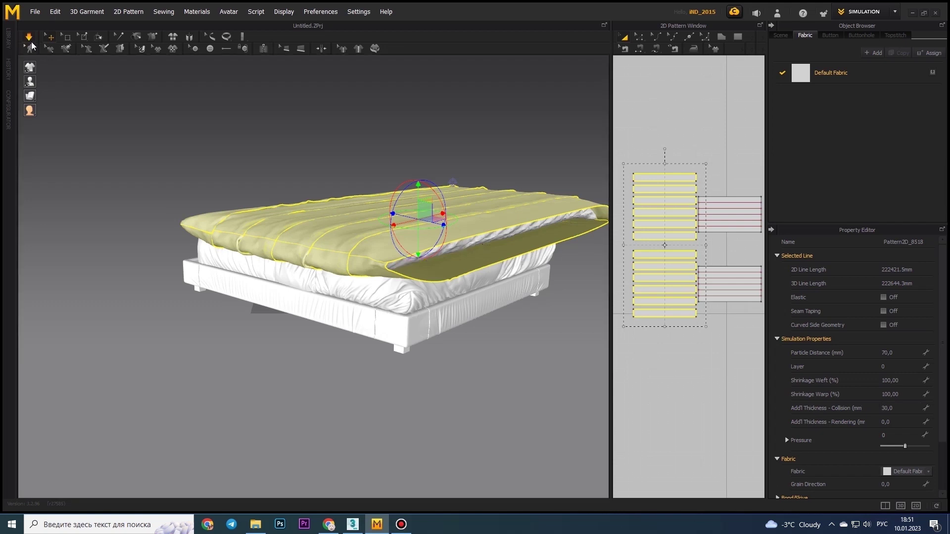
{"action": "key", "text": "space"}
{"action": "right_click_drag", "start_coordinate": [135, 219], "coordinate": [349, 221]}
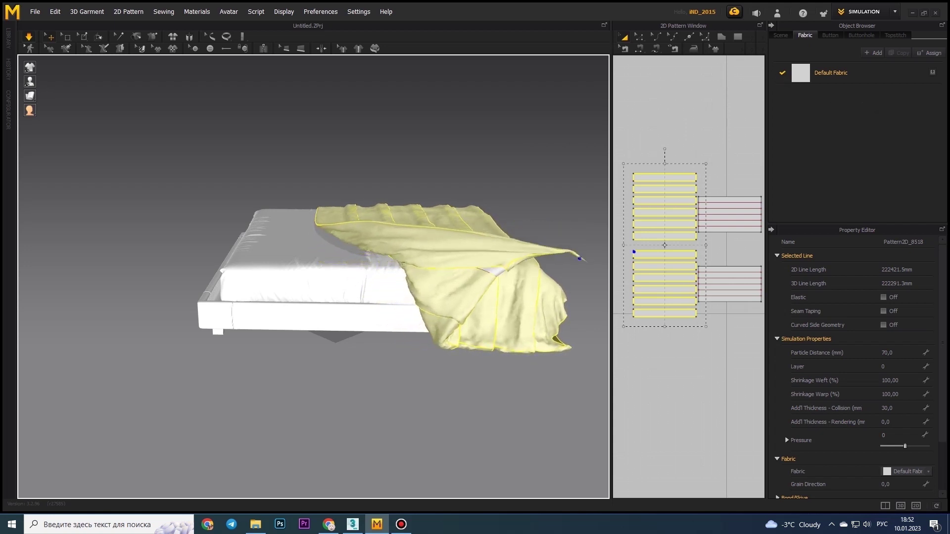
Pull the blanket's raised corner up and left and drag a fold right and down.
{"action": "mouse_move", "coordinate": [346, 206]}
{"action": "right_mouse_down"}
{"action": "mouse_move", "coordinate": [410, 294]}
{"action": "mouse_move", "coordinate": [436, 255]}
{"action": "right_mouse_up"}
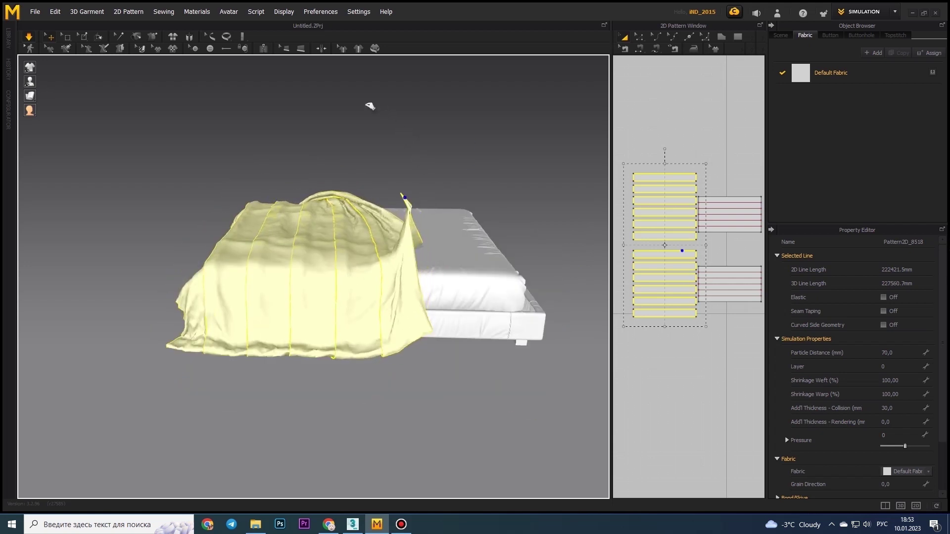
{"action": "left_click_drag", "start_coordinate": [316, 79], "coordinate": [264, 66]}
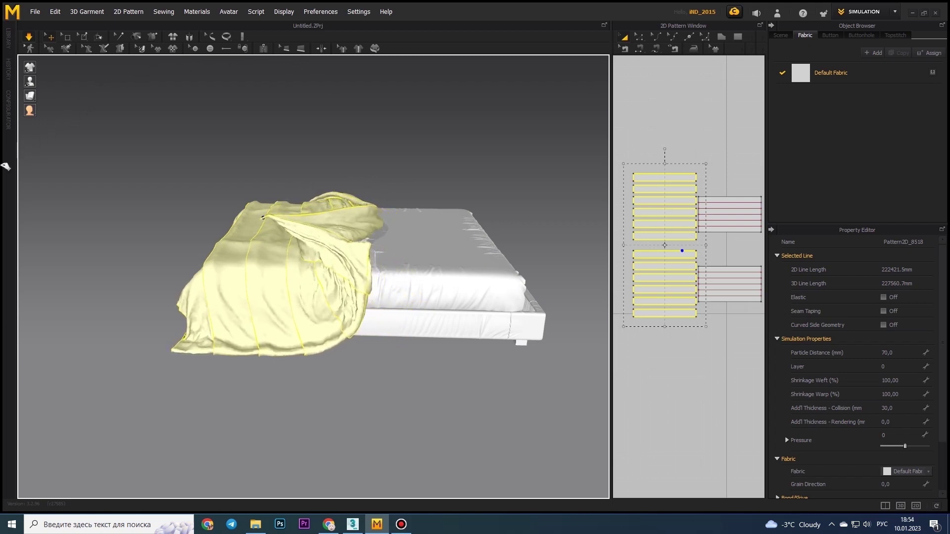
{"action": "left_click_drag", "start_coordinate": [263, 225], "coordinate": [343, 253]}
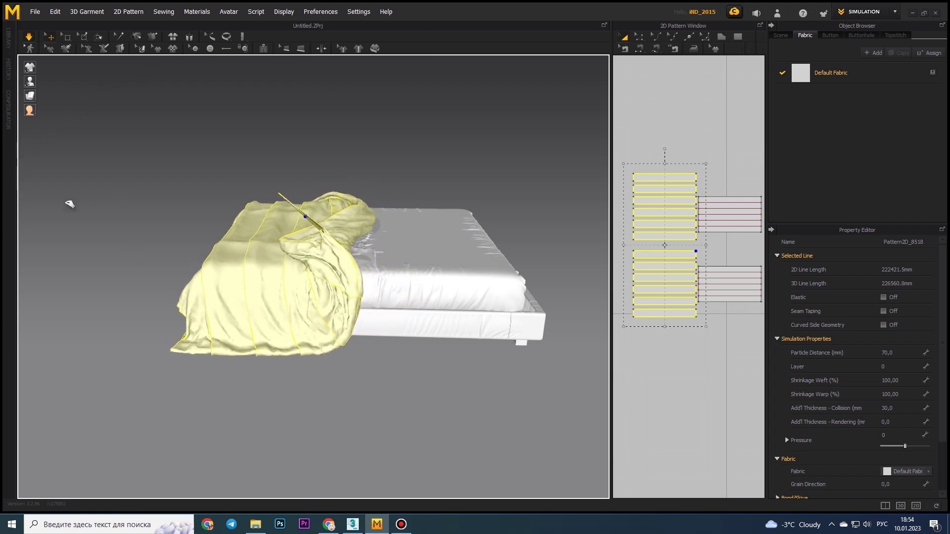
{"action": "right_click_drag", "start_coordinate": [265, 226], "coordinate": [219, 239]}
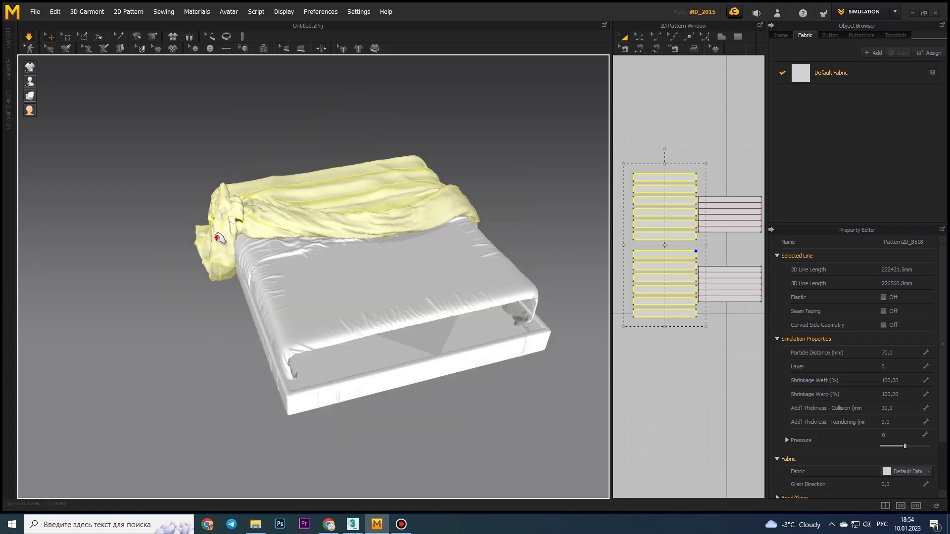
{"action": "right_click_drag", "start_coordinate": [227, 297], "coordinate": [378, 341]}
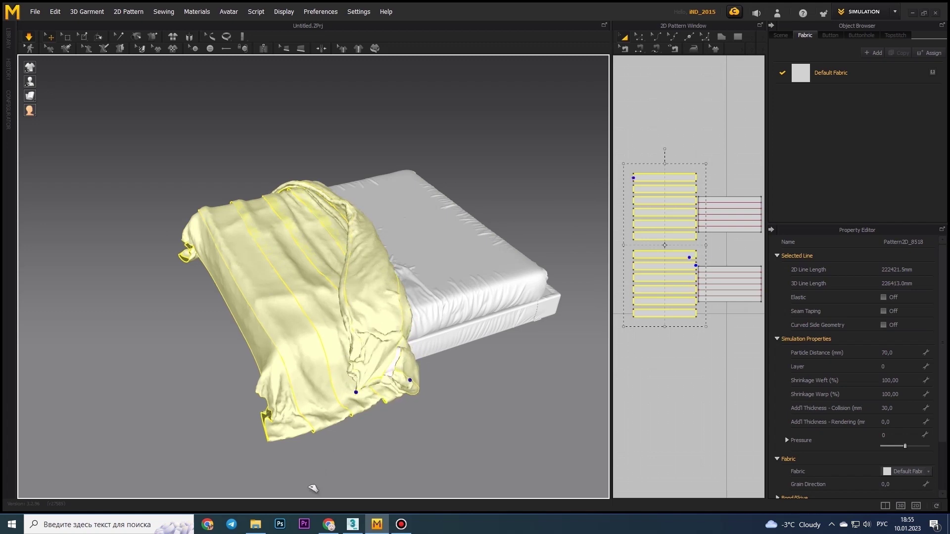
Select all blanket pieces and tug a strip up so the folds twist over the corner.
{"action": "left_click", "coordinate": [352, 473]}
{"action": "right_click_drag", "start_coordinate": [371, 470], "coordinate": [458, 314]}
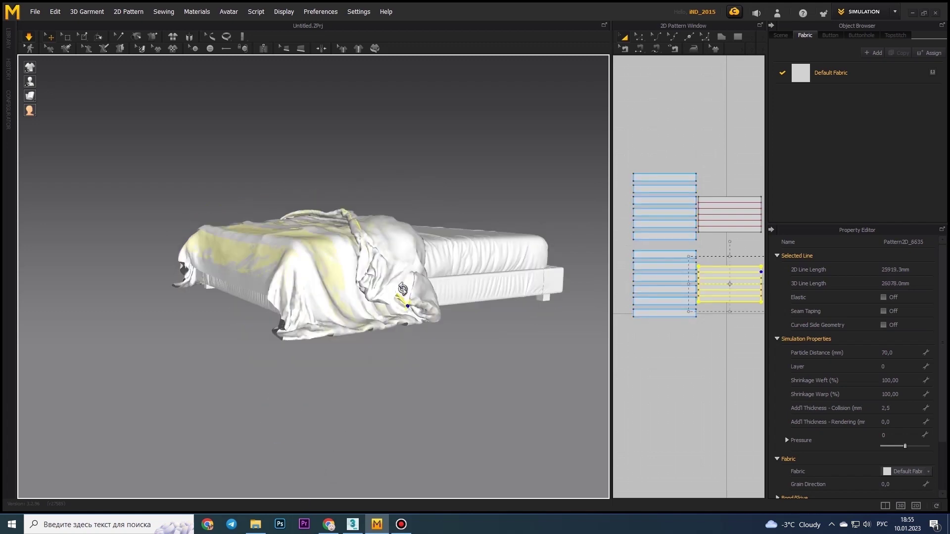
{"action": "mouse_move", "coordinate": [556, 339]}
{"action": "right_mouse_down"}
{"action": "mouse_move", "coordinate": [349, 276]}
{"action": "mouse_move", "coordinate": [426, 260]}
{"action": "mouse_move", "coordinate": [334, 330]}
{"action": "right_mouse_up"}
{"action": "key", "text": "Escape"}
{"action": "key", "text": "ctrl+a"}
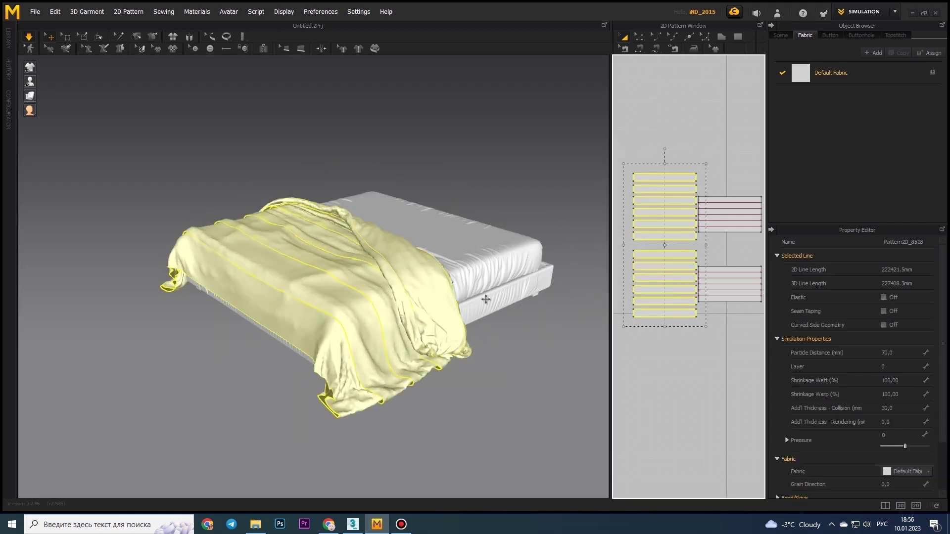
{"action": "mouse_move", "coordinate": [483, 296]}
{"action": "right_mouse_down"}
{"action": "mouse_move", "coordinate": [508, 282]}
{"action": "mouse_move", "coordinate": [425, 329]}
{"action": "mouse_move", "coordinate": [263, 277]}
{"action": "right_mouse_up"}
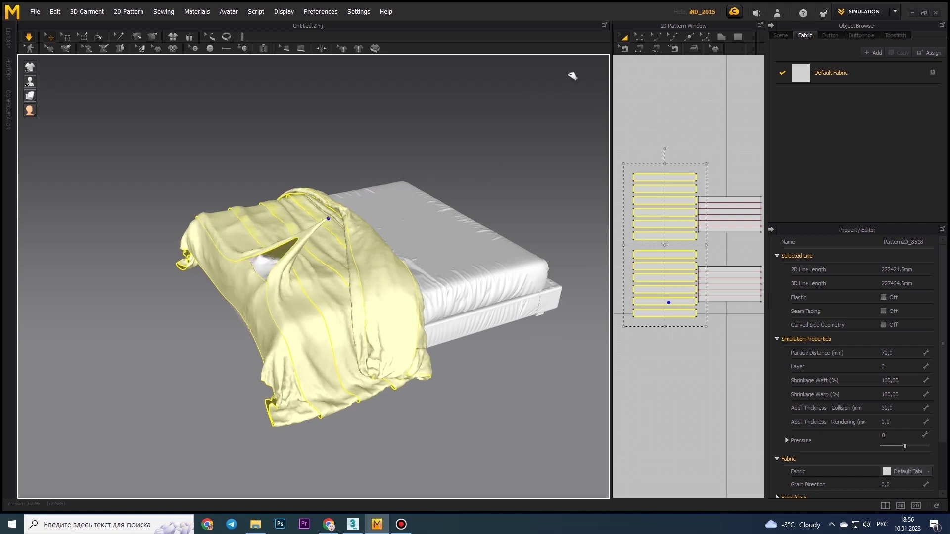
{"action": "left_click", "coordinate": [289, 268]}
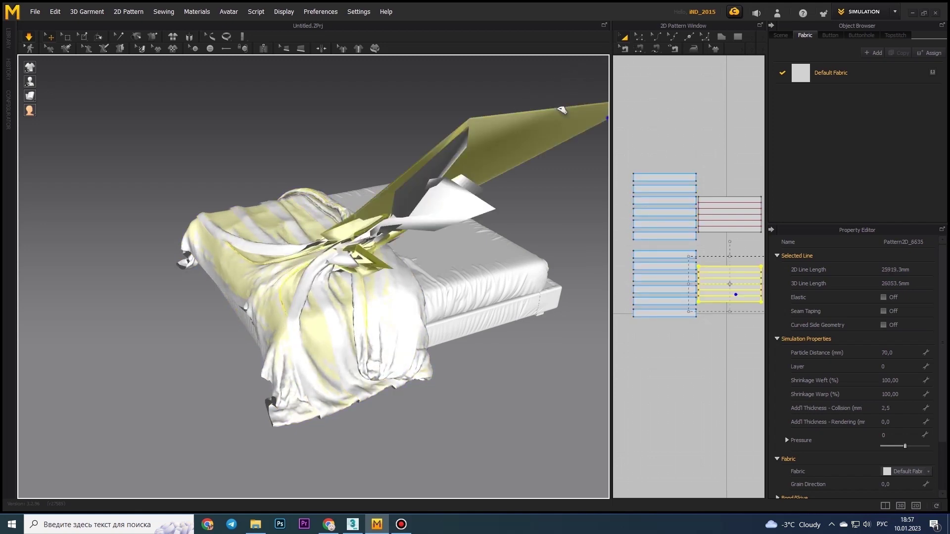
{"action": "left_click_drag", "start_coordinate": [482, 137], "coordinate": [514, 127]}
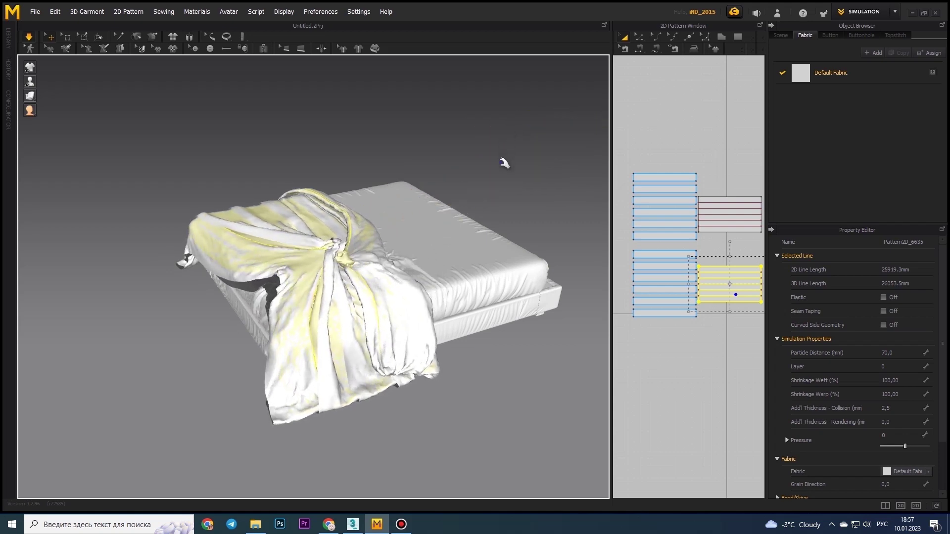
{"action": "left_click", "coordinate": [724, 200]}
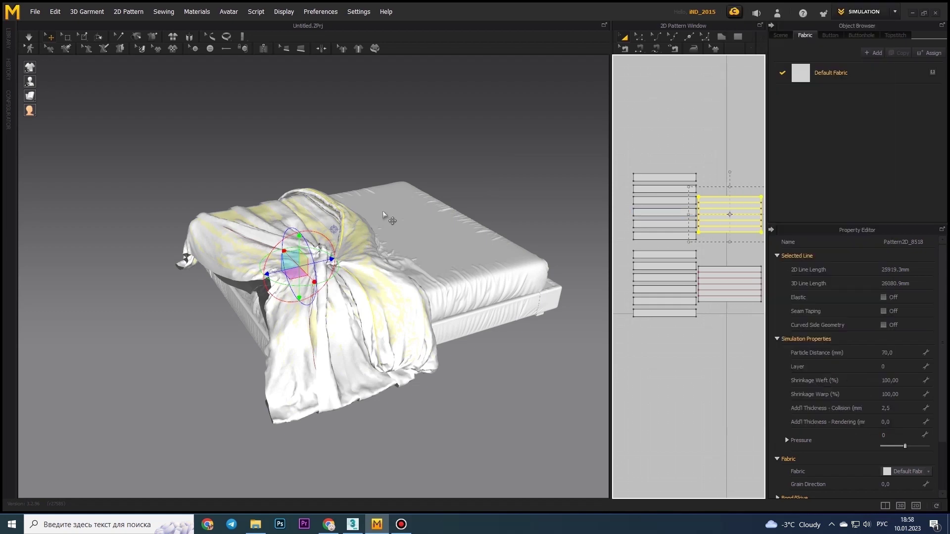
Select the left column of blanket pieces and inspect the settling folds up close from several angles.
{"action": "left_click", "coordinate": [304, 212]}
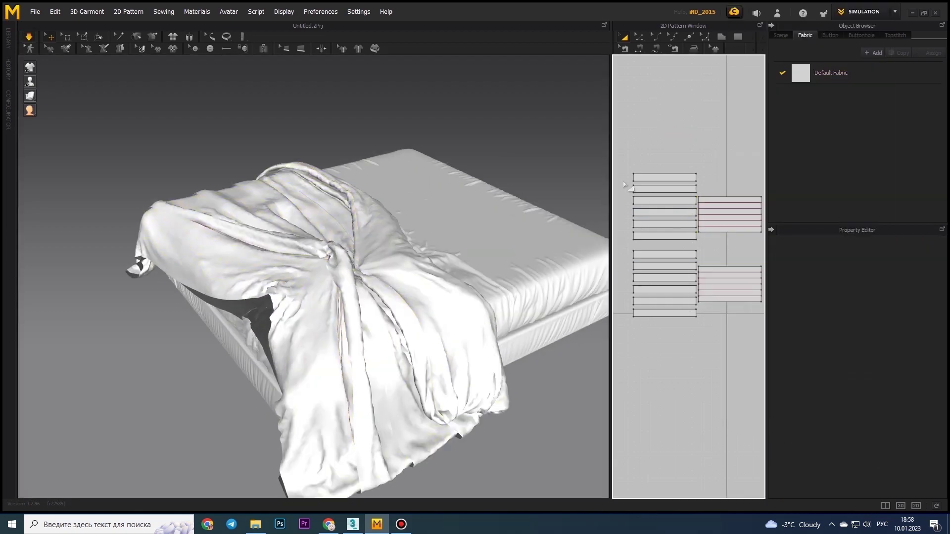
{"action": "left_click", "coordinate": [265, 250]}
{"action": "scroll", "coordinate": [219, 259], "scroll_direction": "up", "scroll_amount": 2}
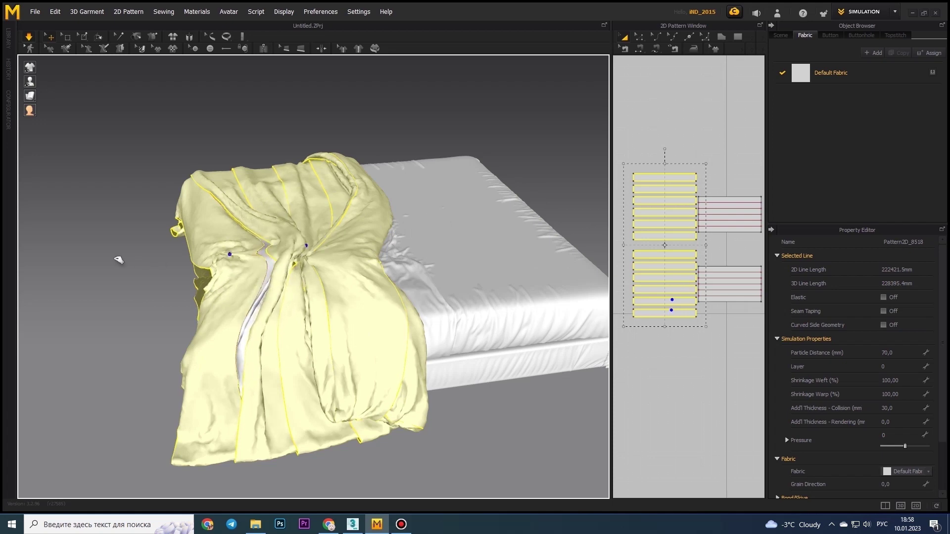
{"action": "scroll", "coordinate": [329, 218], "scroll_direction": "up", "scroll_amount": 5}
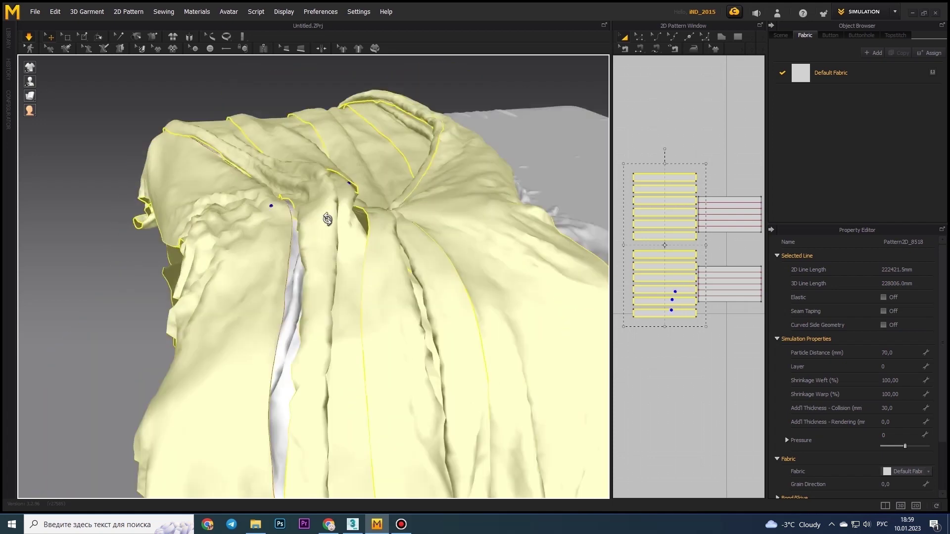
{"action": "scroll", "coordinate": [38, 276], "scroll_direction": "down", "scroll_amount": 5}
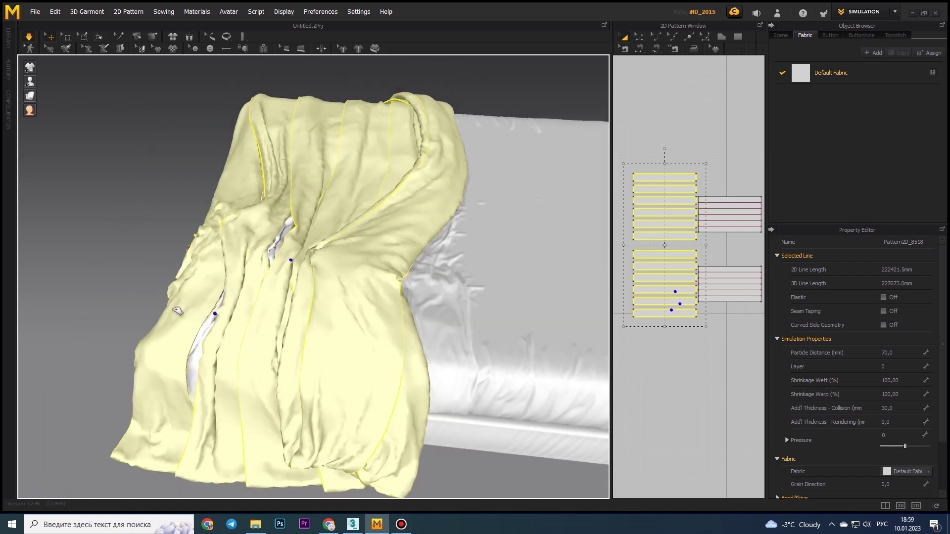
{"action": "mouse_move", "coordinate": [38, 276]}
{"action": "right_mouse_down"}
{"action": "mouse_move", "coordinate": [156, 284]}
{"action": "mouse_move", "coordinate": [109, 375]}
{"action": "mouse_move", "coordinate": [246, 227]}
{"action": "mouse_move", "coordinate": [264, 248]}
{"action": "right_mouse_up"}
{"action": "mouse_move", "coordinate": [193, 215]}
{"action": "right_mouse_down"}
{"action": "mouse_move", "coordinate": [322, 214]}
{"action": "mouse_move", "coordinate": [371, 99]}
{"action": "right_mouse_up"}
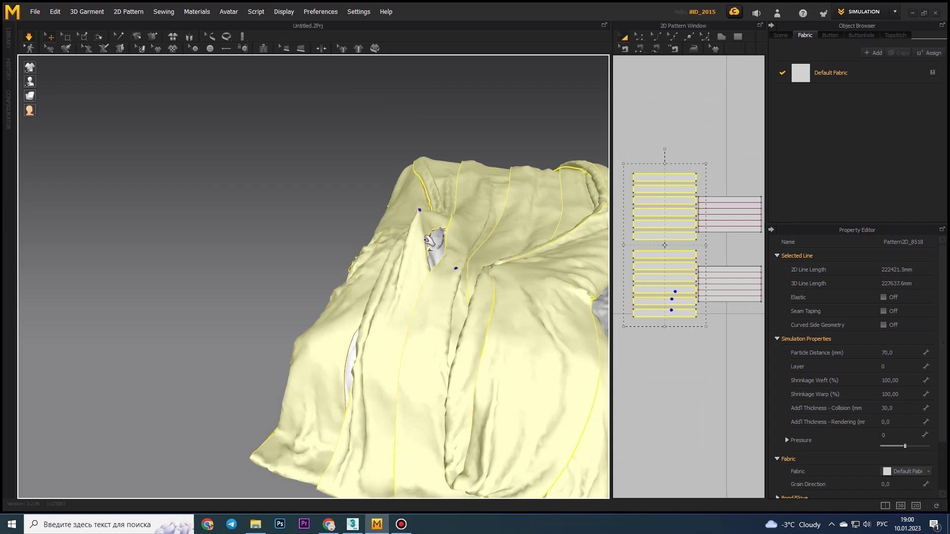
{"action": "right_click_drag", "start_coordinate": [166, 299], "coordinate": [439, 248]}
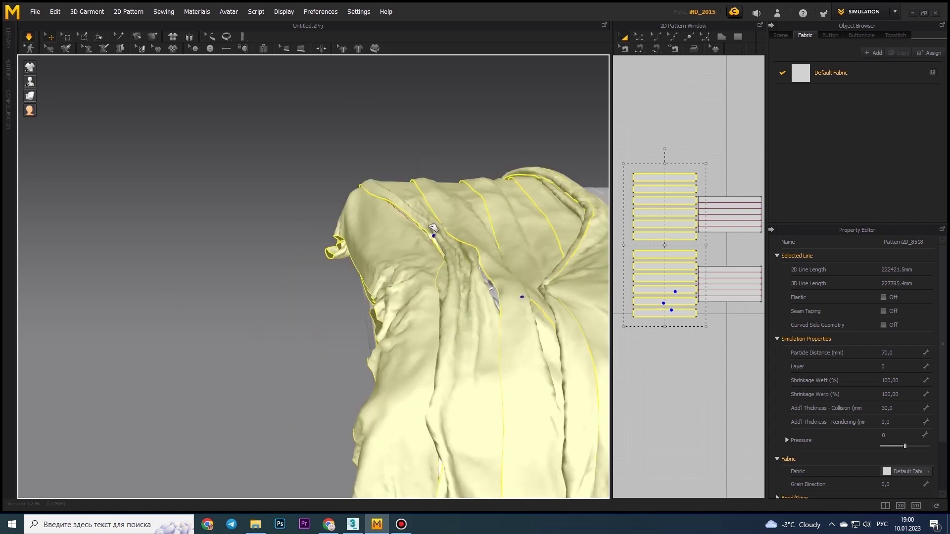
{"action": "mouse_move", "coordinate": [303, 120]}
{"action": "right_mouse_down"}
{"action": "mouse_move", "coordinate": [504, 307]}
{"action": "mouse_move", "coordinate": [425, 208]}
{"action": "mouse_move", "coordinate": [352, 272]}
{"action": "mouse_move", "coordinate": [352, 312]}
{"action": "mouse_move", "coordinate": [404, 230]}
{"action": "mouse_move", "coordinate": [439, 288]}
{"action": "mouse_move", "coordinate": [482, 223]}
{"action": "right_mouse_up"}
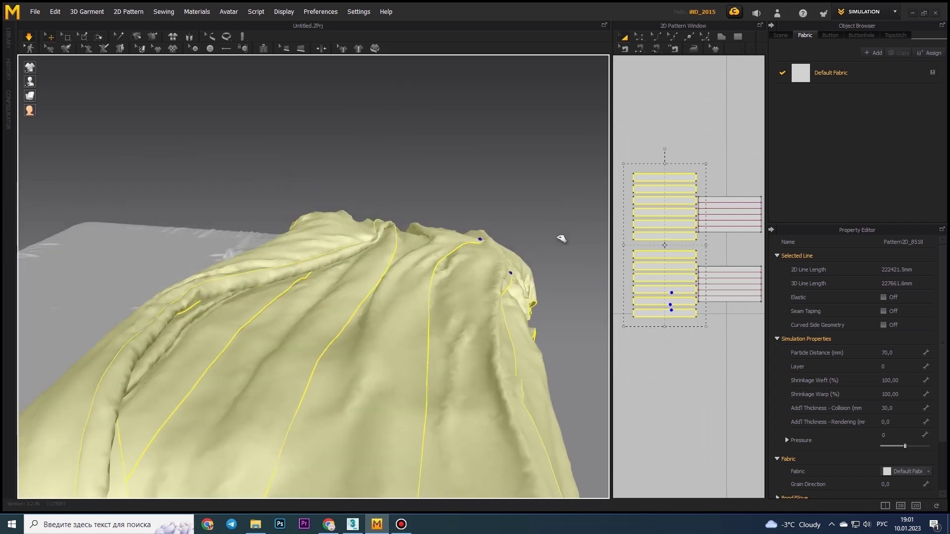
{"action": "mouse_move", "coordinate": [433, 324]}
{"action": "right_mouse_down"}
{"action": "mouse_move", "coordinate": [378, 250]}
{"action": "mouse_move", "coordinate": [258, 376]}
{"action": "mouse_move", "coordinate": [281, 325]}
{"action": "mouse_move", "coordinate": [402, 314]}
{"action": "mouse_move", "coordinate": [381, 280]}
{"action": "mouse_move", "coordinate": [458, 307]}
{"action": "right_mouse_up"}
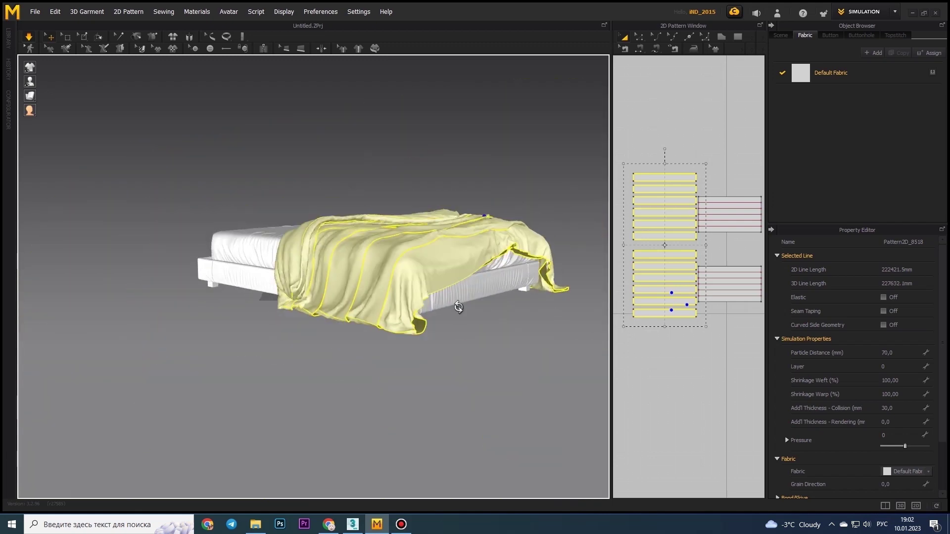
Superimpose the right-column pieces, set weft shrinkage to 90, and start the simulation.
{"action": "right_click", "coordinate": [722, 198]}
{"action": "left_click", "coordinate": [749, 295]}
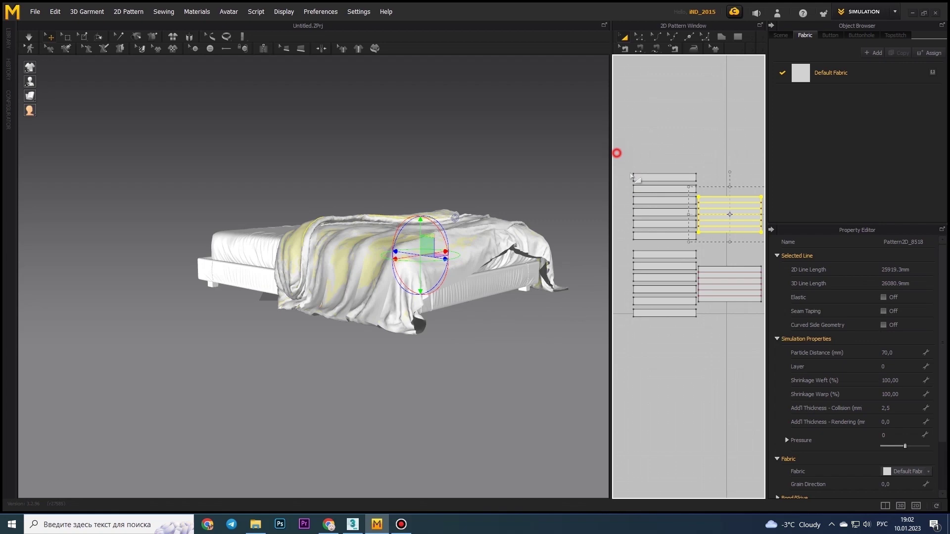
{"action": "left_click", "coordinate": [28, 37]}
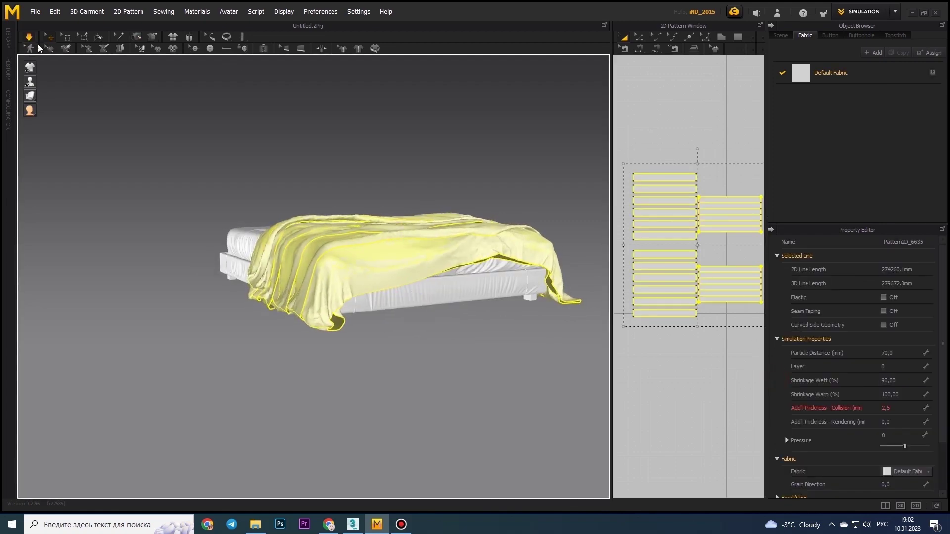
{"action": "mouse_move", "coordinate": [89, 159]}
{"action": "right_mouse_down"}
{"action": "mouse_move", "coordinate": [175, 163]}
{"action": "mouse_move", "coordinate": [288, 308]}
{"action": "mouse_move", "coordinate": [289, 250]}
{"action": "mouse_move", "coordinate": [327, 206]}
{"action": "mouse_move", "coordinate": [300, 261]}
{"action": "mouse_move", "coordinate": [318, 212]}
{"action": "mouse_move", "coordinate": [349, 273]}
{"action": "right_mouse_up"}
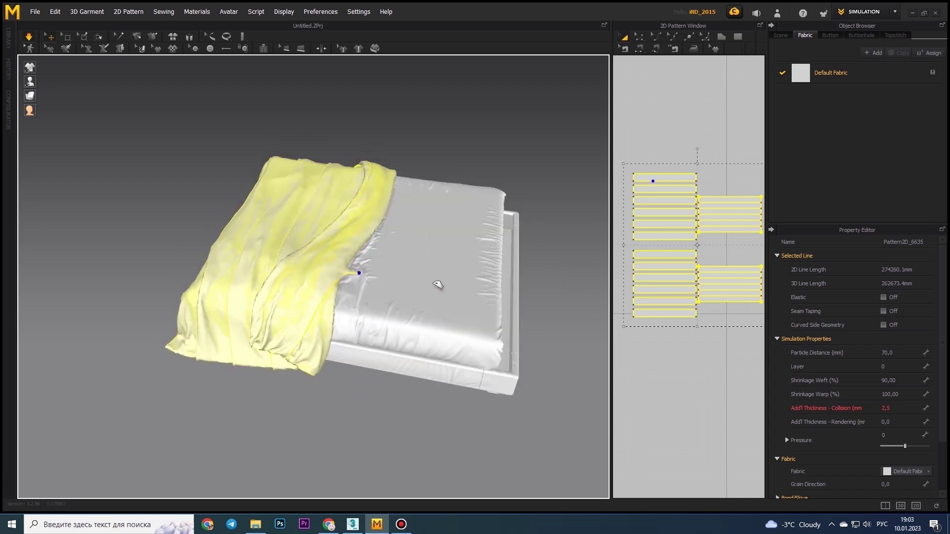
{"action": "mouse_move", "coordinate": [498, 267]}
{"action": "right_mouse_down"}
{"action": "mouse_move", "coordinate": [346, 240]}
{"action": "mouse_move", "coordinate": [388, 254]}
{"action": "mouse_move", "coordinate": [354, 170]}
{"action": "right_mouse_up"}
{"action": "left_click", "coordinate": [906, 356]}
{"action": "type", "text": "40"}
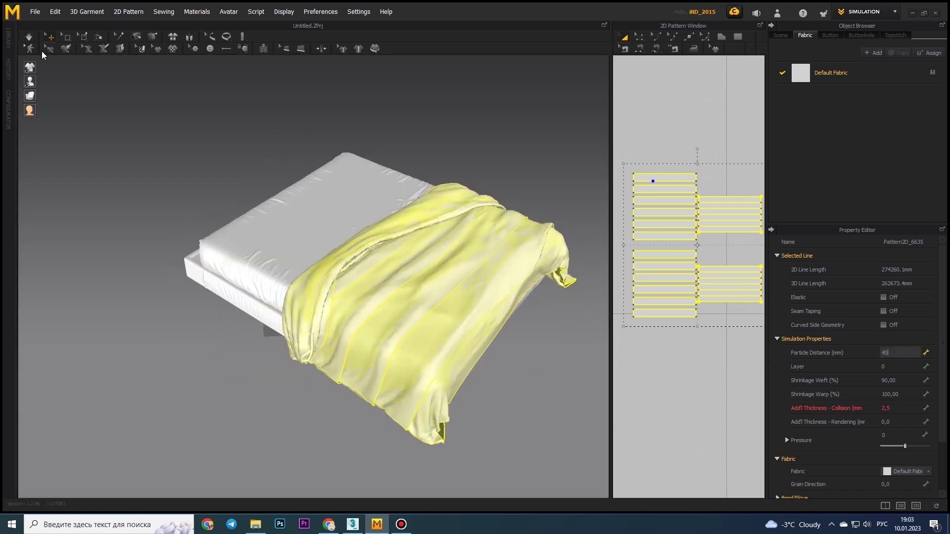
{"action": "left_click", "coordinate": [29, 37]}
{"action": "left_click", "coordinate": [55, 79]}
Set particle distance to 20 while checking the drape from several sides.
{"action": "mouse_move", "coordinate": [350, 325]}
{"action": "right_mouse_down"}
{"action": "mouse_move", "coordinate": [376, 328]}
{"action": "mouse_move", "coordinate": [316, 311]}
{"action": "mouse_move", "coordinate": [374, 319]}
{"action": "right_mouse_up"}
{"action": "scroll", "coordinate": [370, 378], "scroll_direction": "up", "scroll_amount": 2}
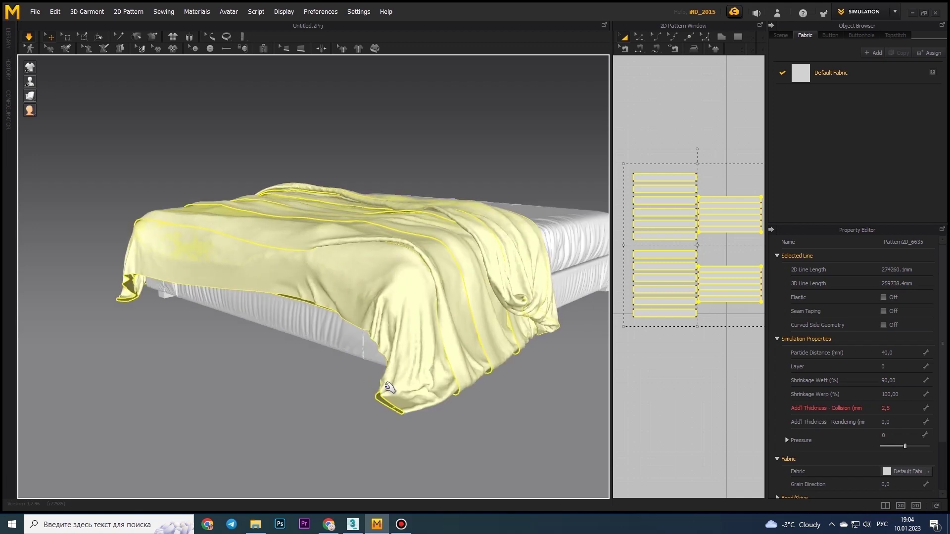
{"action": "mouse_move", "coordinate": [280, 229]}
{"action": "right_mouse_down"}
{"action": "mouse_move", "coordinate": [431, 271]}
{"action": "mouse_move", "coordinate": [335, 317]}
{"action": "right_mouse_up"}
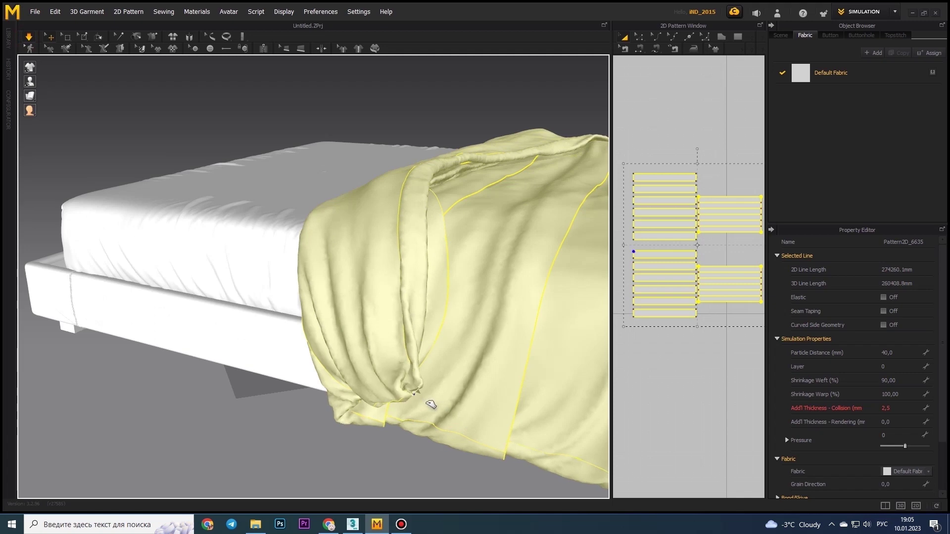
{"action": "scroll", "coordinate": [425, 376], "scroll_direction": "down", "scroll_amount": 3}
{"action": "right_click_drag", "start_coordinate": [433, 348], "coordinate": [897, 358]}
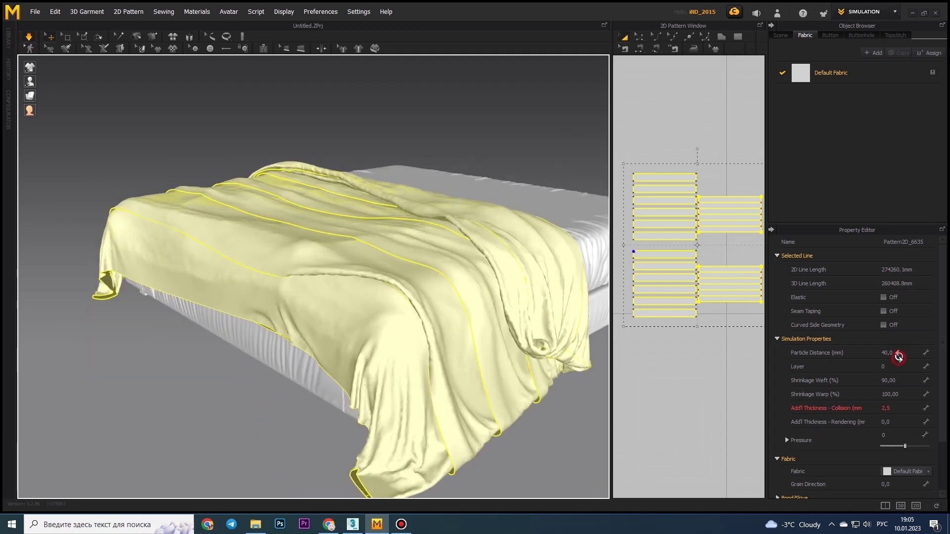
{"action": "double_click", "coordinate": [886, 352]}
{"action": "type", "text": "20"}
{"action": "key", "text": "Return"}
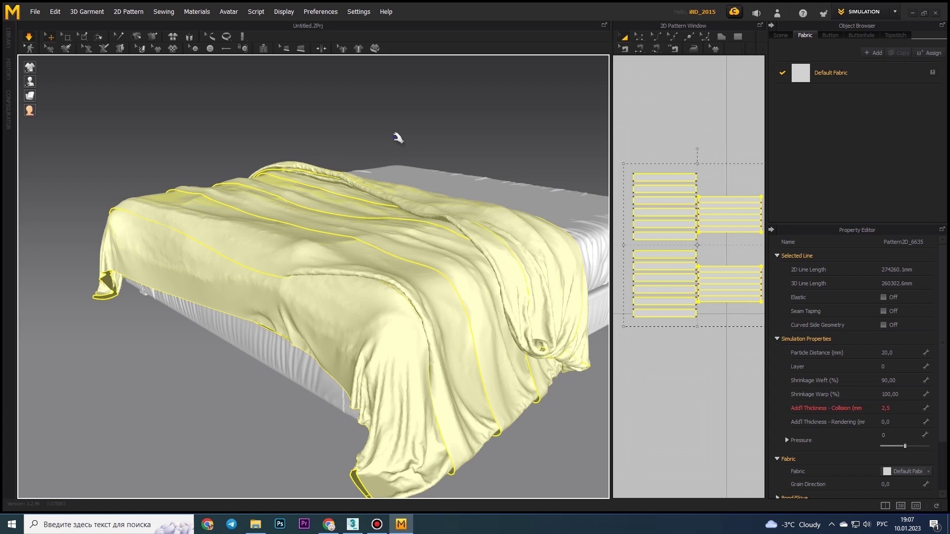
Freeze the right-column pieces, refine particle distance to 10, and begin adjusting weft shrinkage.
{"action": "key", "text": "2"}
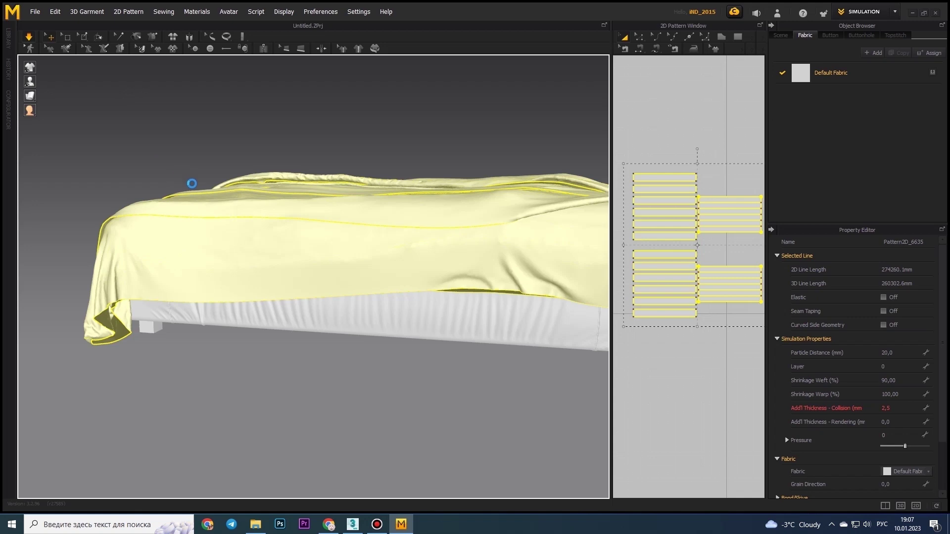
{"action": "left_click", "coordinate": [746, 229]}
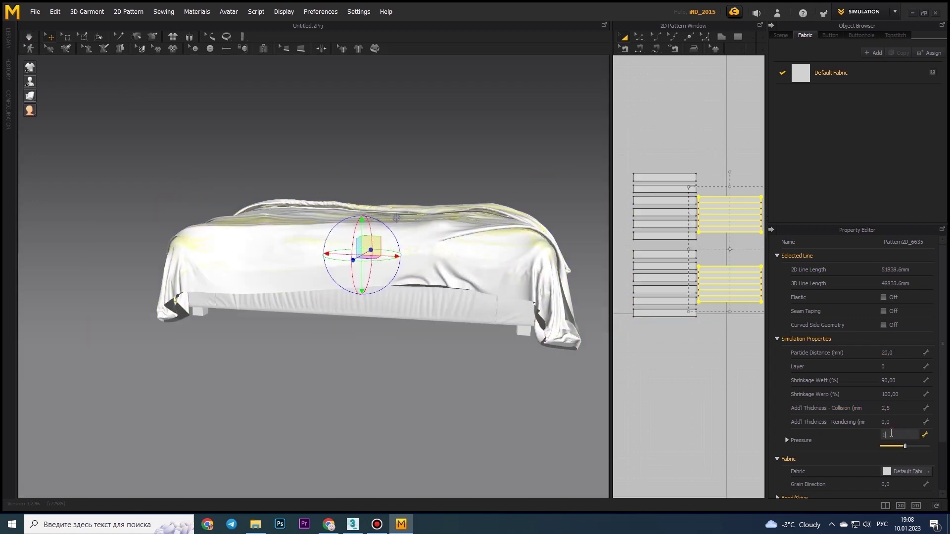
{"action": "right_click_drag", "start_coordinate": [492, 297], "coordinate": [406, 262]}
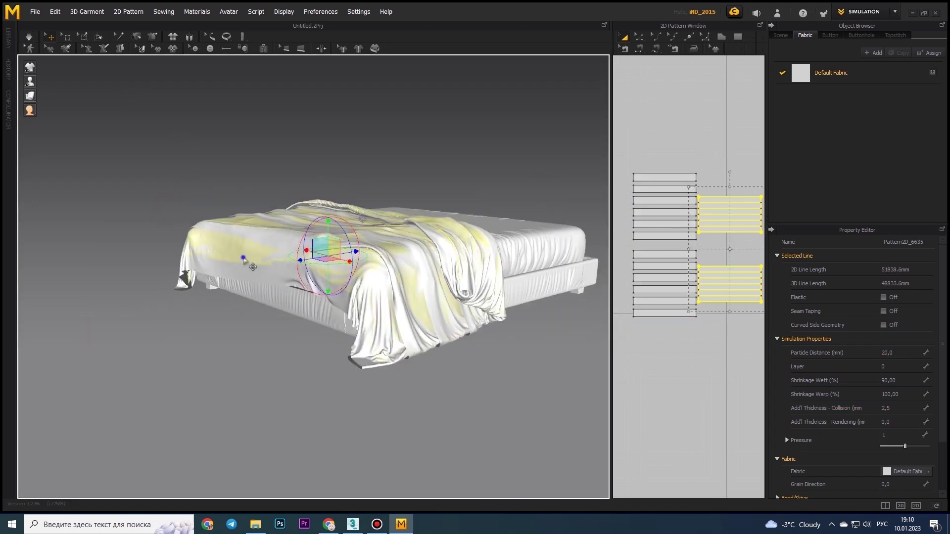
{"action": "right_click_drag", "start_coordinate": [180, 137], "coordinate": [544, 247]}
{"action": "right_click", "coordinate": [723, 345]}
{"action": "left_click", "coordinate": [744, 346]}
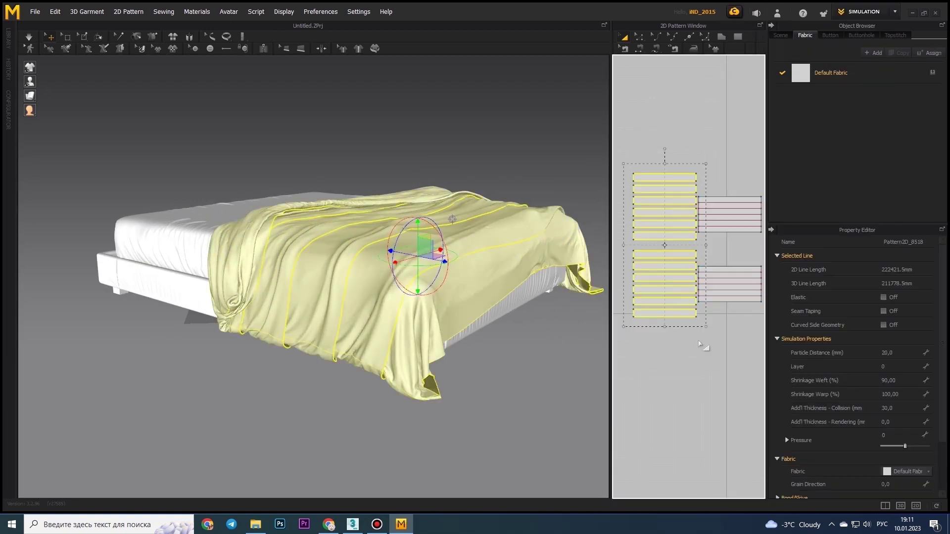
{"action": "right_click_drag", "start_coordinate": [347, 297], "coordinate": [495, 286]}
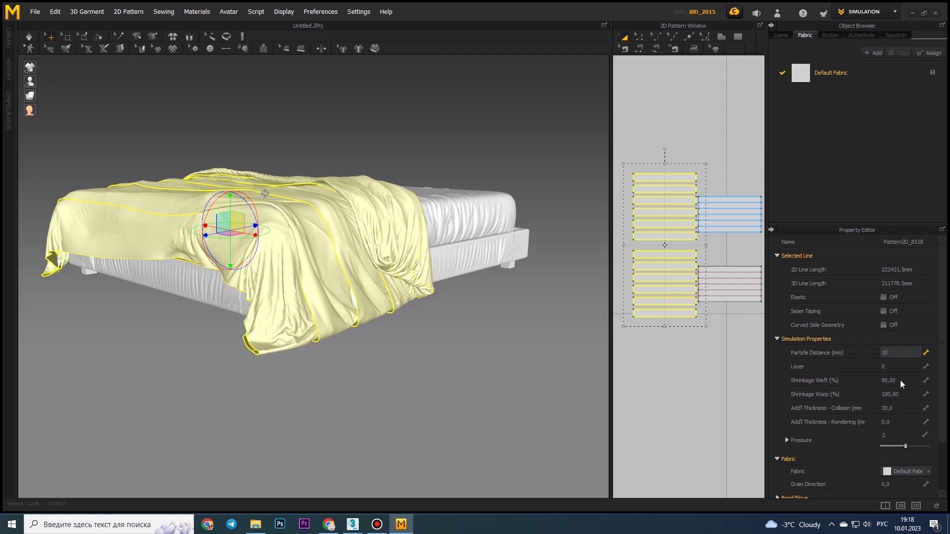
{"action": "key", "text": "Return"}
{"action": "left_click", "coordinate": [902, 379]}
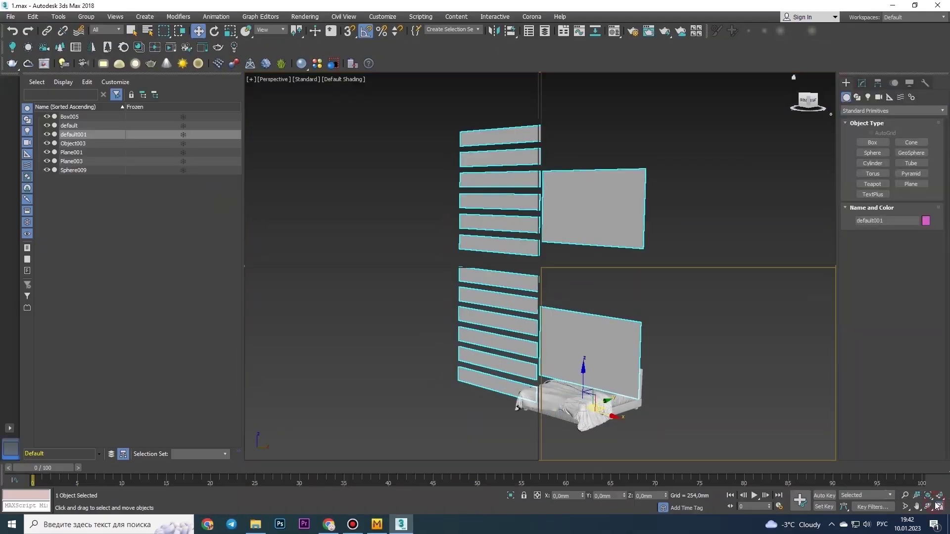
Create a plane, convert it to Editable Poly, and add an FFD 2x2x2 modifier.
{"action": "key", "text": "f"}
{"action": "scroll", "coordinate": [776, 303], "scroll_direction": "down", "scroll_amount": 2}
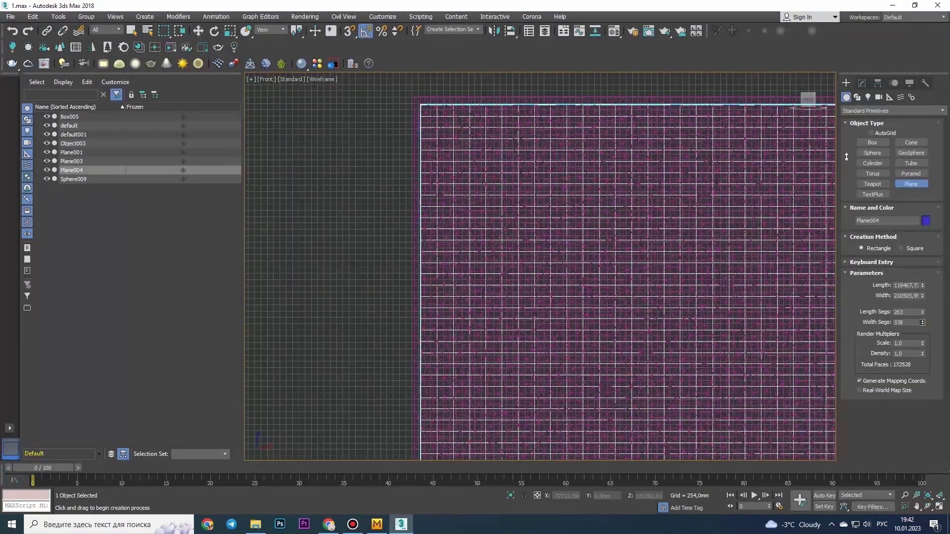
{"action": "right_click", "coordinate": [750, 223]}
{"action": "left_click", "coordinate": [777, 333]}
{"action": "left_click", "coordinate": [890, 113]}
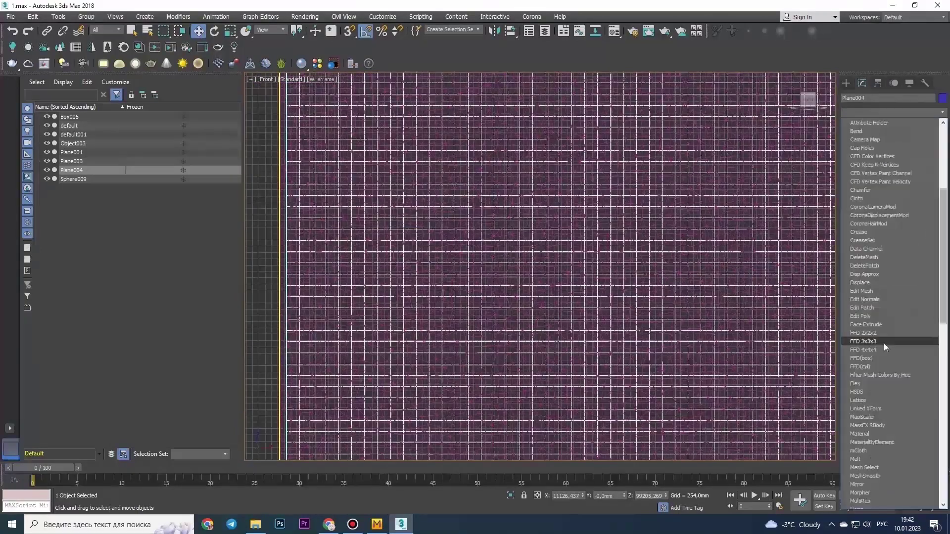
{"action": "left_click", "coordinate": [883, 343]}
{"action": "key", "text": "1"}
{"action": "scroll", "coordinate": [568, 239], "scroll_direction": "down", "scroll_amount": 5}
{"action": "scroll", "coordinate": [511, 246], "scroll_direction": "up", "scroll_amount": 5}
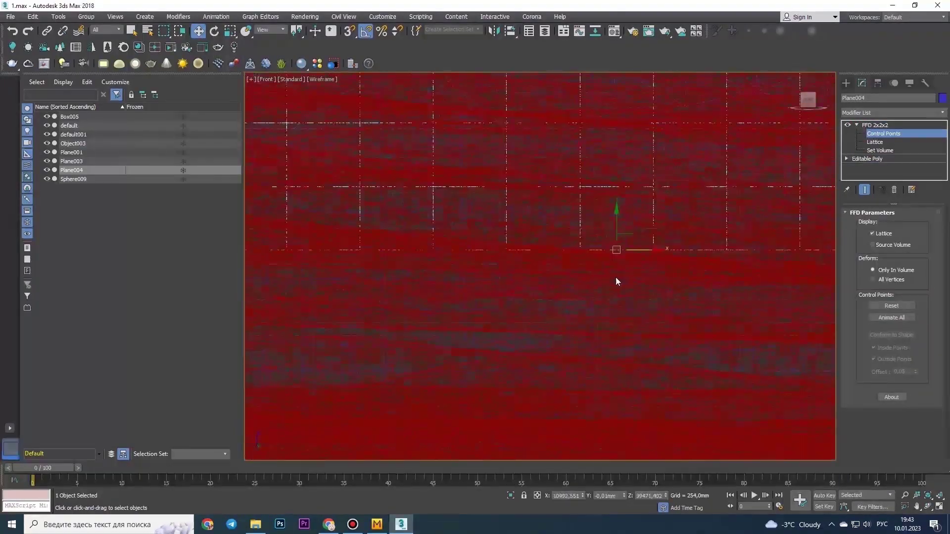
{"action": "scroll", "coordinate": [616, 280], "scroll_direction": "down", "scroll_amount": 2}
{"action": "scroll", "coordinate": [636, 269], "scroll_direction": "up", "scroll_amount": 3}
{"action": "scroll", "coordinate": [616, 222], "scroll_direction": "down", "scroll_amount": 2}
{"action": "scroll", "coordinate": [716, 218], "scroll_direction": "down", "scroll_amount": 3}
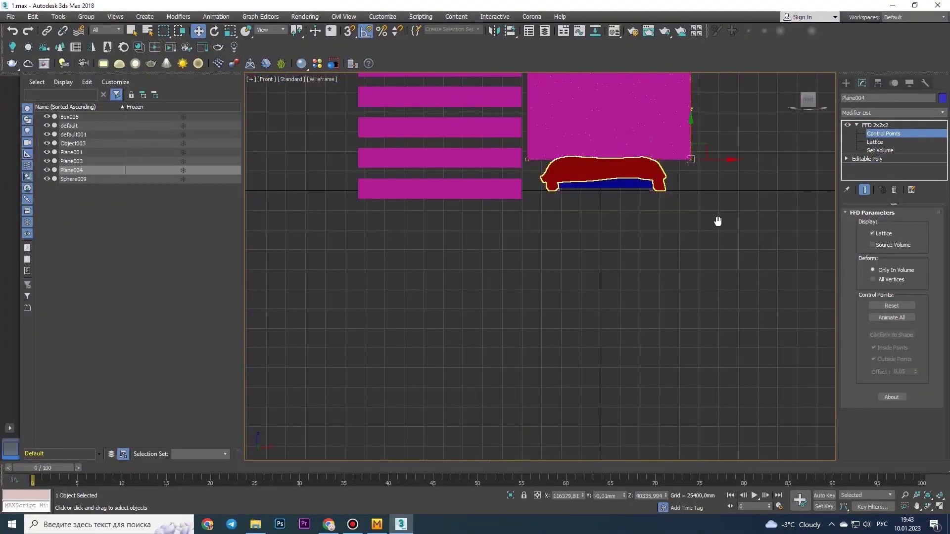
{"action": "scroll", "coordinate": [682, 259], "scroll_direction": "up", "scroll_amount": 3}
{"action": "scroll", "coordinate": [711, 274], "scroll_direction": "up", "scroll_amount": 2}
{"action": "scroll", "coordinate": [710, 273], "scroll_direction": "down", "scroll_amount": 4}
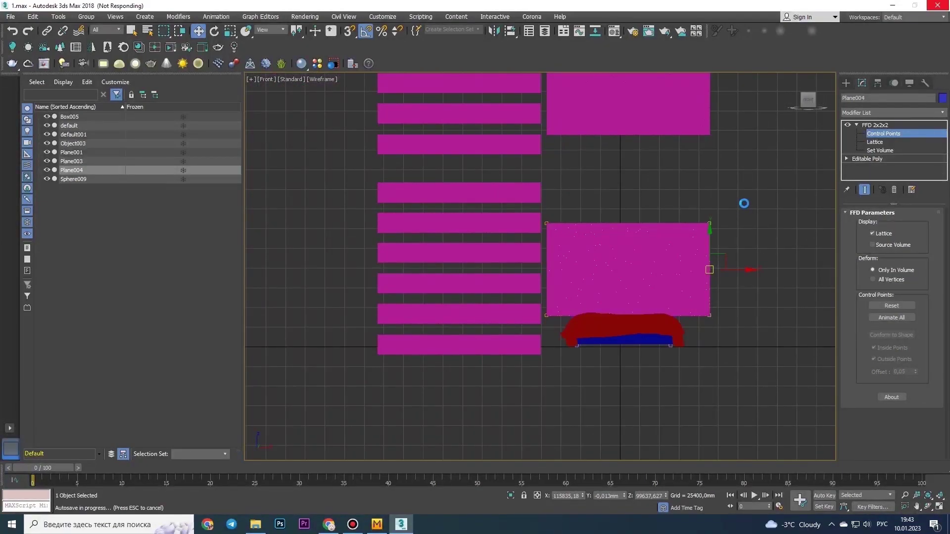
{"action": "scroll", "coordinate": [728, 200], "scroll_direction": "up", "scroll_amount": 4}
Clone the plane as Plane005 and Plane006 and move one copy upward.
{"action": "left_click", "coordinate": [666, 314]}
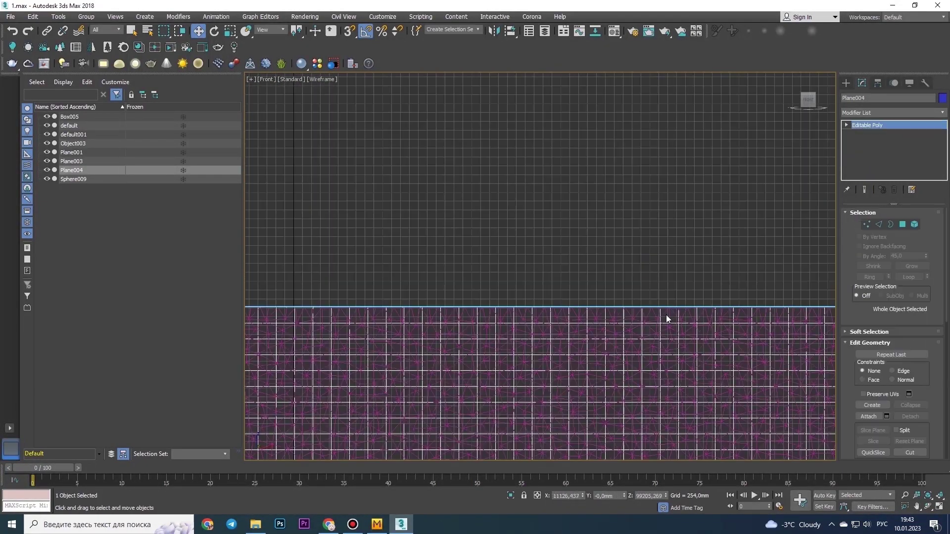
{"action": "left_click_drag", "start_coordinate": [665, 314], "coordinate": [643, 207], "text": "shift"}
{"action": "left_click", "coordinate": [479, 304]}
{"action": "scroll", "coordinate": [645, 202], "scroll_direction": "up", "scroll_amount": 3}
{"action": "scroll", "coordinate": [567, 243], "scroll_direction": "up", "scroll_amount": 3}
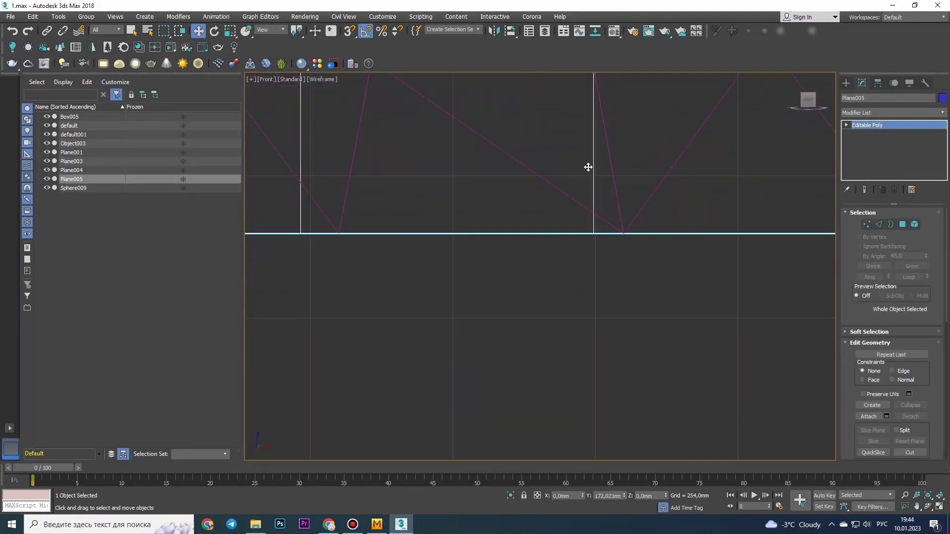
{"action": "scroll", "coordinate": [580, 88], "scroll_direction": "down", "scroll_amount": 4}
{"action": "left_click_drag", "start_coordinate": [699, 237], "coordinate": [424, 202], "text": "shift"}
{"action": "key", "text": "Return"}
{"action": "scroll", "coordinate": [526, 138], "scroll_direction": "up", "scroll_amount": 4}
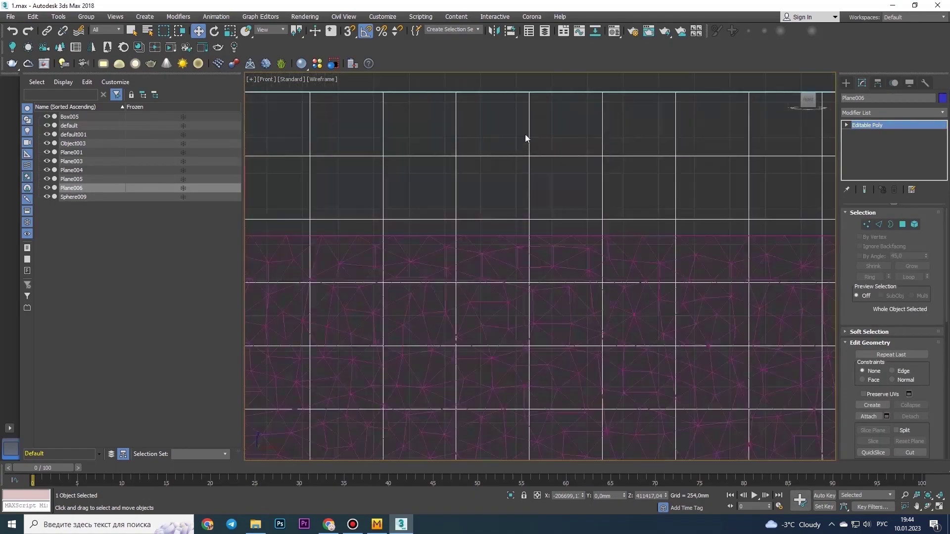
{"action": "scroll", "coordinate": [565, 325], "scroll_direction": "down", "scroll_amount": 4}
{"action": "middle_click_drag", "start_coordinate": [565, 263], "coordinate": [318, 205]}
Add an FFD 2x2x2 modifier to the copied plane, then undo it back to Editable Poly.
{"action": "key", "text": "4"}
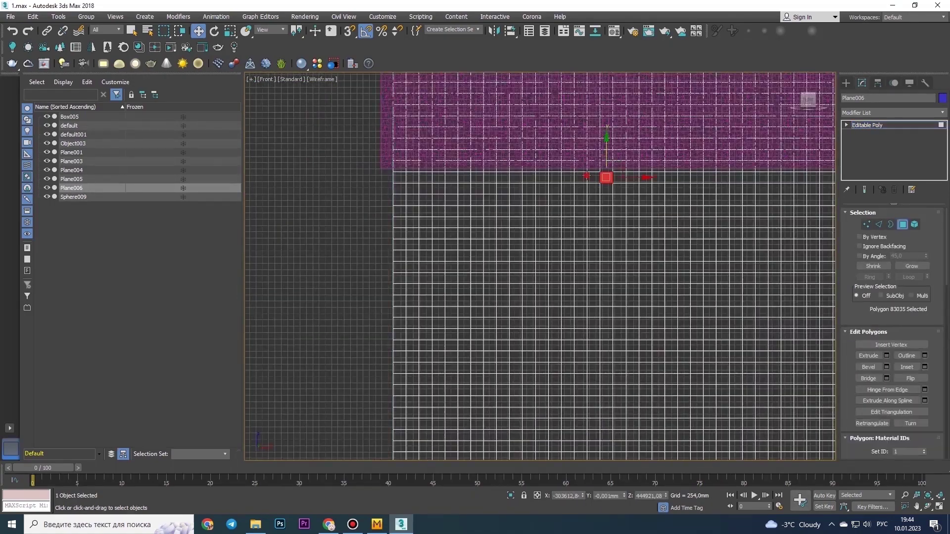
{"action": "left_click", "coordinate": [892, 113]}
{"action": "left_click", "coordinate": [885, 357]}
{"action": "key", "text": "1"}
{"action": "scroll", "coordinate": [424, 248], "scroll_direction": "up", "scroll_amount": 3}
{"action": "scroll", "coordinate": [489, 226], "scroll_direction": "up", "scroll_amount": 3}
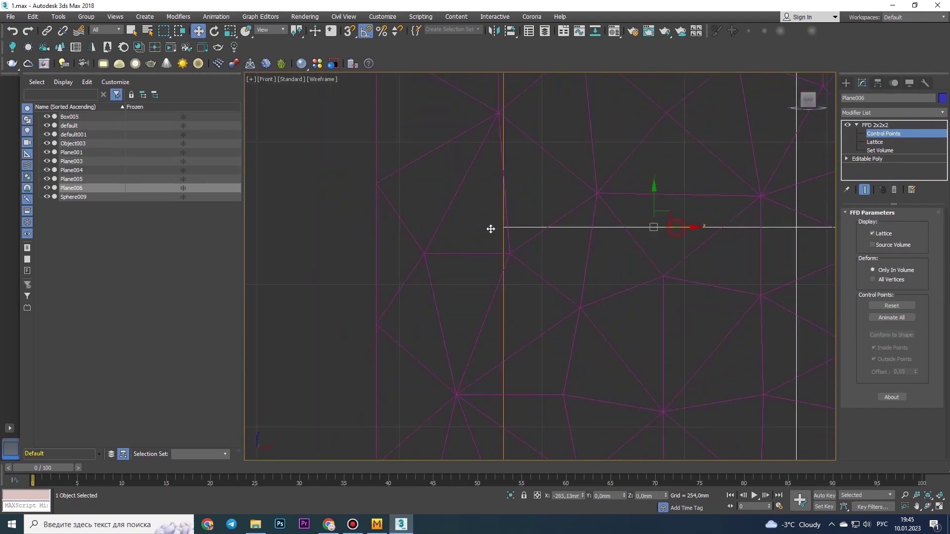
{"action": "scroll", "coordinate": [419, 214], "scroll_direction": "down", "scroll_amount": 6}
{"action": "scroll", "coordinate": [419, 215], "scroll_direction": "up", "scroll_amount": 4}
{"action": "right_click", "coordinate": [636, 356]}
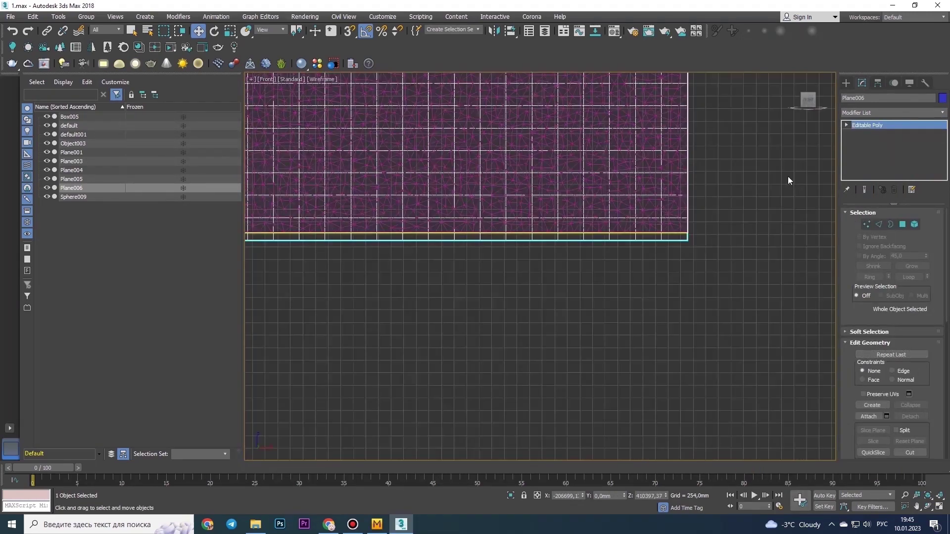
{"action": "left_click", "coordinate": [861, 125]}
{"action": "scroll", "coordinate": [561, 176], "scroll_direction": "down", "scroll_amount": 4}
{"action": "scroll", "coordinate": [551, 170], "scroll_direction": "up", "scroll_amount": 4}
{"action": "key", "text": "ctrl+z"}
{"action": "scroll", "coordinate": [572, 211], "scroll_direction": "down", "scroll_amount": 4}
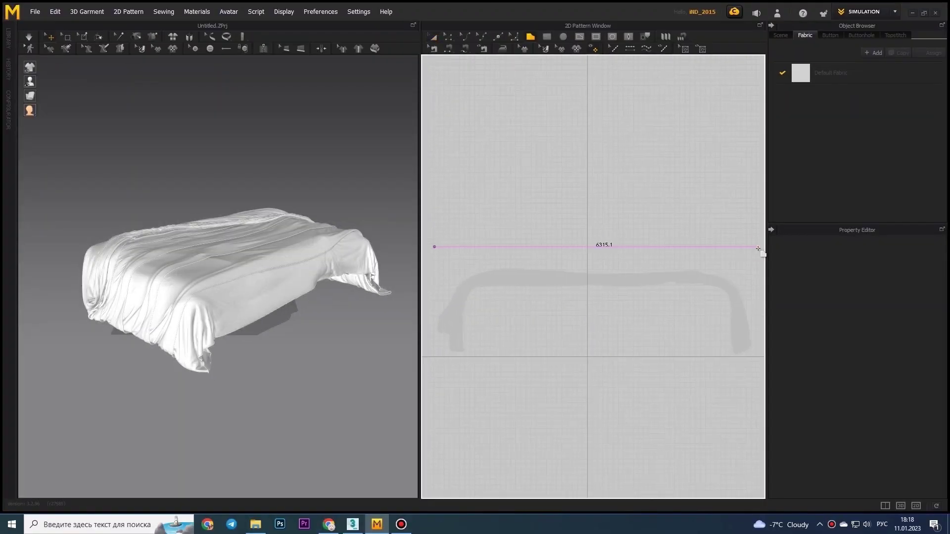
Draw a rectangular headboard pattern and a horizontal internal line across it.
{"action": "left_click_drag", "start_coordinate": [434, 246], "coordinate": [433, 245]}
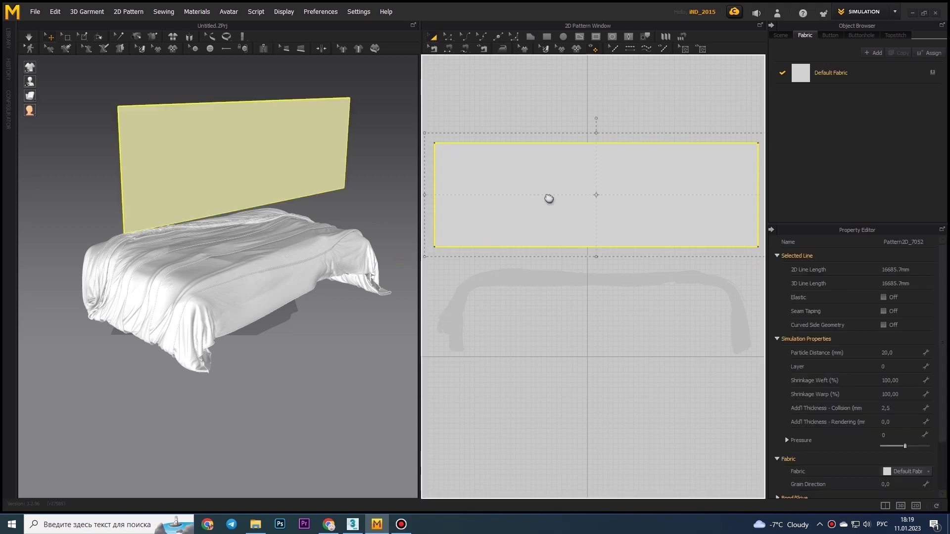
{"action": "left_click", "coordinate": [271, 178]}
{"action": "mouse_move", "coordinate": [271, 178]}
{"action": "right_mouse_down"}
{"action": "mouse_move", "coordinate": [395, 198]}
{"action": "mouse_move", "coordinate": [346, 224]}
{"action": "mouse_move", "coordinate": [337, 258]}
{"action": "right_mouse_up"}
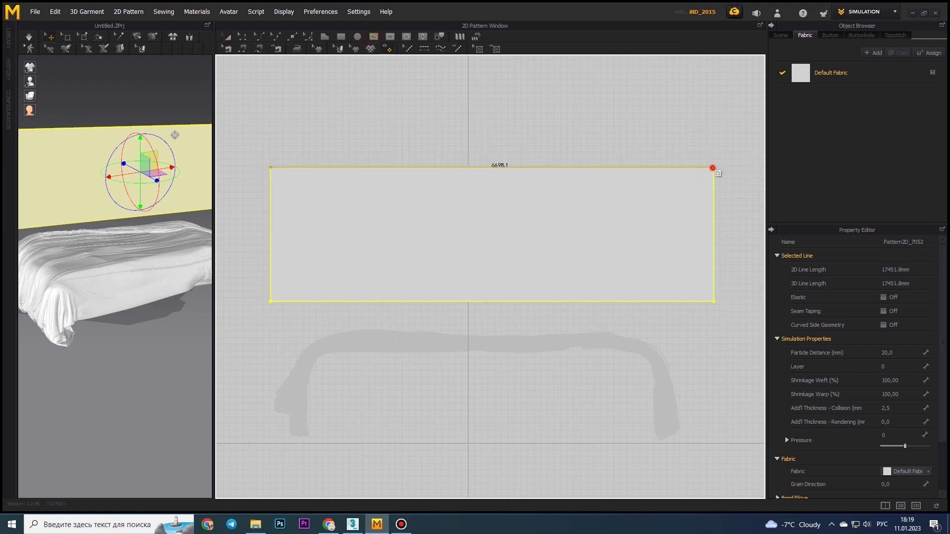
{"action": "left_click_drag", "start_coordinate": [490, 167], "coordinate": [492, 195]}
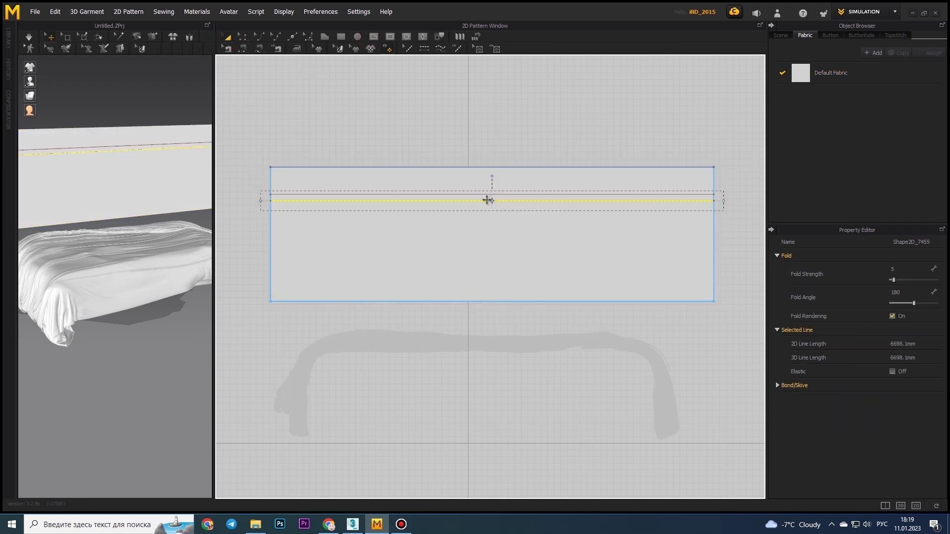
Paste copies of the line into three evenly spaced horizontal pairs down the panel.
{"action": "key", "text": "ctrl+c"}
{"action": "key", "text": "ctrl+v"}
{"action": "left_click", "coordinate": [488, 195]}
{"action": "key", "text": "ctrl+v"}
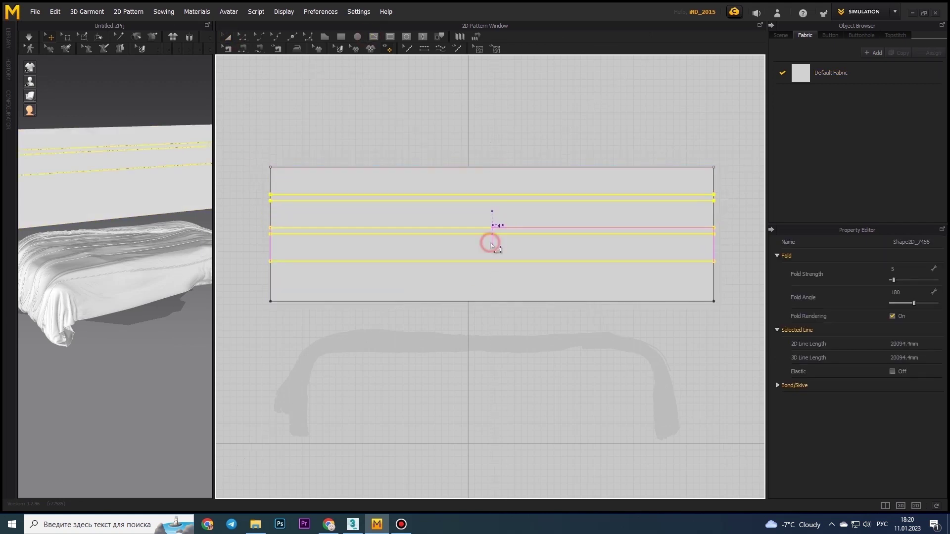
{"action": "left_click", "coordinate": [490, 234]}
{"action": "key", "text": "ctrl+v"}
{"action": "left_click", "coordinate": [488, 261]}
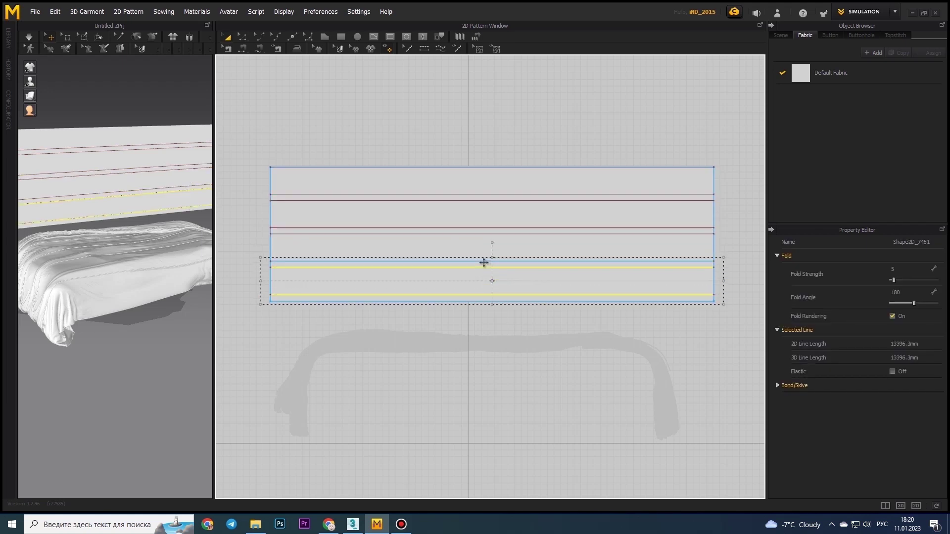
{"action": "left_click", "coordinate": [461, 168]}
{"action": "key", "text": "Escape"}
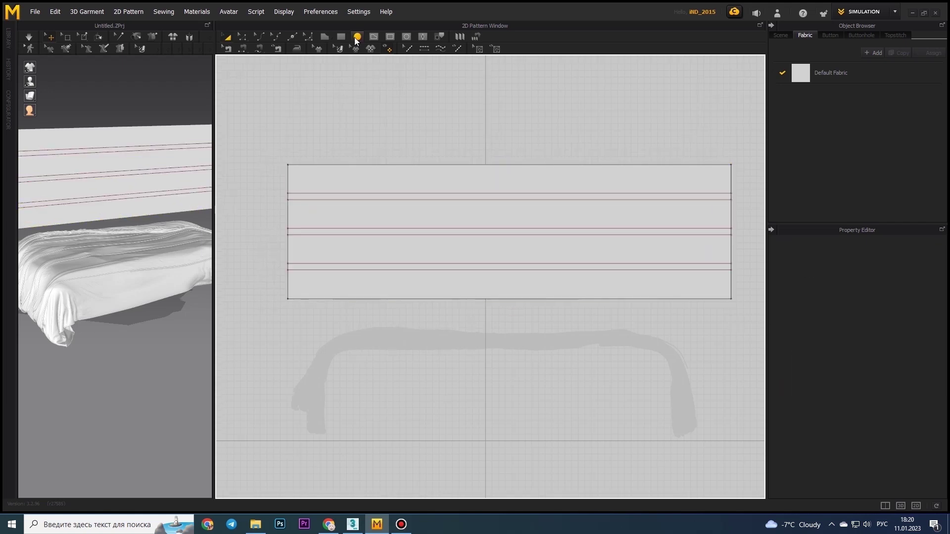
Place an internal circle in the panel's top-left cell and draw a vertical line beside it.
{"action": "left_click", "coordinate": [406, 37]}
{"action": "scroll", "coordinate": [329, 178], "scroll_direction": "up", "scroll_amount": 3}
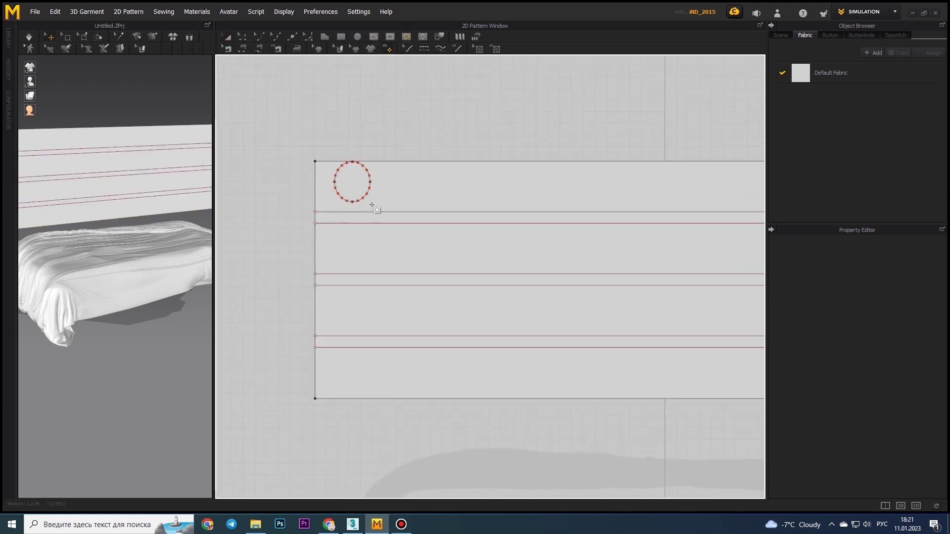
{"action": "scroll", "coordinate": [323, 191], "scroll_direction": "up", "scroll_amount": 3}
{"action": "left_click", "coordinate": [227, 36]}
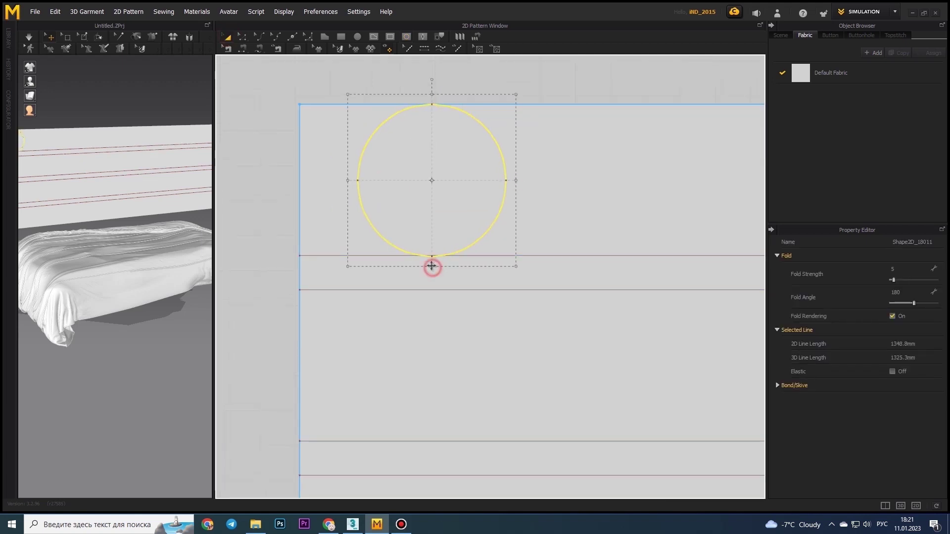
{"action": "right_click_drag", "start_coordinate": [372, 194], "coordinate": [386, 199]}
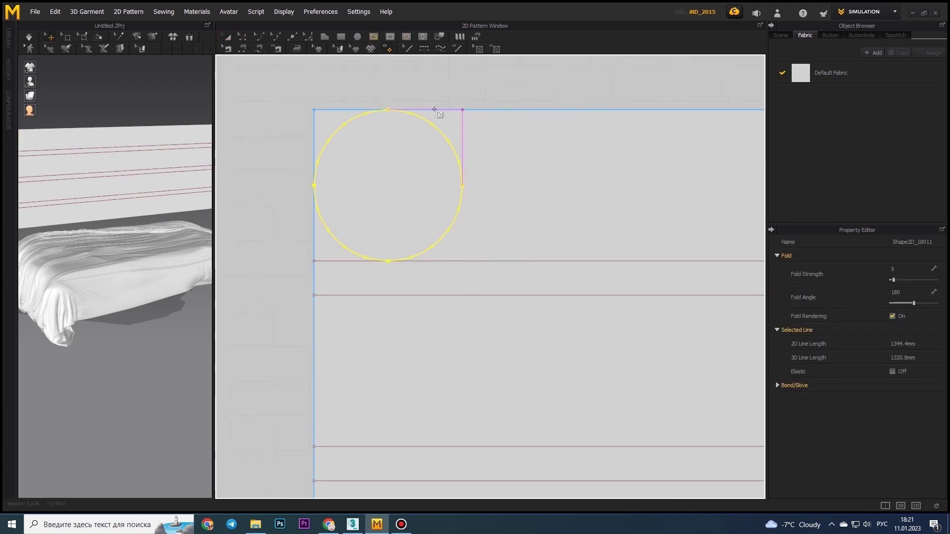
{"action": "left_click", "coordinate": [462, 261]}
{"action": "scroll", "coordinate": [427, 91], "scroll_direction": "down", "scroll_amount": 3}
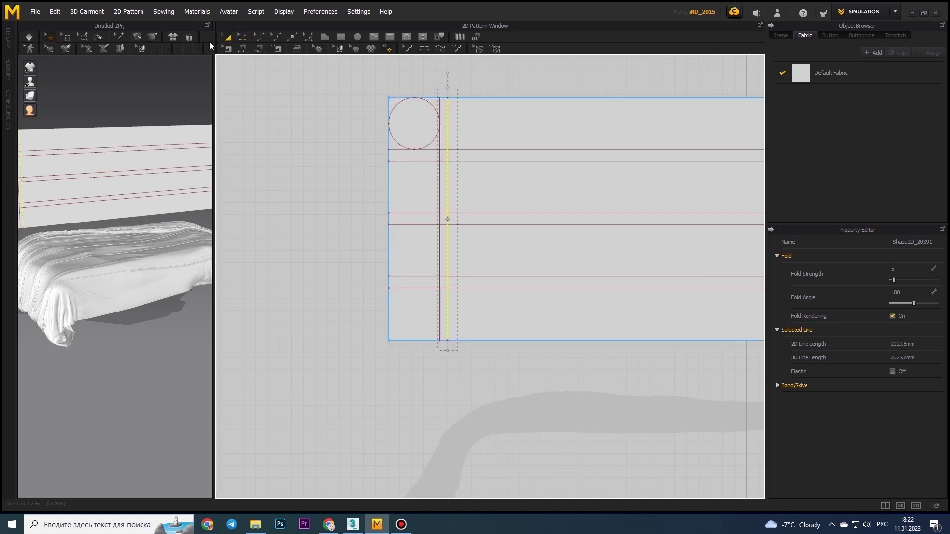
Copy the vertical line into pairs and repeat them across the panel to form a grid.
{"action": "left_click", "coordinate": [389, 218]}
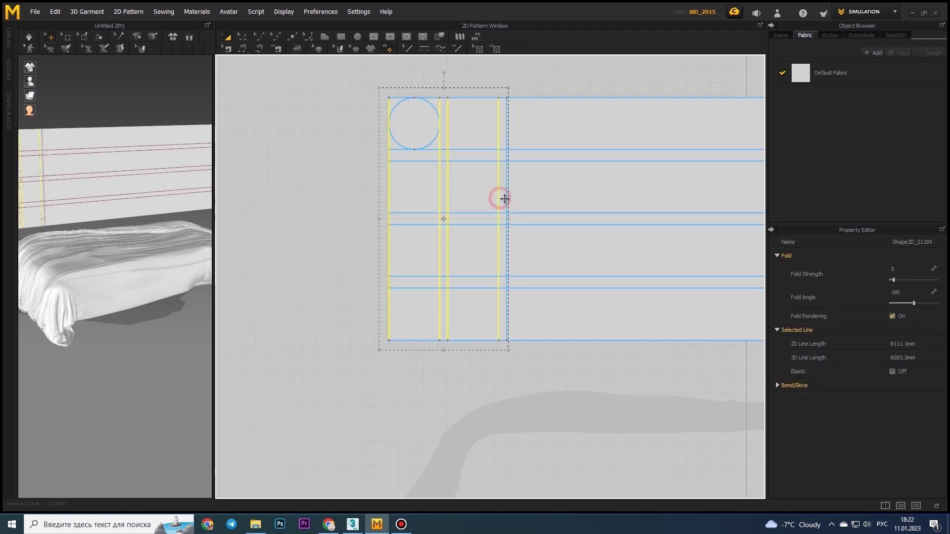
{"action": "left_click_drag", "start_coordinate": [504, 199], "coordinate": [566, 218]}
{"action": "left_click", "coordinate": [553, 247], "text": "shift"}
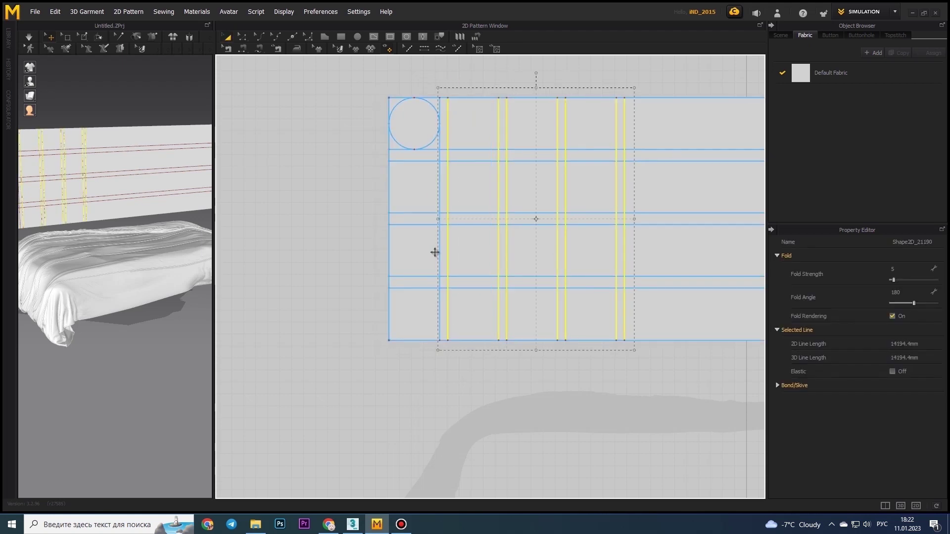
{"action": "left_click_drag", "start_coordinate": [435, 252], "coordinate": [612, 251]}
{"action": "scroll", "coordinate": [432, 195], "scroll_direction": "down", "scroll_amount": 2}
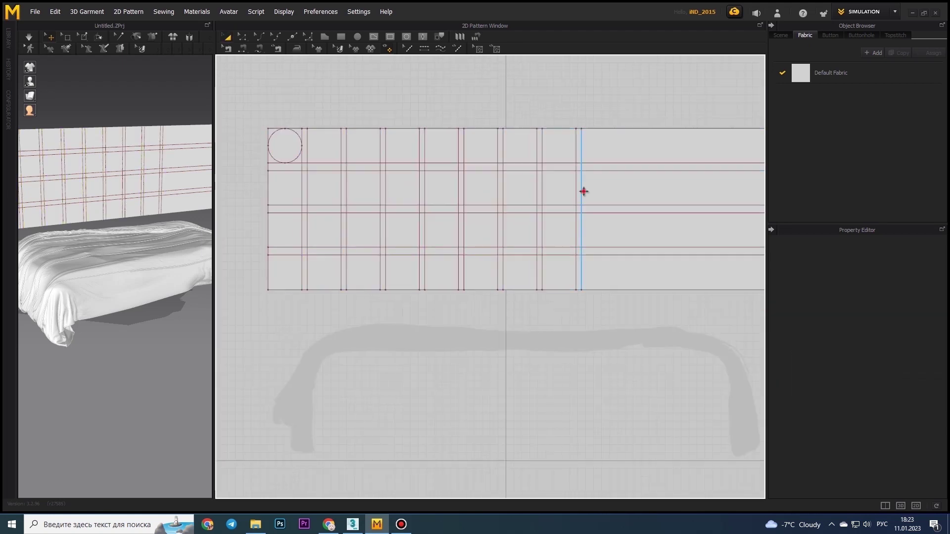
{"action": "left_click_drag", "start_coordinate": [584, 191], "coordinate": [497, 195]}
{"action": "right_click_drag", "start_coordinate": [650, 192], "coordinate": [568, 211]}
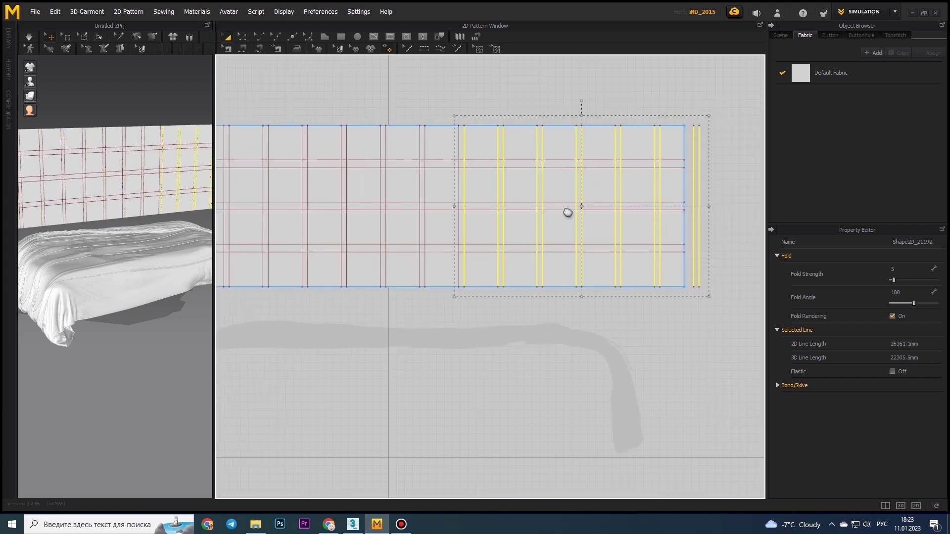
{"action": "left_click", "coordinate": [445, 191]}
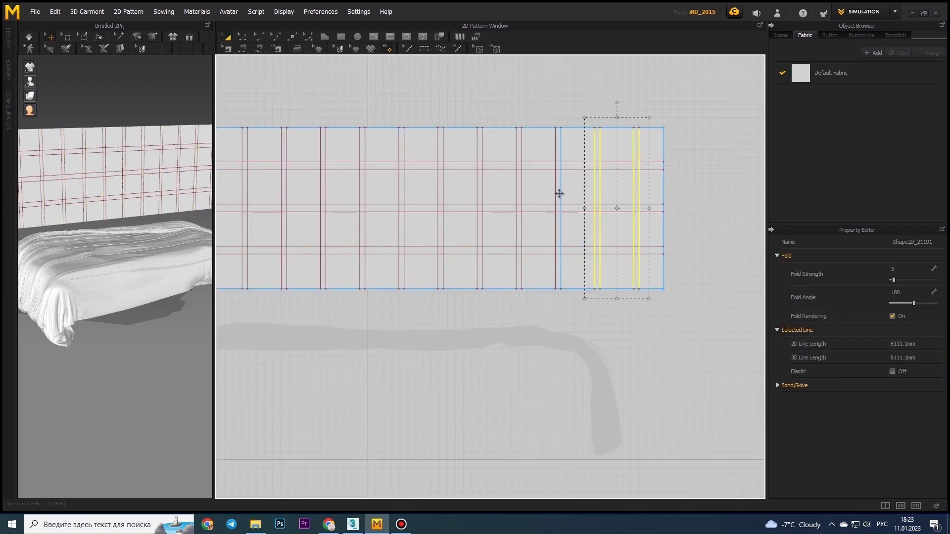
{"action": "right_click_drag", "start_coordinate": [280, 193], "coordinate": [409, 192]}
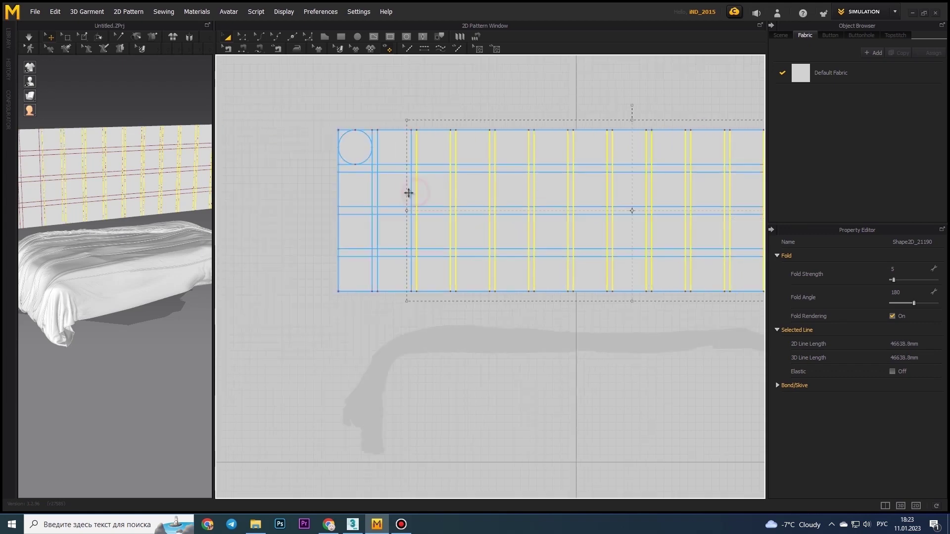
{"action": "scroll", "coordinate": [572, 214], "scroll_direction": "up", "scroll_amount": 2}
{"action": "left_click", "coordinate": [612, 229]}
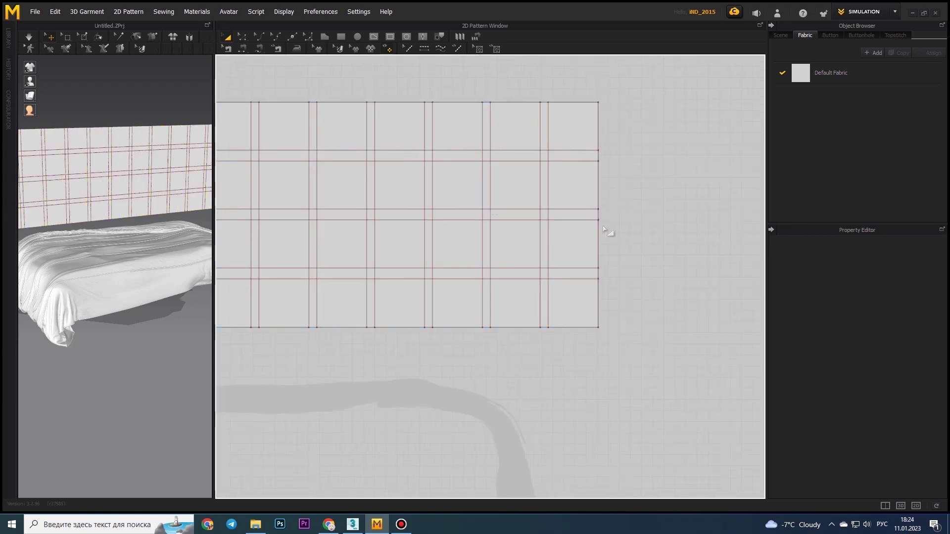
{"action": "scroll", "coordinate": [618, 234], "scroll_direction": "up", "scroll_amount": 2}
Copy the corner circle and paste copies into the remaining headboard grid cells.
{"action": "scroll", "coordinate": [617, 234], "scroll_direction": "down", "scroll_amount": 3}
{"action": "scroll", "coordinate": [500, 180], "scroll_direction": "up", "scroll_amount": 3}
{"action": "left_click", "coordinate": [500, 180]}
{"action": "key", "text": "ctrl+c"}
{"action": "key", "text": "ctrl+v"}
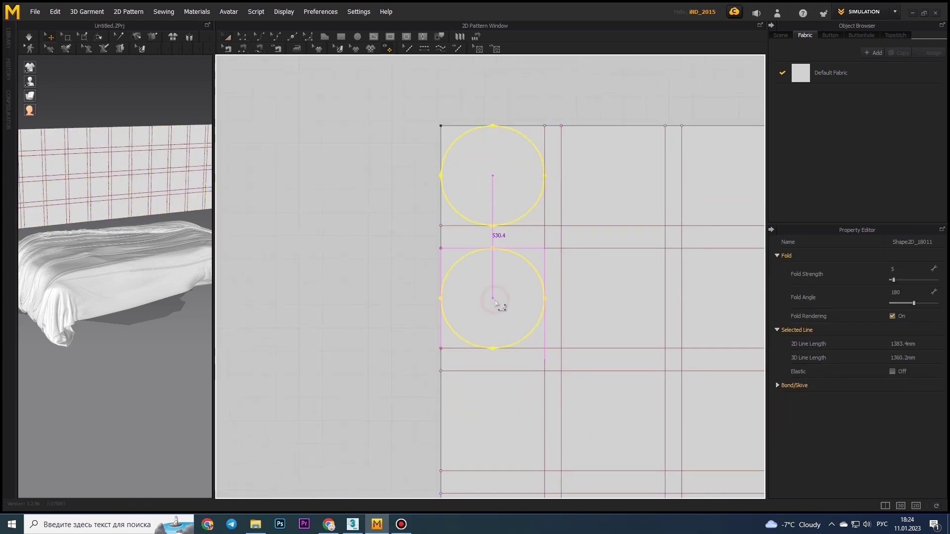
{"action": "scroll", "coordinate": [509, 254], "scroll_direction": "down", "scroll_amount": 2}
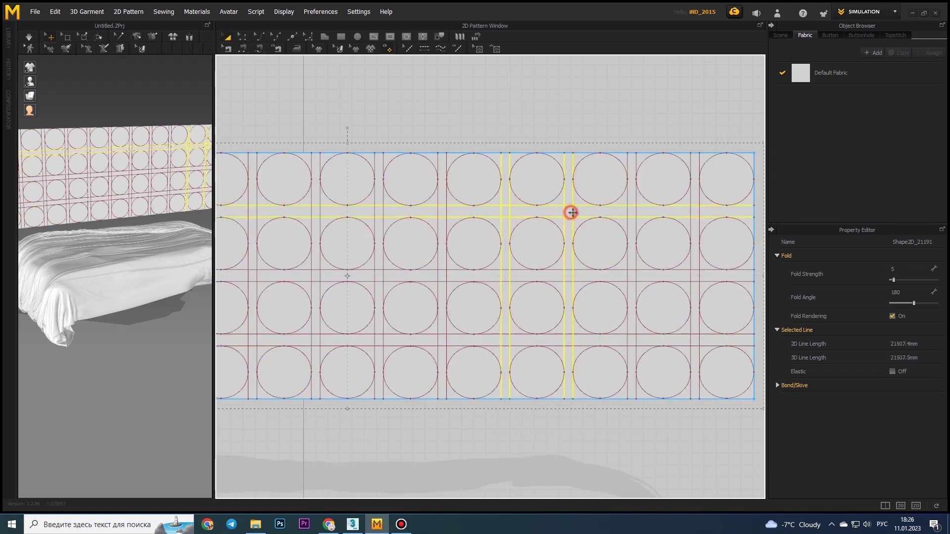
{"action": "left_click", "coordinate": [634, 213], "text": "shift"}
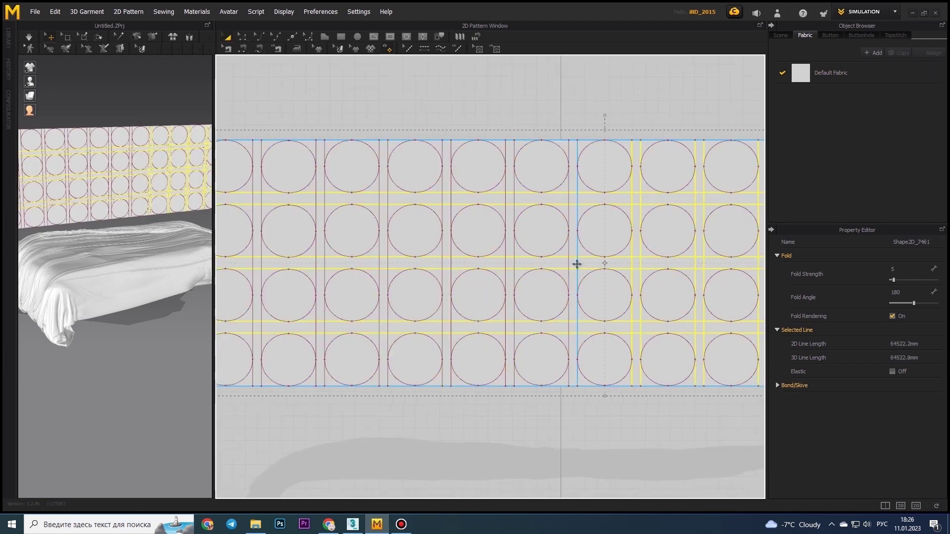
Duplicate the whole headboard panel pattern.
{"action": "right_click_drag", "start_coordinate": [448, 263], "coordinate": [628, 257]}
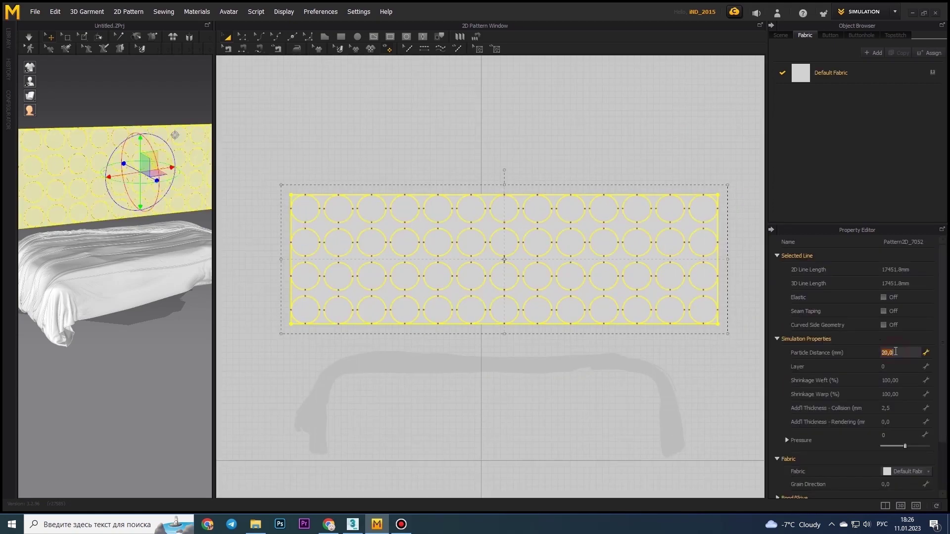
{"action": "key", "text": "ctrl+c"}
{"action": "key", "text": "ctrl+v"}
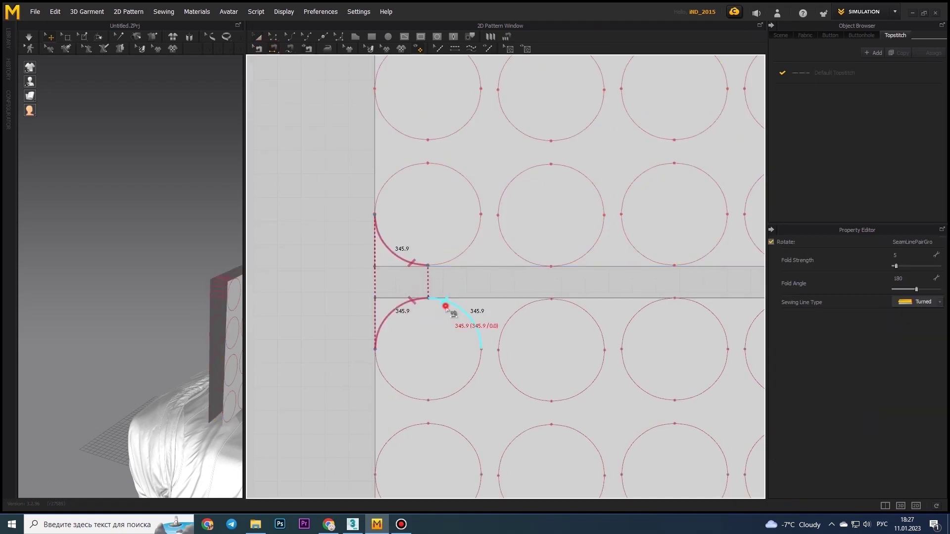
Finish sewing the last column's circle seams between the two quilted panels.
{"action": "scroll", "coordinate": [431, 432], "scroll_direction": "down", "scroll_amount": 1}
{"action": "scroll", "coordinate": [469, 198], "scroll_direction": "down", "scroll_amount": 1}
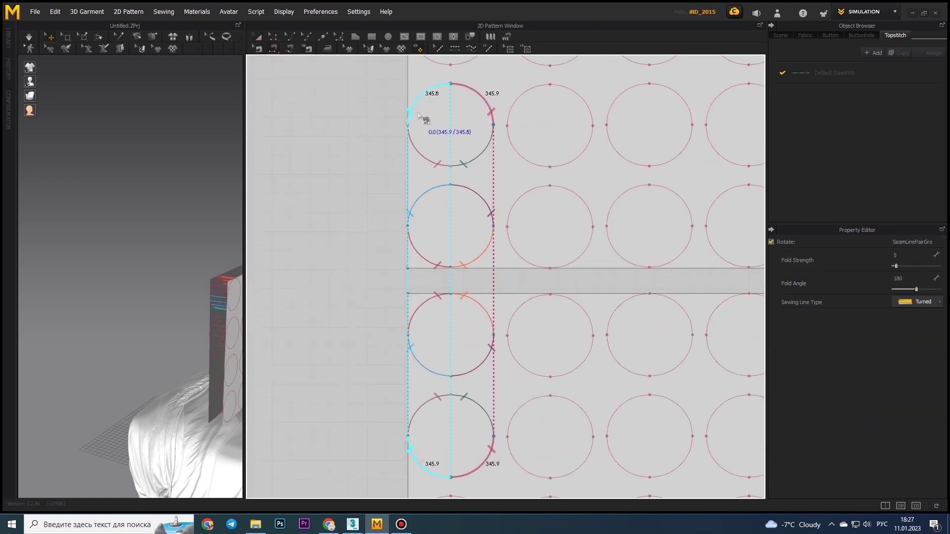
{"action": "scroll", "coordinate": [498, 433], "scroll_direction": "down", "scroll_amount": 2}
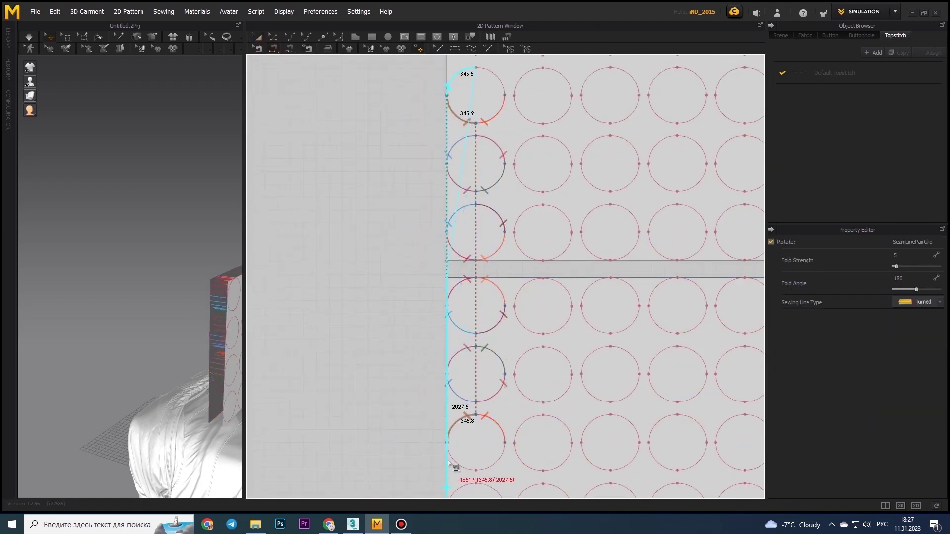
{"action": "scroll", "coordinate": [517, 187], "scroll_direction": "down", "scroll_amount": 2}
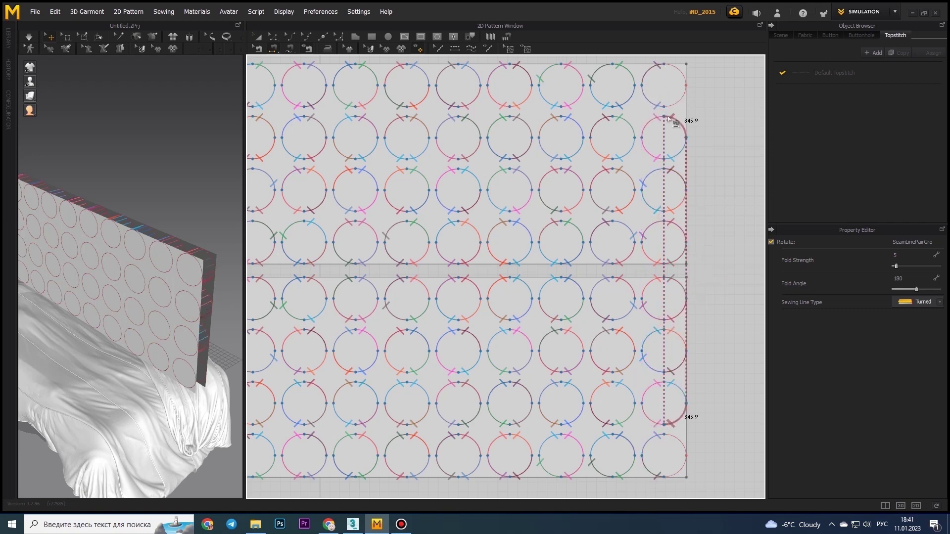
{"action": "left_click", "coordinate": [678, 440]}
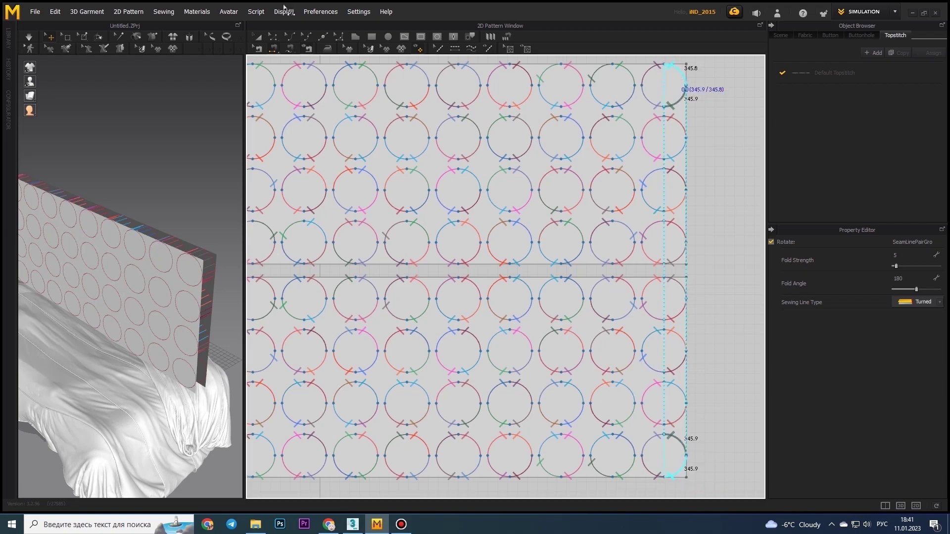
Widen both panels by dragging their right edges slightly outward to 6913.6.
{"action": "key", "text": "z"}
{"action": "left_click", "coordinate": [696, 337]}
{"action": "left_click_drag", "start_coordinate": [699, 334], "coordinate": [708, 337]}
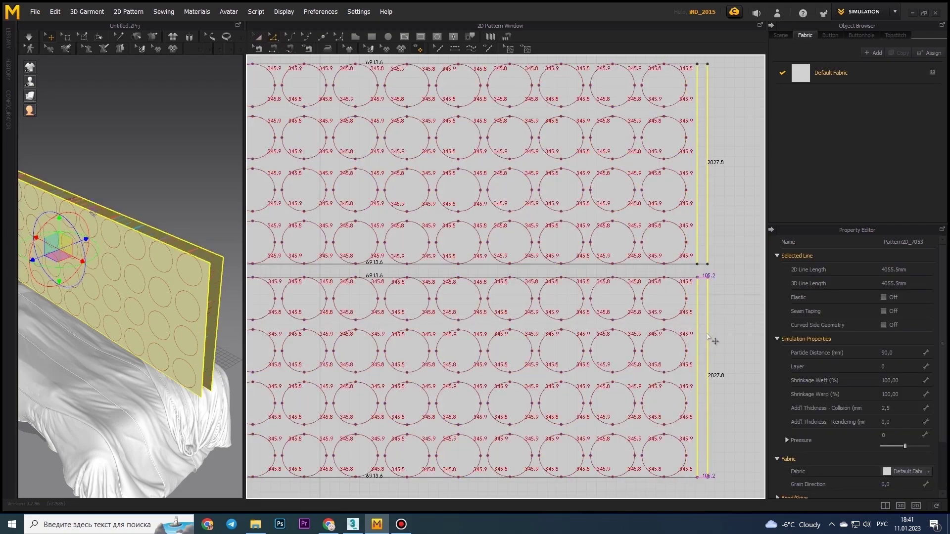
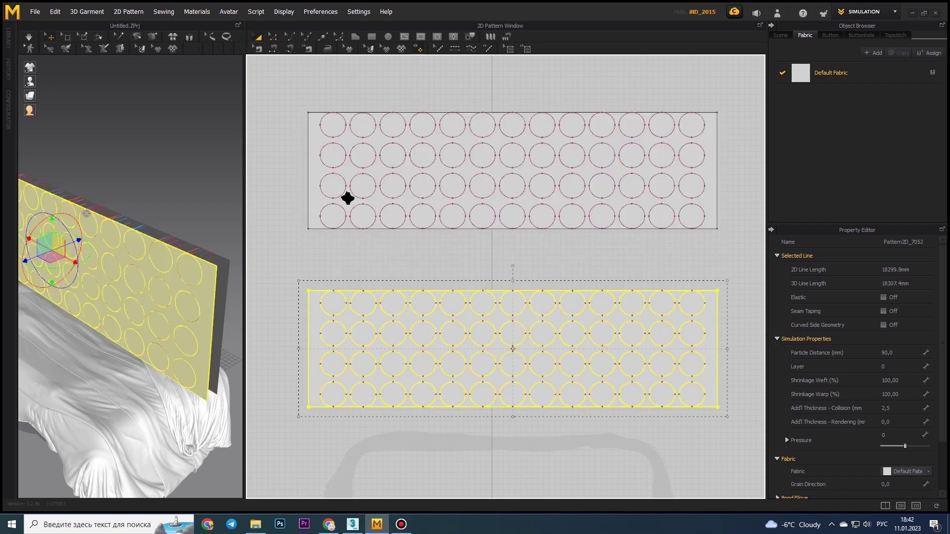
{"action": "key", "text": "ctrl+z"}
Move the top circle-pattern panel up and make both panels slightly taller.
{"action": "left_click", "coordinate": [348, 111], "text": "shift"}
{"action": "key", "text": "ctrl+z"}
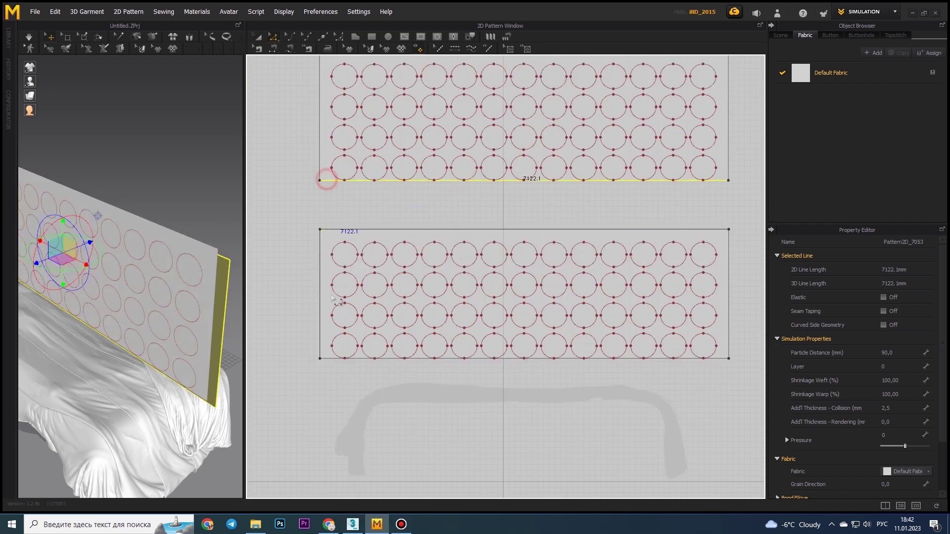
{"action": "key", "text": "ctrl+y"}
{"action": "key", "text": "ctrl+z"}
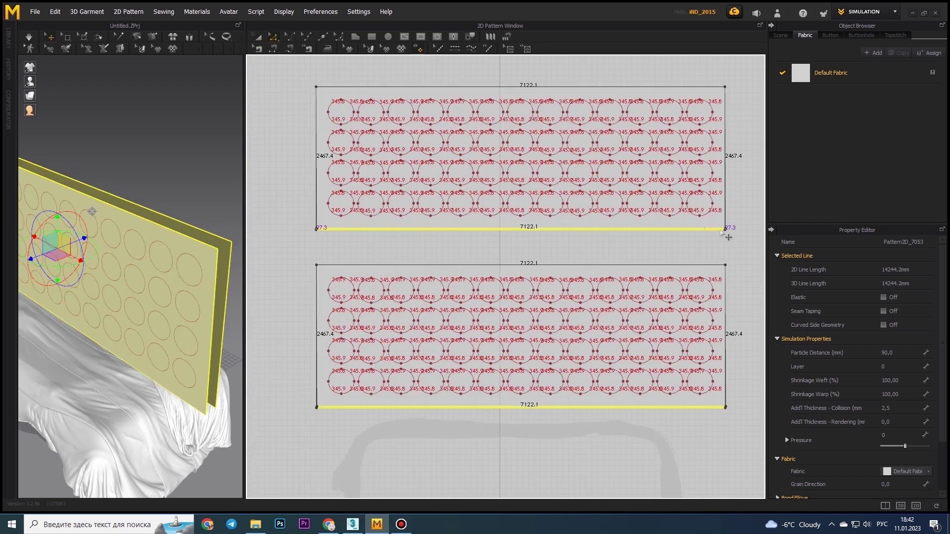
{"action": "key", "text": "ctrl+y"}
Switch to the transform-pattern tool and select the panel's inner rectangle.
{"action": "left_click", "coordinate": [405, 41]}
{"action": "scroll", "coordinate": [434, 144], "scroll_direction": "up", "scroll_amount": 5}
{"action": "scroll", "coordinate": [563, 147], "scroll_direction": "down", "scroll_amount": 3}
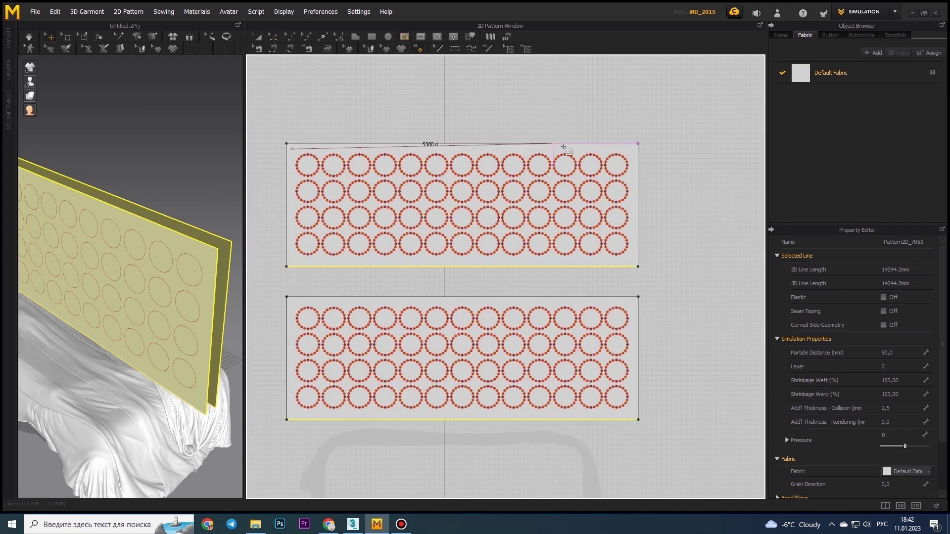
{"action": "key", "text": "a"}
{"action": "left_click", "coordinate": [458, 261]}
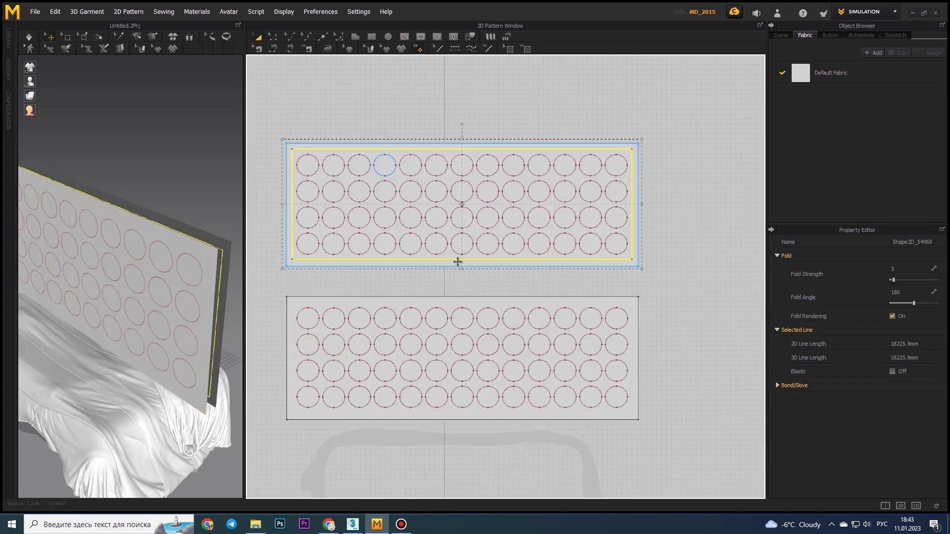
Sew the two panels' matching long edges together with Segment Sewing.
{"action": "left_click", "coordinate": [462, 362]}
{"action": "left_click_drag", "start_coordinate": [245, 248], "coordinate": [421, 247]}
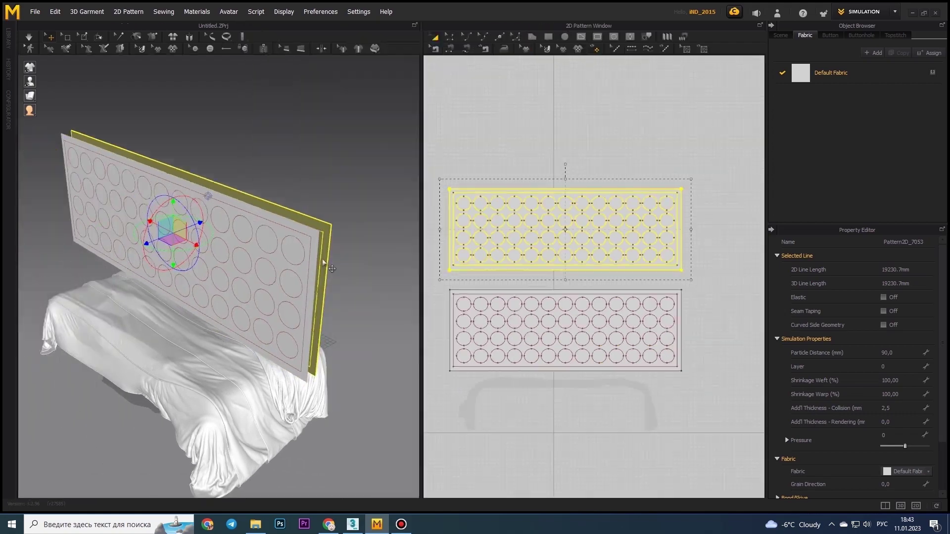
{"action": "scroll", "coordinate": [515, 300], "scroll_direction": "up", "scroll_amount": 3}
{"action": "scroll", "coordinate": [514, 300], "scroll_direction": "up", "scroll_amount": 2}
{"action": "left_click", "coordinate": [515, 300]}
{"action": "middle_click_drag", "start_coordinate": [515, 307], "coordinate": [436, 309]}
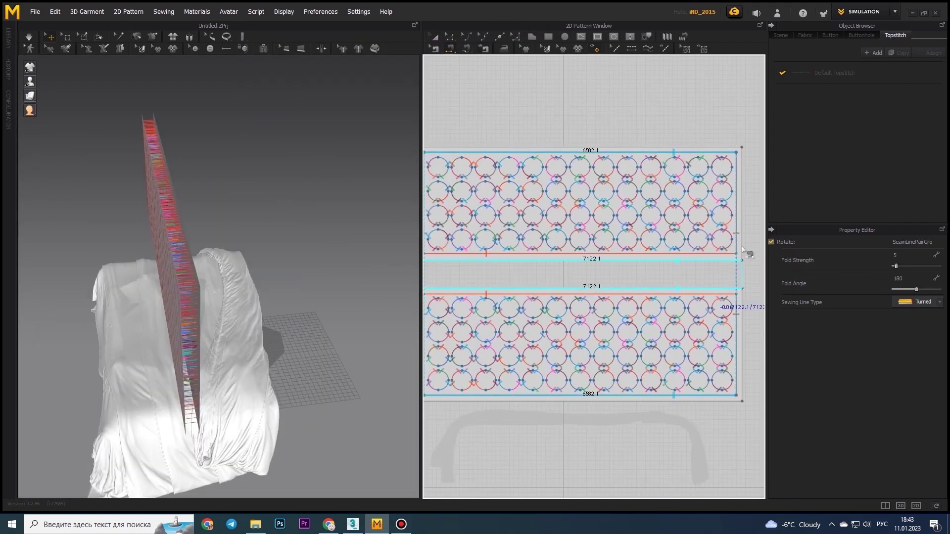
Sew the panels' left edges with a Flat seam and select both panels.
{"action": "left_click", "coordinate": [742, 250]}
{"action": "middle_click_drag", "start_coordinate": [600, 271], "coordinate": [670, 271]}
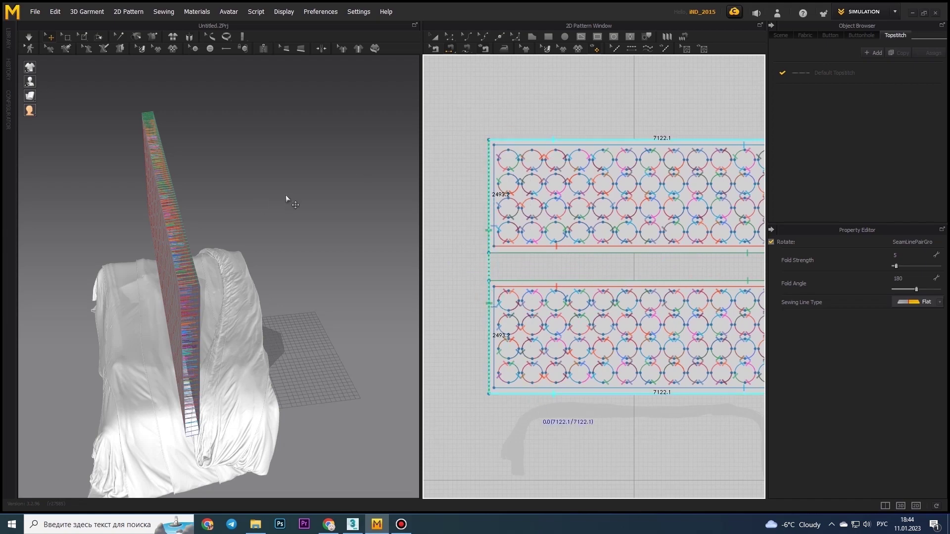
{"action": "key", "text": "a"}
{"action": "key", "text": "ctrl+a"}
Orbit, widen and zoom the 3D view around the sewn panels.
{"action": "mouse_move", "coordinate": [214, 136]}
{"action": "right_mouse_down"}
{"action": "mouse_move", "coordinate": [299, 254]}
{"action": "mouse_move", "coordinate": [69, 68]}
{"action": "right_mouse_up"}
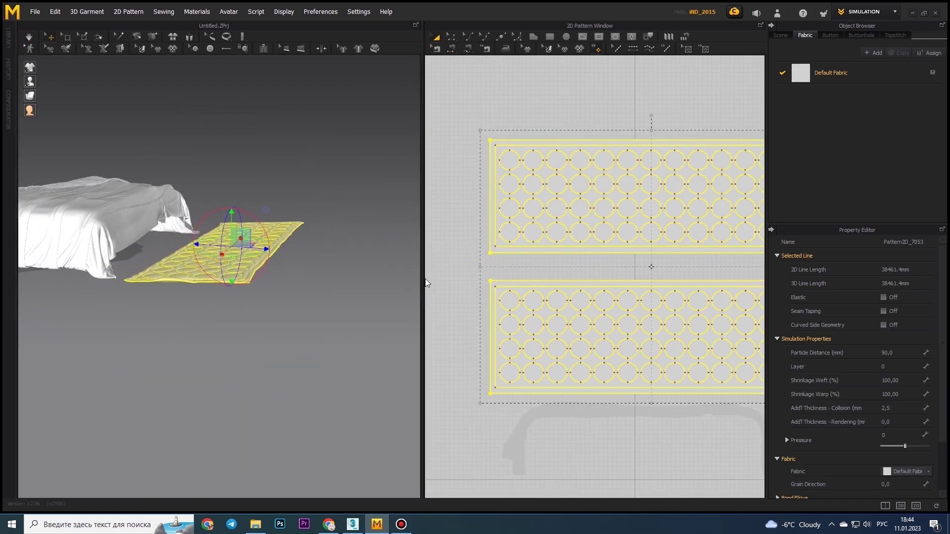
{"action": "left_click_drag", "start_coordinate": [425, 282], "coordinate": [641, 283]}
{"action": "scroll", "coordinate": [326, 202], "scroll_direction": "up", "scroll_amount": 3}
{"action": "scroll", "coordinate": [327, 201], "scroll_direction": "up", "scroll_amount": 3}
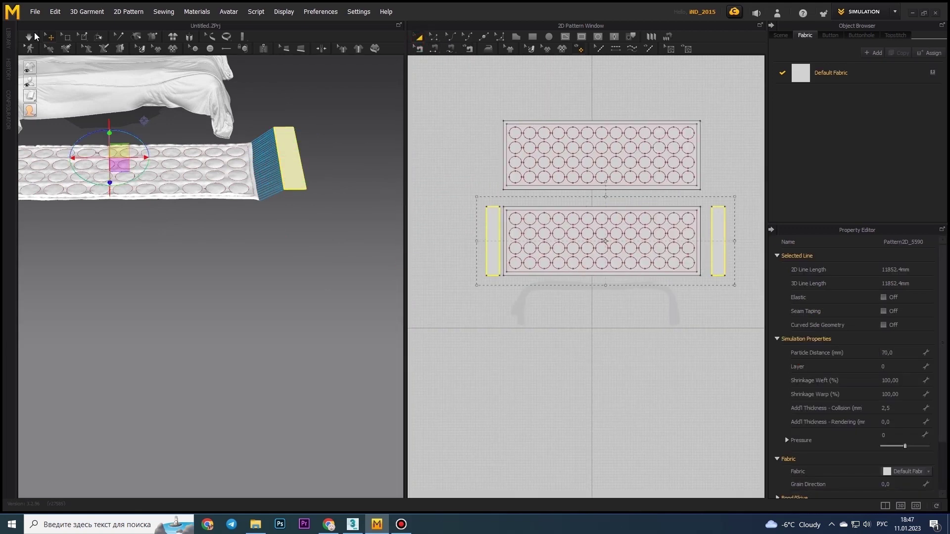
Simulate and pull the quilted cloth out, folding its left edge.
{"action": "left_click", "coordinate": [30, 35]}
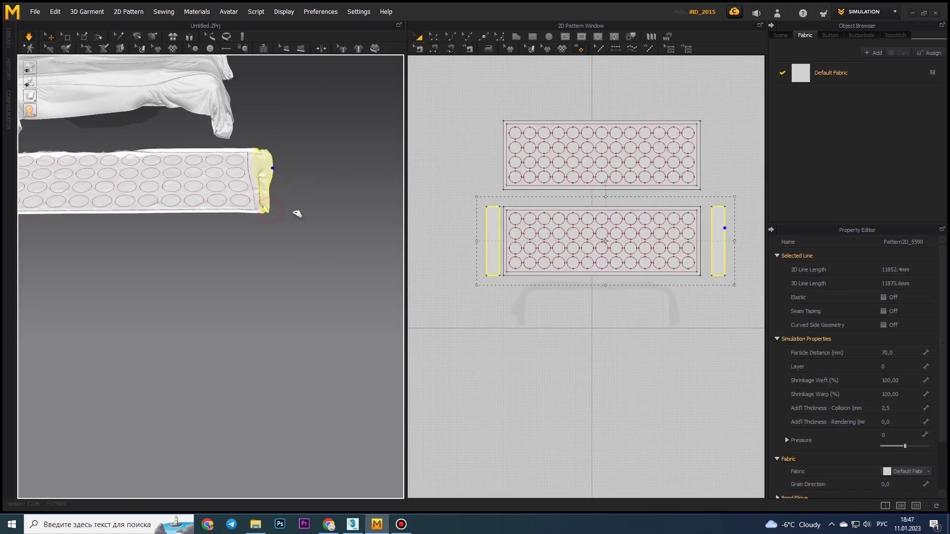
{"action": "left_click_drag", "start_coordinate": [277, 119], "coordinate": [346, 125]}
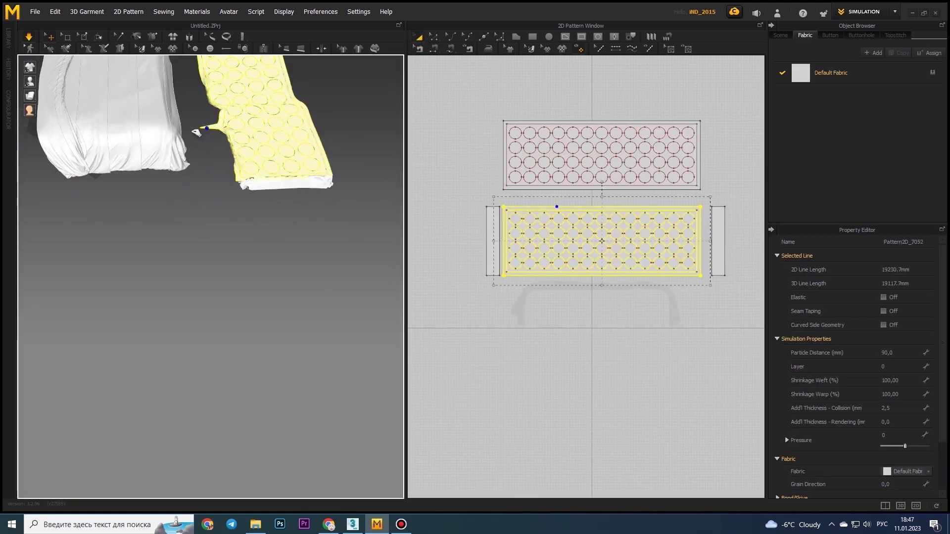
{"action": "left_click_drag", "start_coordinate": [196, 133], "coordinate": [227, 198]}
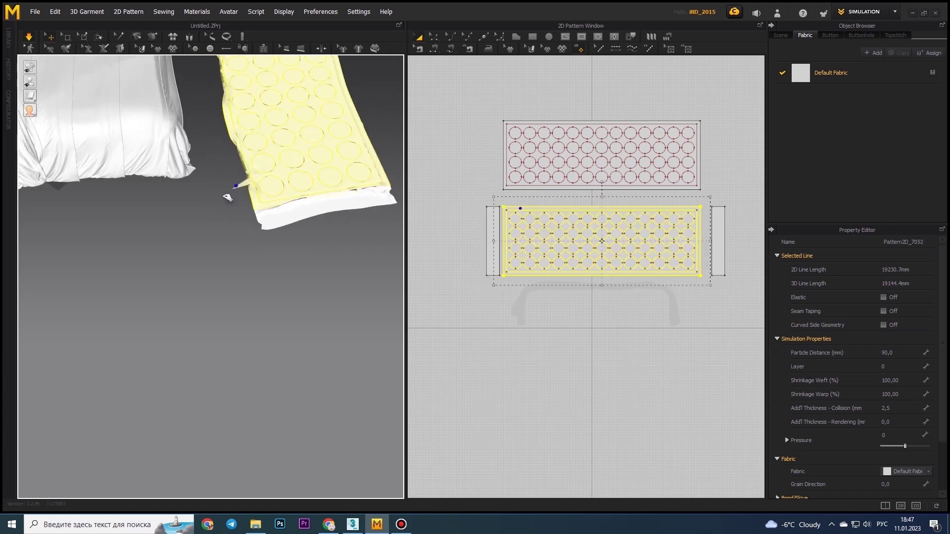
{"action": "left_click_drag", "start_coordinate": [227, 198], "coordinate": [333, 233]}
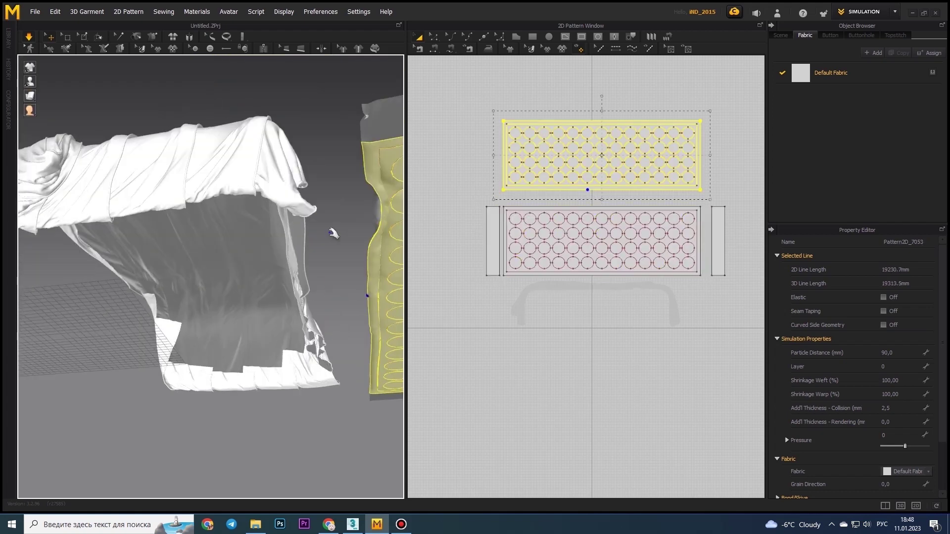
{"action": "right_click_drag", "start_coordinate": [333, 233], "coordinate": [277, 265]}
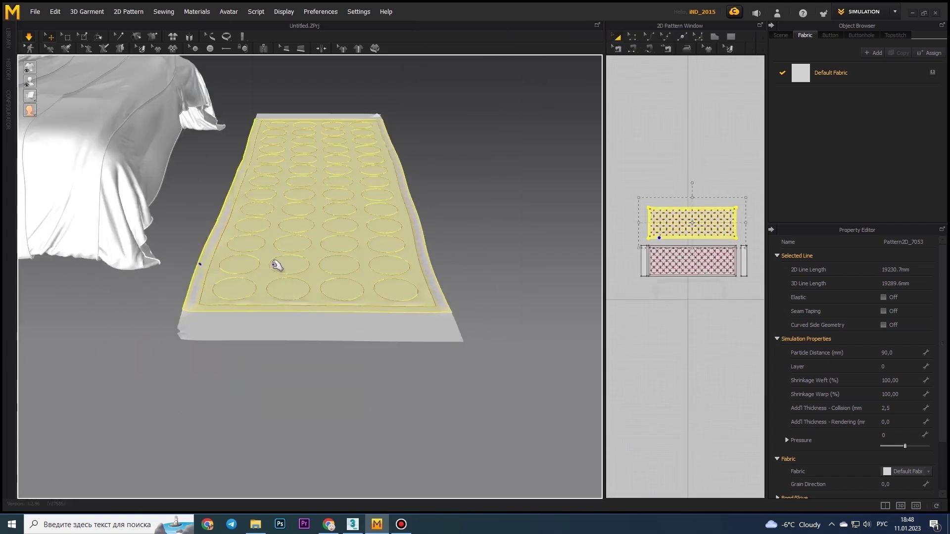
{"action": "mouse_move", "coordinate": [277, 266]}
{"action": "left_mouse_down"}
{"action": "mouse_move", "coordinate": [227, 264]}
{"action": "mouse_move", "coordinate": [508, 152]}
{"action": "left_mouse_up"}
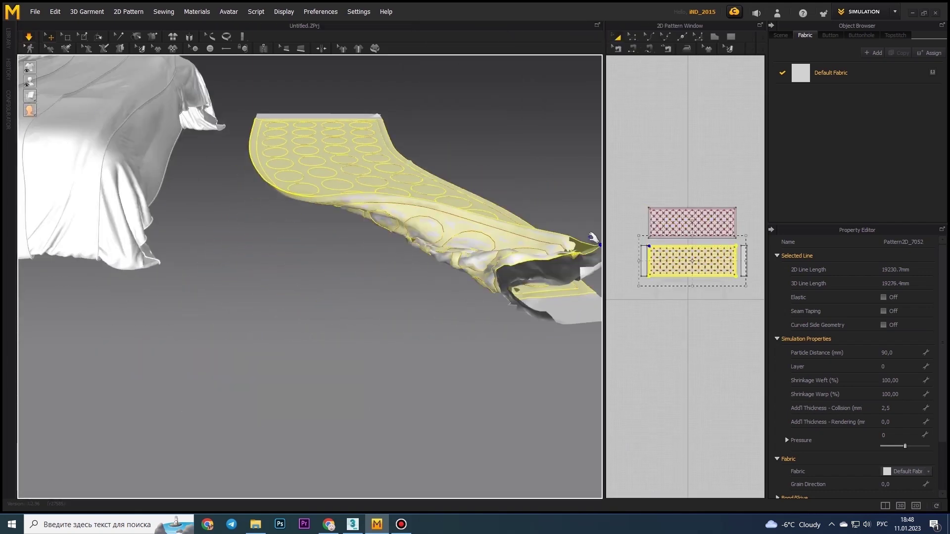
{"action": "mouse_move", "coordinate": [508, 151]}
{"action": "right_mouse_down"}
{"action": "mouse_move", "coordinate": [496, 274]}
{"action": "mouse_move", "coordinate": [133, 265]}
{"action": "mouse_move", "coordinate": [341, 261]}
{"action": "mouse_move", "coordinate": [442, 276]}
{"action": "right_mouse_up"}
Drag the lower panel and side strip to straighten the draping cloth.
{"action": "left_click", "coordinate": [496, 273]}
{"action": "left_click", "coordinate": [442, 276]}
{"action": "left_click_drag", "start_coordinate": [442, 276], "coordinate": [200, 276]}
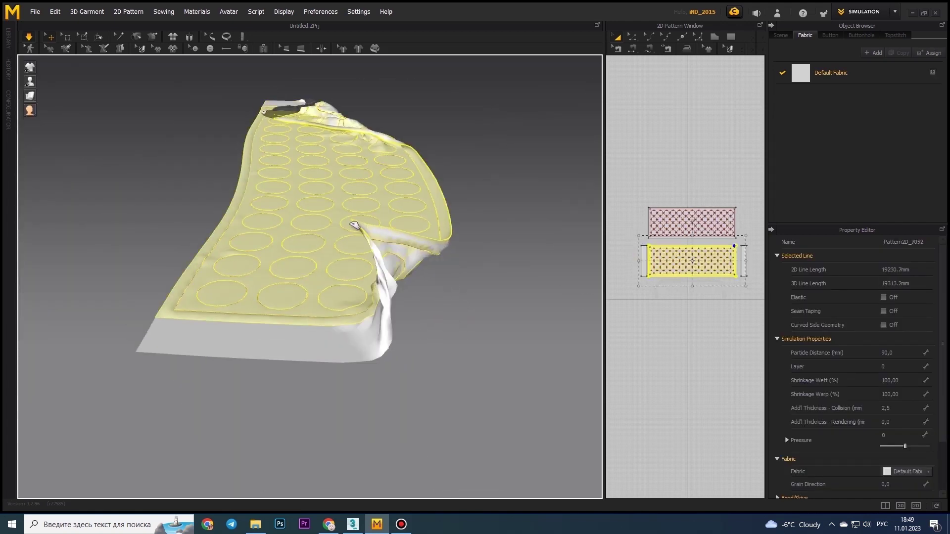
{"action": "left_click", "coordinate": [403, 159]}
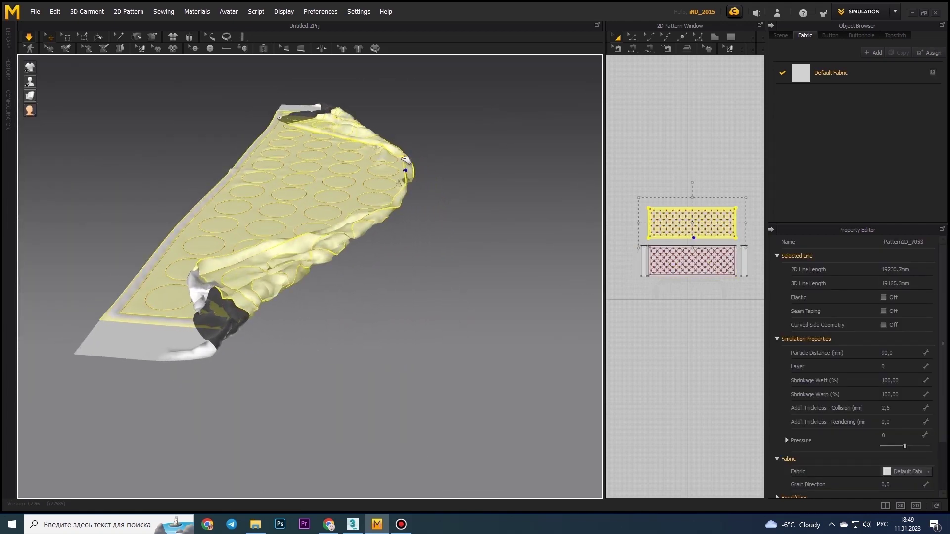
{"action": "left_click_drag", "start_coordinate": [233, 117], "coordinate": [357, 277]}
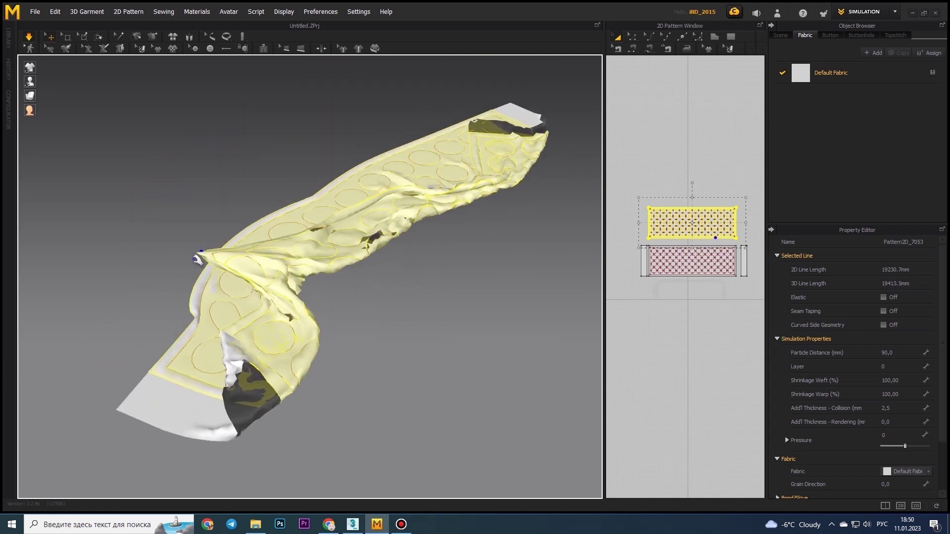
{"action": "left_click_drag", "start_coordinate": [276, 188], "coordinate": [212, 168]}
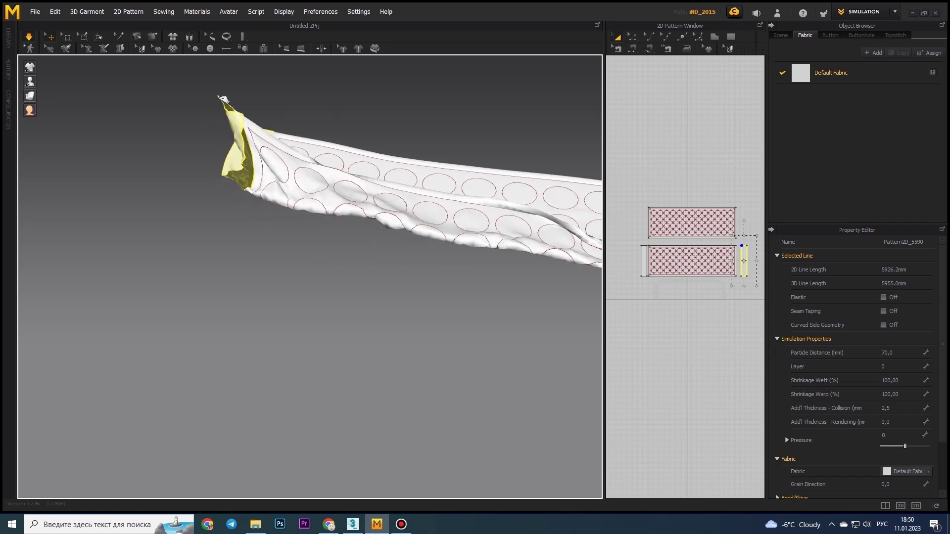
Grab the upper panel and side strip, then marquee-select all throw patterns.
{"action": "left_click", "coordinate": [386, 227]}
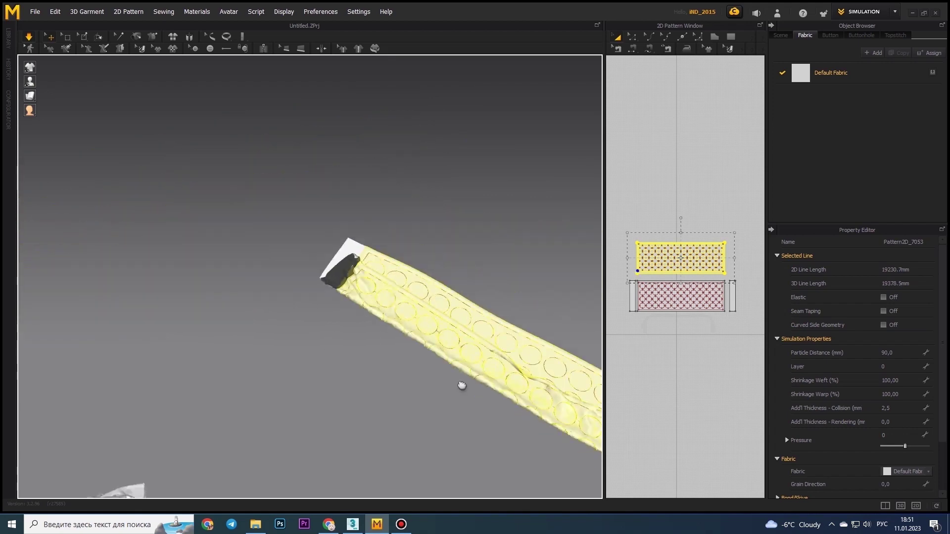
{"action": "left_click", "coordinate": [505, 356]}
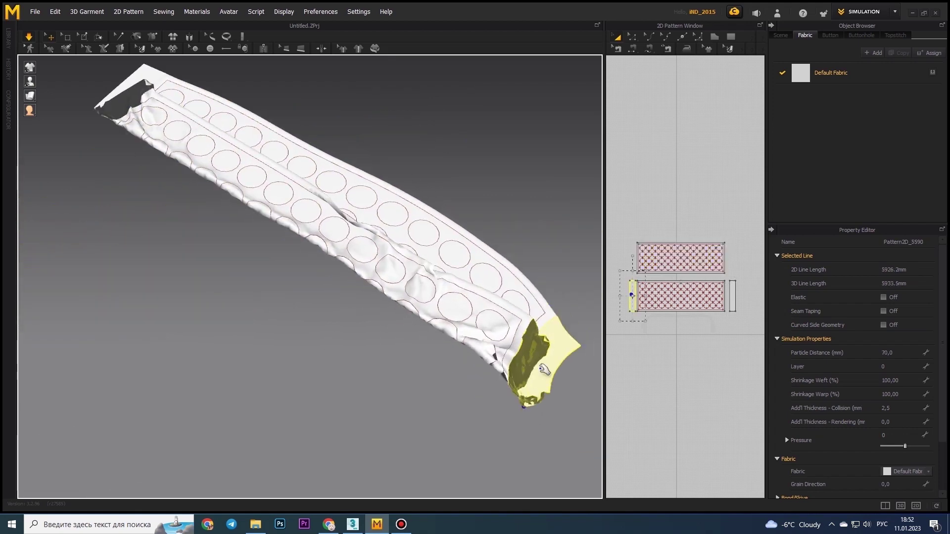
{"action": "left_click_drag", "start_coordinate": [616, 218], "coordinate": [742, 342]}
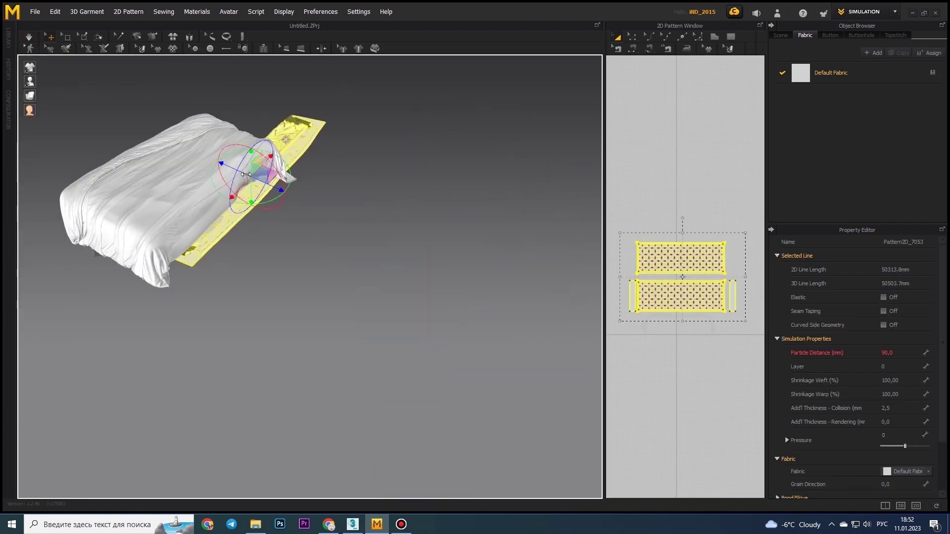
Set the throw's Add'l Thickness - Collision to 15.
{"action": "right_click_drag", "start_coordinate": [323, 208], "coordinate": [447, 269]}
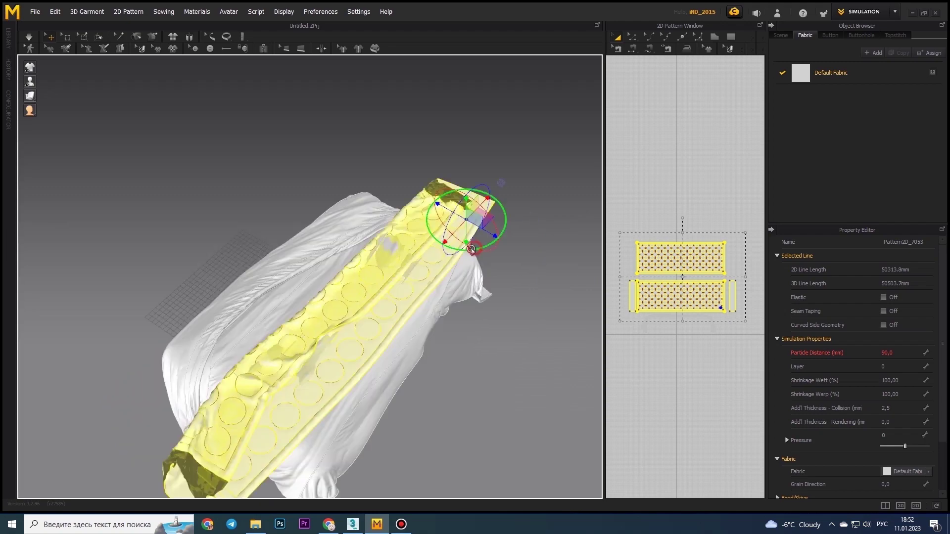
{"action": "right_click_drag", "start_coordinate": [447, 268], "coordinate": [498, 350]}
{"action": "left_click", "coordinate": [911, 413]}
{"action": "type", "text": "15"}
{"action": "key", "text": "Return"}
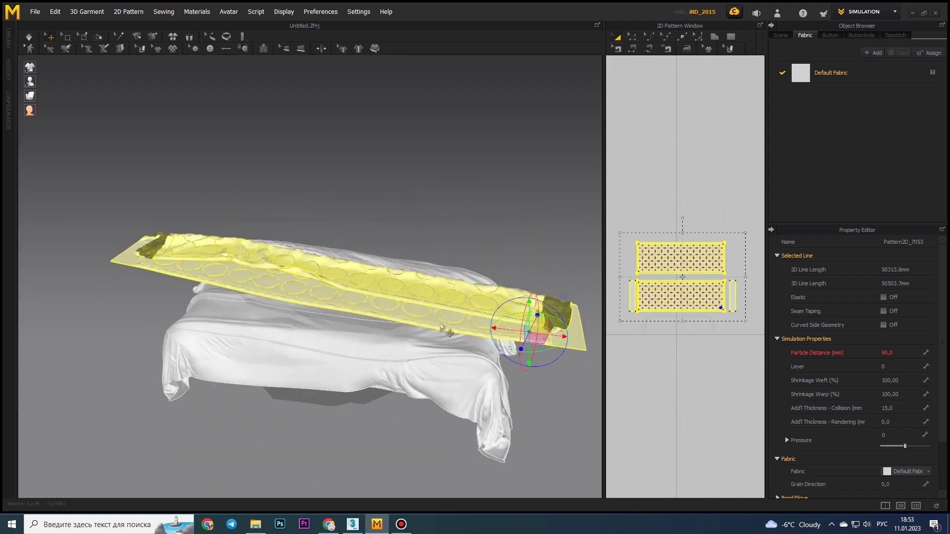
Pull the simulating cloth rightward over the bed and select the Particle Distance field.
{"action": "mouse_move", "coordinate": [127, 189]}
{"action": "right_mouse_down"}
{"action": "mouse_move", "coordinate": [358, 339]}
{"action": "mouse_move", "coordinate": [366, 320]}
{"action": "mouse_move", "coordinate": [493, 384]}
{"action": "right_mouse_up"}
{"action": "left_click_drag", "start_coordinate": [372, 322], "coordinate": [165, 283]}
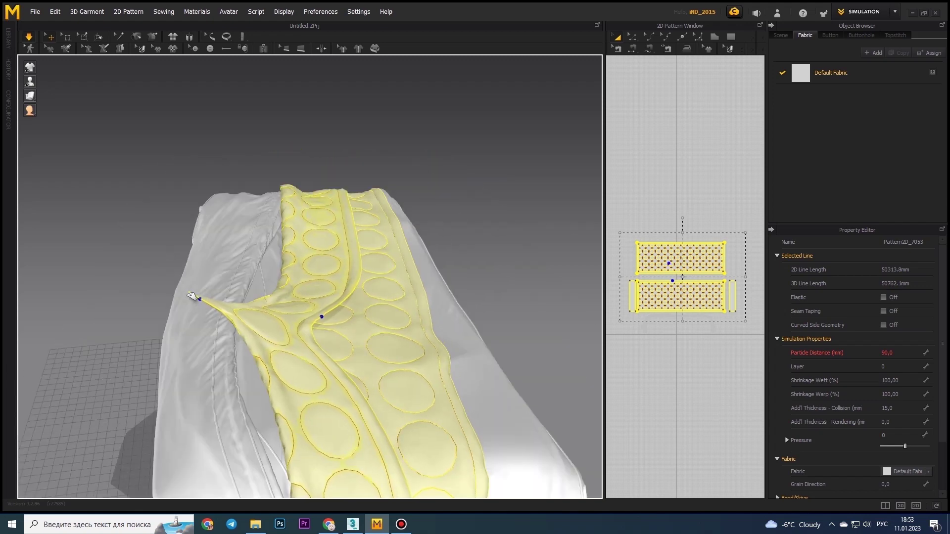
{"action": "right_click_drag", "start_coordinate": [165, 283], "coordinate": [275, 303]}
{"action": "left_click_drag", "start_coordinate": [275, 303], "coordinate": [415, 286]}
{"action": "mouse_move", "coordinate": [414, 286]}
{"action": "right_mouse_down"}
{"action": "mouse_move", "coordinate": [285, 263]}
{"action": "mouse_move", "coordinate": [170, 339]}
{"action": "mouse_move", "coordinate": [233, 362]}
{"action": "right_mouse_up"}
{"action": "scroll", "coordinate": [284, 264], "scroll_direction": "up", "scroll_amount": 5}
{"action": "left_click", "coordinate": [895, 354]}
{"action": "type", "text": "50"}
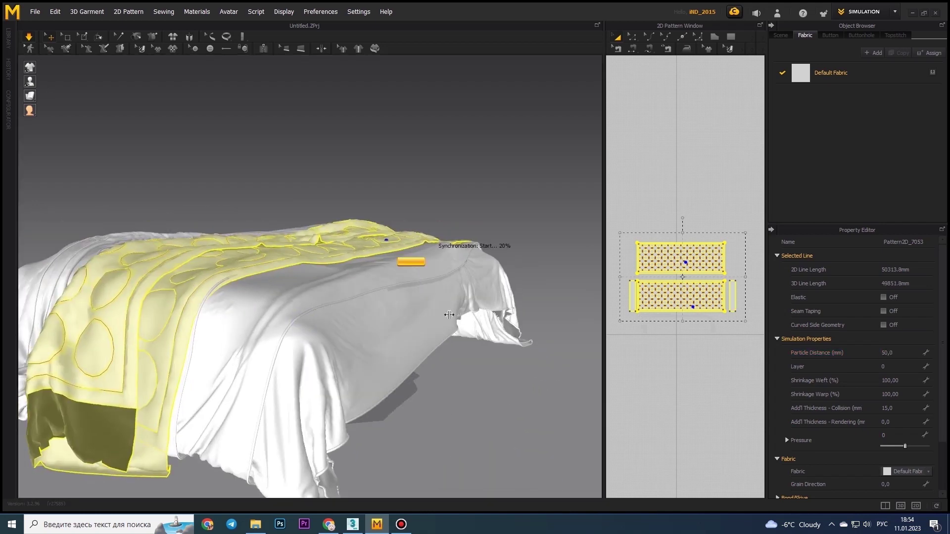
Apply particle distance 50 and pull the quilted band leftward across the bed.
{"action": "key", "text": "Return"}
{"action": "right_click_drag", "start_coordinate": [449, 315], "coordinate": [371, 349]}
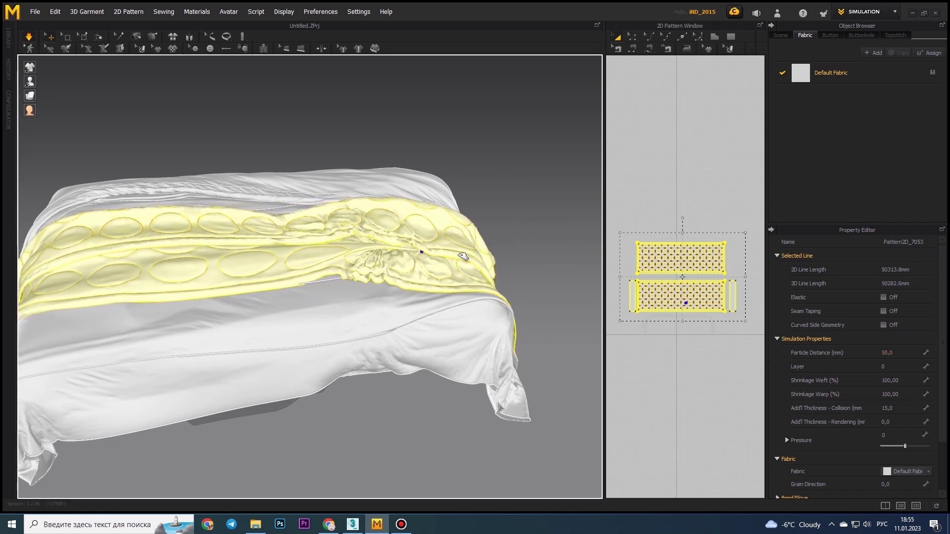
{"action": "right_click_drag", "start_coordinate": [491, 257], "coordinate": [190, 268]}
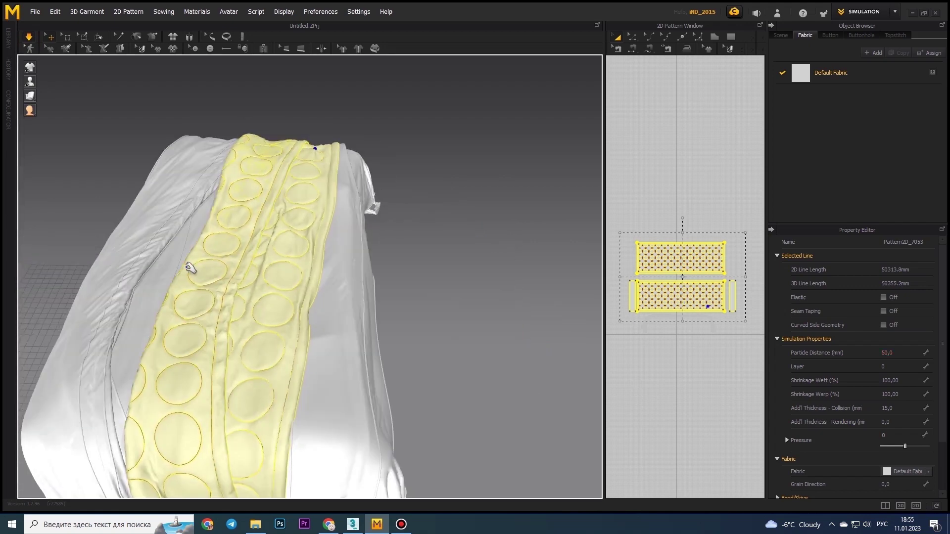
{"action": "left_click_drag", "start_coordinate": [99, 247], "coordinate": [10, 225]}
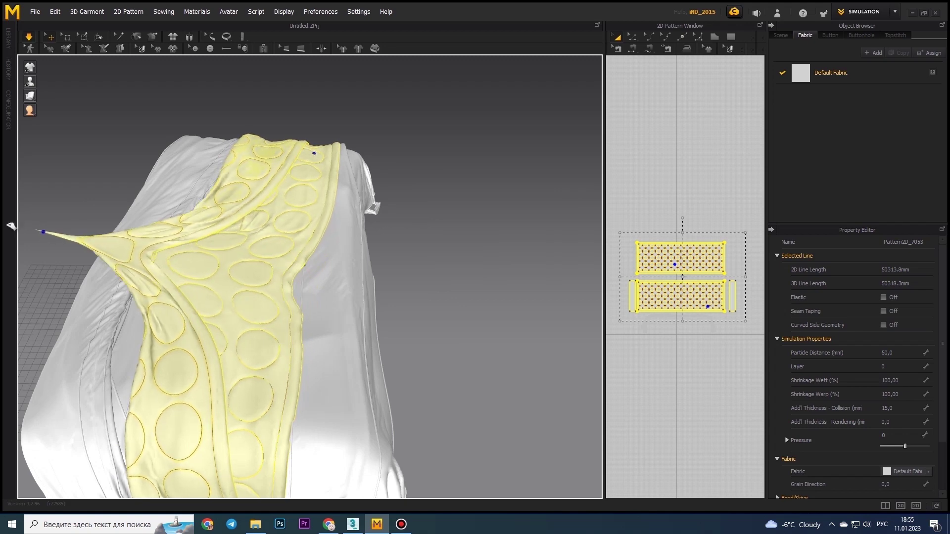
{"action": "left_click_drag", "start_coordinate": [200, 355], "coordinate": [139, 335]}
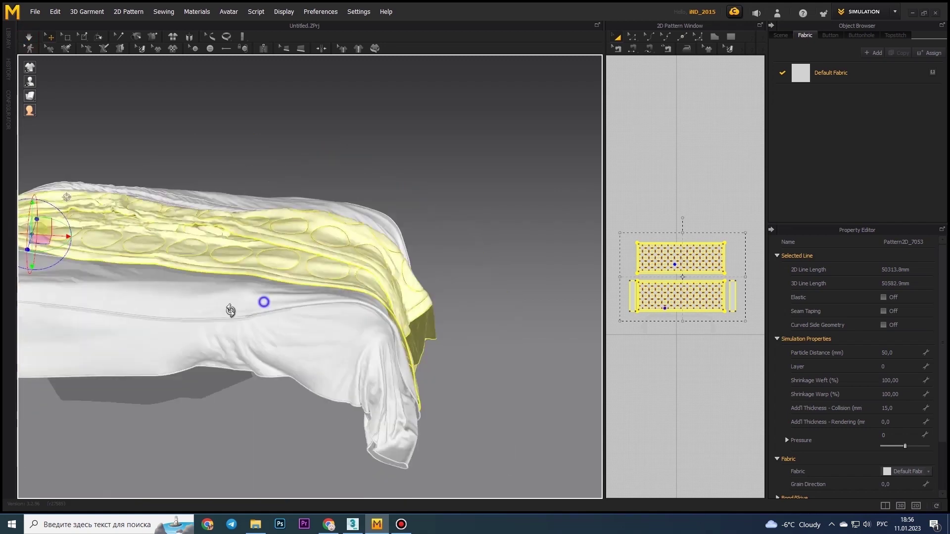
{"action": "mouse_move", "coordinate": [229, 312]}
{"action": "right_mouse_down"}
{"action": "mouse_move", "coordinate": [172, 179]}
{"action": "mouse_move", "coordinate": [488, 322]}
{"action": "right_mouse_up"}
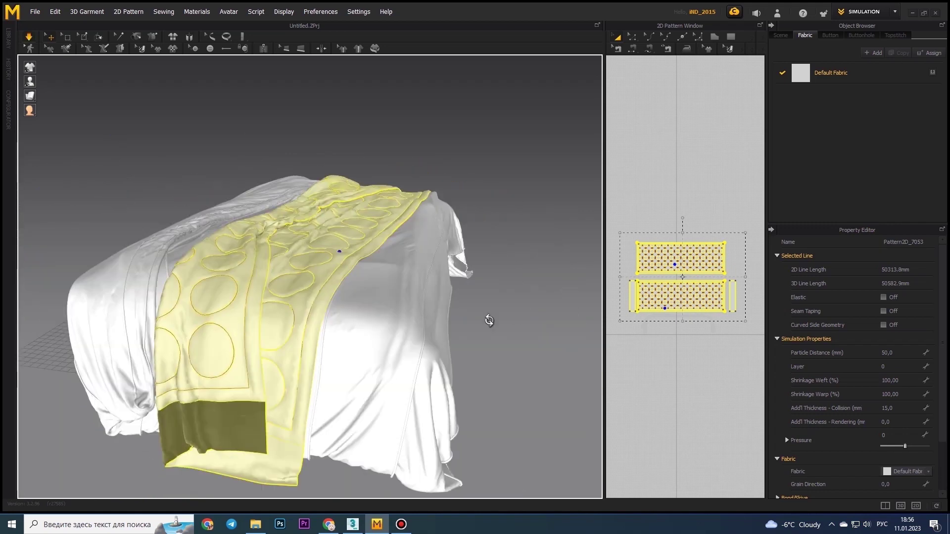
Lower the quilt's particle distance to 30 and orbit around it.
{"action": "left_click", "coordinate": [897, 352]}
{"action": "type", "text": "30"}
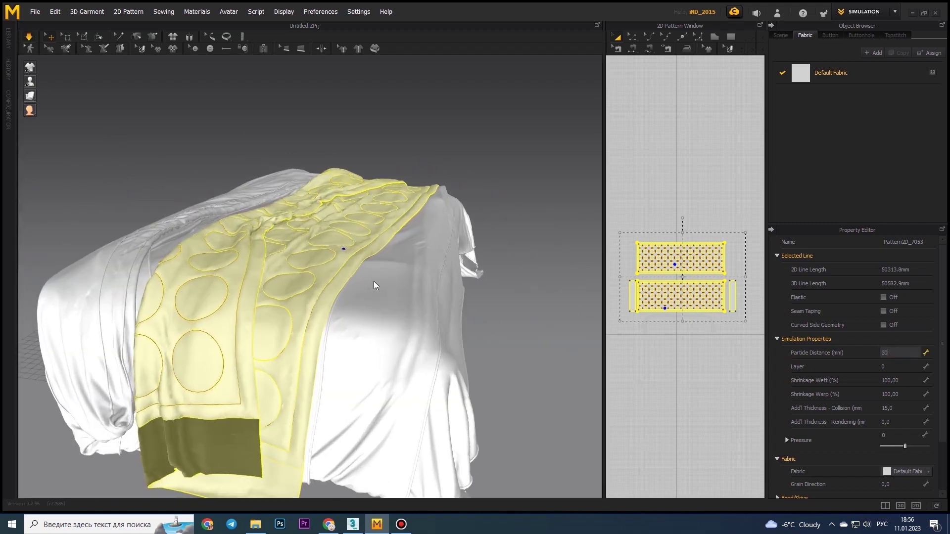
{"action": "key", "text": "Return"}
{"action": "scroll", "coordinate": [428, 297], "scroll_direction": "up", "scroll_amount": 3}
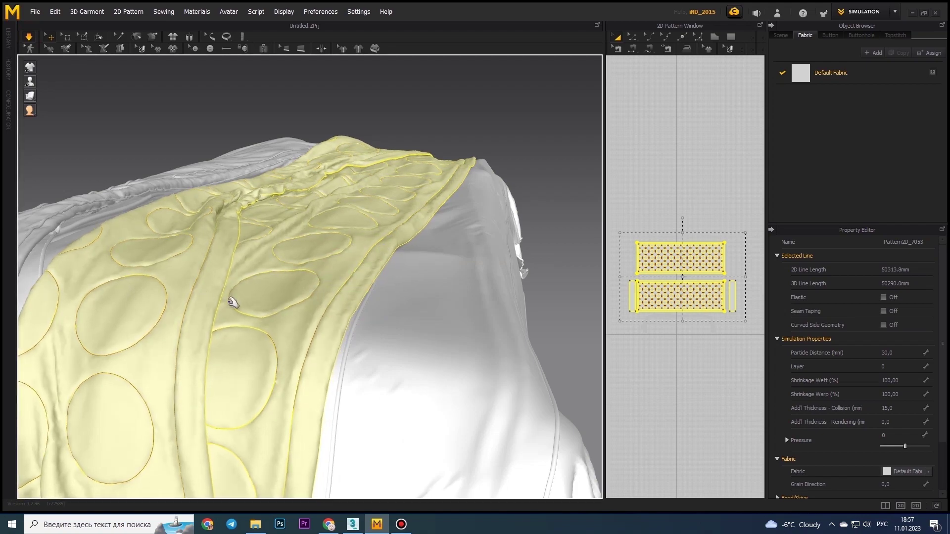
{"action": "mouse_move", "coordinate": [232, 303]}
{"action": "right_mouse_down"}
{"action": "mouse_move", "coordinate": [435, 277]}
{"action": "mouse_move", "coordinate": [450, 331]}
{"action": "mouse_move", "coordinate": [303, 332]}
{"action": "right_mouse_up"}
Lower the quilt's particle distance to 20.
{"action": "left_click", "coordinate": [898, 353]}
{"action": "type", "text": "20"}
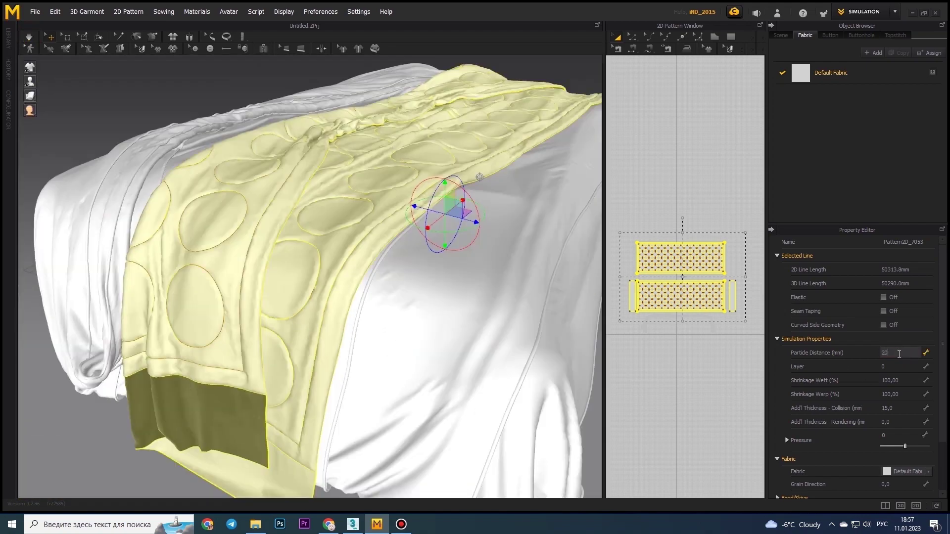
{"action": "key", "text": "Return"}
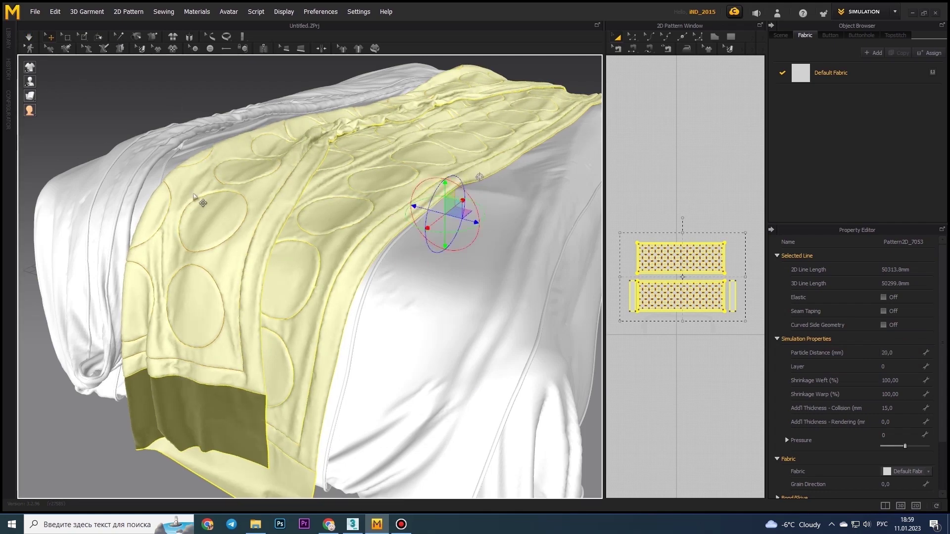
{"action": "mouse_move", "coordinate": [194, 197]}
{"action": "right_mouse_down"}
{"action": "mouse_move", "coordinate": [149, 197]}
{"action": "mouse_move", "coordinate": [201, 212]}
{"action": "right_mouse_up"}
Box-select all quilt pattern pieces and apply particle distance 10.
{"action": "left_click_drag", "start_coordinate": [604, 267], "coordinate": [380, 268]}
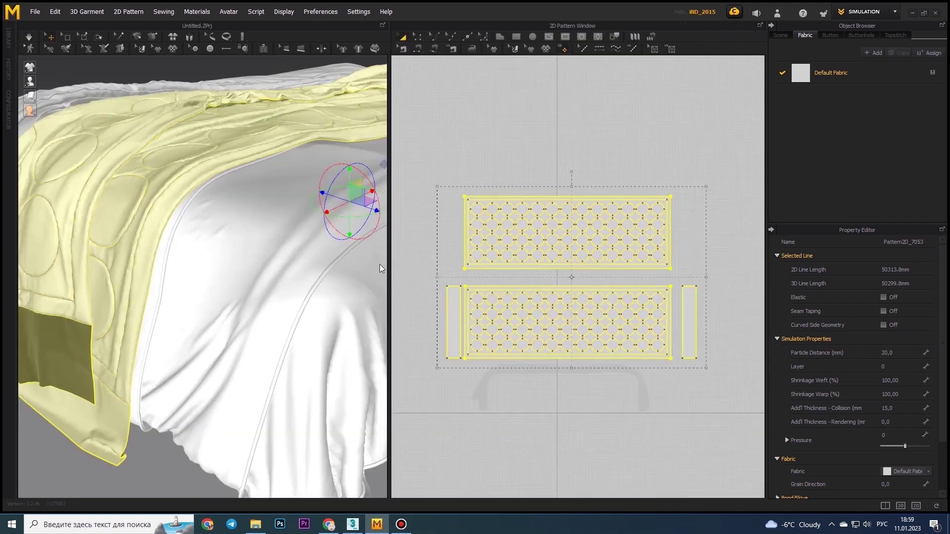
{"action": "left_click", "coordinate": [471, 238]}
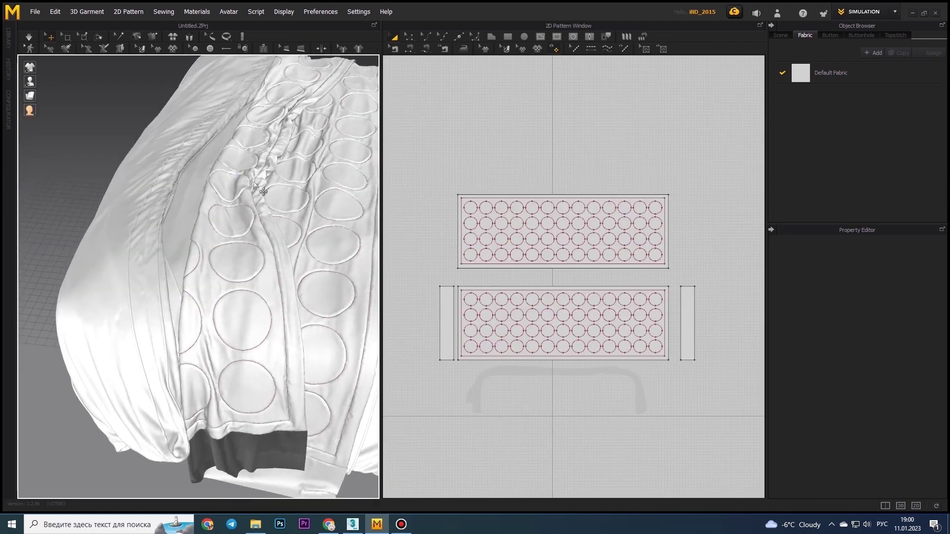
{"action": "left_click_drag", "start_coordinate": [424, 169], "coordinate": [717, 424]}
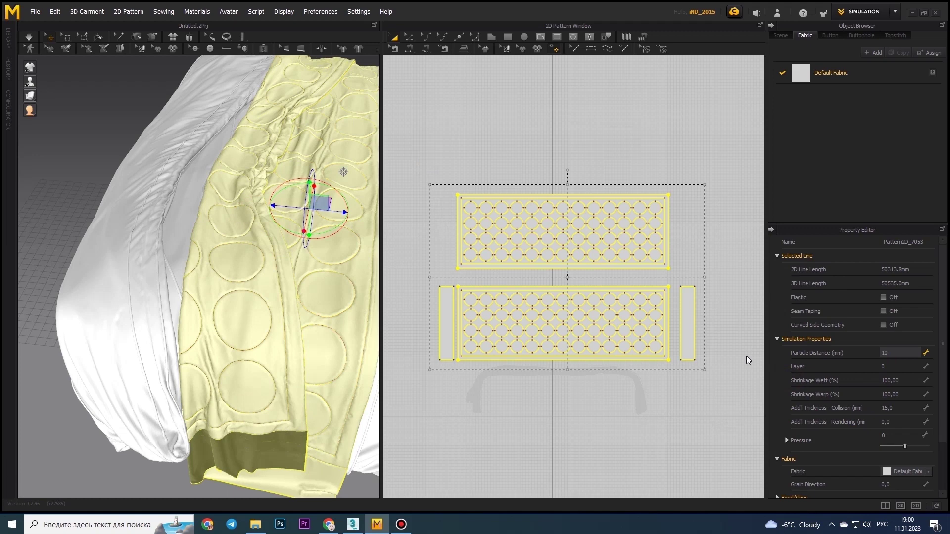
{"action": "key", "text": "Return"}
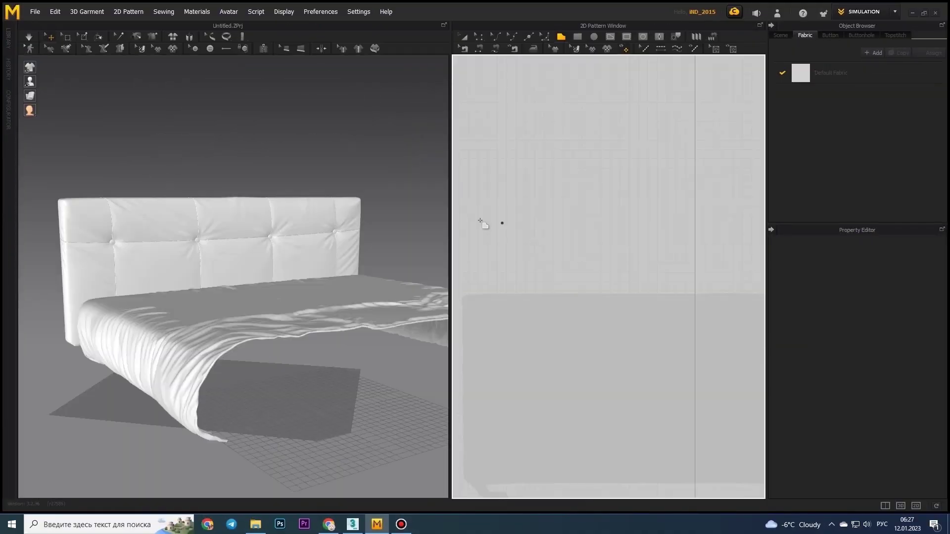
Draw a rectangular pillow panel and add horizontal internal lines dividing it into strips.
{"action": "left_click_drag", "start_coordinate": [711, 312], "coordinate": [519, 183]}
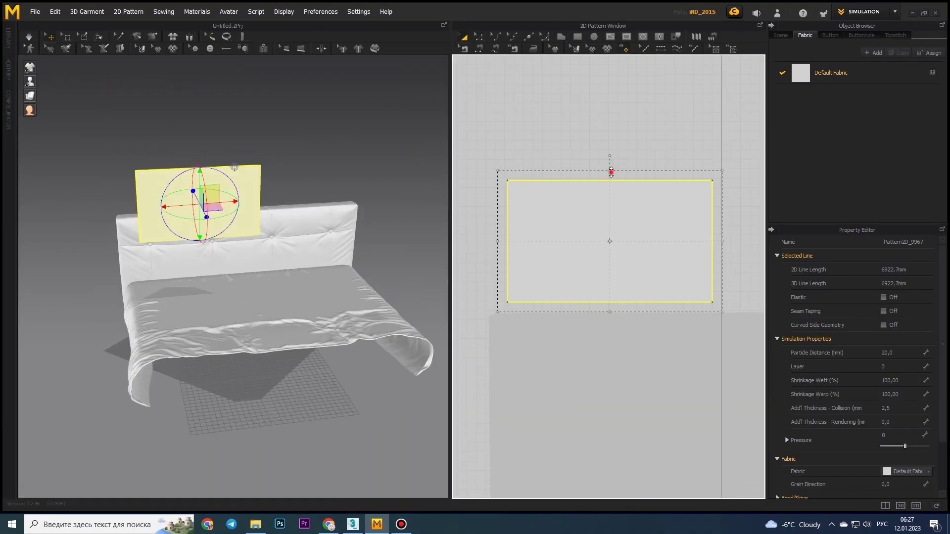
{"action": "key", "text": "g"}
{"action": "left_click", "coordinate": [500, 318]}
{"action": "double_click", "coordinate": [732, 319]}
{"action": "left_click_drag", "start_coordinate": [616, 319], "coordinate": [616, 281]}
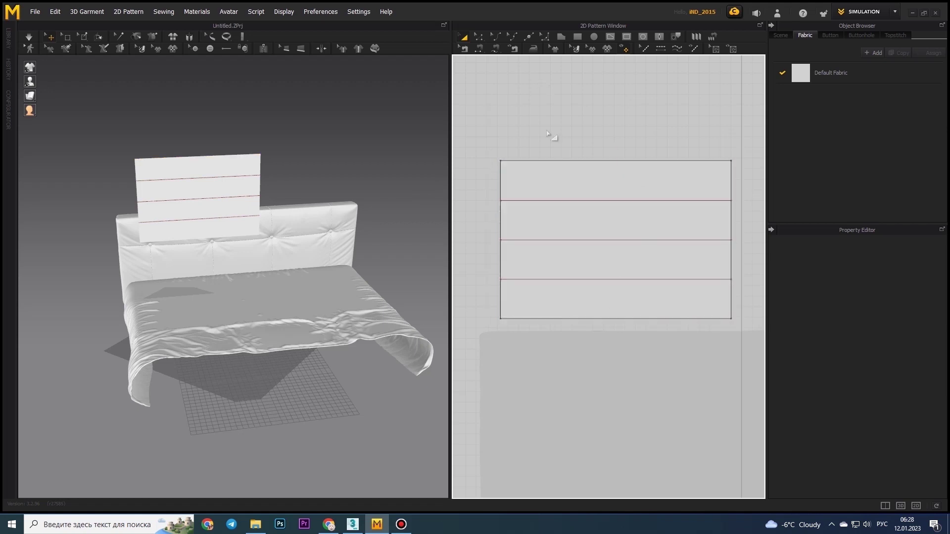
Stack copies of the bottom strip beside the panel and duplicate all pieces as the back.
{"action": "left_click", "coordinate": [594, 322]}
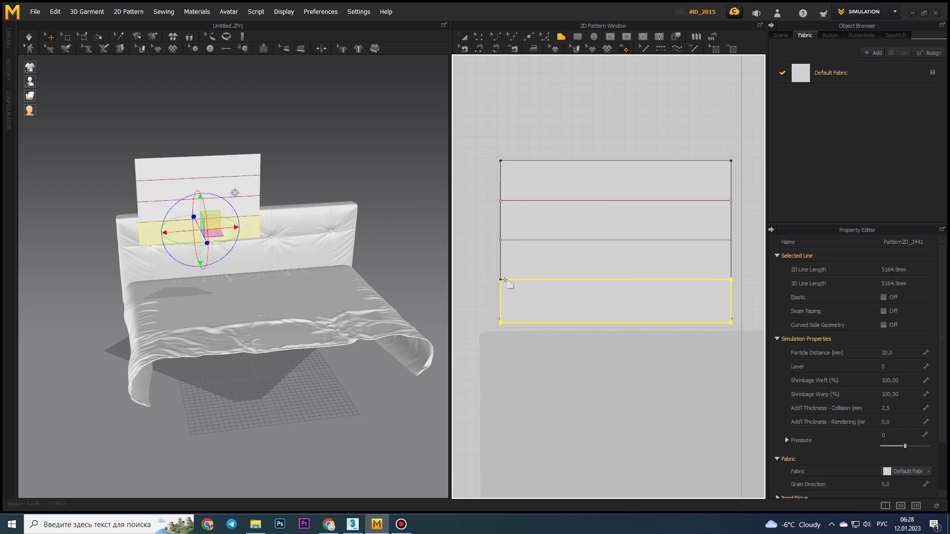
{"action": "right_click_drag", "start_coordinate": [346, 272], "coordinate": [445, 263]}
{"action": "left_click_drag", "start_coordinate": [546, 294], "coordinate": [505, 274]}
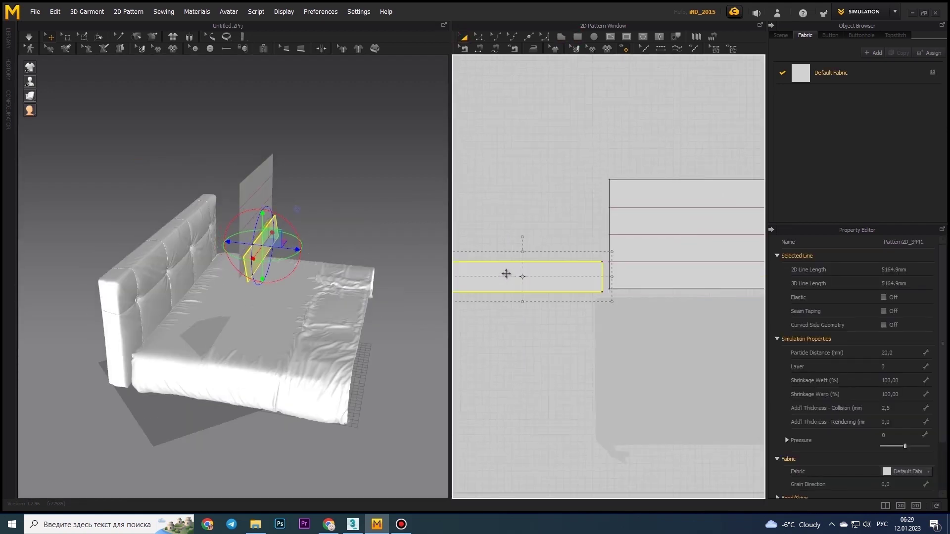
{"action": "scroll", "coordinate": [310, 233], "scroll_direction": "up", "scroll_amount": 5}
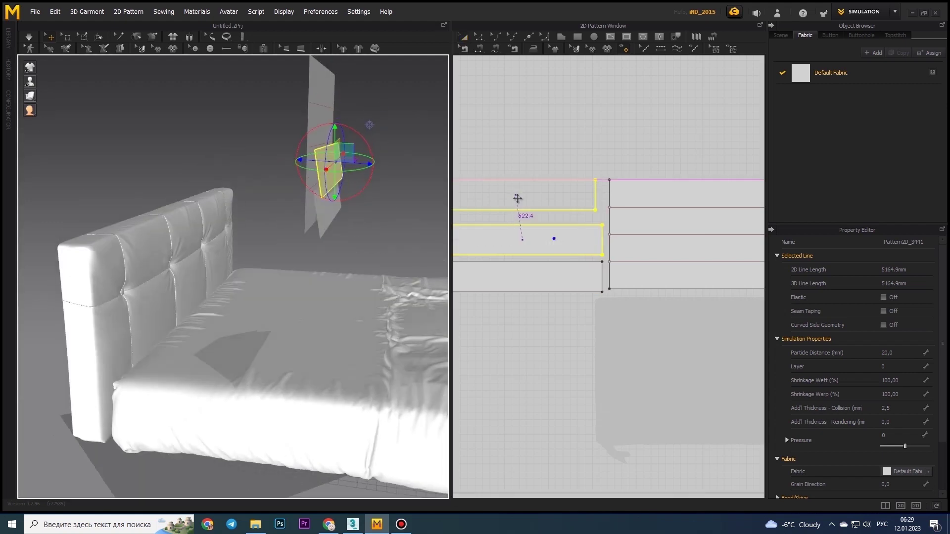
{"action": "left_click", "coordinate": [520, 200]}
{"action": "left_click_drag", "start_coordinate": [522, 208], "coordinate": [521, 169]}
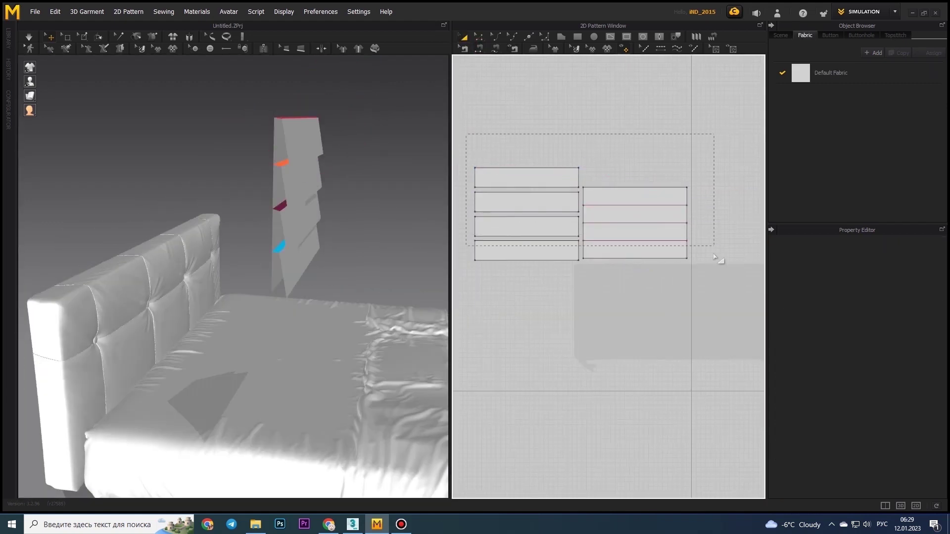
{"action": "left_click_drag", "start_coordinate": [713, 257], "coordinate": [713, 257]}
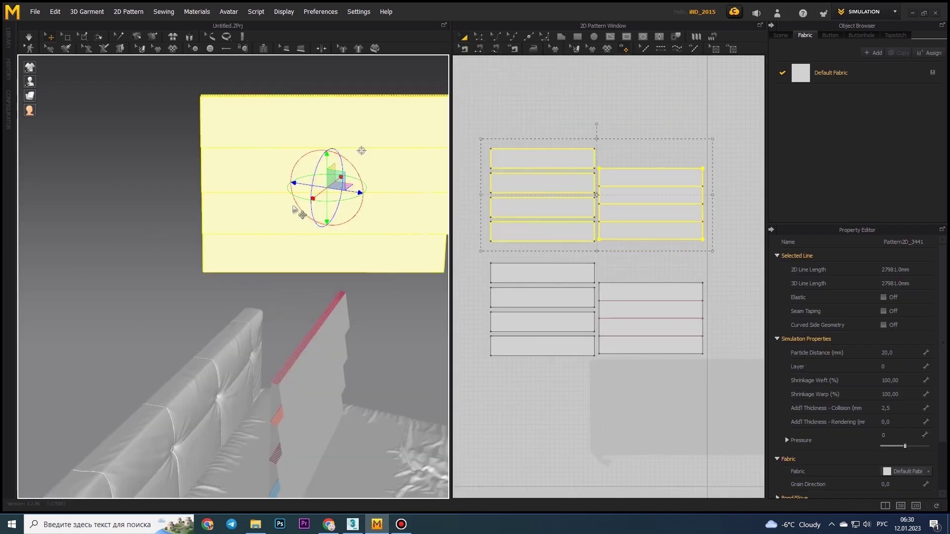
{"action": "mouse_move", "coordinate": [294, 208]}
{"action": "right_mouse_down"}
{"action": "mouse_move", "coordinate": [346, 264]}
{"action": "mouse_move", "coordinate": [297, 277]}
{"action": "right_mouse_up"}
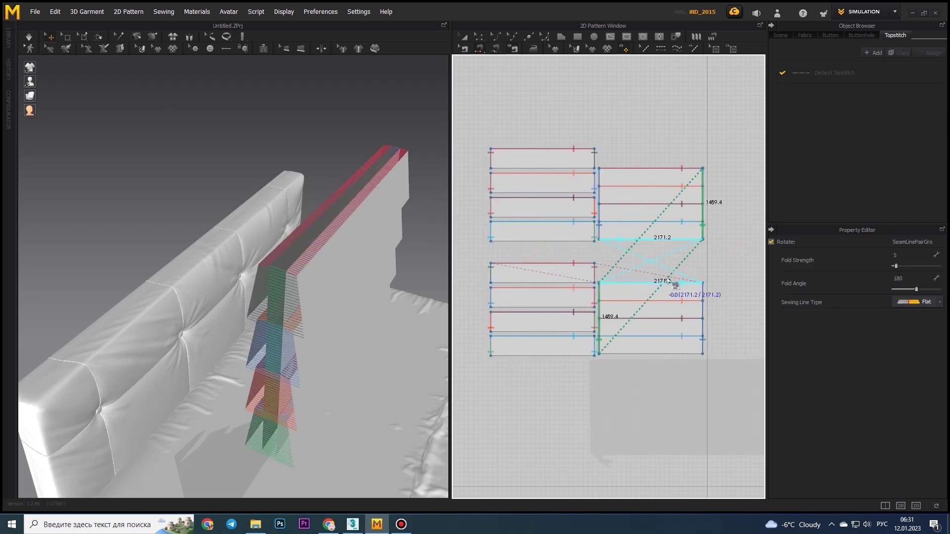
Select all the striped pillow pieces and view them from the bed's side.
{"action": "left_click", "coordinate": [652, 178]}
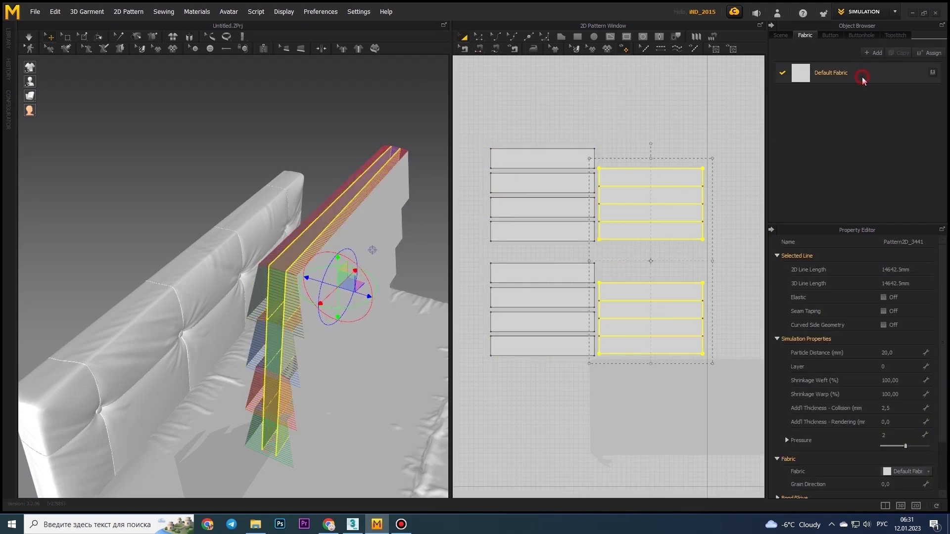
{"action": "left_click", "coordinate": [737, 135]}
{"action": "key", "text": "ctrl+a"}
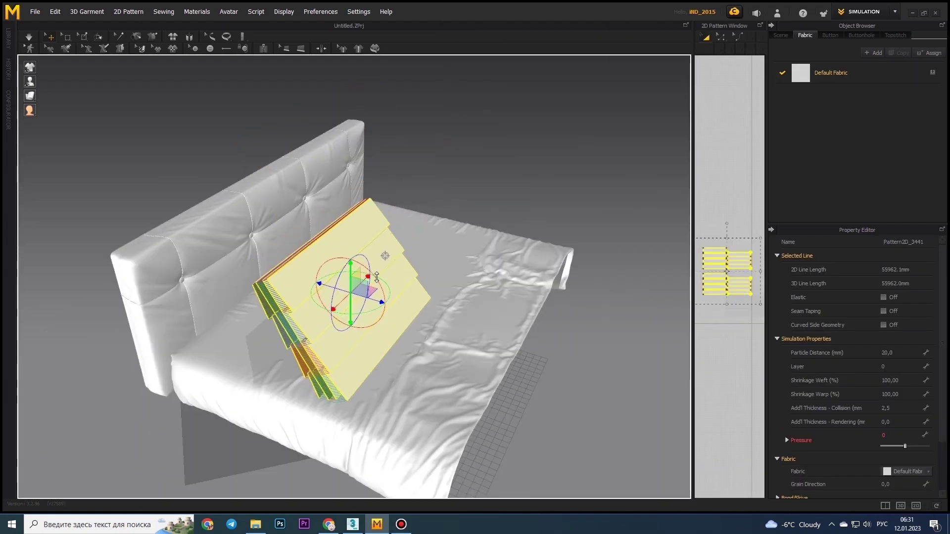
{"action": "mouse_move", "coordinate": [376, 277]}
{"action": "right_mouse_down"}
{"action": "mouse_move", "coordinate": [386, 207]}
{"action": "mouse_move", "coordinate": [316, 230]}
{"action": "right_mouse_up"}
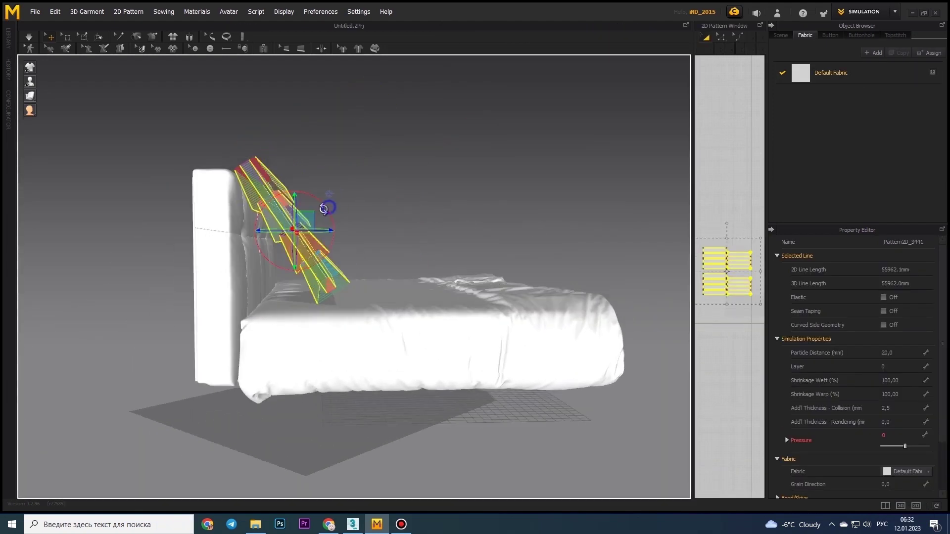
Select all pillow pieces, let them drape, and set a pillow panel's pressure to 3.
{"action": "key", "text": "2"}
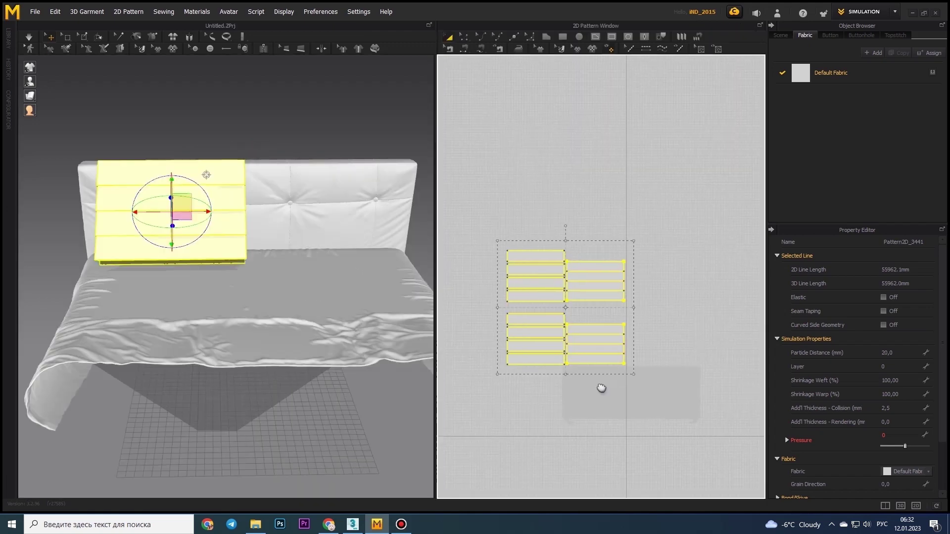
{"action": "mouse_move", "coordinate": [267, 224]}
{"action": "right_mouse_down"}
{"action": "mouse_move", "coordinate": [384, 272]}
{"action": "mouse_move", "coordinate": [24, 17]}
{"action": "right_mouse_up"}
{"action": "key", "text": "ctrl+a"}
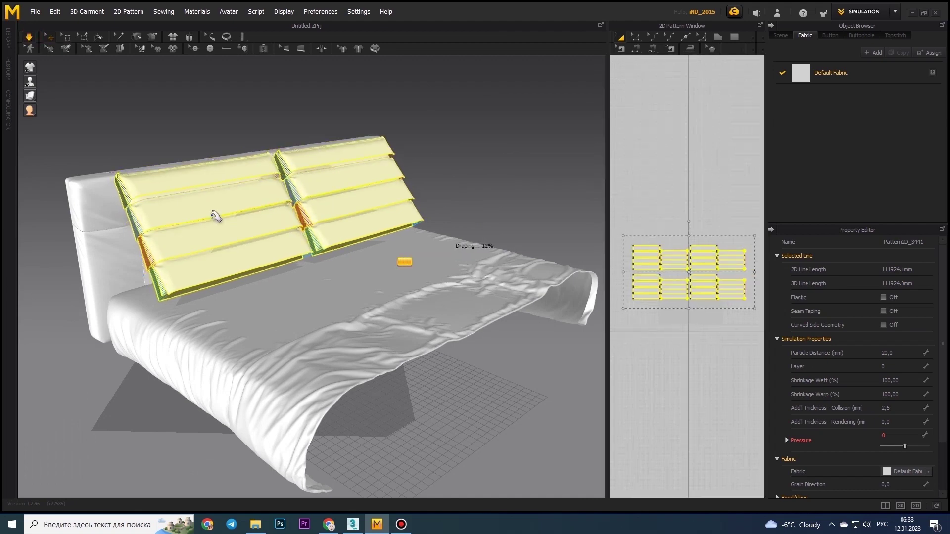
{"action": "right_click_drag", "start_coordinate": [309, 324], "coordinate": [337, 301]}
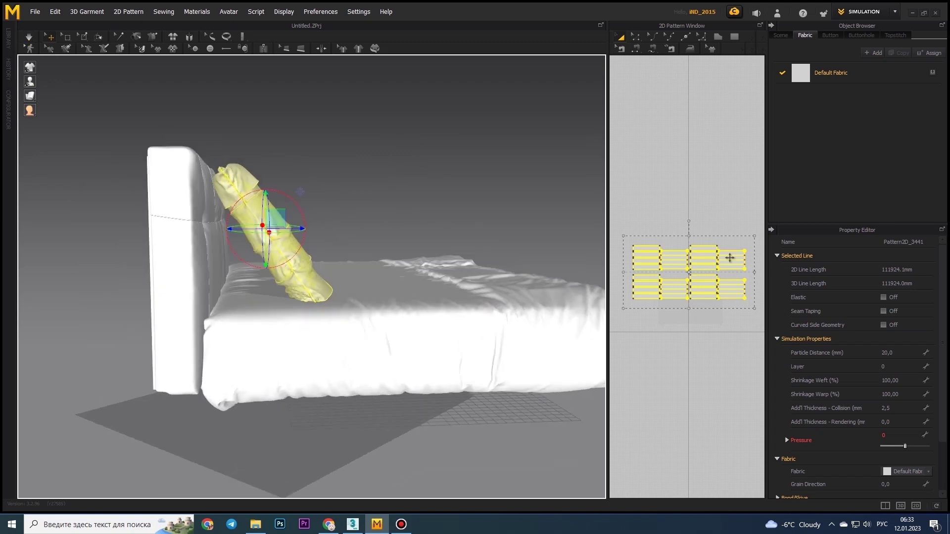
{"action": "left_click", "coordinate": [729, 257]}
{"action": "type", "text": "3"}
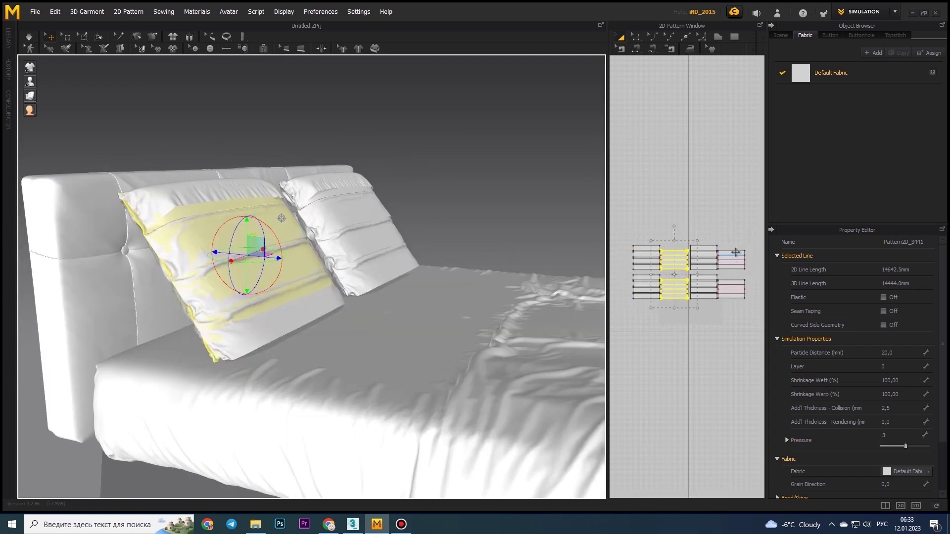
Select the left column of pillow patterns and set collision thickness to 15.
{"action": "left_click", "coordinate": [733, 280], "text": "shift"}
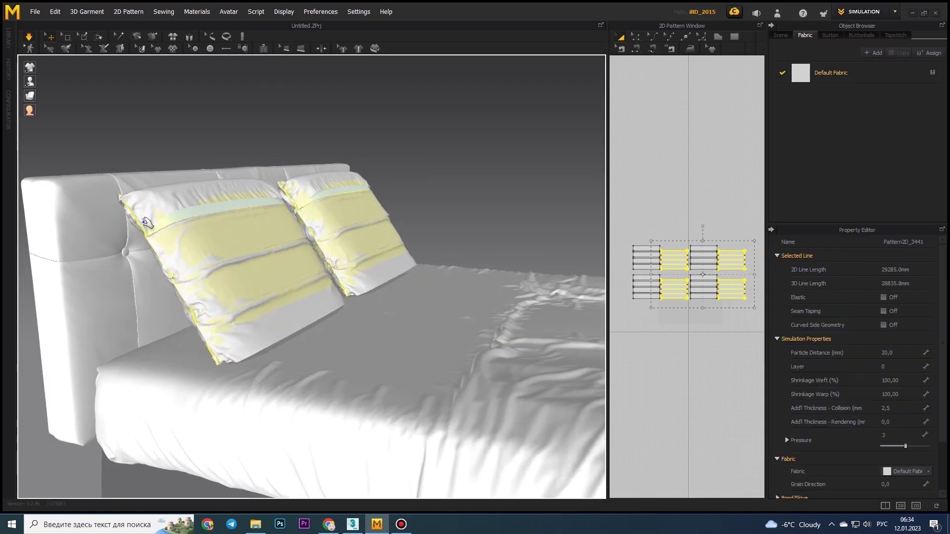
{"action": "scroll", "coordinate": [160, 221], "scroll_direction": "up", "scroll_amount": 5}
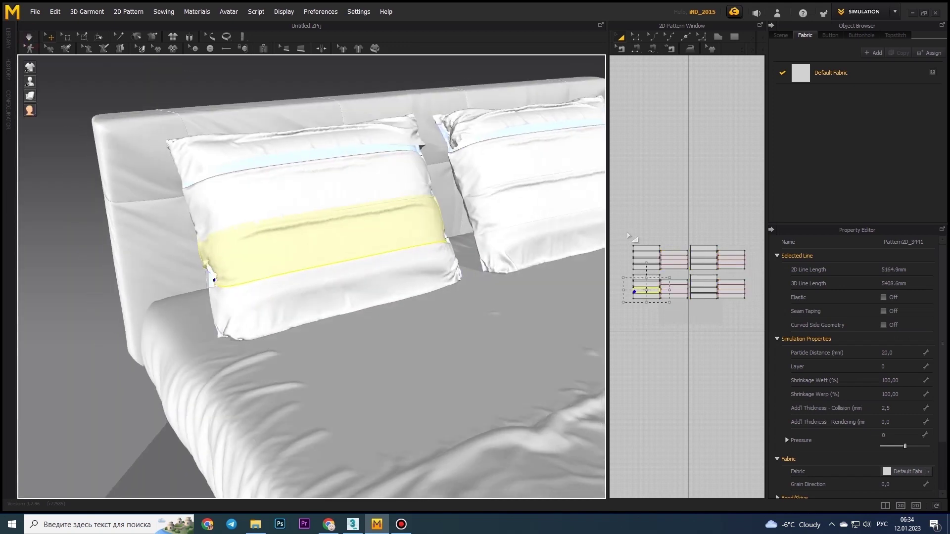
{"action": "left_click_drag", "start_coordinate": [629, 239], "coordinate": [704, 324]}
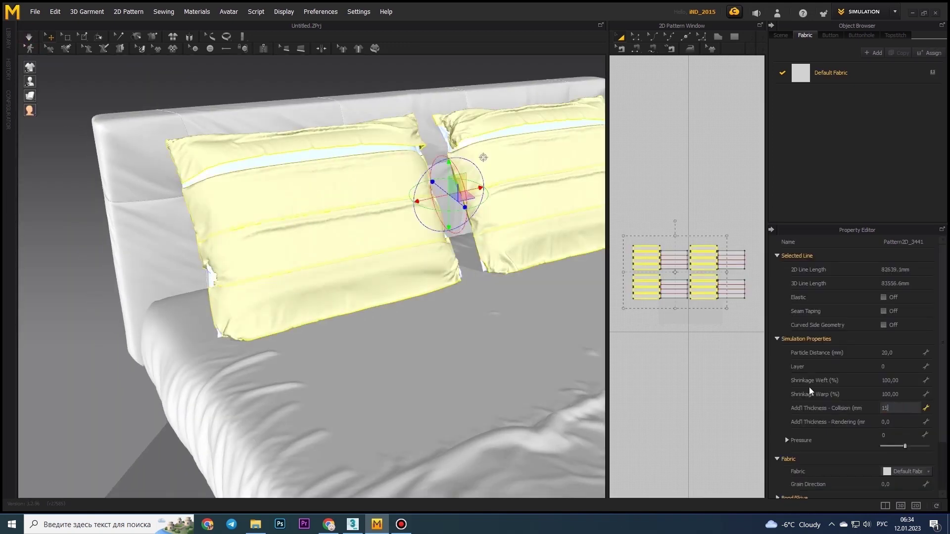
{"action": "key", "text": "Return"}
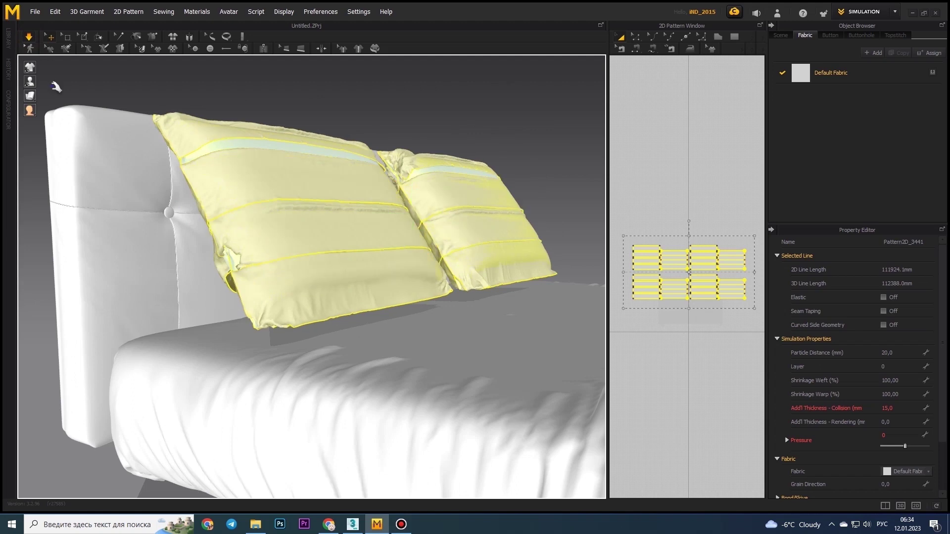
Pull a pillow corner down during simulation to reshape it.
{"action": "right_click_drag", "start_coordinate": [226, 283], "coordinate": [375, 262]}
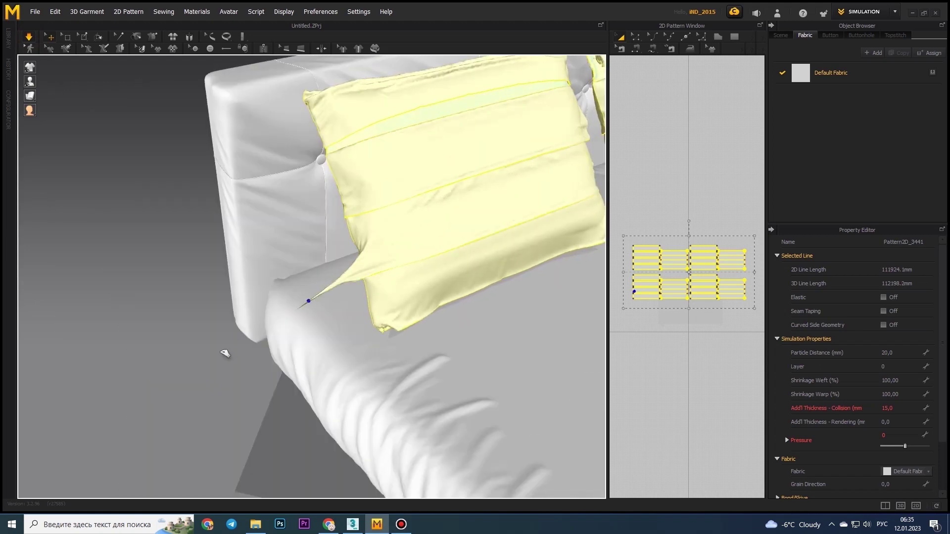
{"action": "right_click_drag", "start_coordinate": [247, 349], "coordinate": [400, 283]}
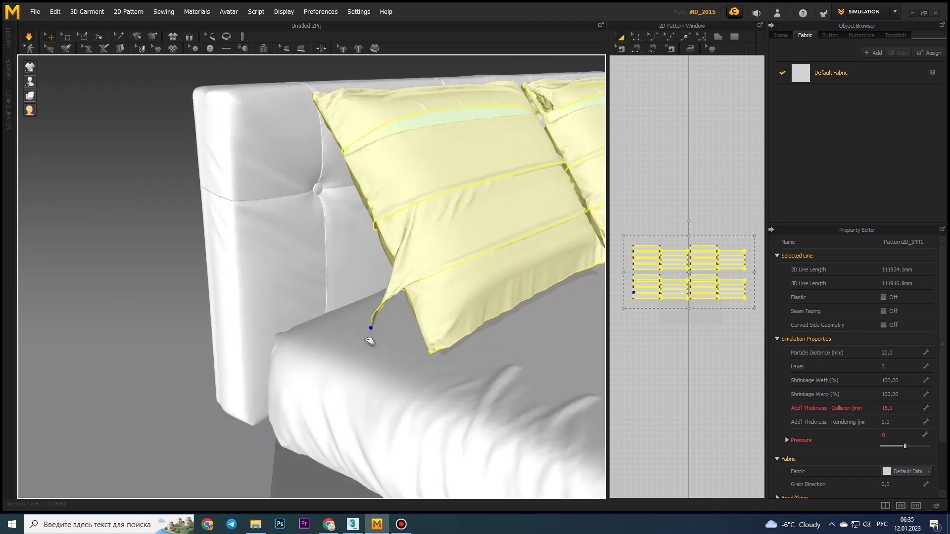
{"action": "left_click_drag", "start_coordinate": [425, 291], "coordinate": [349, 322]}
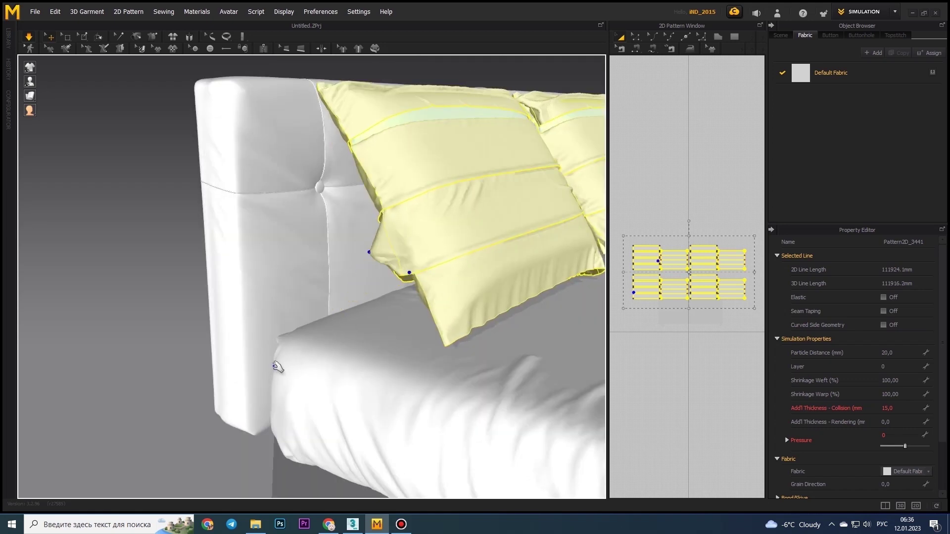
{"action": "right_click_drag", "start_coordinate": [277, 366], "coordinate": [515, 176]}
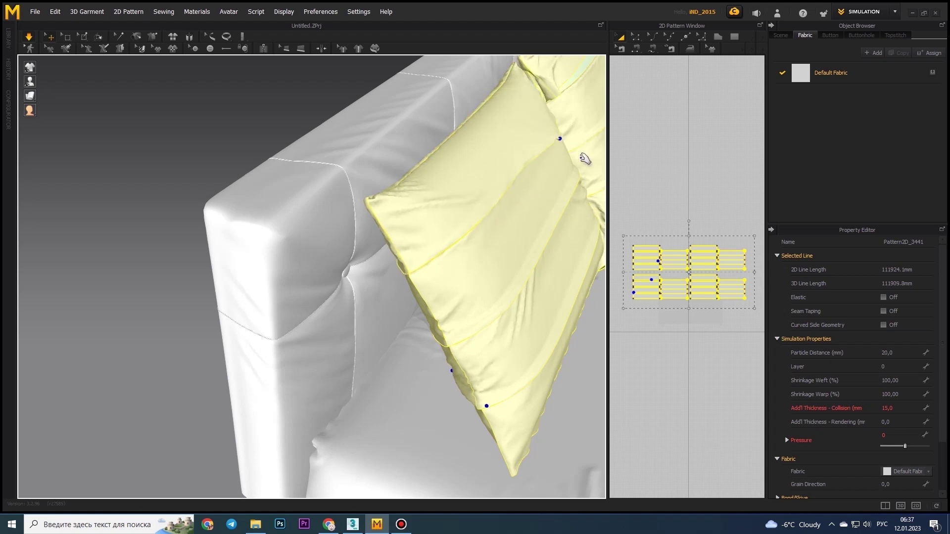
{"action": "right_click_drag", "start_coordinate": [585, 158], "coordinate": [290, 208]}
Orbit and zoom to check how both pillows rest against the headboard.
{"action": "scroll", "coordinate": [272, 95], "scroll_direction": "up", "scroll_amount": 5}
{"action": "scroll", "coordinate": [340, 256], "scroll_direction": "up", "scroll_amount": 2}
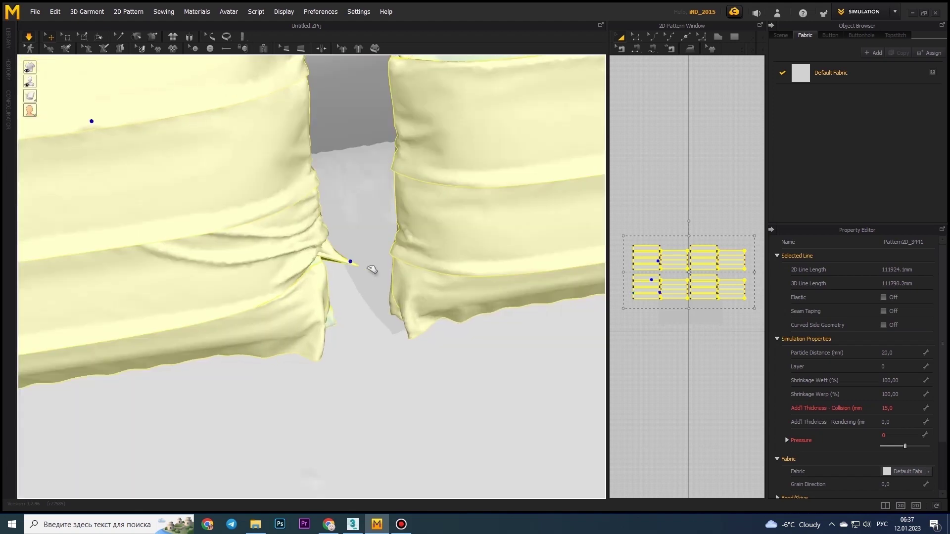
{"action": "scroll", "coordinate": [378, 280], "scroll_direction": "down", "scroll_amount": 5}
{"action": "scroll", "coordinate": [445, 296], "scroll_direction": "up", "scroll_amount": 4}
{"action": "mouse_move", "coordinate": [445, 297]}
{"action": "right_mouse_down"}
{"action": "mouse_move", "coordinate": [360, 271]}
{"action": "mouse_move", "coordinate": [395, 298]}
{"action": "right_mouse_up"}
{"action": "scroll", "coordinate": [396, 298], "scroll_direction": "up", "scroll_amount": 2}
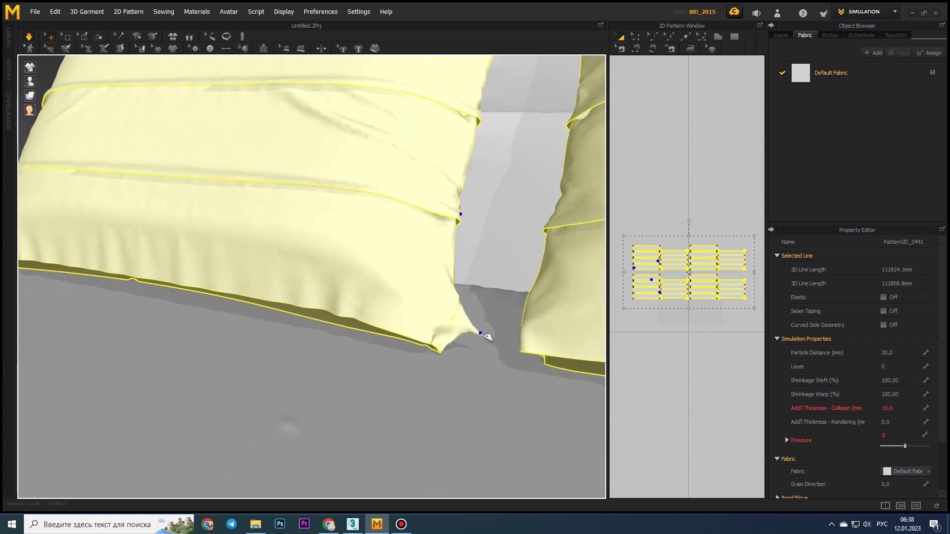
{"action": "mouse_move", "coordinate": [484, 327]}
{"action": "right_mouse_down"}
{"action": "mouse_move", "coordinate": [360, 201]}
{"action": "mouse_move", "coordinate": [401, 232]}
{"action": "right_mouse_up"}
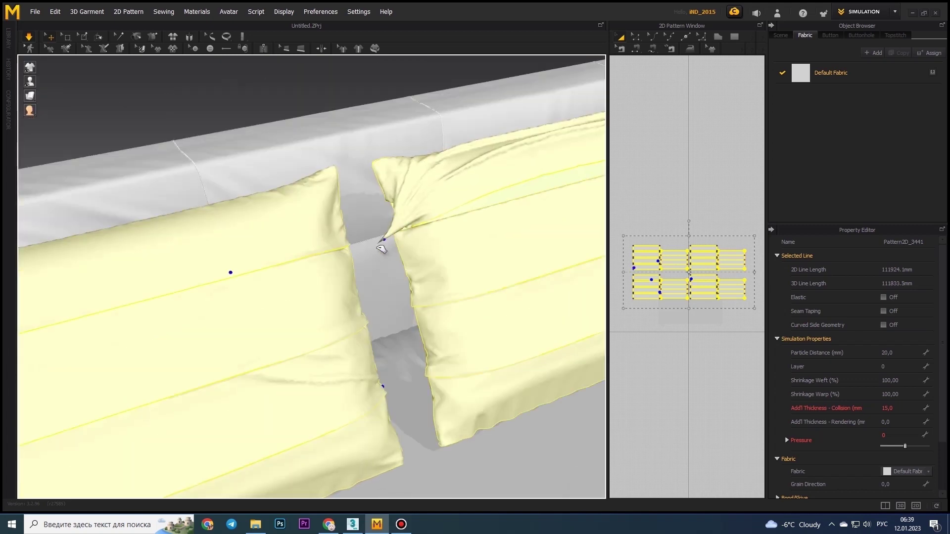
{"action": "mouse_move", "coordinate": [354, 273]}
{"action": "right_mouse_down"}
{"action": "mouse_move", "coordinate": [371, 228]}
{"action": "mouse_move", "coordinate": [257, 237]}
{"action": "mouse_move", "coordinate": [328, 193]}
{"action": "mouse_move", "coordinate": [530, 367]}
{"action": "mouse_move", "coordinate": [426, 275]}
{"action": "mouse_move", "coordinate": [261, 226]}
{"action": "mouse_move", "coordinate": [663, 259]}
{"action": "right_mouse_up"}
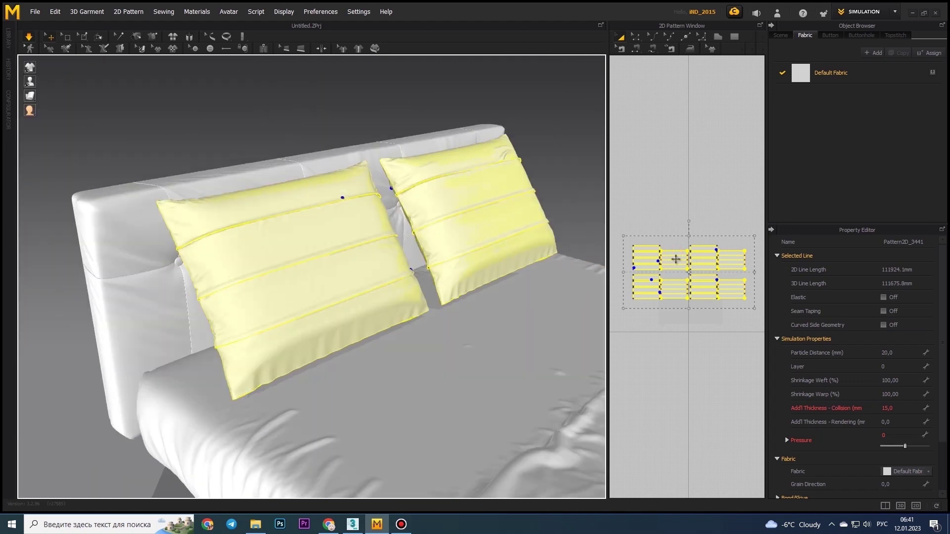
Select the striped pillow pattern pieces, including all pieces at once.
{"action": "left_click", "coordinate": [675, 259]}
{"action": "right_click", "coordinate": [716, 280]}
{"action": "mouse_move", "coordinate": [445, 297]}
{"action": "right_mouse_down"}
{"action": "mouse_move", "coordinate": [263, 197]}
{"action": "mouse_move", "coordinate": [177, 55]}
{"action": "right_mouse_up"}
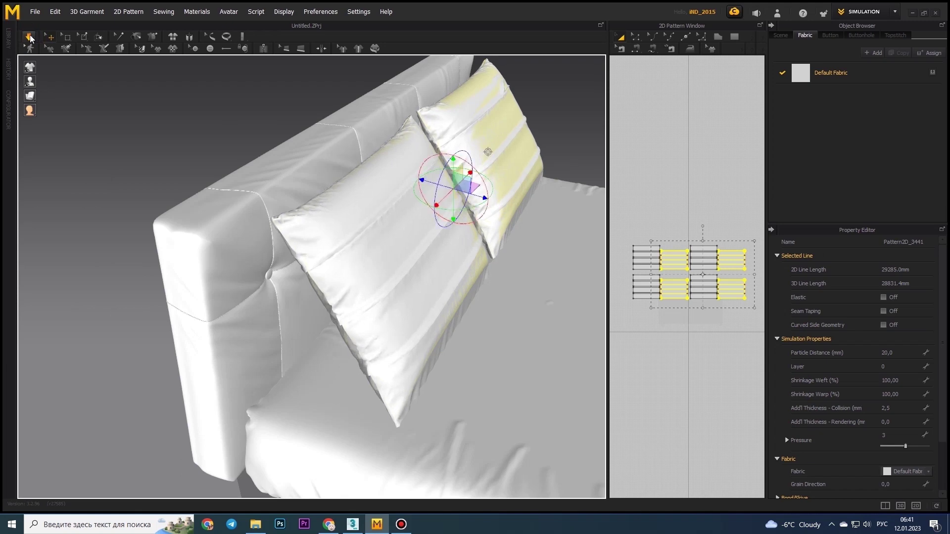
{"action": "key", "text": "ctrl+a"}
{"action": "mouse_move", "coordinate": [296, 247]}
{"action": "right_mouse_down"}
{"action": "mouse_move", "coordinate": [402, 199]}
{"action": "mouse_move", "coordinate": [244, 205]}
{"action": "right_mouse_up"}
{"action": "left_click", "coordinate": [731, 272]}
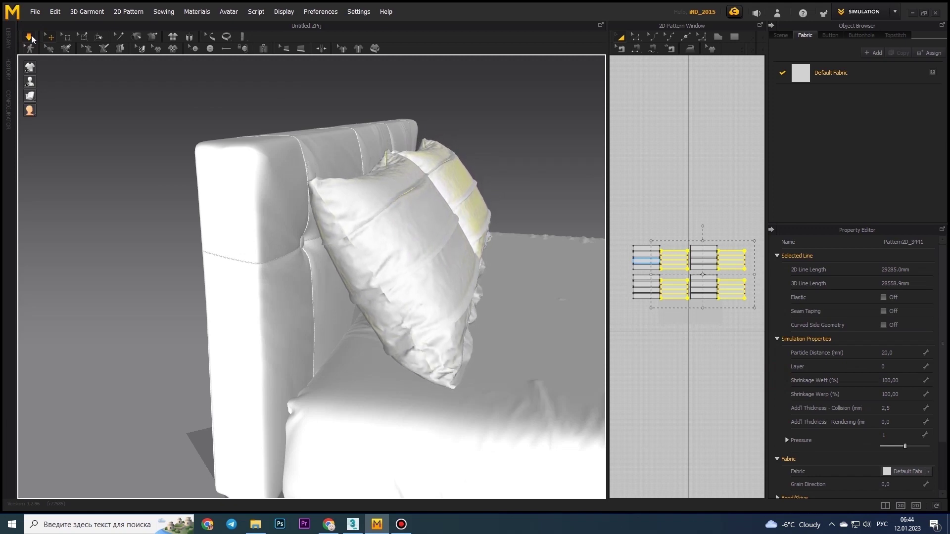
Select the left pillow in the 3D view.
{"action": "mouse_move", "coordinate": [151, 418]}
{"action": "right_mouse_down"}
{"action": "mouse_move", "coordinate": [531, 283]}
{"action": "mouse_move", "coordinate": [346, 322]}
{"action": "mouse_move", "coordinate": [208, 122]}
{"action": "right_mouse_up"}
{"action": "left_click", "coordinate": [480, 265]}
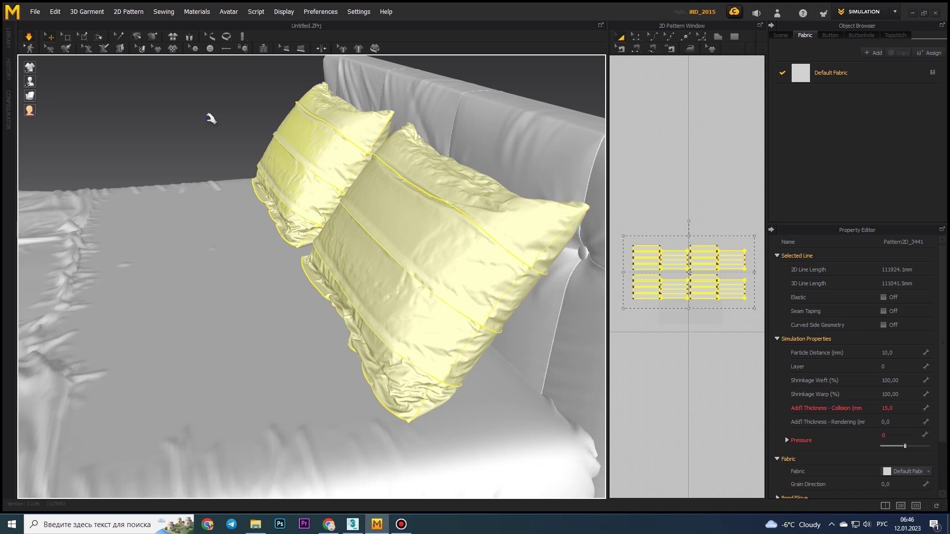
{"action": "mouse_move", "coordinate": [307, 248]}
{"action": "right_mouse_down"}
{"action": "mouse_move", "coordinate": [445, 223]}
{"action": "mouse_move", "coordinate": [347, 198]}
{"action": "right_mouse_up"}
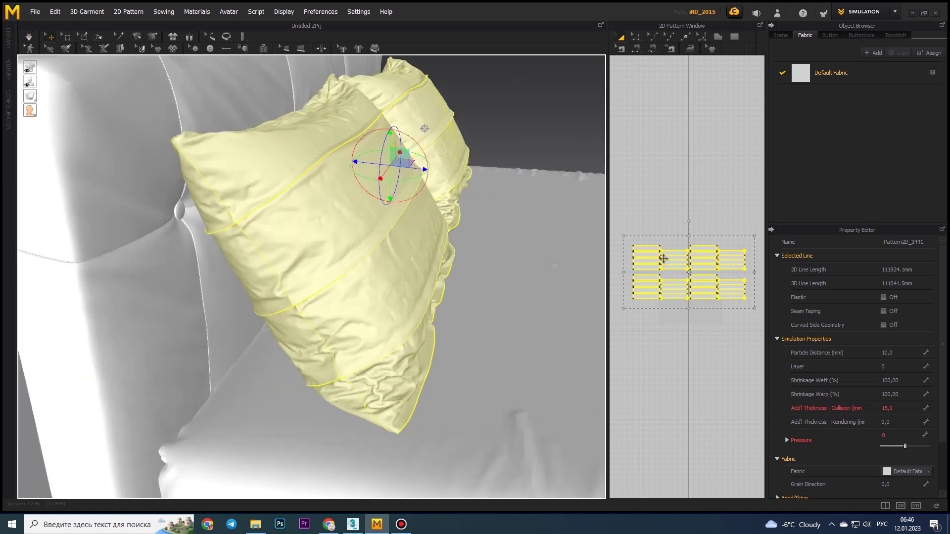
Clear the pattern selection and box-select the left group of pattern pieces.
{"action": "left_click", "coordinate": [674, 257]}
{"action": "right_click", "coordinate": [725, 277]}
{"action": "left_click", "coordinate": [687, 396]}
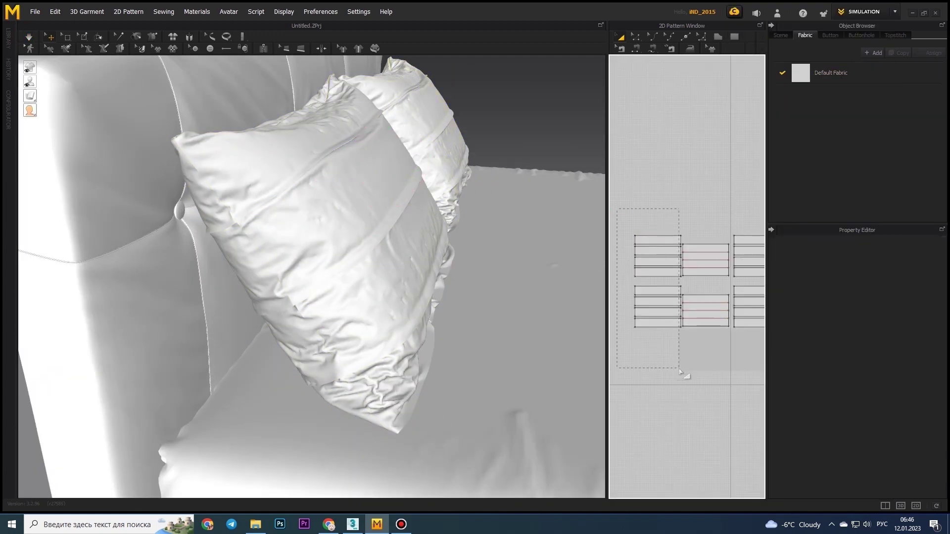
{"action": "left_click", "coordinate": [685, 248]}
{"action": "left_click_drag", "start_coordinate": [661, 211], "coordinate": [708, 359]}
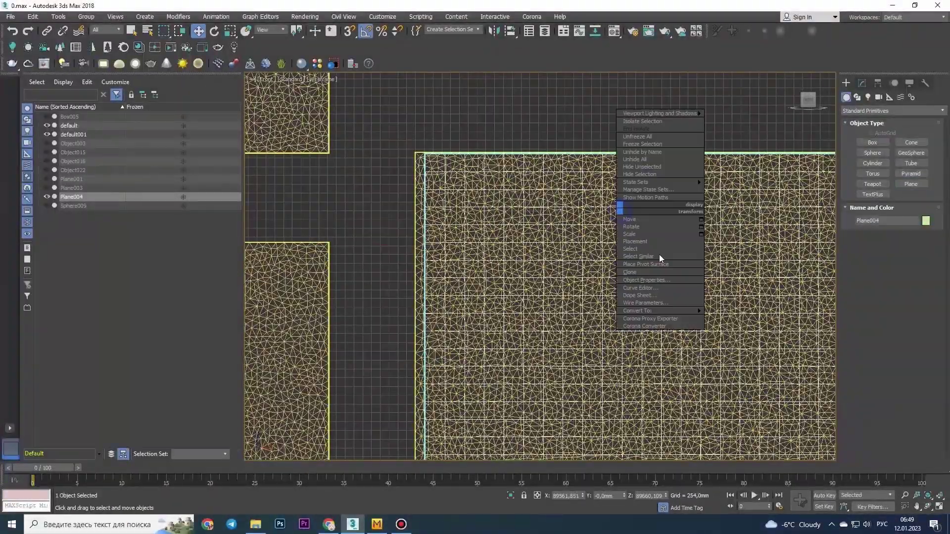
Add an FFD 2x2x2 lattice to Plane004 and bake its deformation.
{"action": "left_click", "coordinate": [890, 112]}
{"action": "left_click", "coordinate": [863, 325]}
{"action": "key", "text": "1"}
{"action": "scroll", "coordinate": [485, 329], "scroll_direction": "up", "scroll_amount": 5}
{"action": "scroll", "coordinate": [544, 297], "scroll_direction": "up", "scroll_amount": 4}
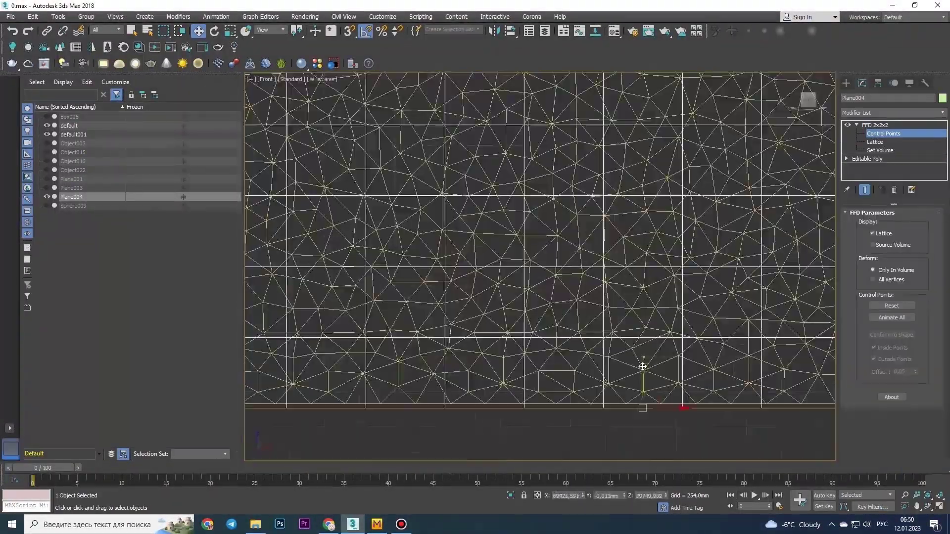
{"action": "scroll", "coordinate": [614, 293], "scroll_direction": "up", "scroll_amount": 2}
{"action": "scroll", "coordinate": [614, 293], "scroll_direction": "down", "scroll_amount": 5}
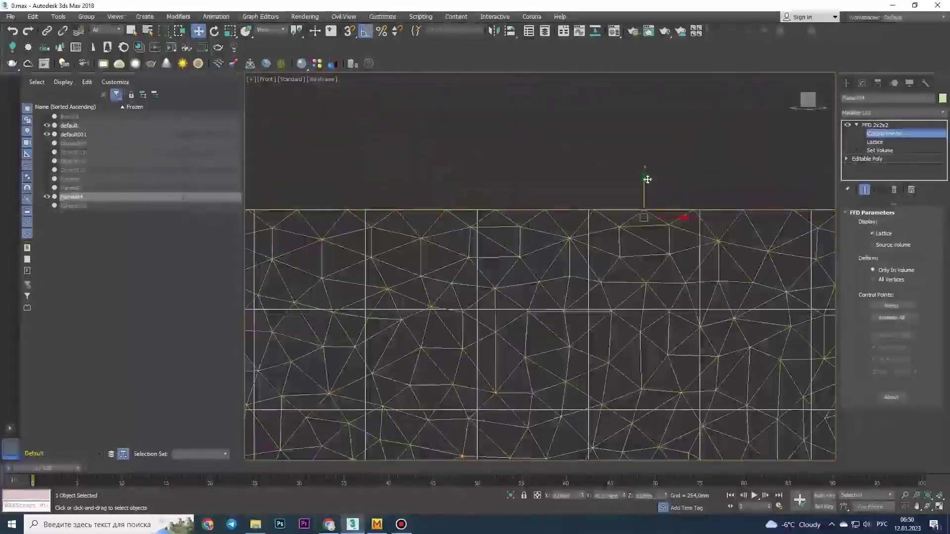
{"action": "key", "text": "ctrl+z"}
{"action": "scroll", "coordinate": [641, 245], "scroll_direction": "down", "scroll_amount": 5}
{"action": "scroll", "coordinate": [685, 188], "scroll_direction": "up", "scroll_amount": 10}
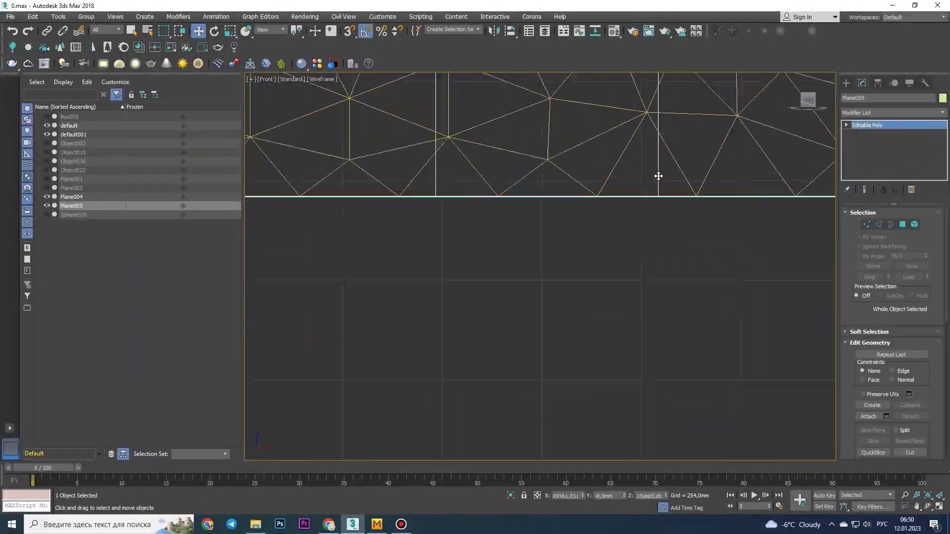
{"action": "scroll", "coordinate": [564, 356], "scroll_direction": "down", "scroll_amount": 5}
{"action": "scroll", "coordinate": [594, 371], "scroll_direction": "down", "scroll_amount": 3}
Clone the plane as a copy and collapse it to Editable Poly.
{"action": "left_click_drag", "start_coordinate": [593, 371], "coordinate": [489, 307], "text": "shift"}
{"action": "left_click", "coordinate": [486, 303]}
{"action": "scroll", "coordinate": [413, 253], "scroll_direction": "up", "scroll_amount": 8}
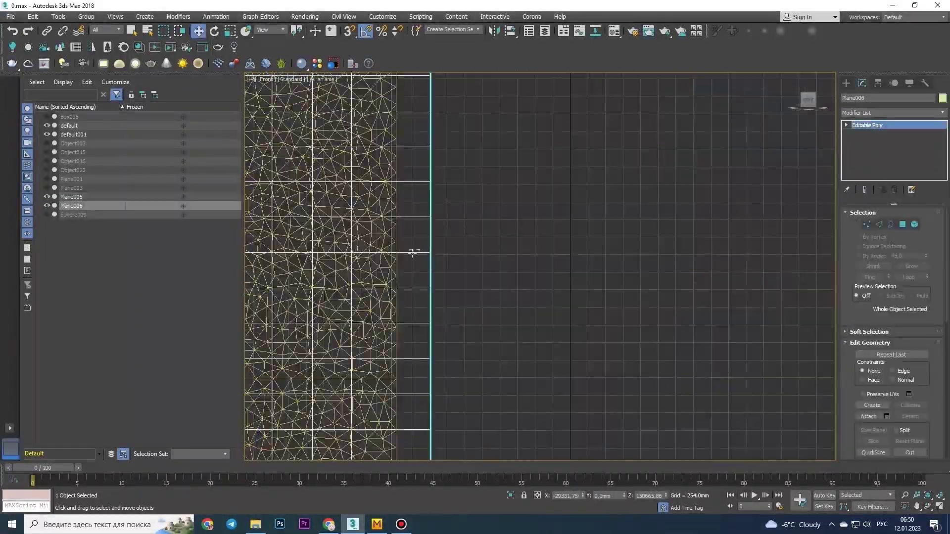
{"action": "scroll", "coordinate": [450, 239], "scroll_direction": "down", "scroll_amount": 5}
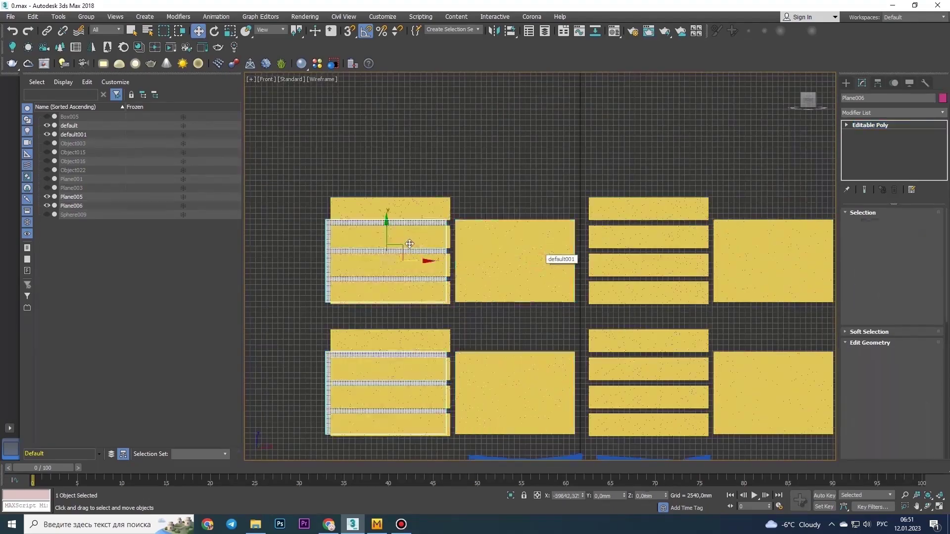
{"action": "scroll", "coordinate": [660, 178], "scroll_direction": "down", "scroll_amount": 2}
{"action": "scroll", "coordinate": [660, 177], "scroll_direction": "up", "scroll_amount": 5}
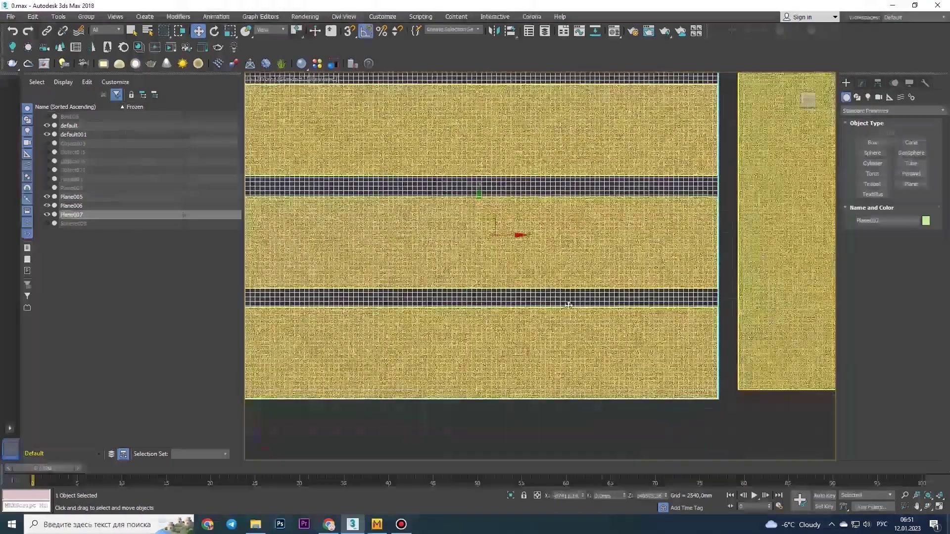
{"action": "scroll", "coordinate": [661, 177], "scroll_direction": "up", "scroll_amount": 3}
{"action": "scroll", "coordinate": [661, 177], "scroll_direction": "down", "scroll_amount": 3}
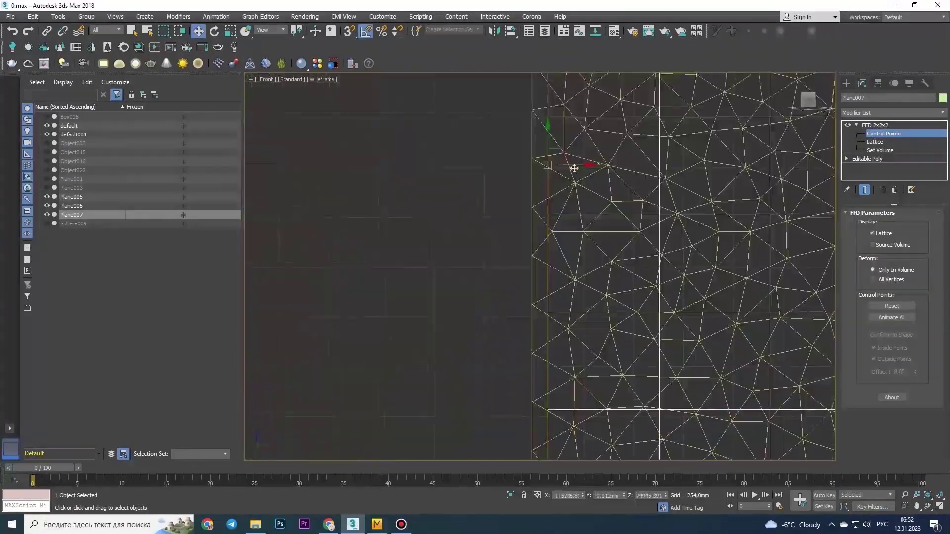
{"action": "right_click", "coordinate": [600, 257]}
{"action": "left_click", "coordinate": [712, 369]}
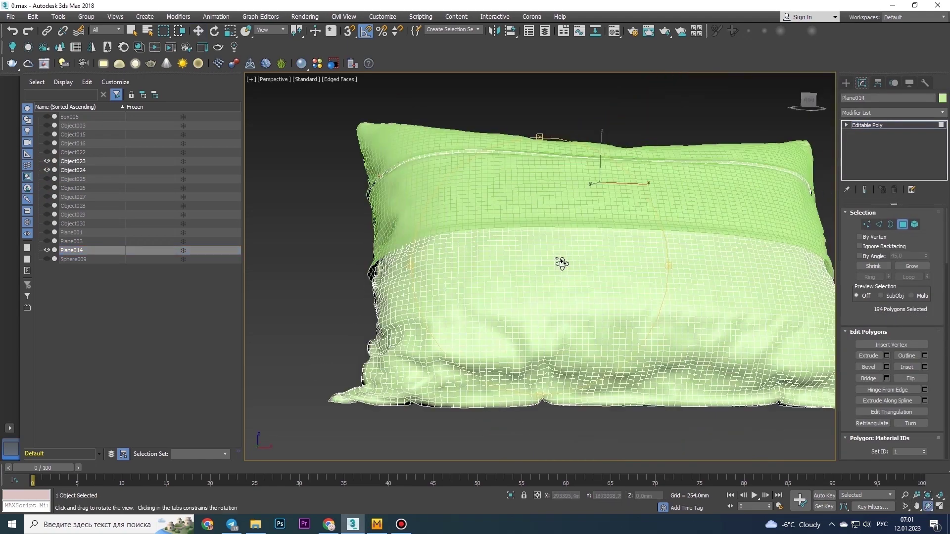
Select the pillow mesh, select all its edges, and frame it in view.
{"action": "left_click", "coordinate": [49, 171]}
{"action": "scroll", "coordinate": [593, 270], "scroll_direction": "up", "scroll_amount": 10}
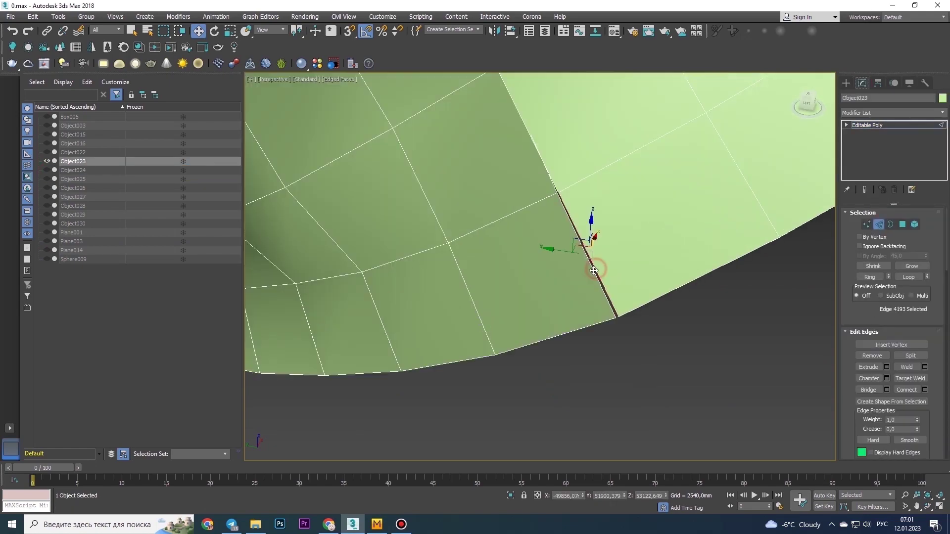
{"action": "mouse_move", "coordinate": [545, 276]}
{"action": "middle_mouse_down", "text": "alt"}
{"action": "mouse_move", "coordinate": [548, 317]}
{"action": "mouse_move", "coordinate": [556, 308]}
{"action": "middle_mouse_up", "text": "alt"}
{"action": "key", "text": "ctrl+a"}
{"action": "key", "text": "z"}
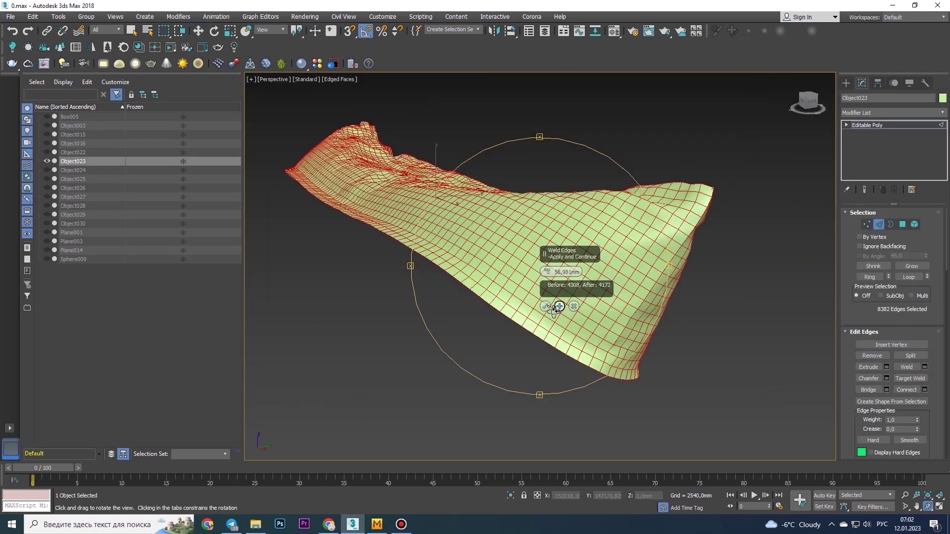
{"action": "scroll", "coordinate": [604, 370], "scroll_direction": "up", "scroll_amount": 5}
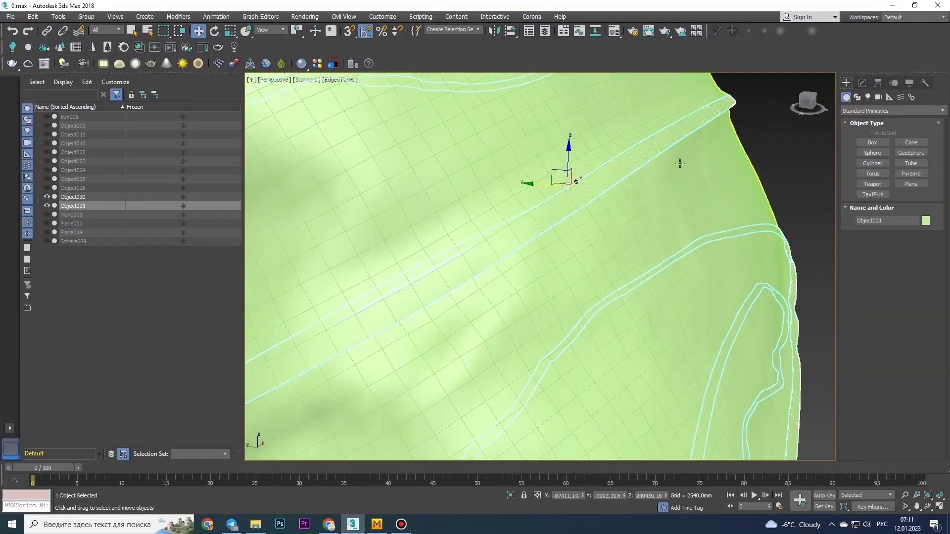
Give Object031 a Shell of about 297 mm and collapse it to Editable Poly.
{"action": "left_click", "coordinate": [893, 113]}
{"action": "left_click", "coordinate": [863, 174]}
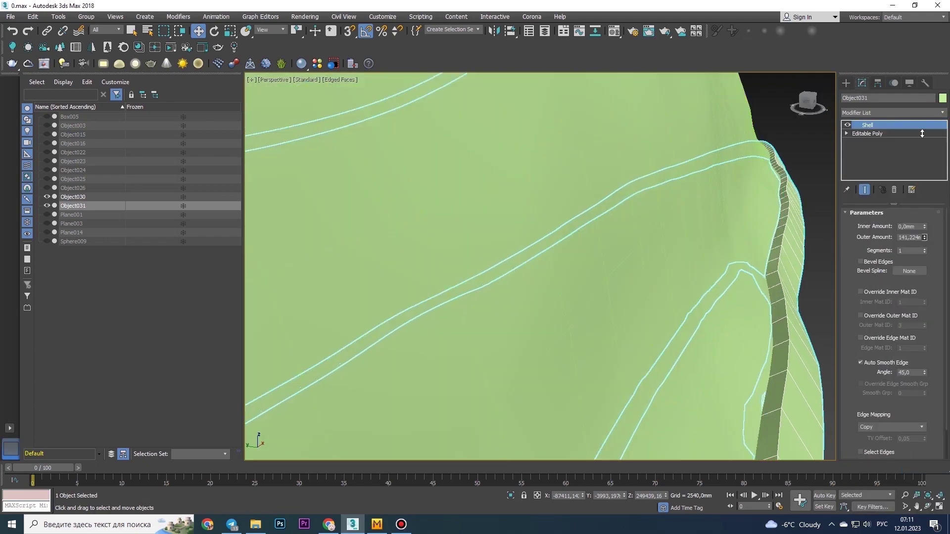
{"action": "left_click_drag", "start_coordinate": [922, 133], "coordinate": [921, 113]}
{"action": "scroll", "coordinate": [539, 267], "scroll_direction": "down", "scroll_amount": 5}
{"action": "right_click", "coordinate": [618, 220]}
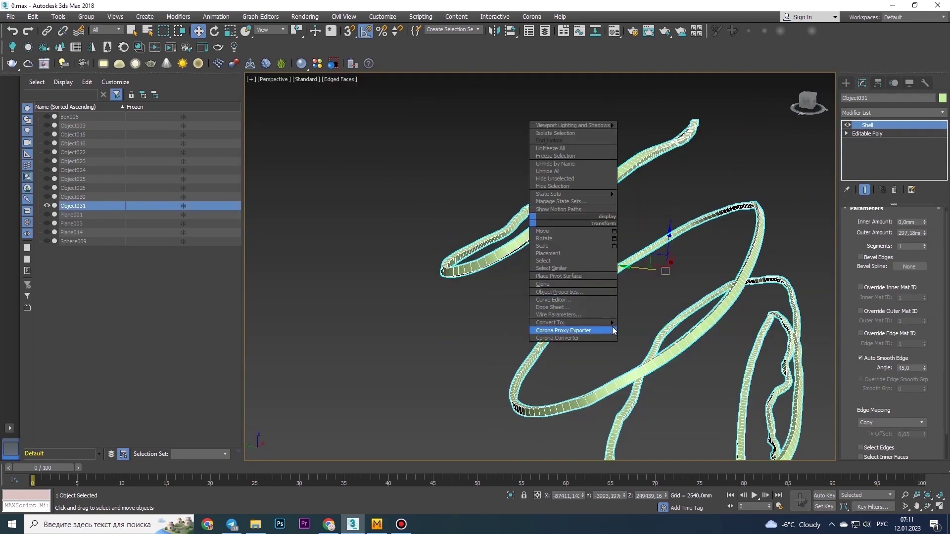
{"action": "key", "text": "ctrl+z"}
{"action": "scroll", "coordinate": [737, 286], "scroll_direction": "up", "scroll_amount": 5}
{"action": "scroll", "coordinate": [429, 280], "scroll_direction": "up", "scroll_amount": 3}
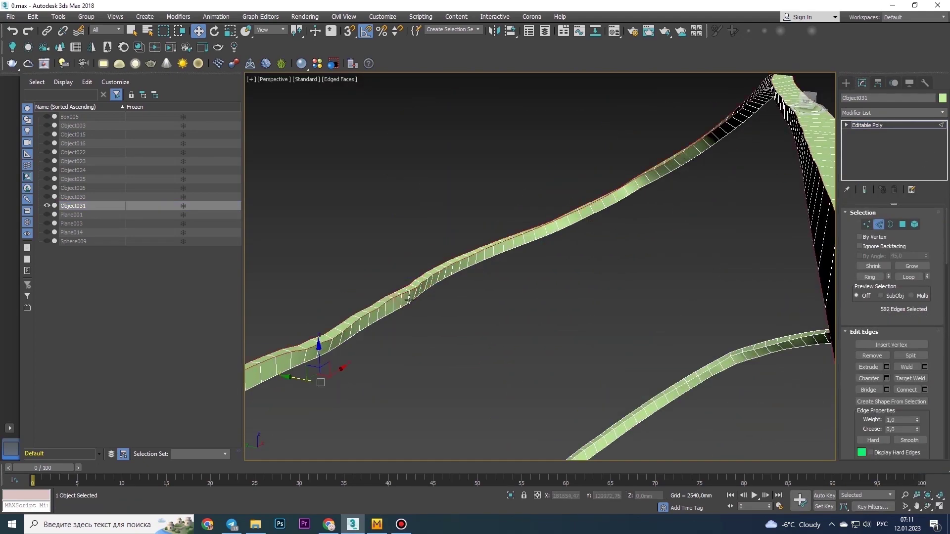
Select the strip edge loops and chamfer them at 103 mm.
{"action": "middle_click_drag", "start_coordinate": [408, 299], "coordinate": [643, 247], "text": "alt"}
{"action": "left_click", "coordinate": [885, 378]}
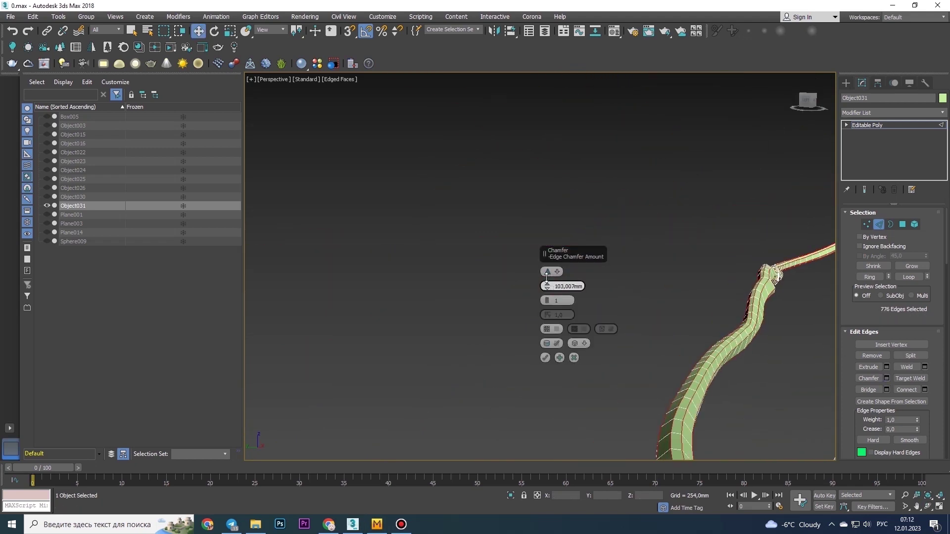
{"action": "left_click", "coordinate": [573, 357]}
{"action": "middle_click_drag", "start_coordinate": [489, 298], "coordinate": [508, 393], "text": "alt"}
{"action": "scroll", "coordinate": [491, 226], "scroll_direction": "up", "scroll_amount": 3}
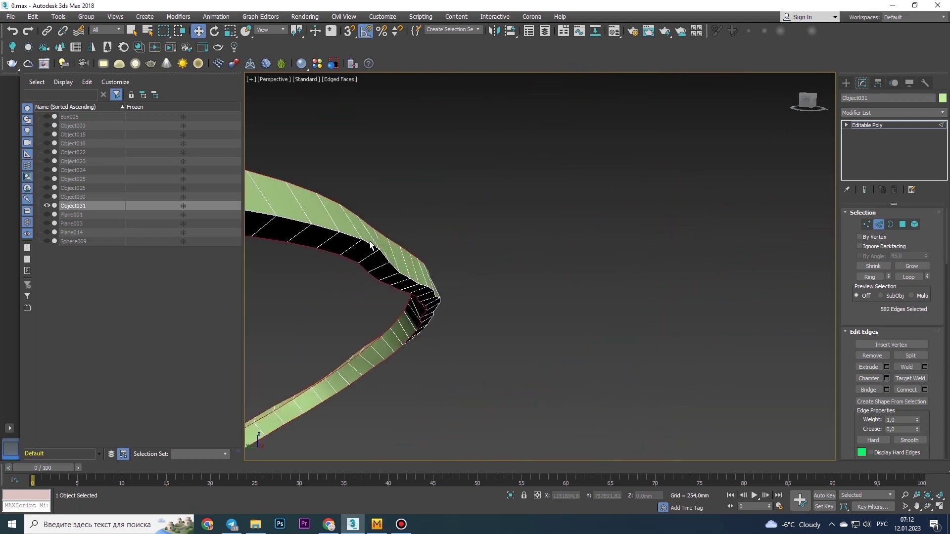
{"action": "left_click", "coordinate": [545, 358]}
{"action": "mouse_move", "coordinate": [544, 358]}
{"action": "middle_mouse_down", "text": "alt"}
{"action": "mouse_move", "coordinate": [747, 388]}
{"action": "mouse_move", "coordinate": [546, 322]}
{"action": "mouse_move", "coordinate": [502, 204]}
{"action": "mouse_move", "coordinate": [561, 227]}
{"action": "mouse_move", "coordinate": [596, 307]}
{"action": "middle_mouse_up", "text": "alt"}
{"action": "key", "text": "ctrl+z"}
{"action": "scroll", "coordinate": [595, 307], "scroll_direction": "down", "scroll_amount": 3}
{"action": "right_click", "coordinate": [549, 277]}
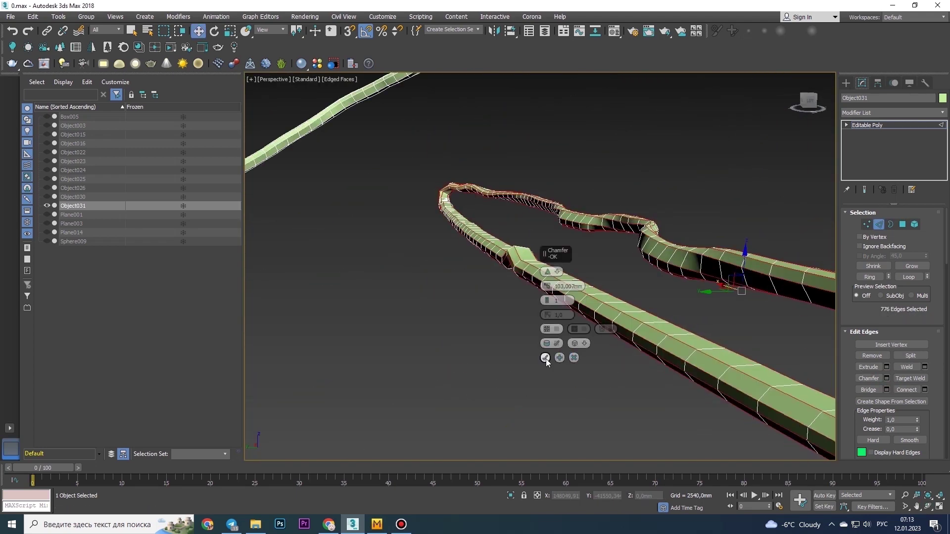
{"action": "left_click", "coordinate": [491, 239]}
Unhide Object023–Object030 and select stripe elements on Object023.
{"action": "left_click_drag", "start_coordinate": [47, 197], "coordinate": [47, 161]}
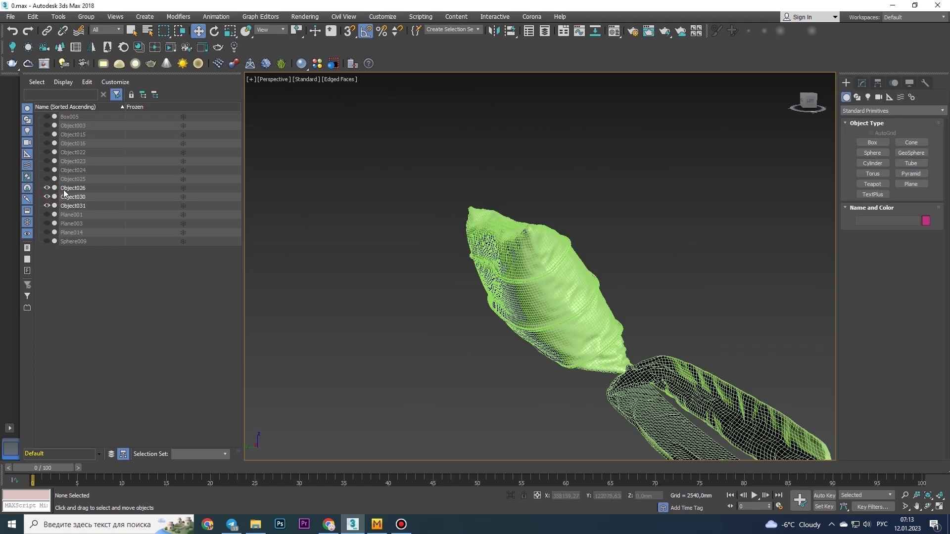
{"action": "left_click", "coordinate": [616, 225]}
{"action": "key", "text": "5"}
{"action": "middle_click_drag", "start_coordinate": [616, 224], "coordinate": [643, 323], "text": "alt"}
{"action": "left_click", "coordinate": [643, 323]}
{"action": "scroll", "coordinate": [630, 278], "scroll_direction": "up", "scroll_amount": 5}
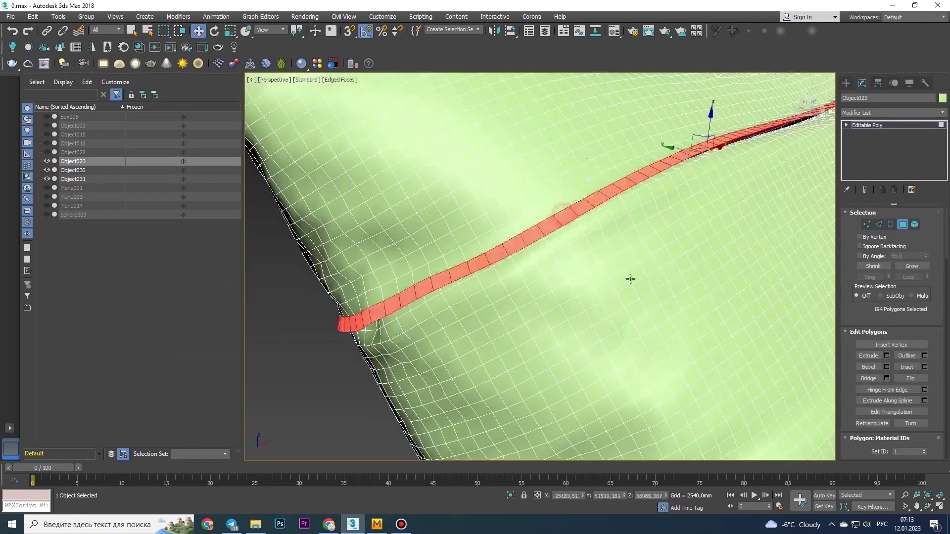
{"action": "left_click", "coordinate": [632, 270]}
{"action": "scroll", "coordinate": [632, 270], "scroll_direction": "down", "scroll_amount": 5}
{"action": "scroll", "coordinate": [945, 322], "scroll_direction": "down", "scroll_amount": 5}
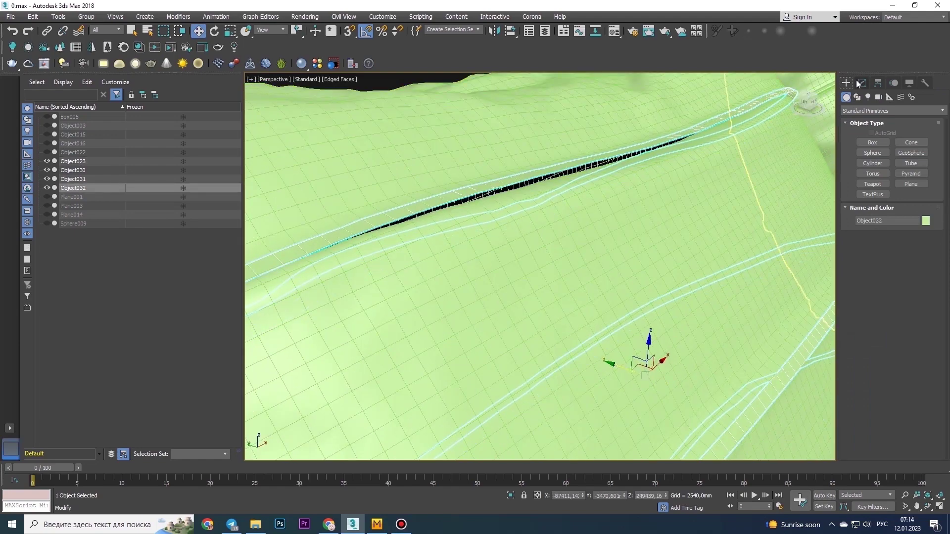
Add a Shell modifier to thicken the straps and select the strap edge loop.
{"action": "left_click", "coordinate": [893, 113]}
{"action": "left_click", "coordinate": [885, 346]}
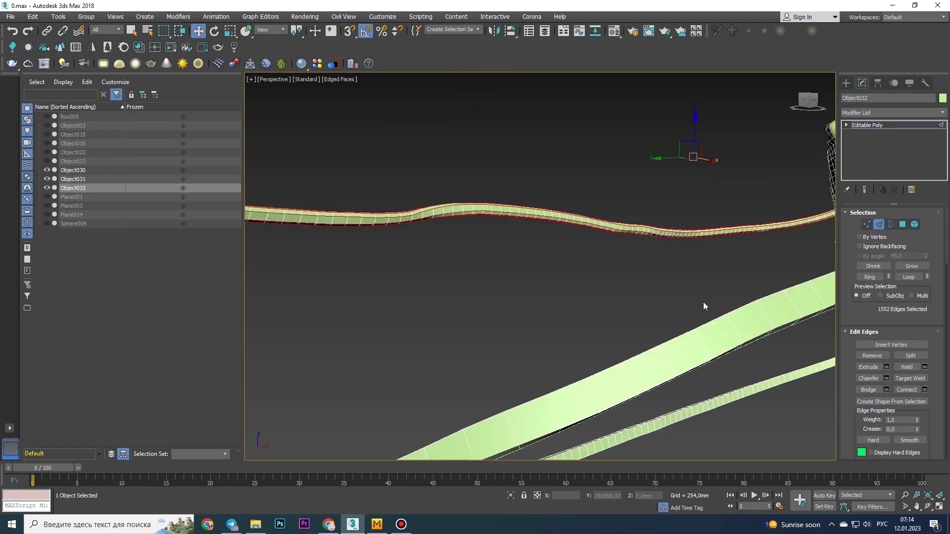
{"action": "scroll", "coordinate": [791, 297], "scroll_direction": "up", "scroll_amount": 5}
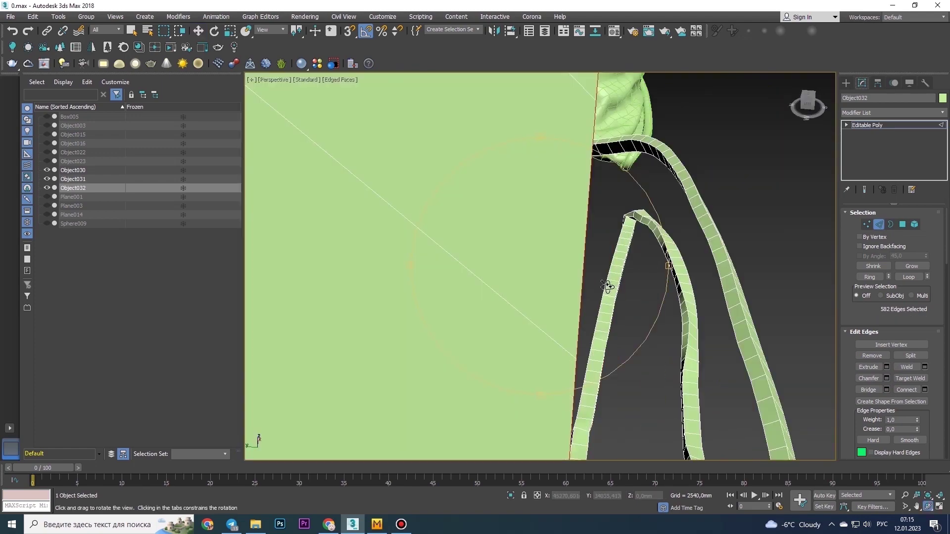
{"action": "mouse_move", "coordinate": [659, 297]}
{"action": "middle_mouse_down", "text": "alt"}
{"action": "mouse_move", "coordinate": [509, 178]}
{"action": "mouse_move", "coordinate": [545, 269]}
{"action": "mouse_move", "coordinate": [741, 327]}
{"action": "middle_mouse_up", "text": "alt"}
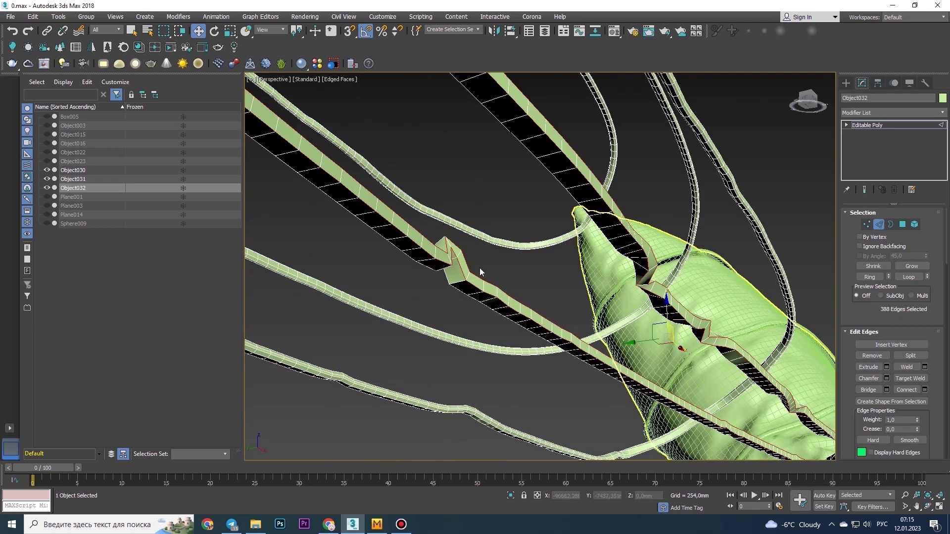
{"action": "double_click", "coordinate": [680, 369]}
{"action": "scroll", "coordinate": [680, 370], "scroll_direction": "down", "scroll_amount": 10}
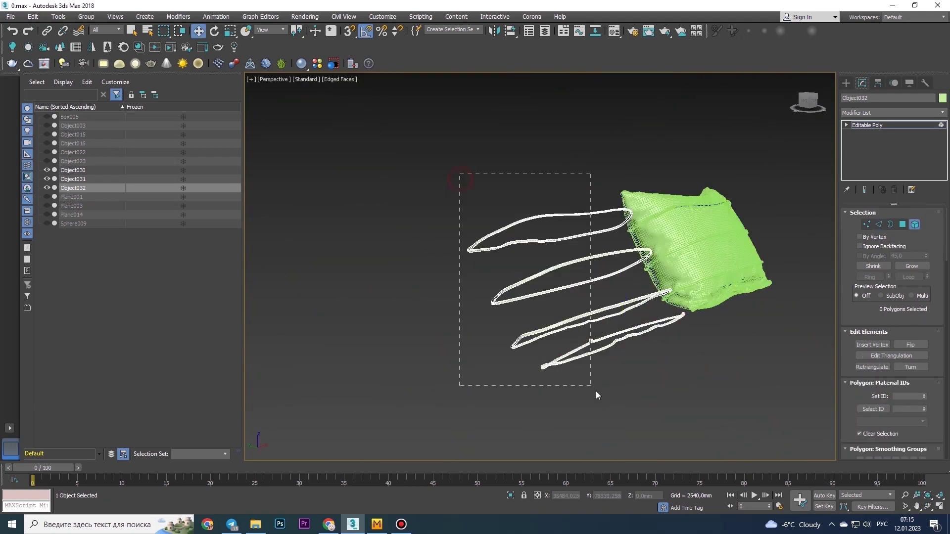
Unhide Object022, Object023, Plane014 and Plane003, then isolate Plane014.
{"action": "left_click", "coordinate": [47, 161]}
{"action": "left_click", "coordinate": [47, 152]}
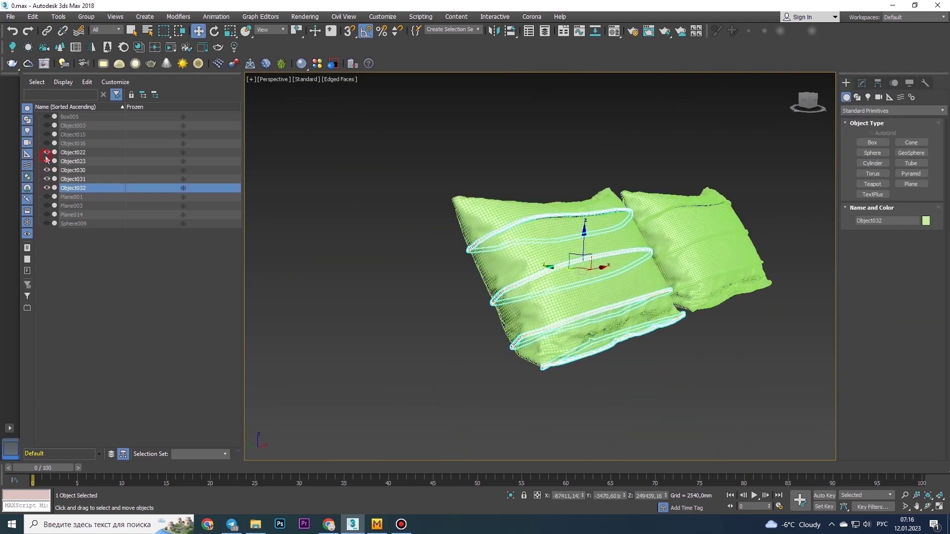
{"action": "scroll", "coordinate": [591, 233], "scroll_direction": "down", "scroll_amount": 5}
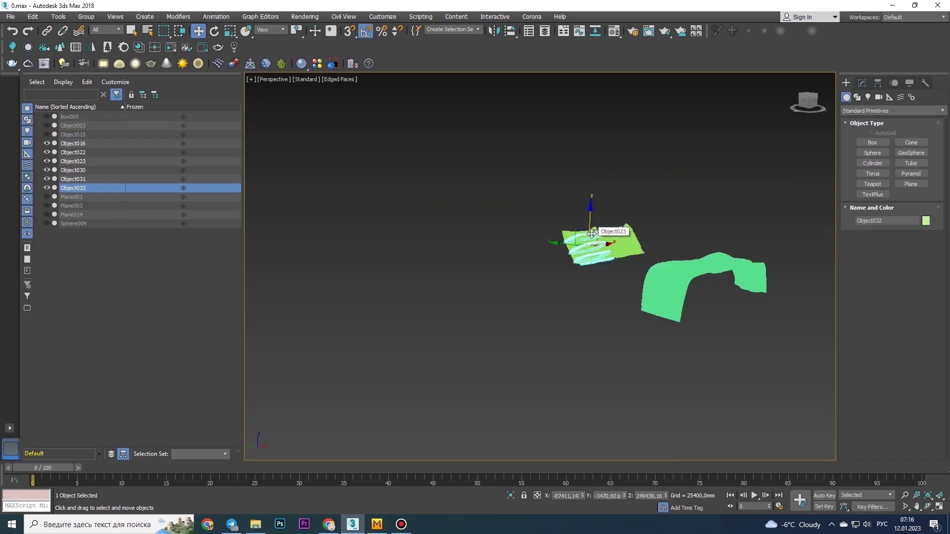
{"action": "left_click", "coordinate": [46, 205]}
{"action": "key", "text": "z"}
{"action": "left_click", "coordinate": [71, 214]}
{"action": "left_click", "coordinate": [47, 143]}
{"action": "mouse_move", "coordinate": [544, 247]}
{"action": "middle_mouse_down", "text": "alt"}
{"action": "mouse_move", "coordinate": [569, 235]}
{"action": "mouse_move", "coordinate": [509, 229]}
{"action": "middle_mouse_up", "text": "alt"}
{"action": "key", "text": "alt+q"}
Select the strap bands on Plane014 at polygon level.
{"action": "key", "text": "4"}
{"action": "key", "text": "w"}
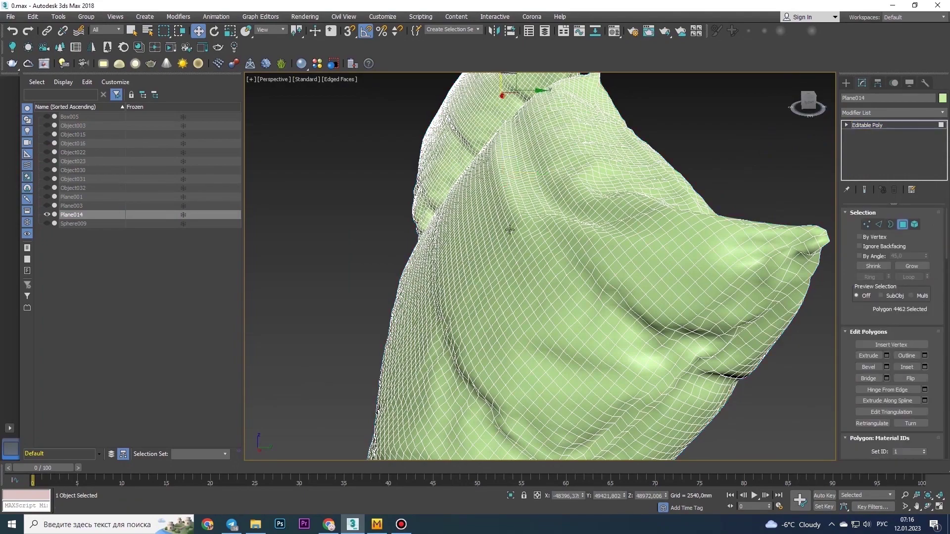
{"action": "left_click", "coordinate": [670, 245], "text": "shift"}
{"action": "scroll", "coordinate": [629, 157], "scroll_direction": "up", "scroll_amount": 2}
{"action": "scroll", "coordinate": [474, 222], "scroll_direction": "down", "scroll_amount": 5}
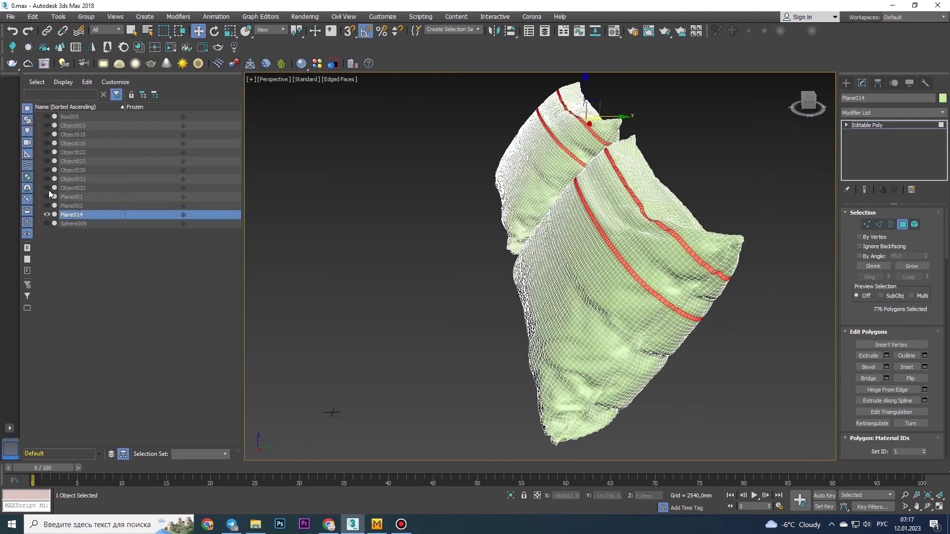
{"action": "left_click", "coordinate": [47, 160]}
{"action": "key", "text": "ctrl+r"}
{"action": "mouse_move", "coordinate": [544, 247]}
{"action": "left_mouse_down"}
{"action": "mouse_move", "coordinate": [508, 154]}
{"action": "mouse_move", "coordinate": [520, 229]}
{"action": "left_mouse_up"}
{"action": "key", "text": "w"}
{"action": "left_click", "coordinate": [378, 146], "text": "shift"}
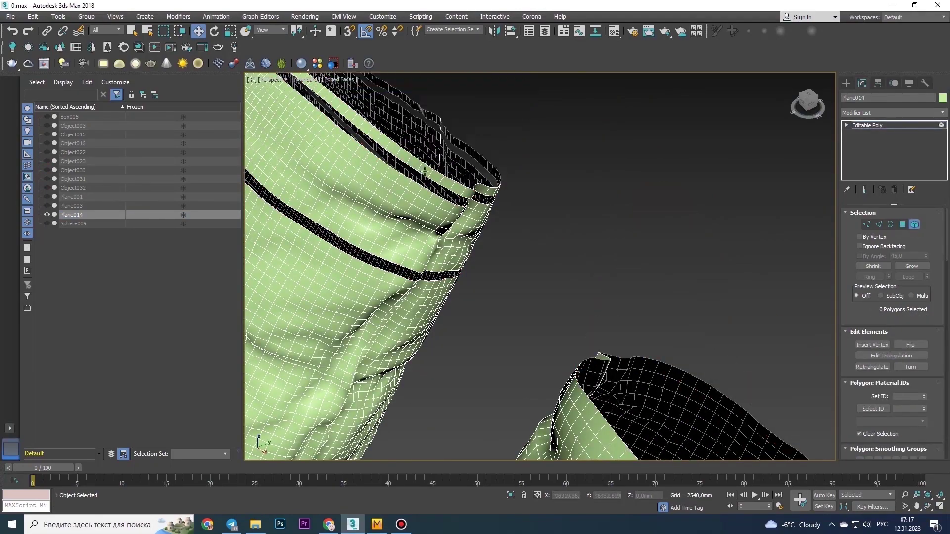
{"action": "left_click", "coordinate": [488, 208]}
{"action": "scroll", "coordinate": [556, 280], "scroll_direction": "up", "scroll_amount": 5}
{"action": "scroll", "coordinate": [556, 280], "scroll_direction": "down", "scroll_amount": 10}
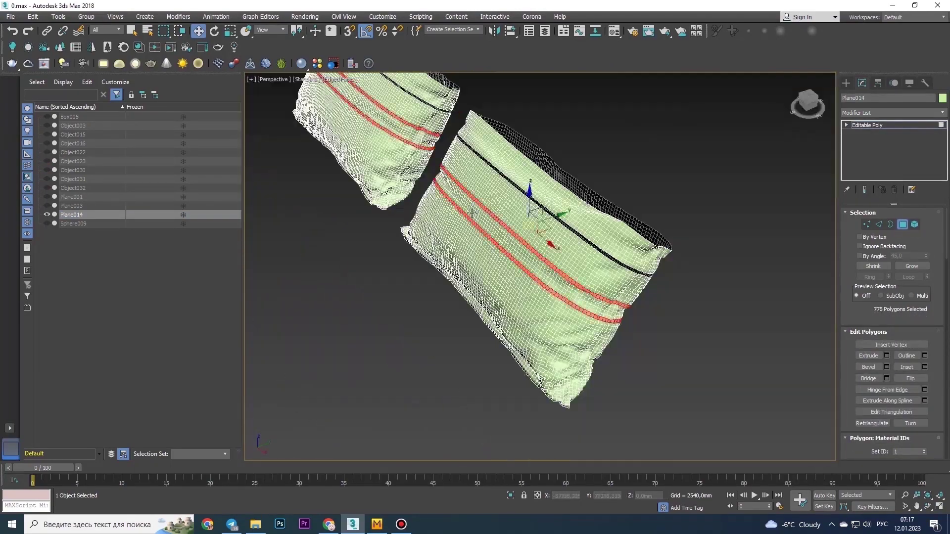
Attach the stripe objects Object023 and Object030 to Plane014.
{"action": "key", "text": "4"}
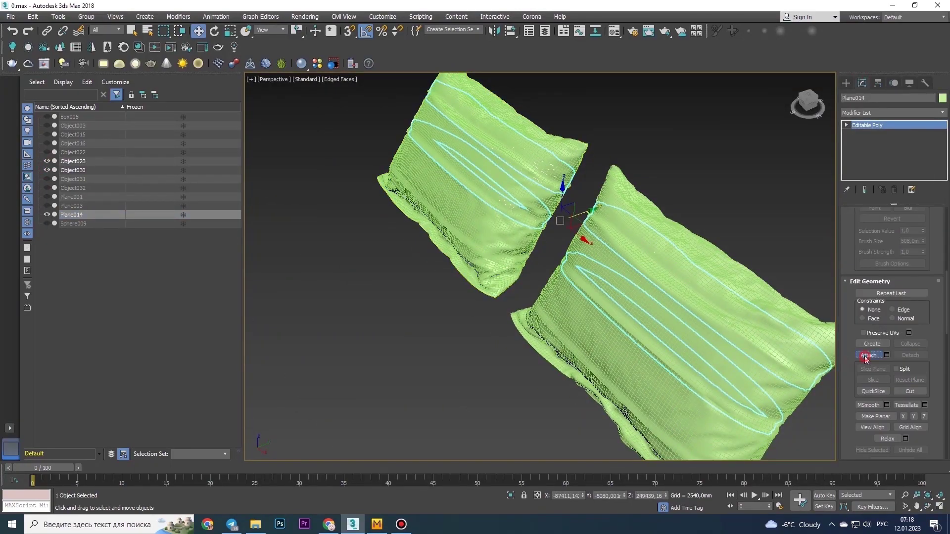
{"action": "left_click", "coordinate": [693, 306]}
{"action": "left_click", "coordinate": [494, 238]}
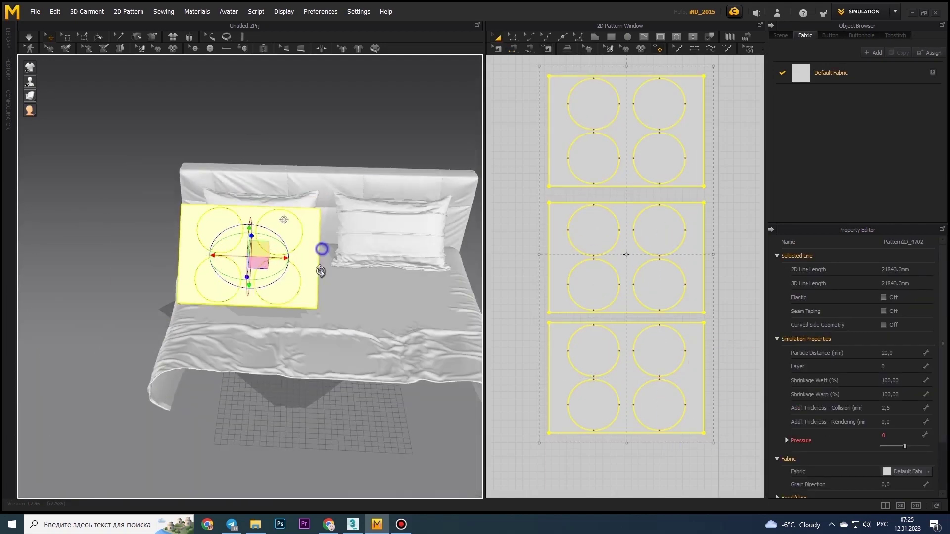
Duplicate the circle-quilted pattern set and place the copy beside the originals.
{"action": "right_click_drag", "start_coordinate": [321, 271], "coordinate": [539, 253]}
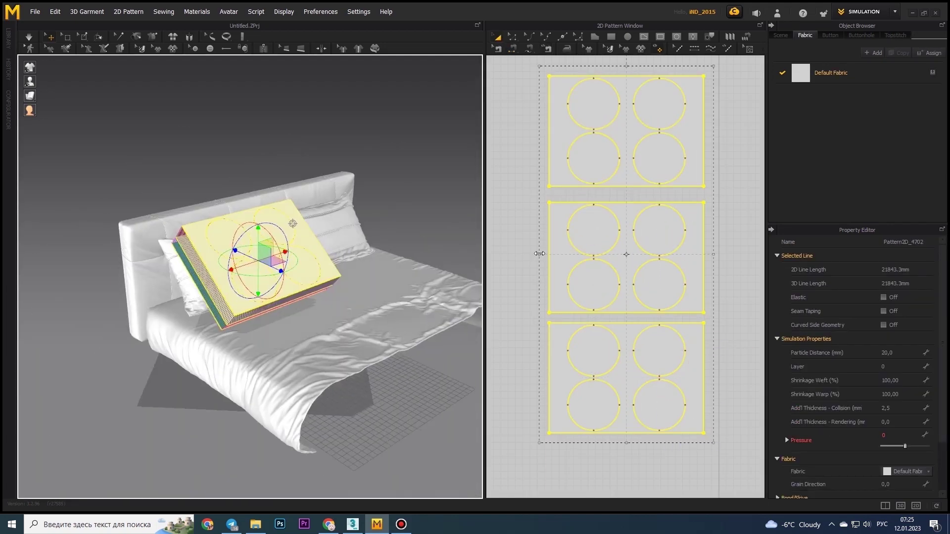
{"action": "scroll", "coordinate": [567, 255], "scroll_direction": "down", "scroll_amount": 3}
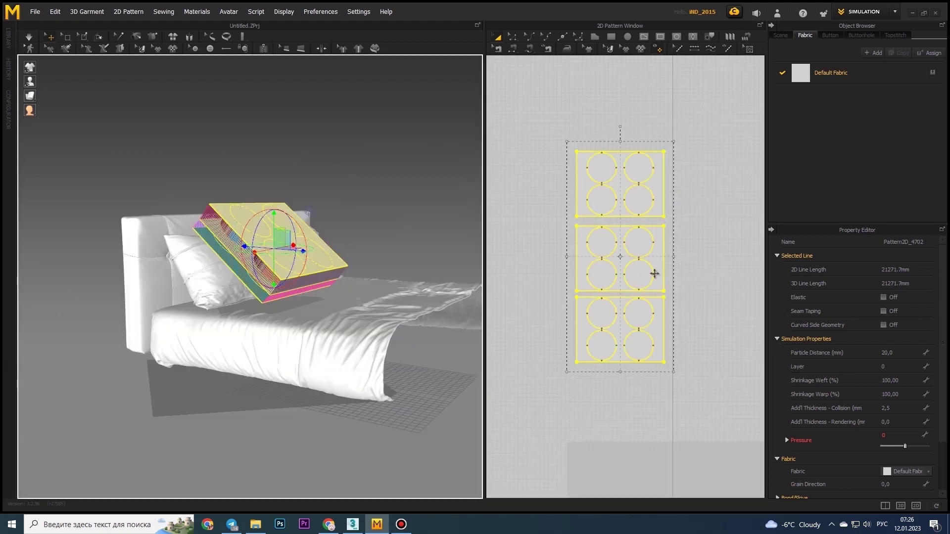
{"action": "key", "text": "ctrl+c"}
{"action": "key", "text": "ctrl+v"}
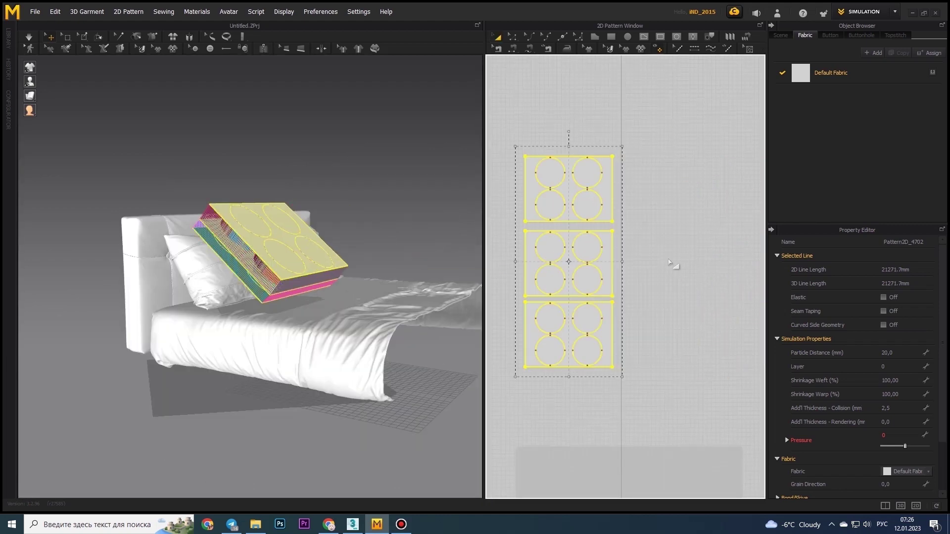
{"action": "scroll", "coordinate": [673, 265], "scroll_direction": "up", "scroll_amount": 5}
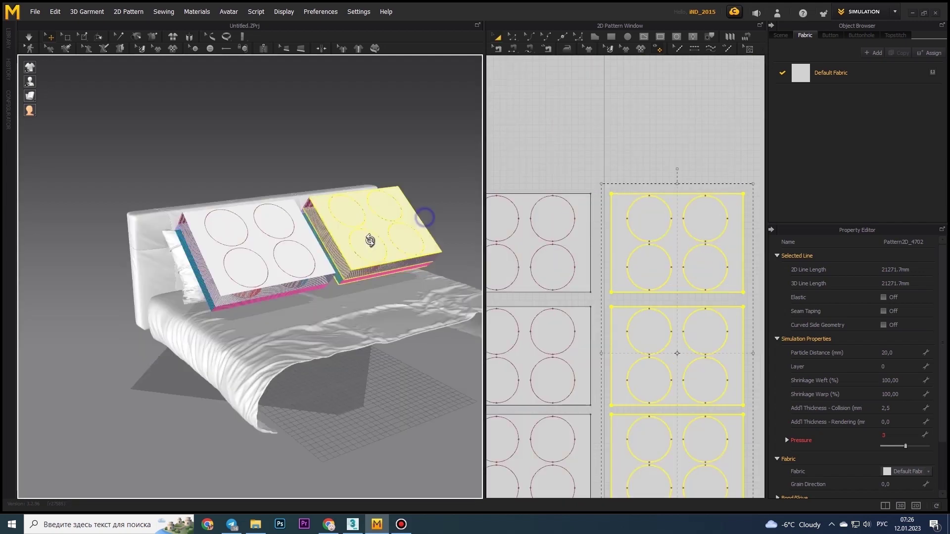
{"action": "right_click_drag", "start_coordinate": [370, 244], "coordinate": [339, 254]}
Set the new pillow's Pressure to 1.
{"action": "left_click", "coordinate": [388, 271]}
{"action": "right_click_drag", "start_coordinate": [388, 271], "coordinate": [378, 268]}
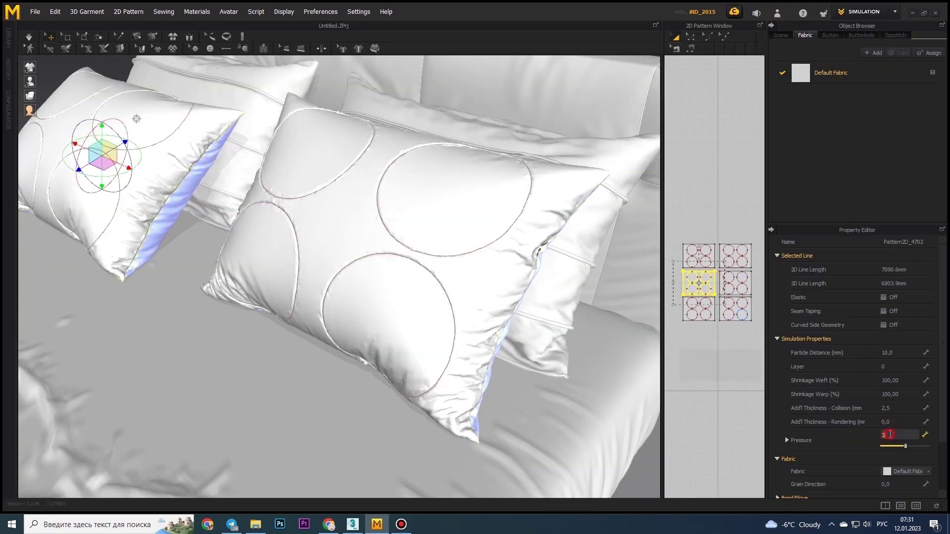
{"action": "type", "text": "1"}
{"action": "key", "text": "Return"}
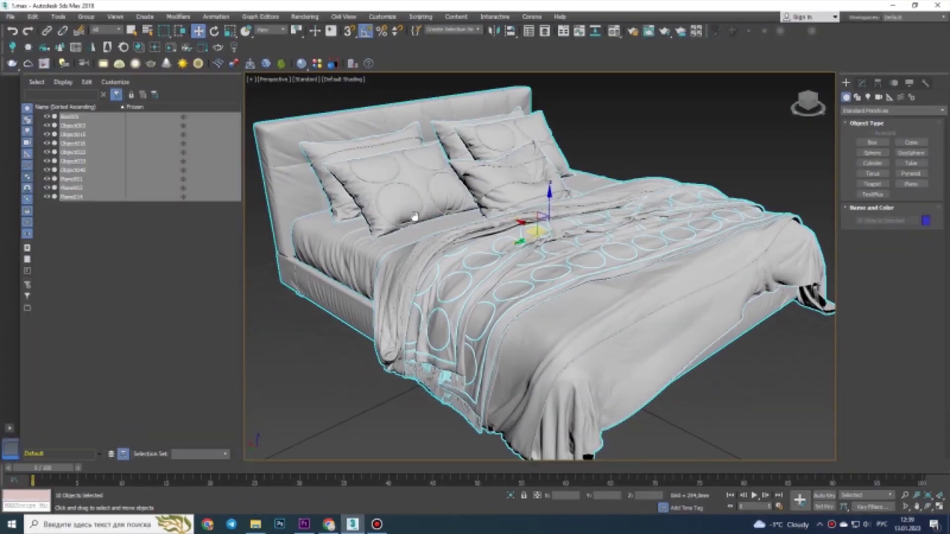
Switch the viewport to Edged Faces shading to reveal the bed's quad mesh.
{"action": "mouse_move", "coordinate": [414, 217]}
{"action": "middle_mouse_down", "text": "alt"}
{"action": "mouse_move", "coordinate": [580, 288]}
{"action": "mouse_move", "coordinate": [500, 259]}
{"action": "mouse_move", "coordinate": [456, 288]}
{"action": "middle_mouse_up", "text": "alt"}
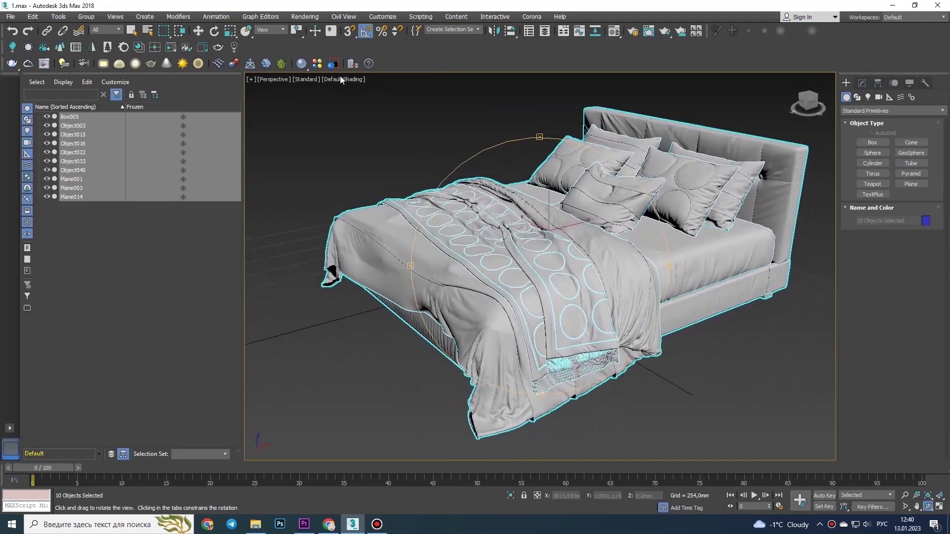
{"action": "left_click", "coordinate": [373, 190]}
{"action": "scroll", "coordinate": [737, 180], "scroll_direction": "up", "scroll_amount": 5}
{"action": "scroll", "coordinate": [547, 276], "scroll_direction": "up", "scroll_amount": 2}
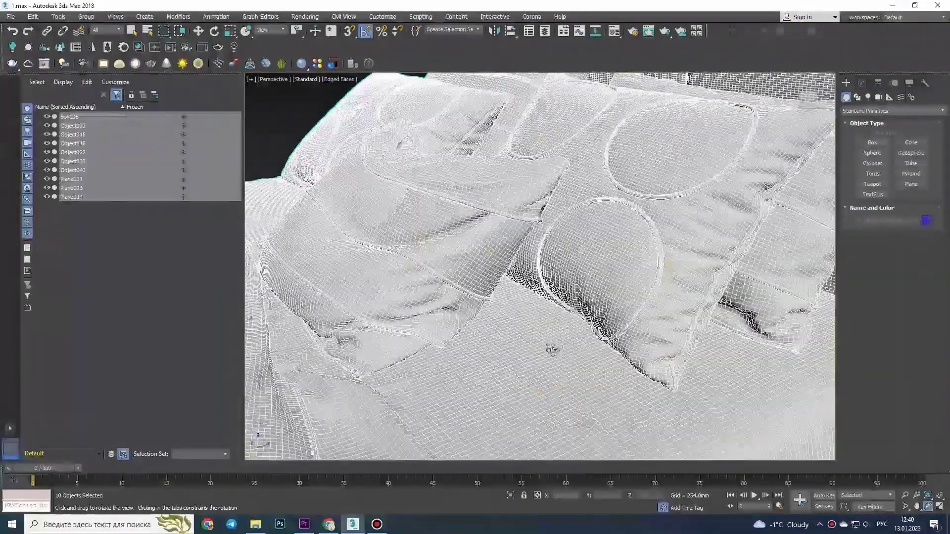
Orbit and zoom over the pillows to inspect their mesh.
{"action": "middle_click_drag", "start_coordinate": [547, 345], "coordinate": [471, 356], "text": "alt"}
{"action": "scroll", "coordinate": [611, 221], "scroll_direction": "up", "scroll_amount": 5}
{"action": "scroll", "coordinate": [618, 225], "scroll_direction": "up", "scroll_amount": 2}
{"action": "scroll", "coordinate": [618, 225], "scroll_direction": "down", "scroll_amount": 2}
{"action": "key", "text": "alt+z"}
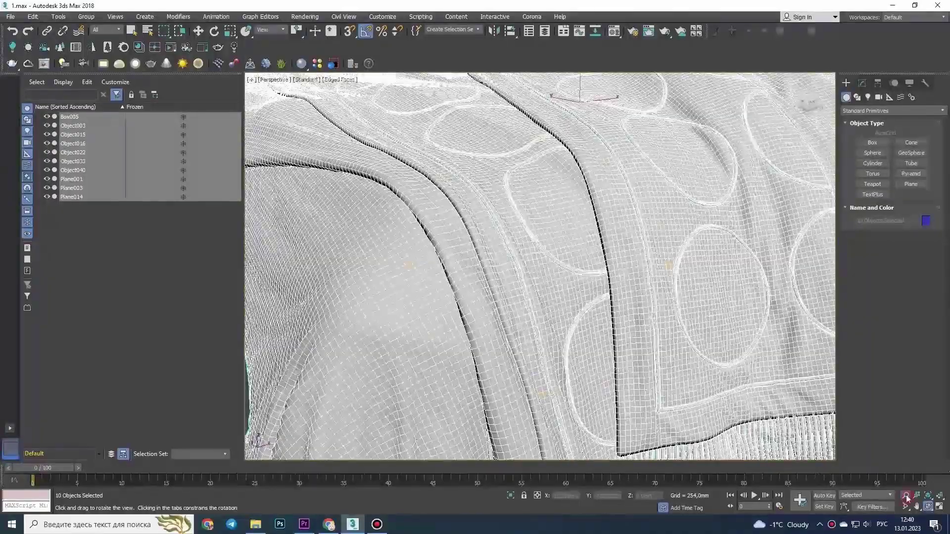
Zoom in on the throw's circle pattern, then view the bed from the front.
{"action": "left_click_drag", "start_coordinate": [618, 225], "coordinate": [577, 338]}
{"action": "scroll", "coordinate": [576, 338], "scroll_direction": "down", "scroll_amount": 5}
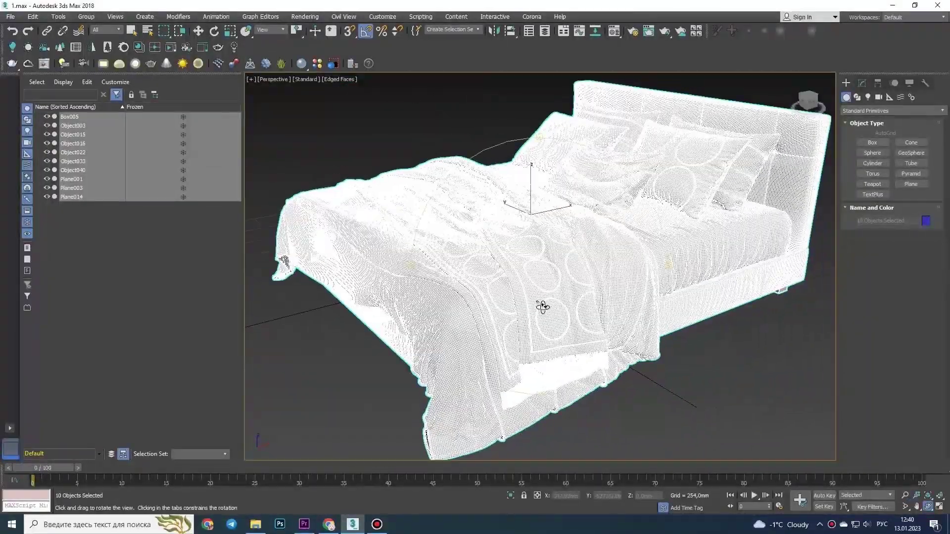
{"action": "scroll", "coordinate": [622, 209], "scroll_direction": "up", "scroll_amount": 3}
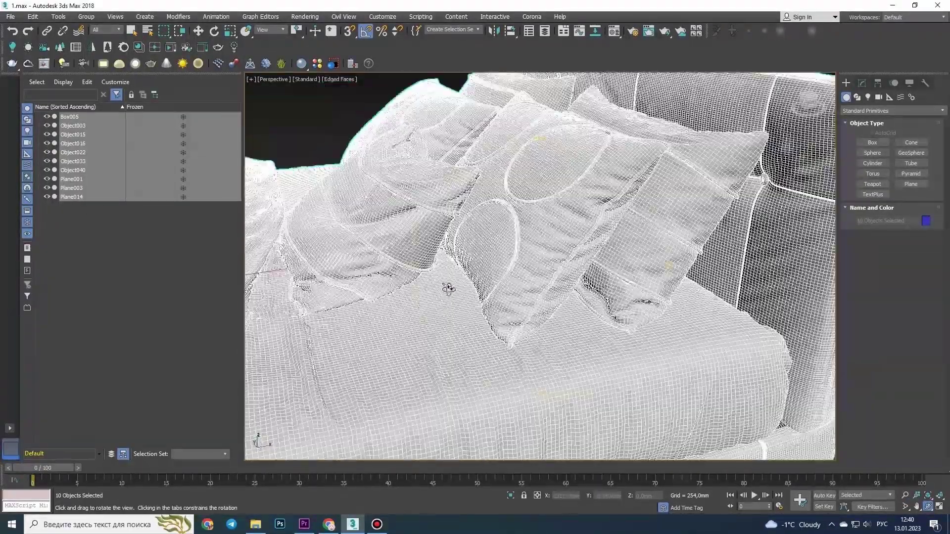
{"action": "scroll", "coordinate": [622, 210], "scroll_direction": "down", "scroll_amount": 3}
{"action": "middle_click_drag", "start_coordinate": [622, 210], "coordinate": [515, 267], "text": "alt"}
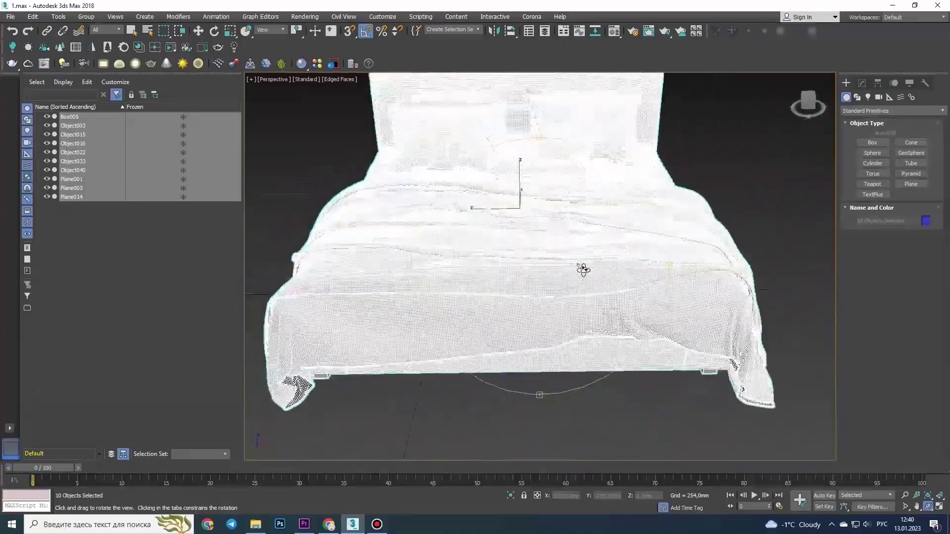